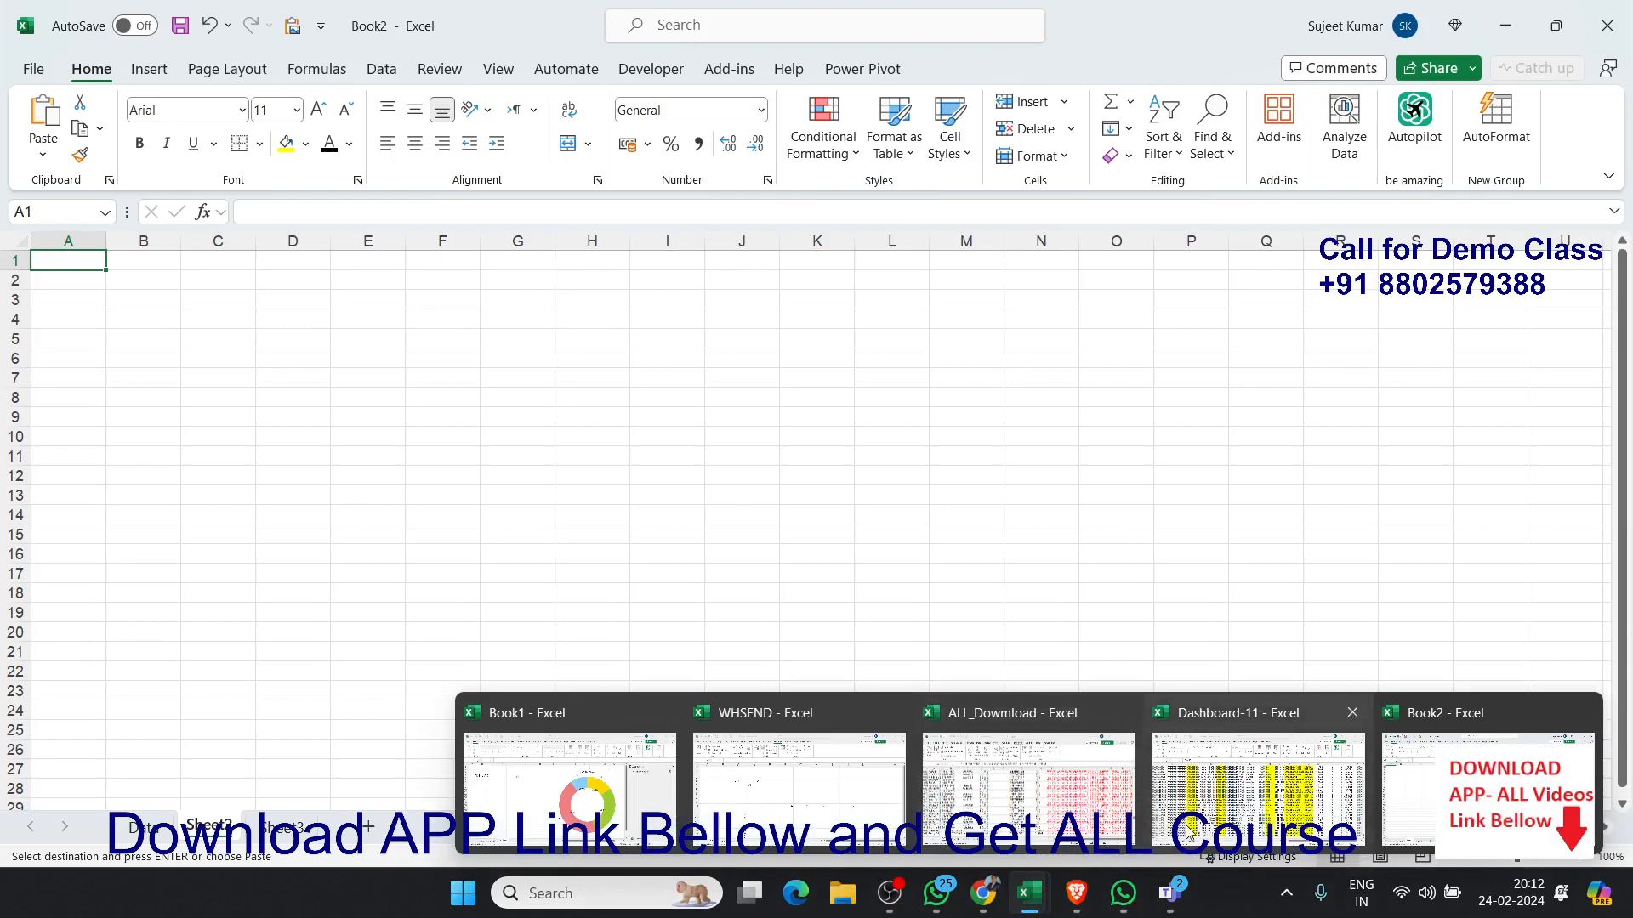
# Step: Move the Dashboard-11 workbook window and the Teams meeting window off the screen to uncover Book2
pyautogui.click(1187, 829)
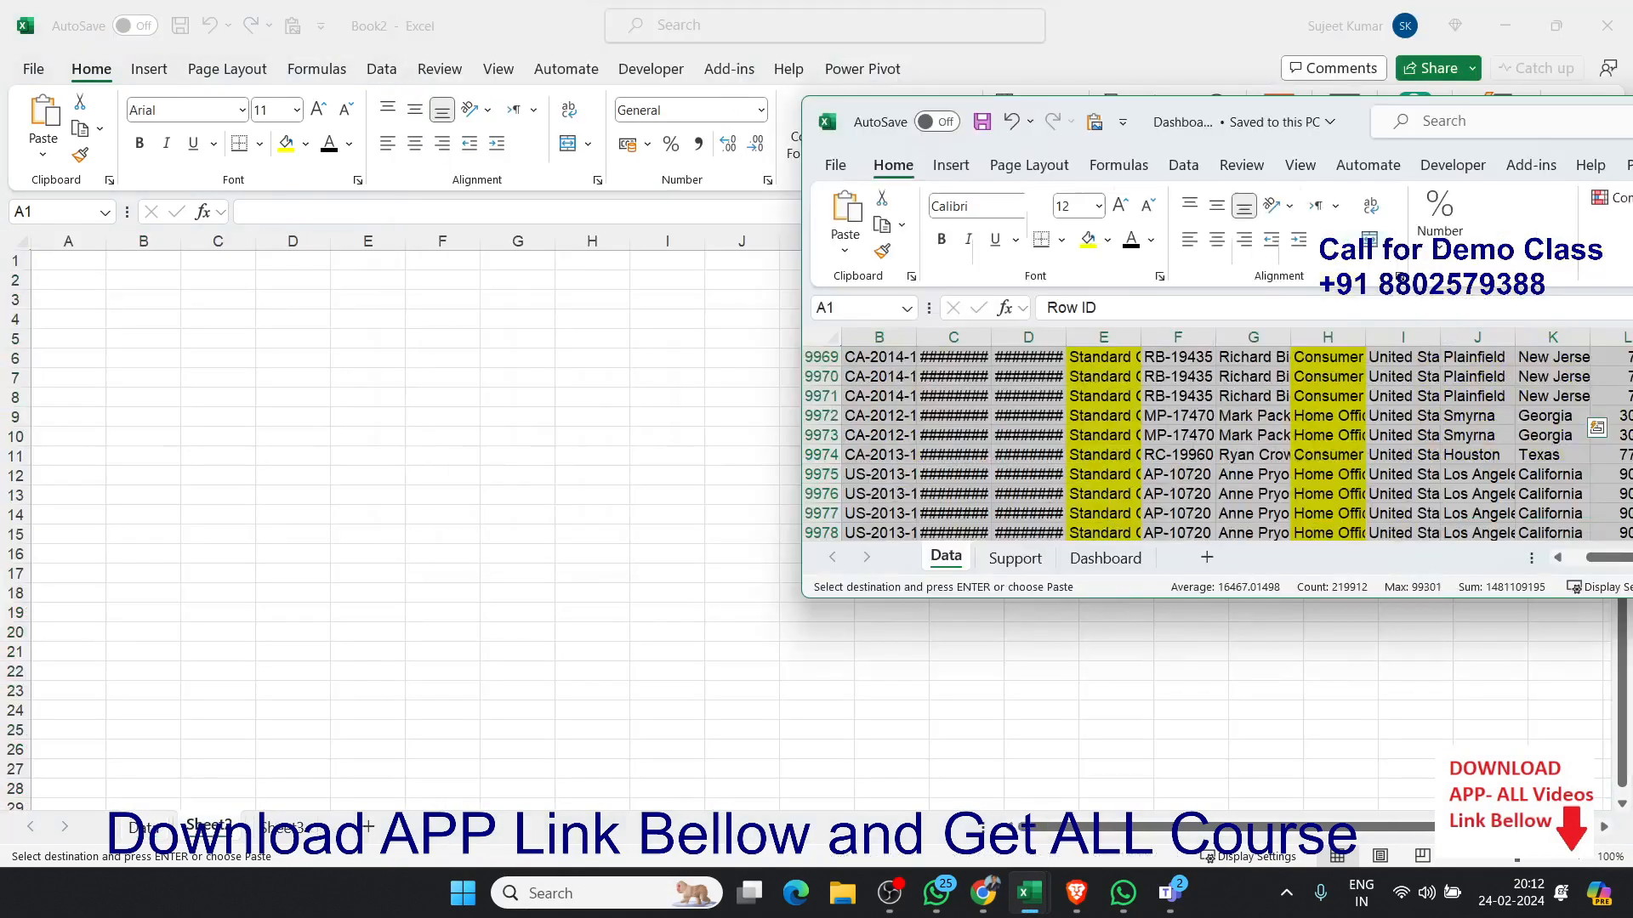
pyautogui.moveTo(1352, 122); pyautogui.dragTo(1632, 233)
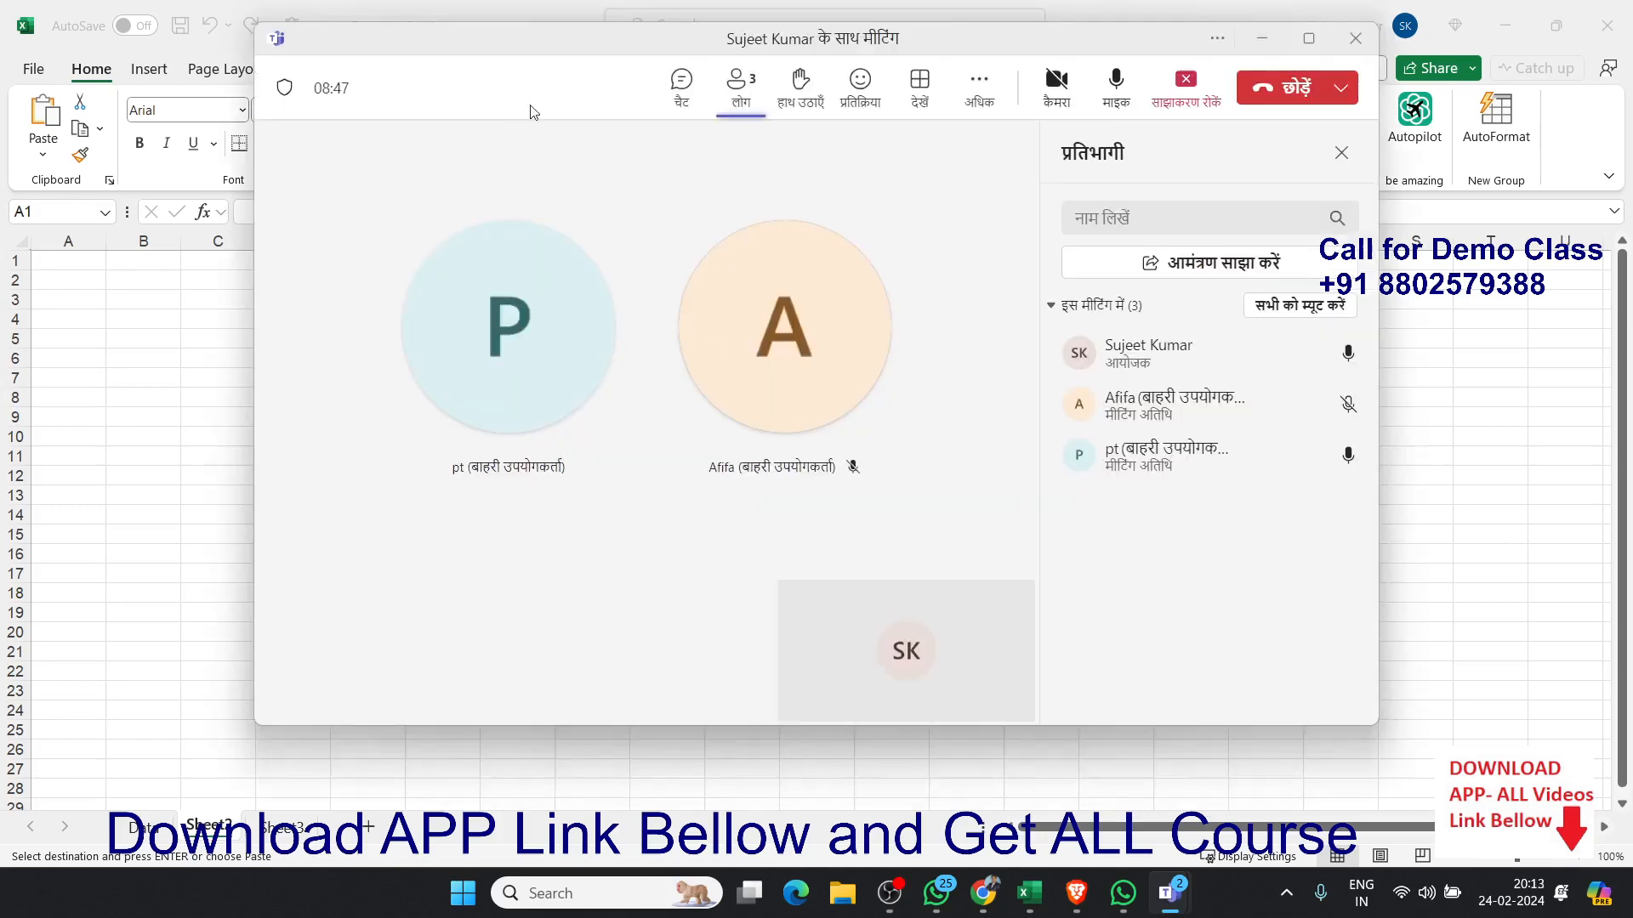
pyautogui.moveTo(559, 43); pyautogui.dragTo(1631, 144)
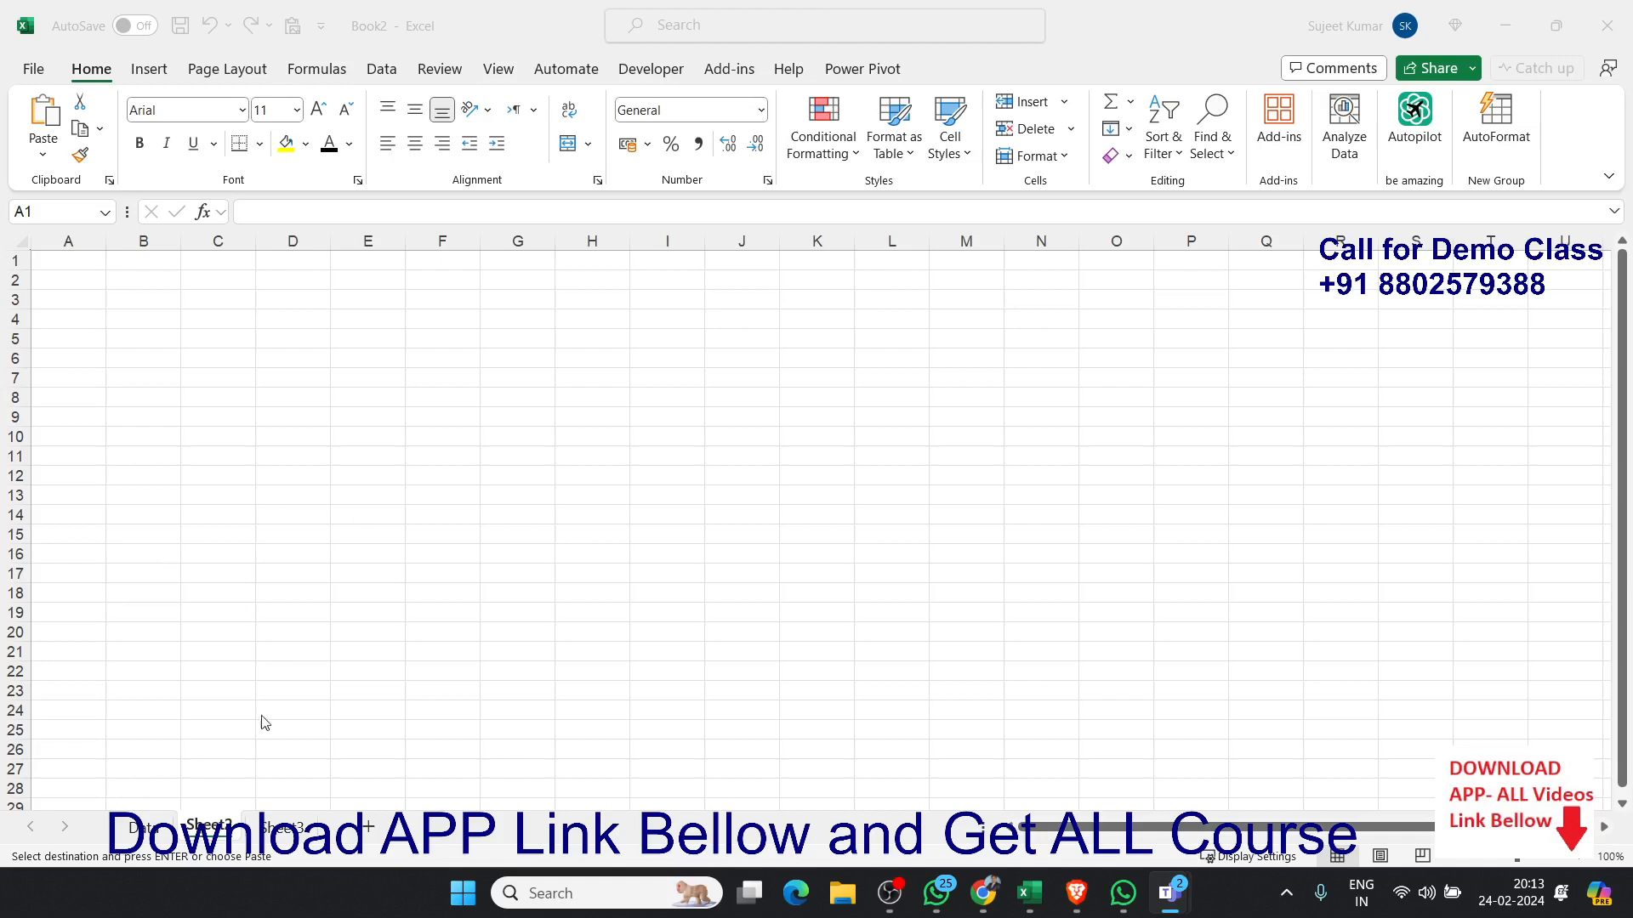
# Step: Rename the Sheet2 worksheet as Support
pyautogui.click(201, 821)
pyautogui.write('Su')
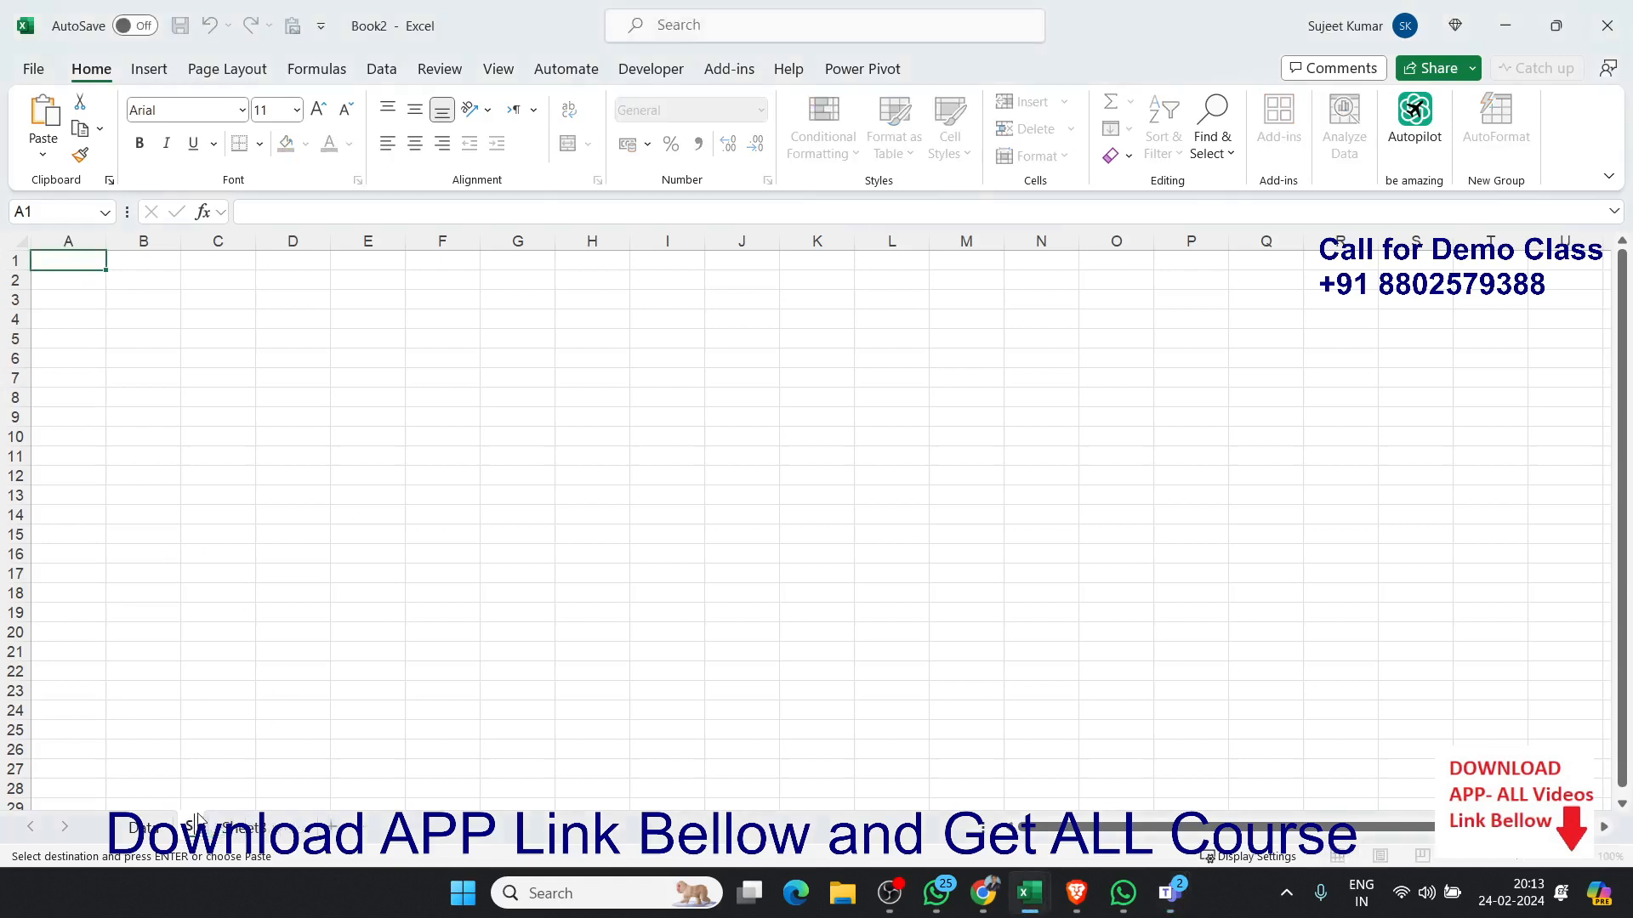
pyautogui.write('pport')
pyautogui.click(442, 670)
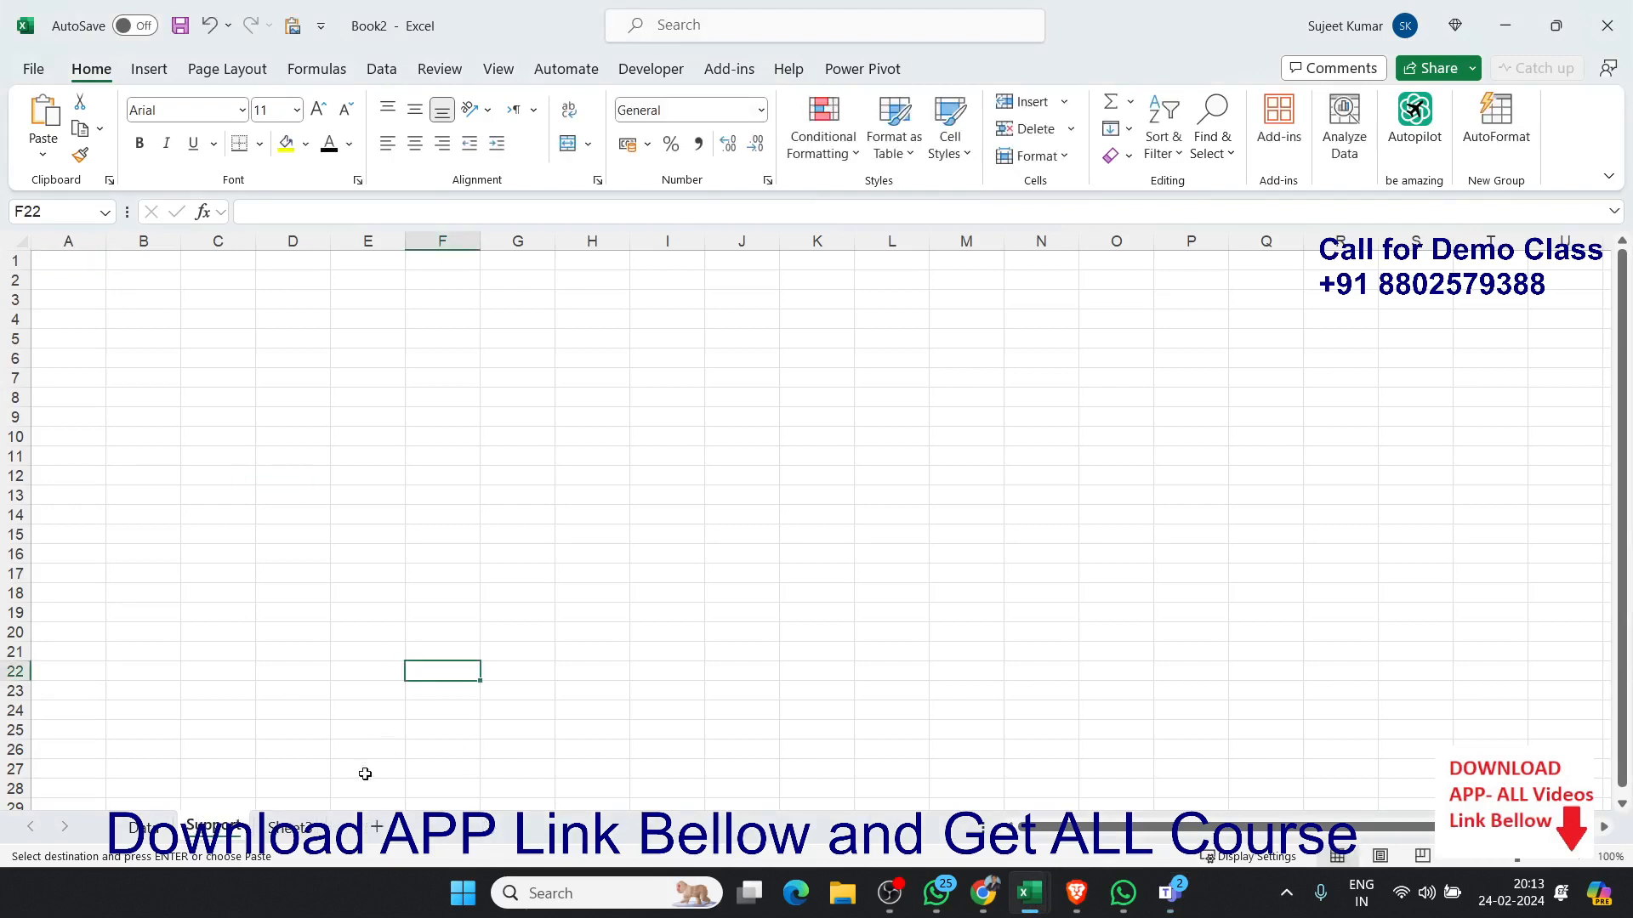
# Step: Rename the Sheet3 worksheet as Dashboard
pyautogui.click(294, 827)
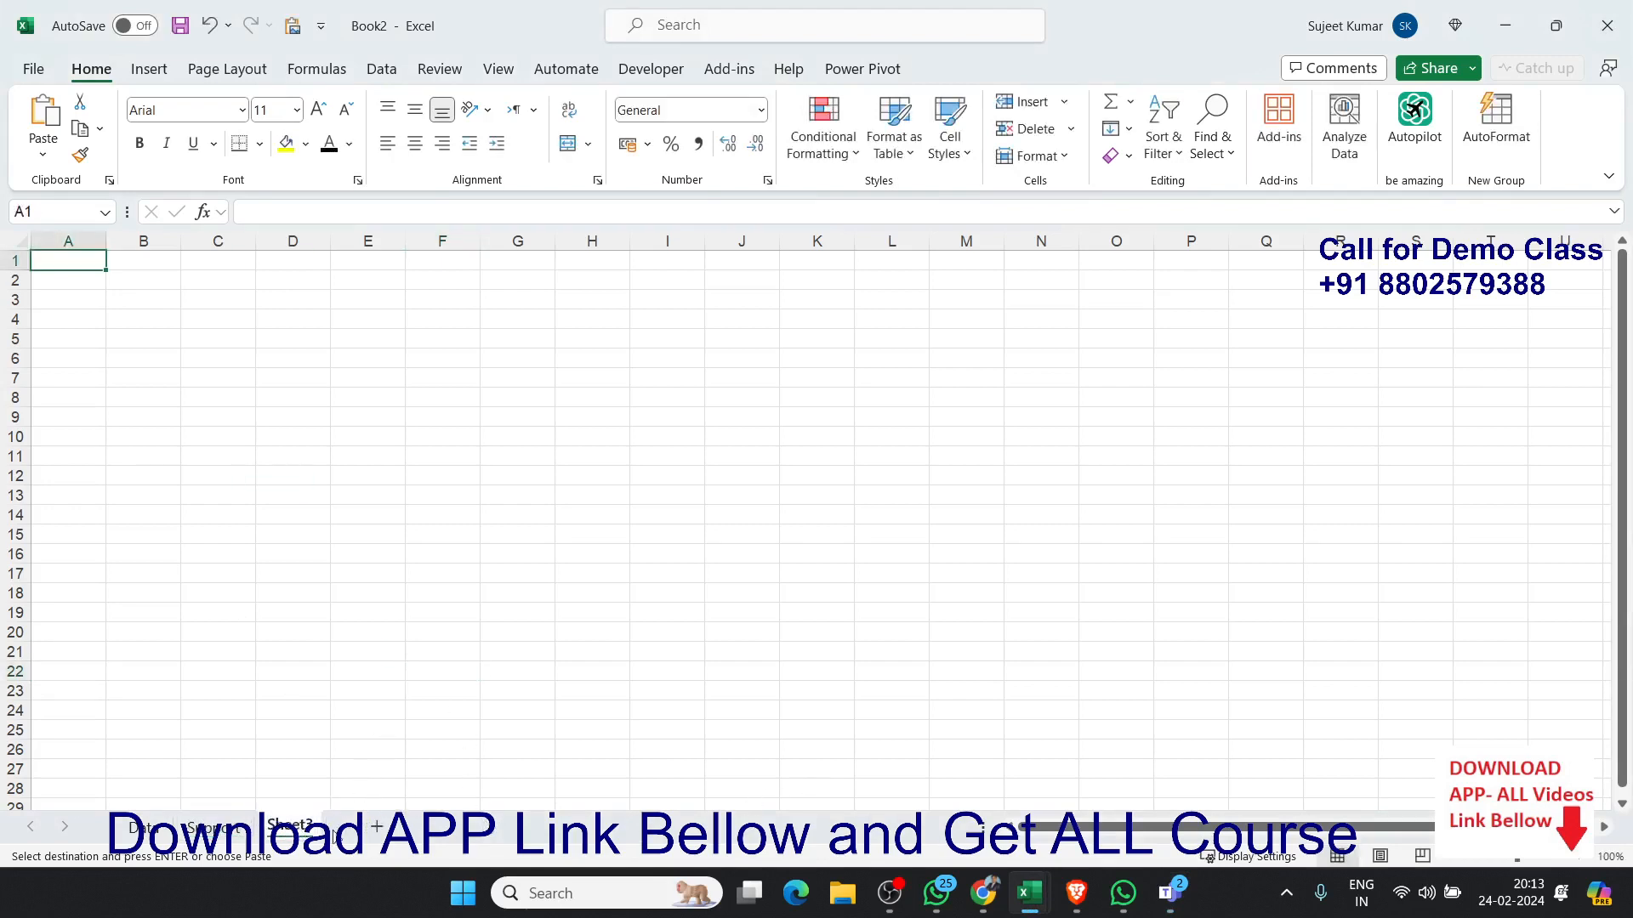
pyautogui.doubleClick(281, 833)
pyautogui.write('Da')
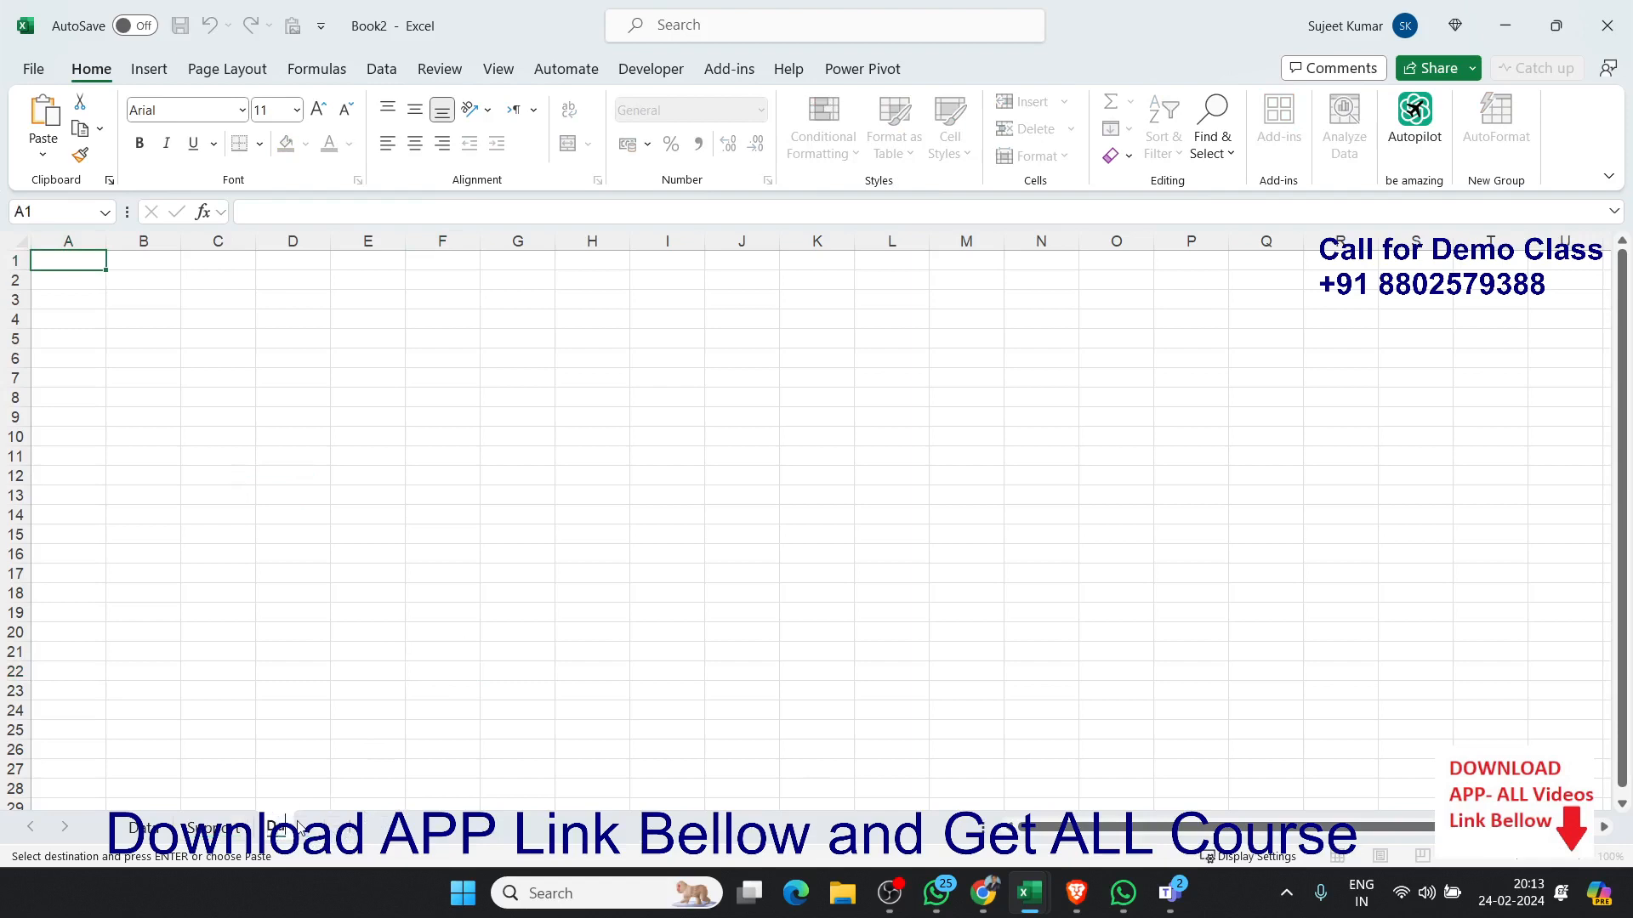
pyautogui.write('shboardrd')
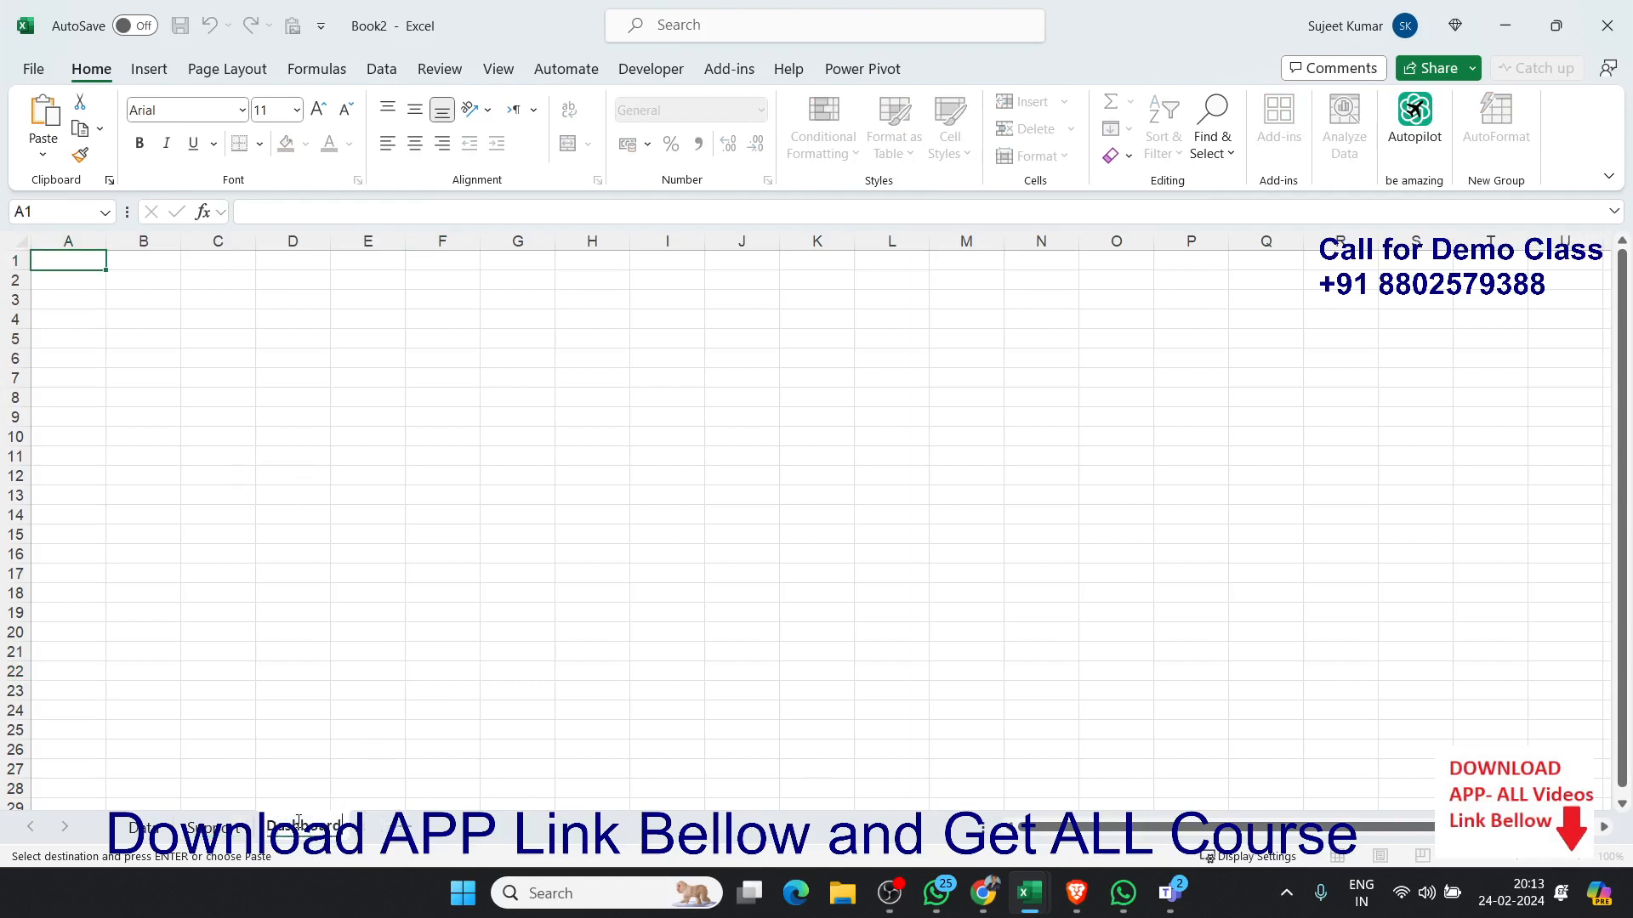
pyautogui.moveTo(510, 693); pyautogui.dragTo(507, 678)
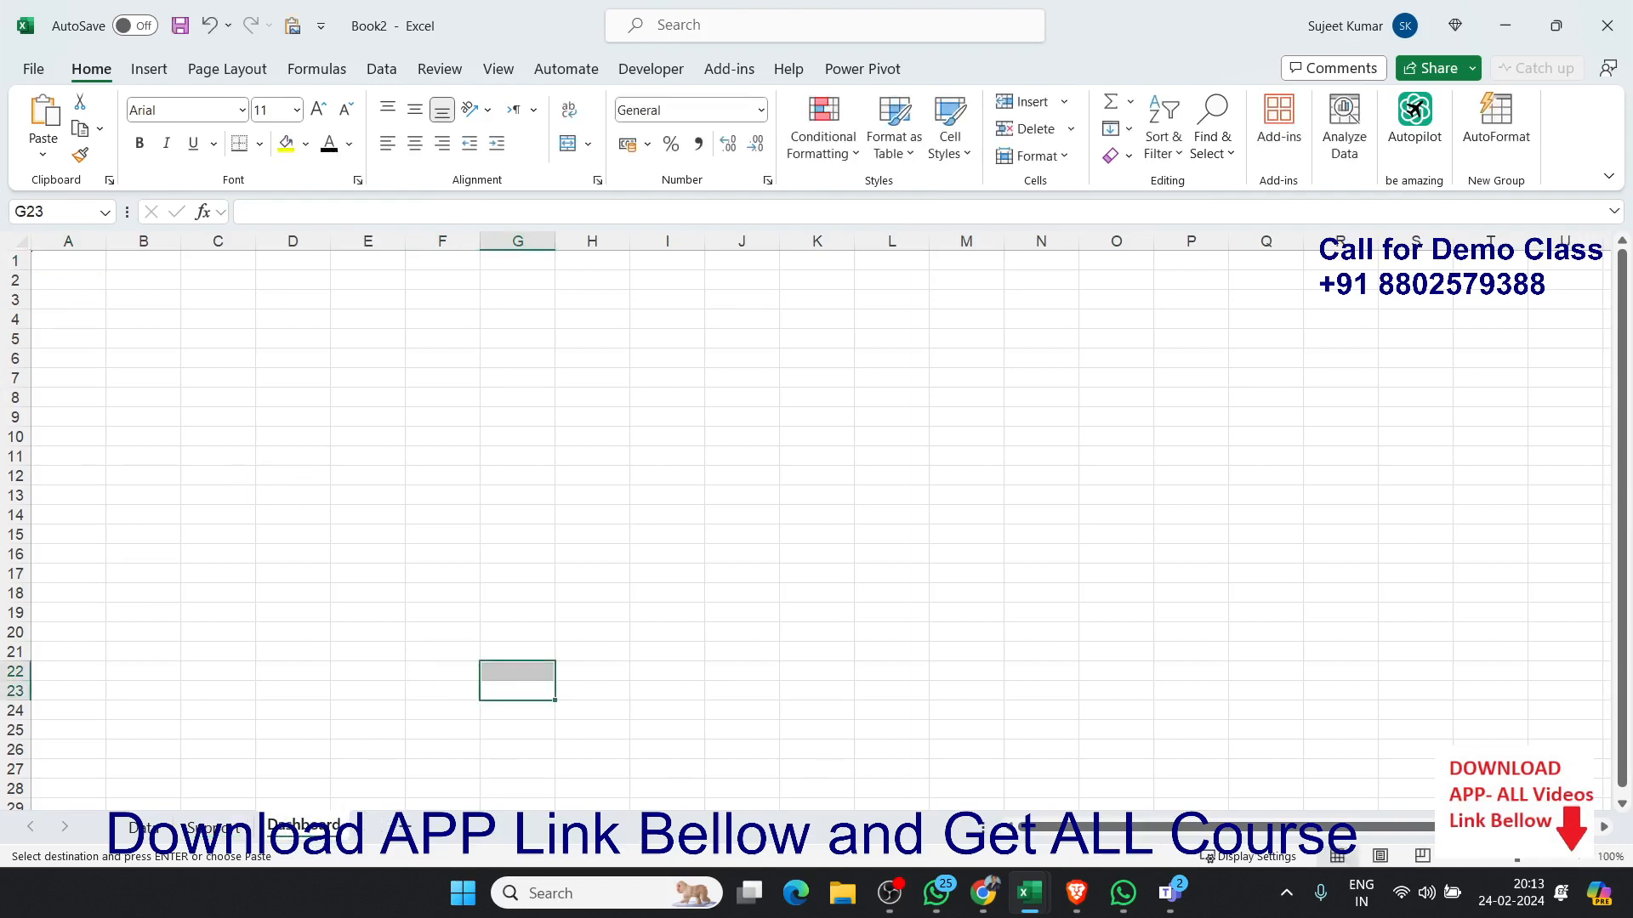
# Step: Fill the range A1:AB48 on the Dashboard sheet with the standard dark blue colour
pyautogui.hotkey('alt', 'Tab')
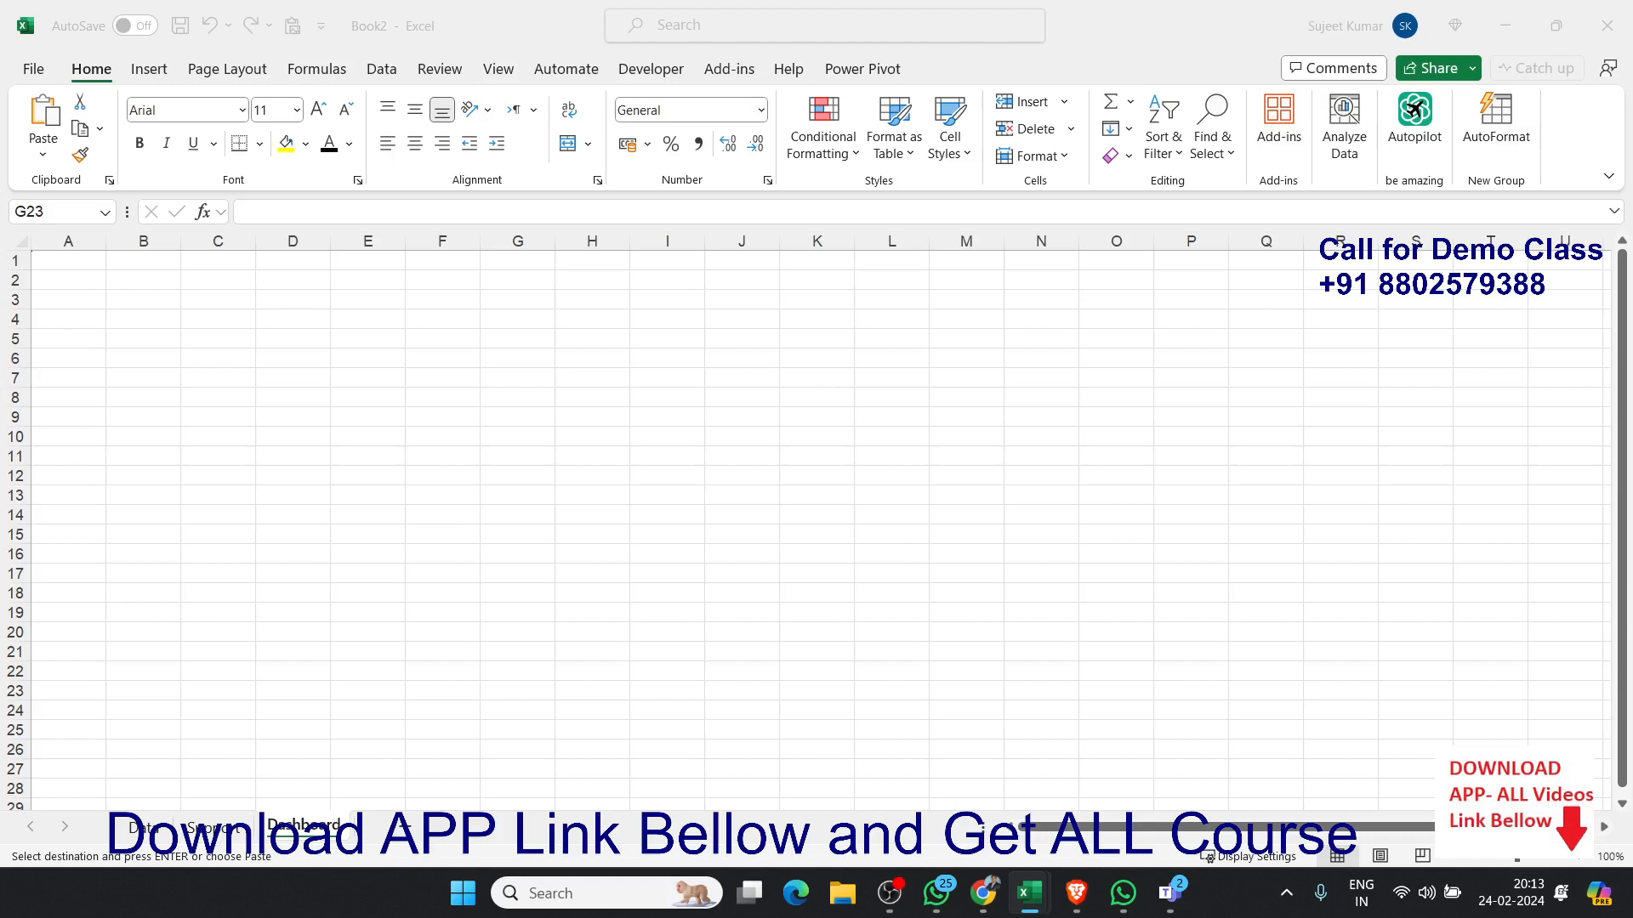
pyautogui.click(1500, 858)
pyautogui.click(1499, 860)
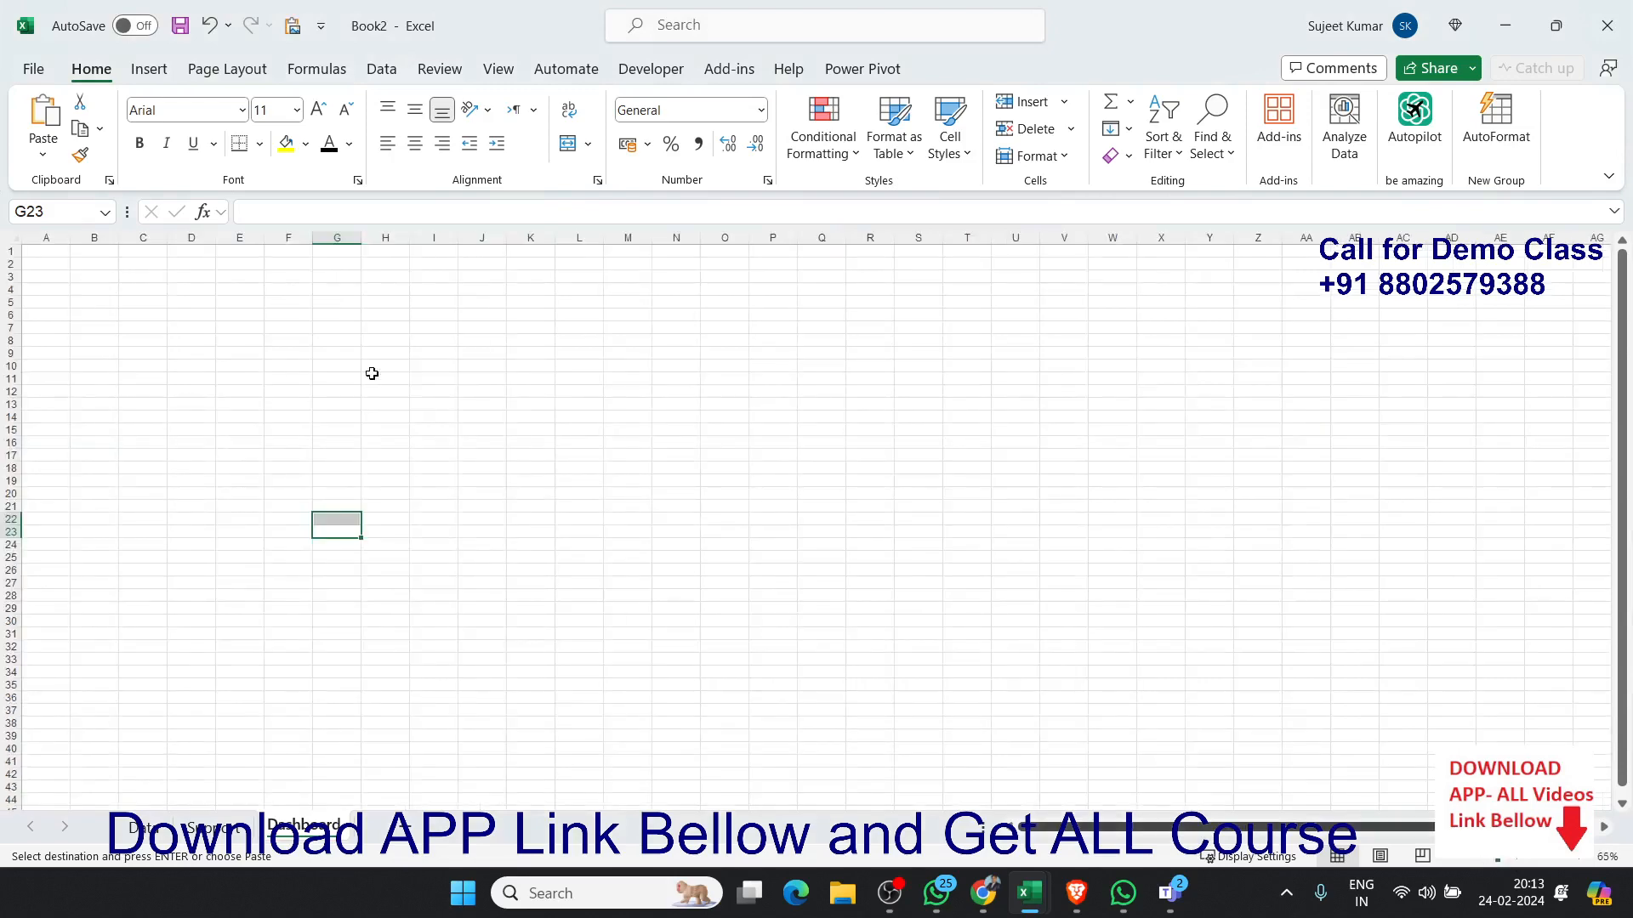
pyautogui.click(33, 250)
pyautogui.moveTo(32, 251); pyautogui.dragTo(1343, 795)
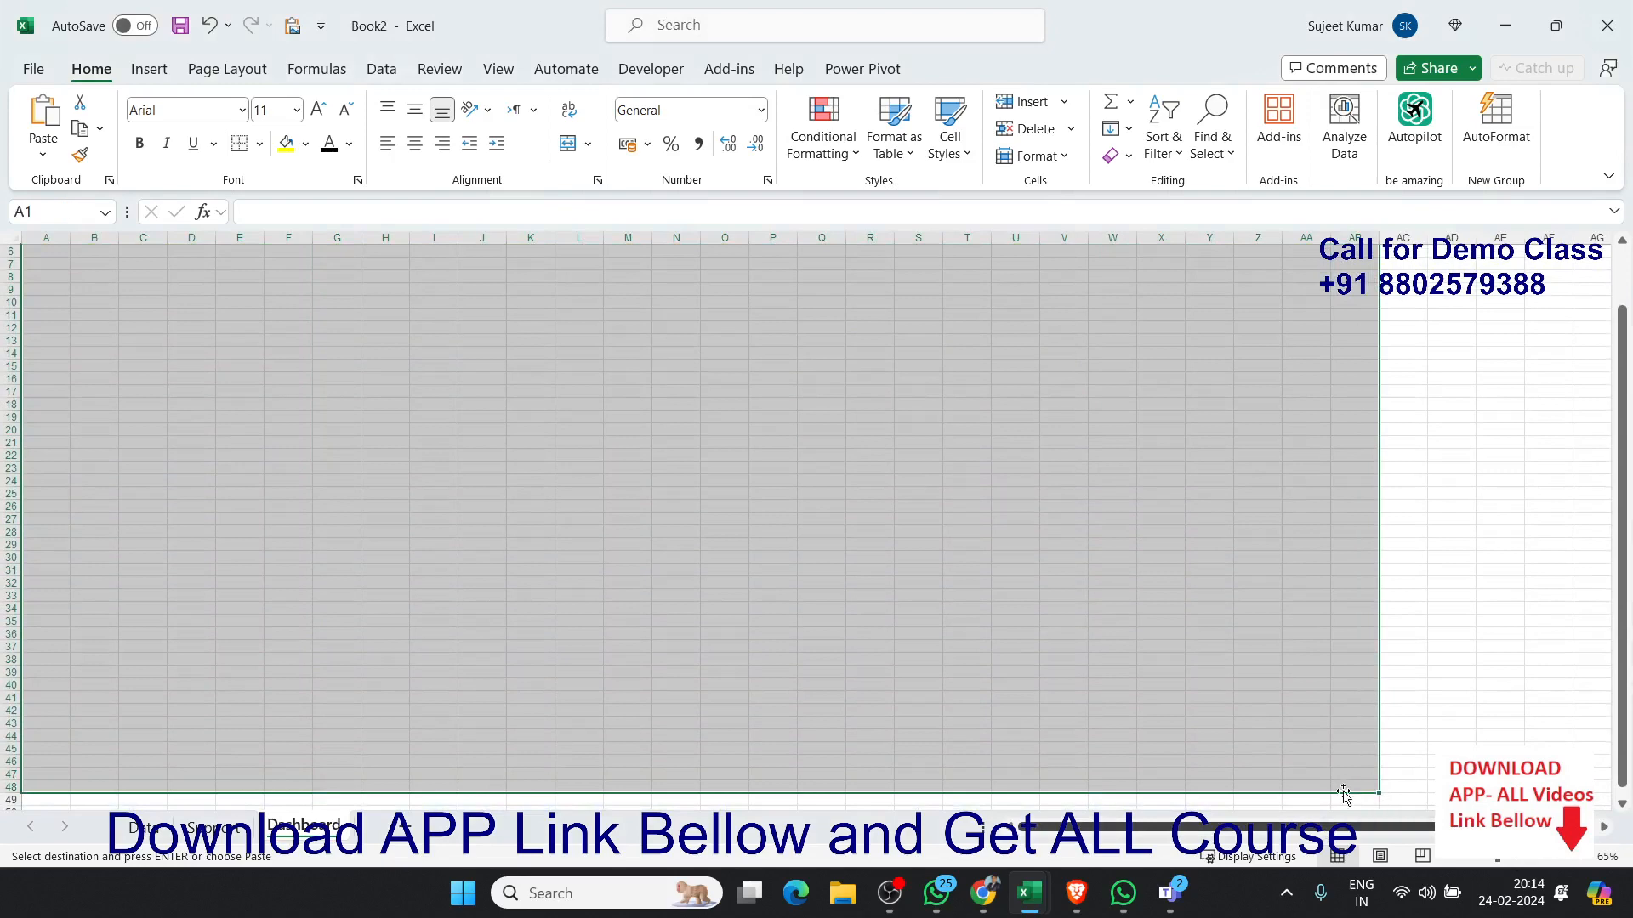
pyautogui.click(307, 144)
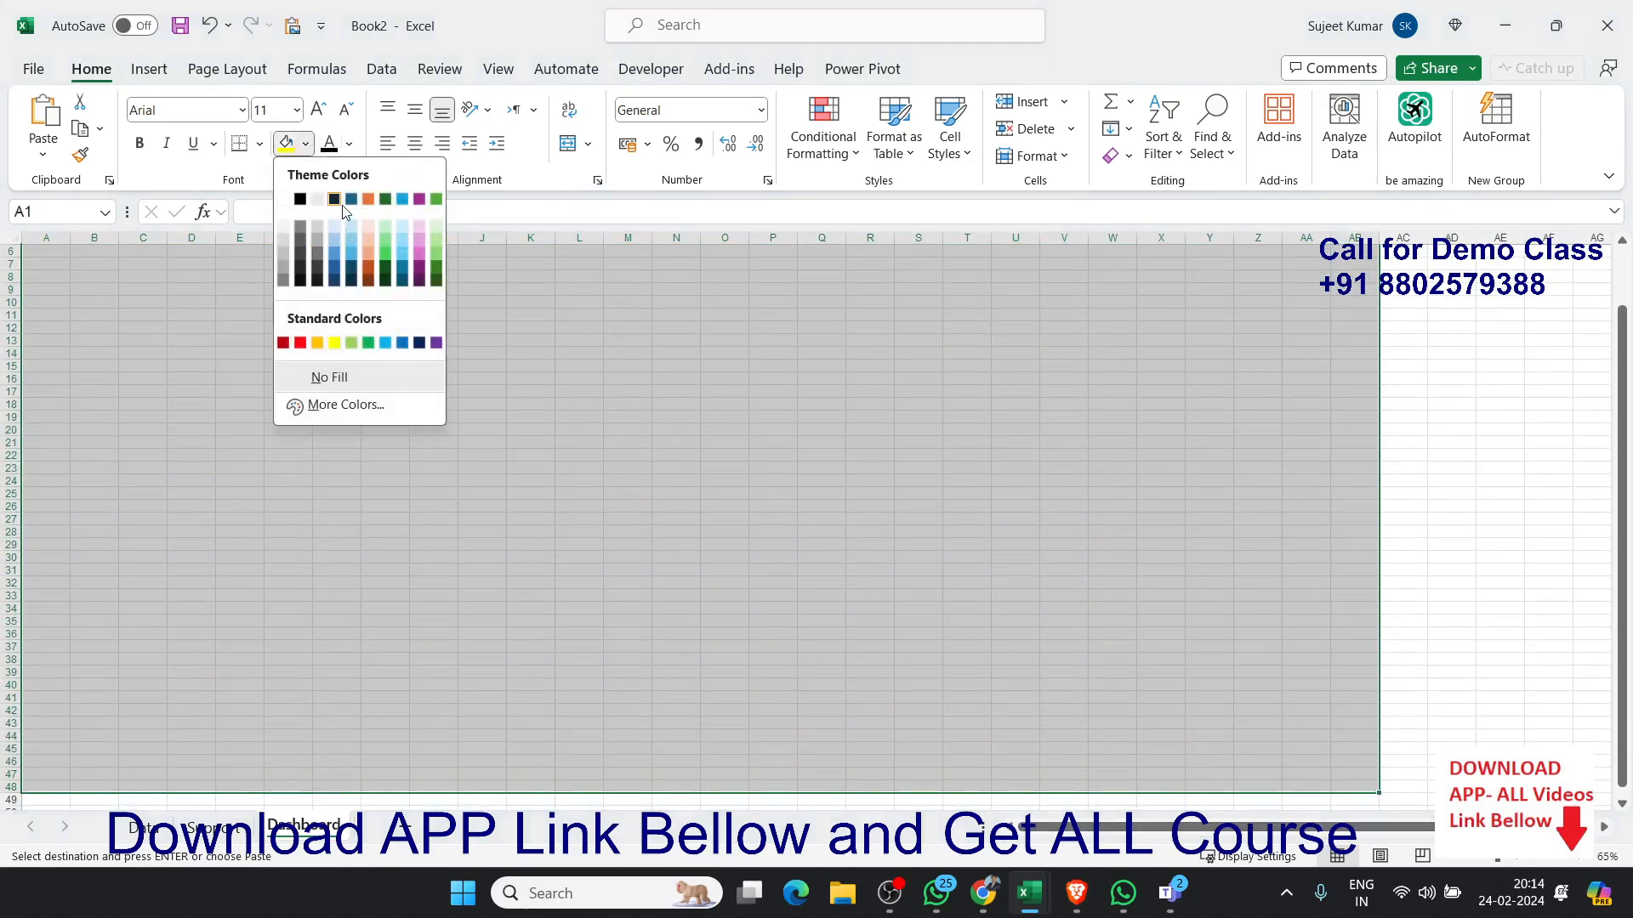
pyautogui.click(419, 345)
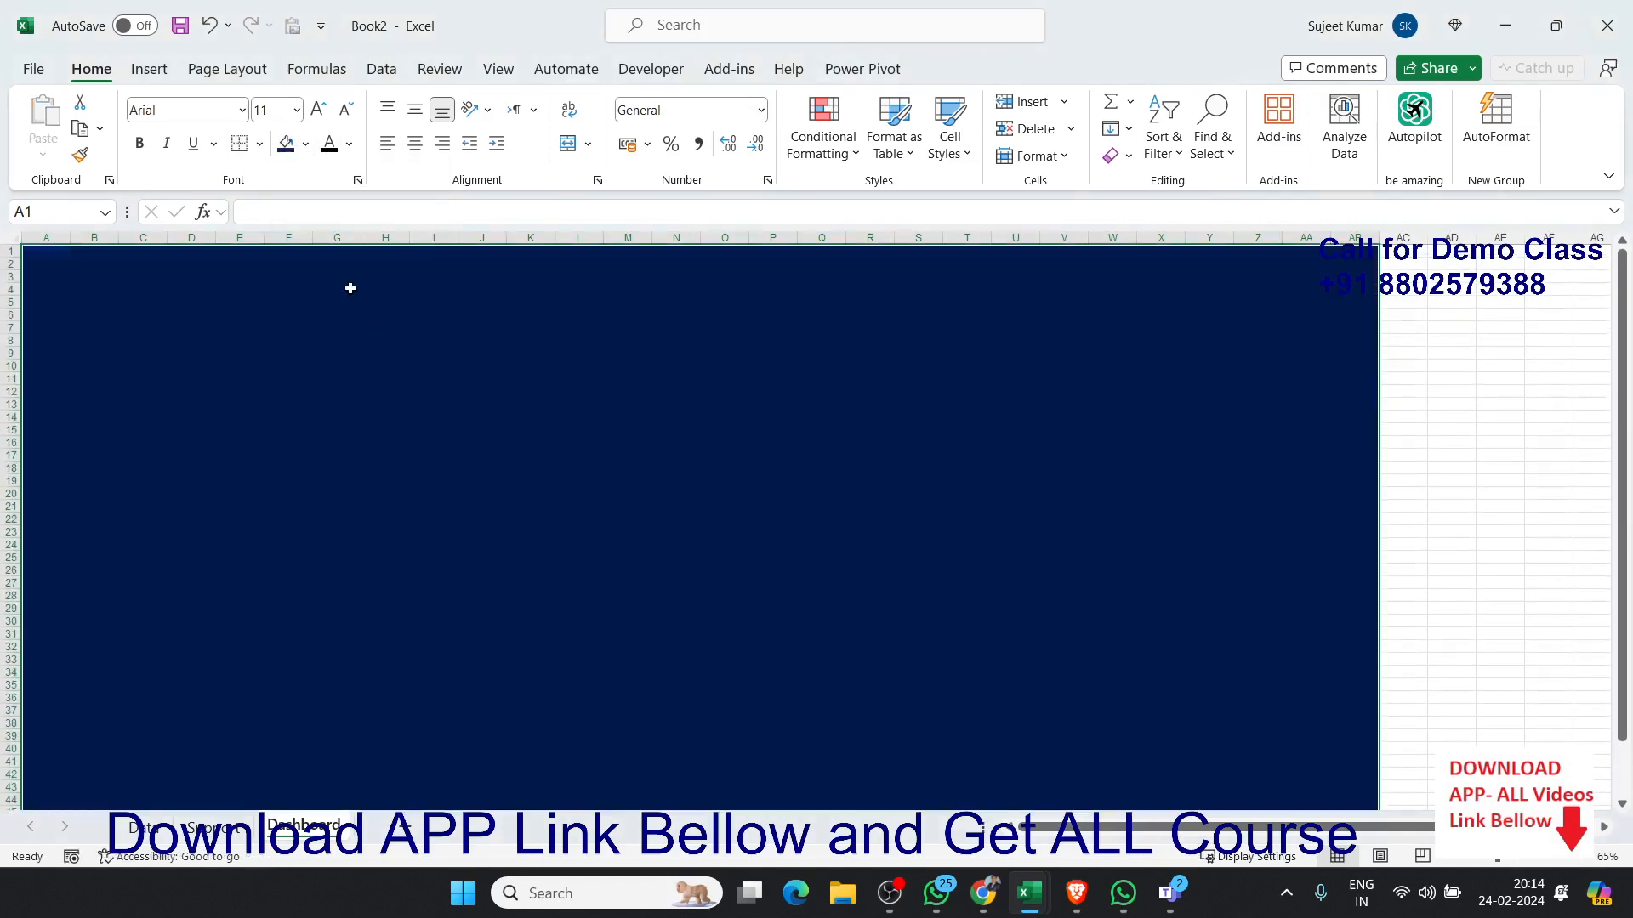
# Step: Set the font colour of the dark blue range to white
pyautogui.click(349, 144)
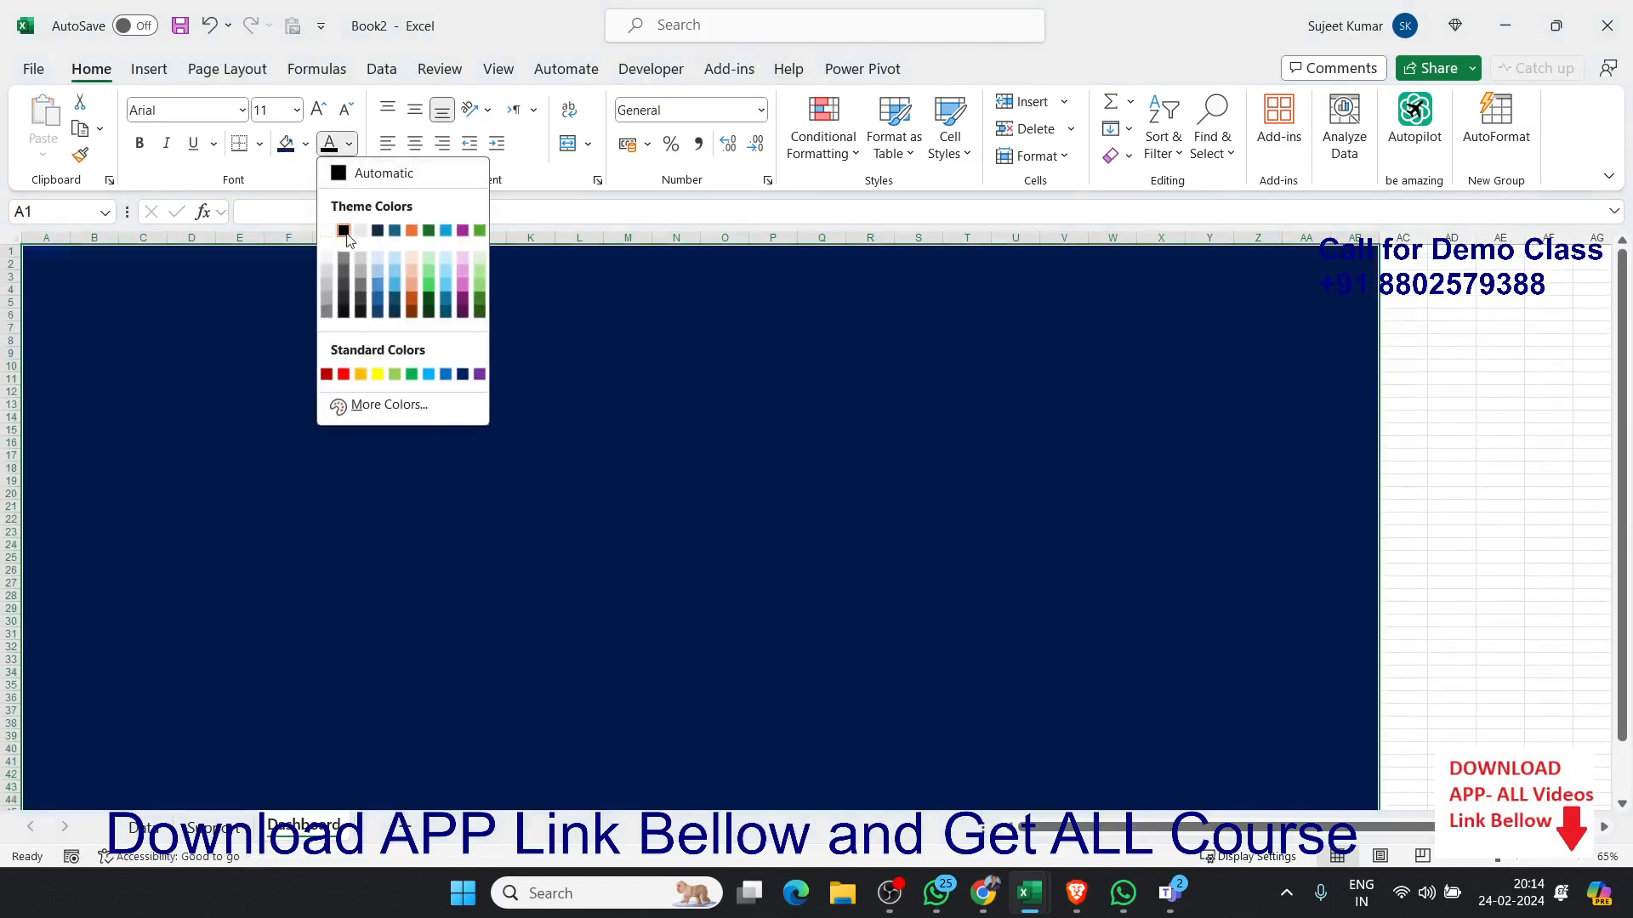
pyautogui.click(329, 231)
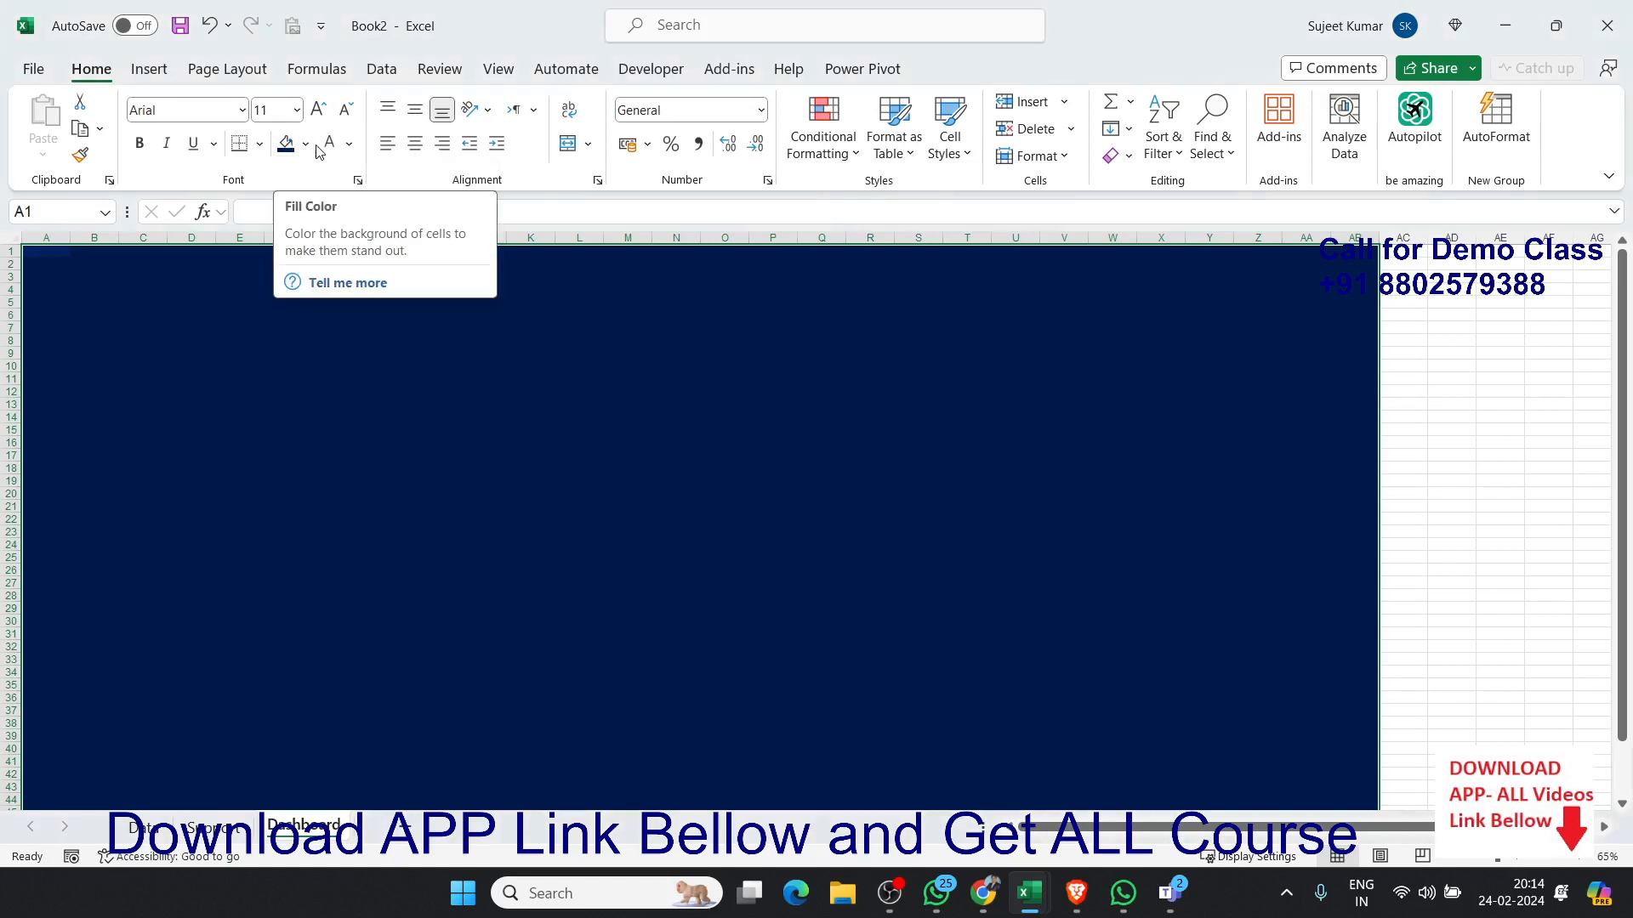
pyautogui.click(366, 352)
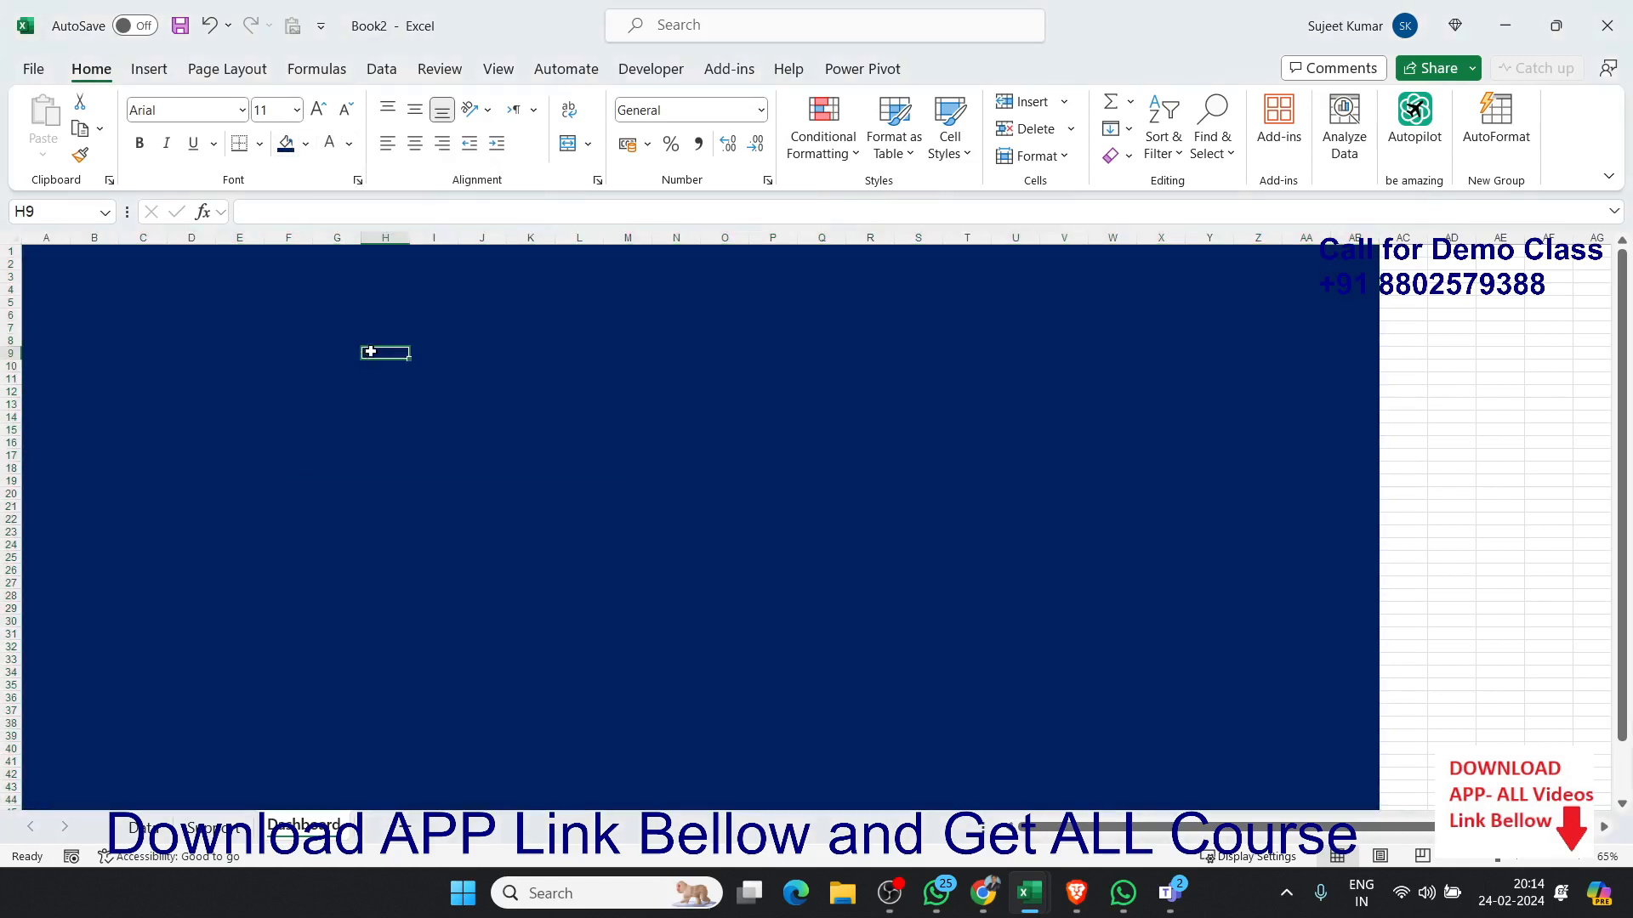
# Step: Fill the cells B2:G5 on the Dashboard sheet with white to form a header block
pyautogui.click(203, 266)
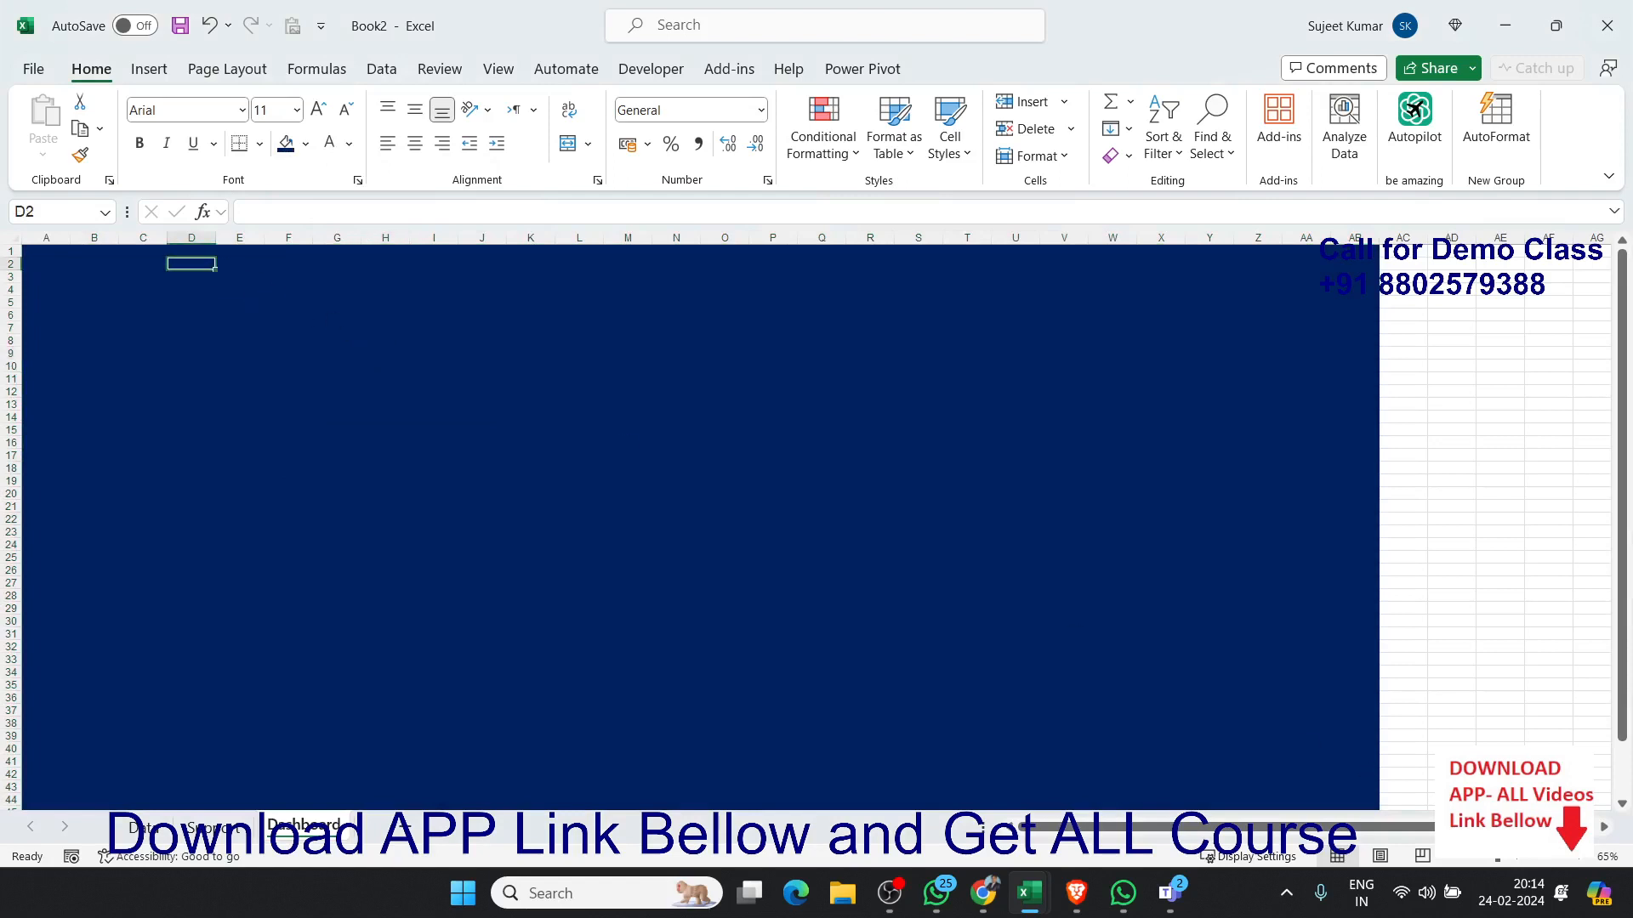
pyautogui.click(1522, 861)
pyautogui.click(486, 418)
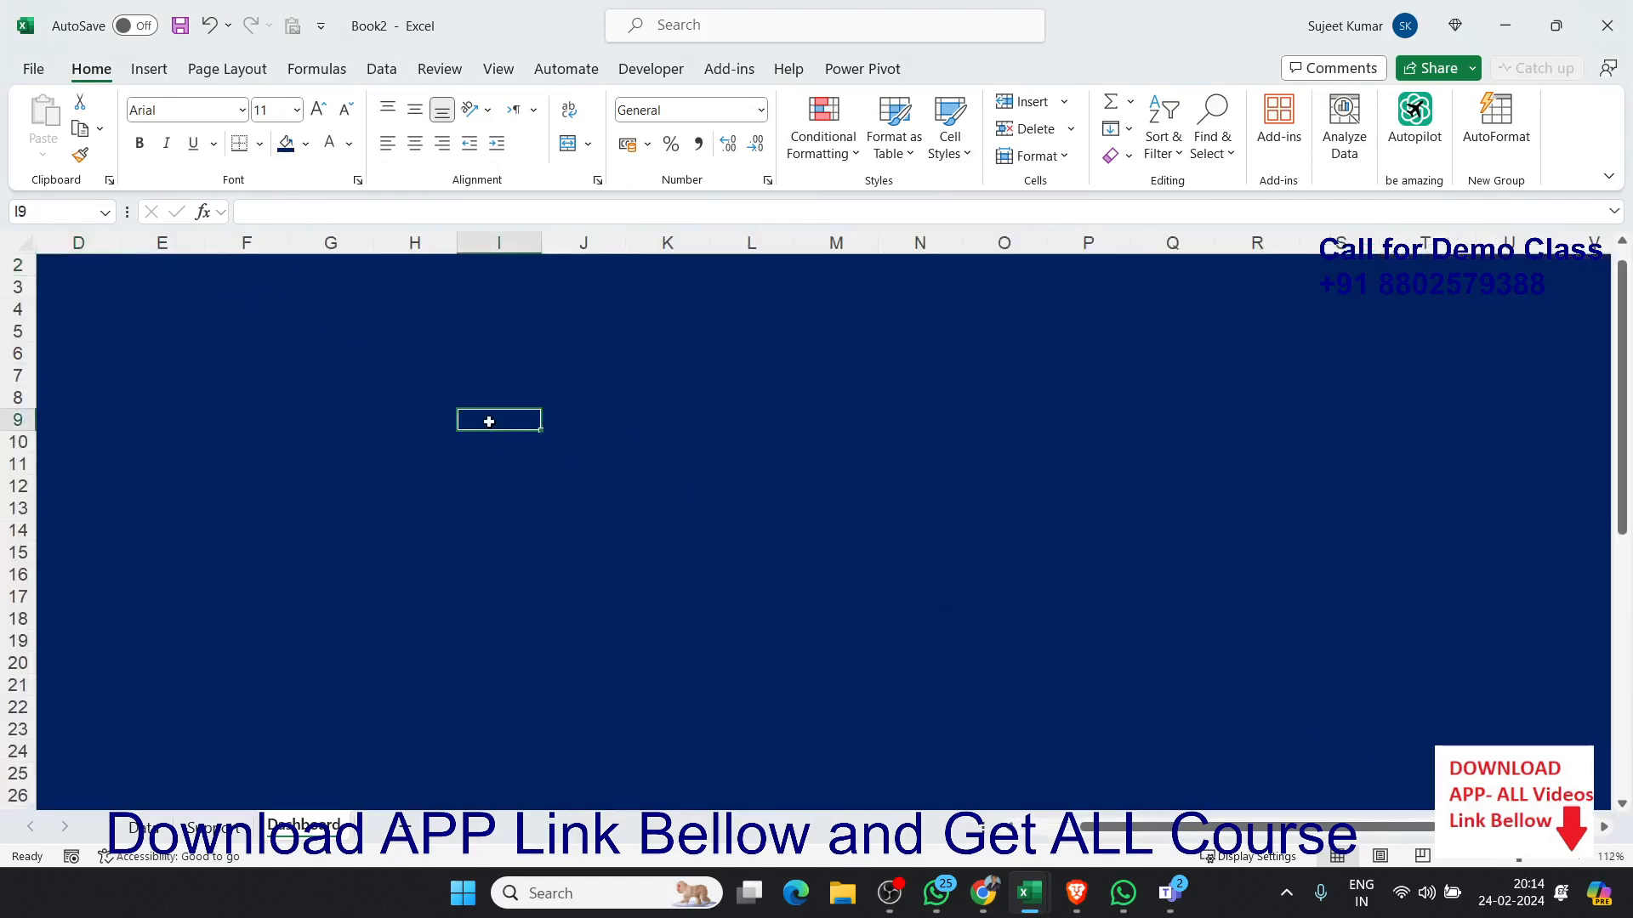
pyautogui.click(340, 382)
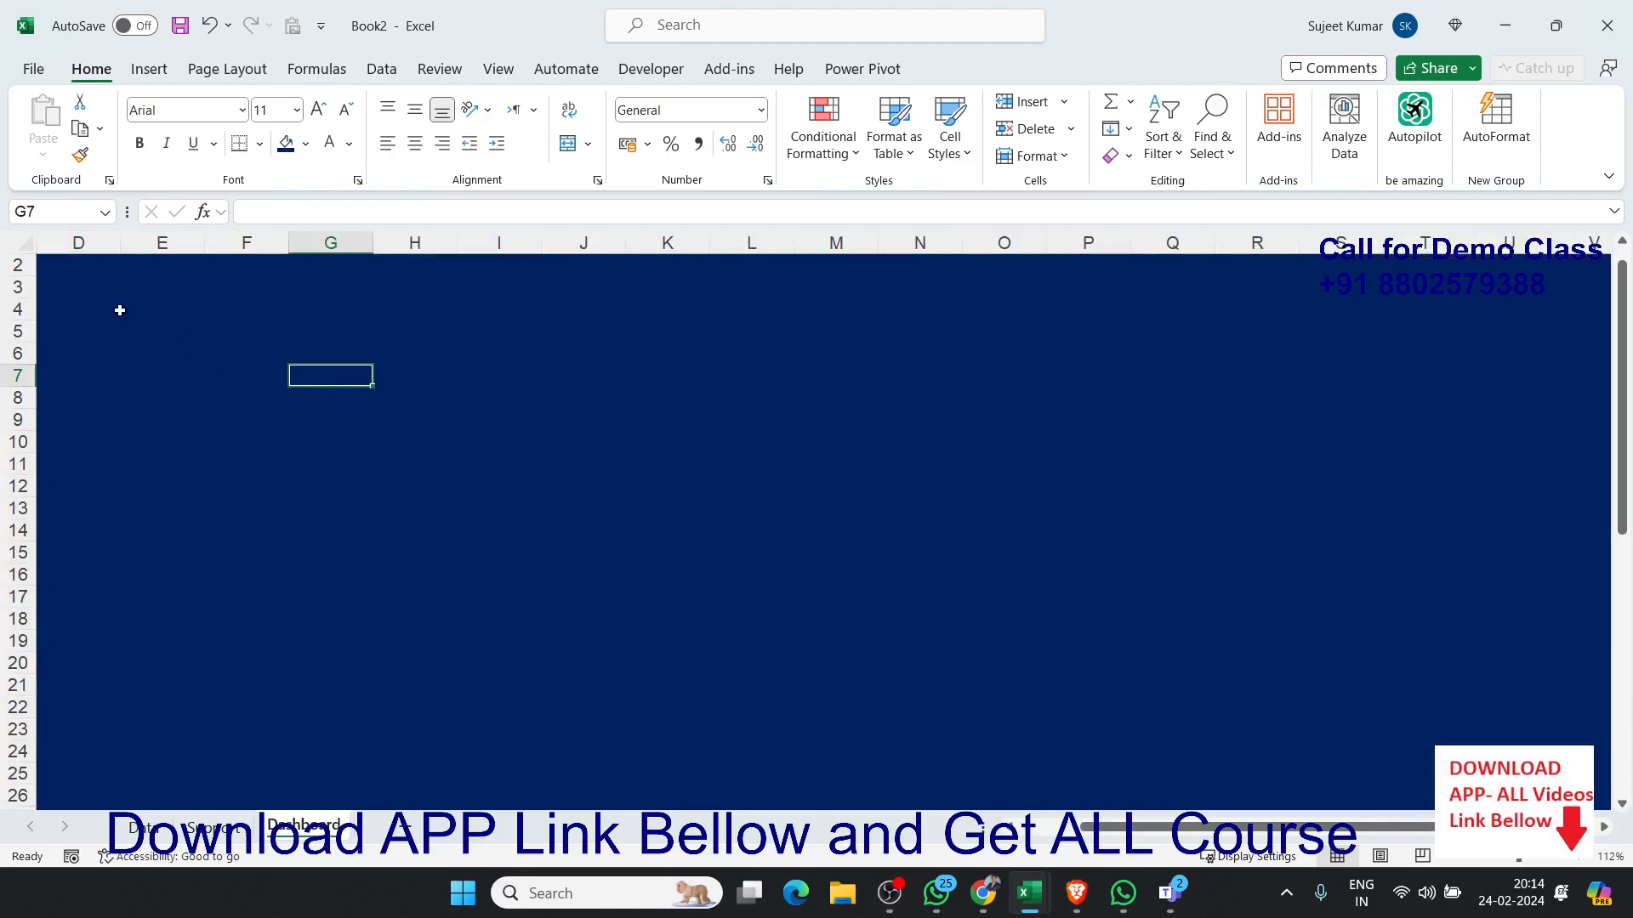
pyautogui.click(79, 286)
pyautogui.press('Home')
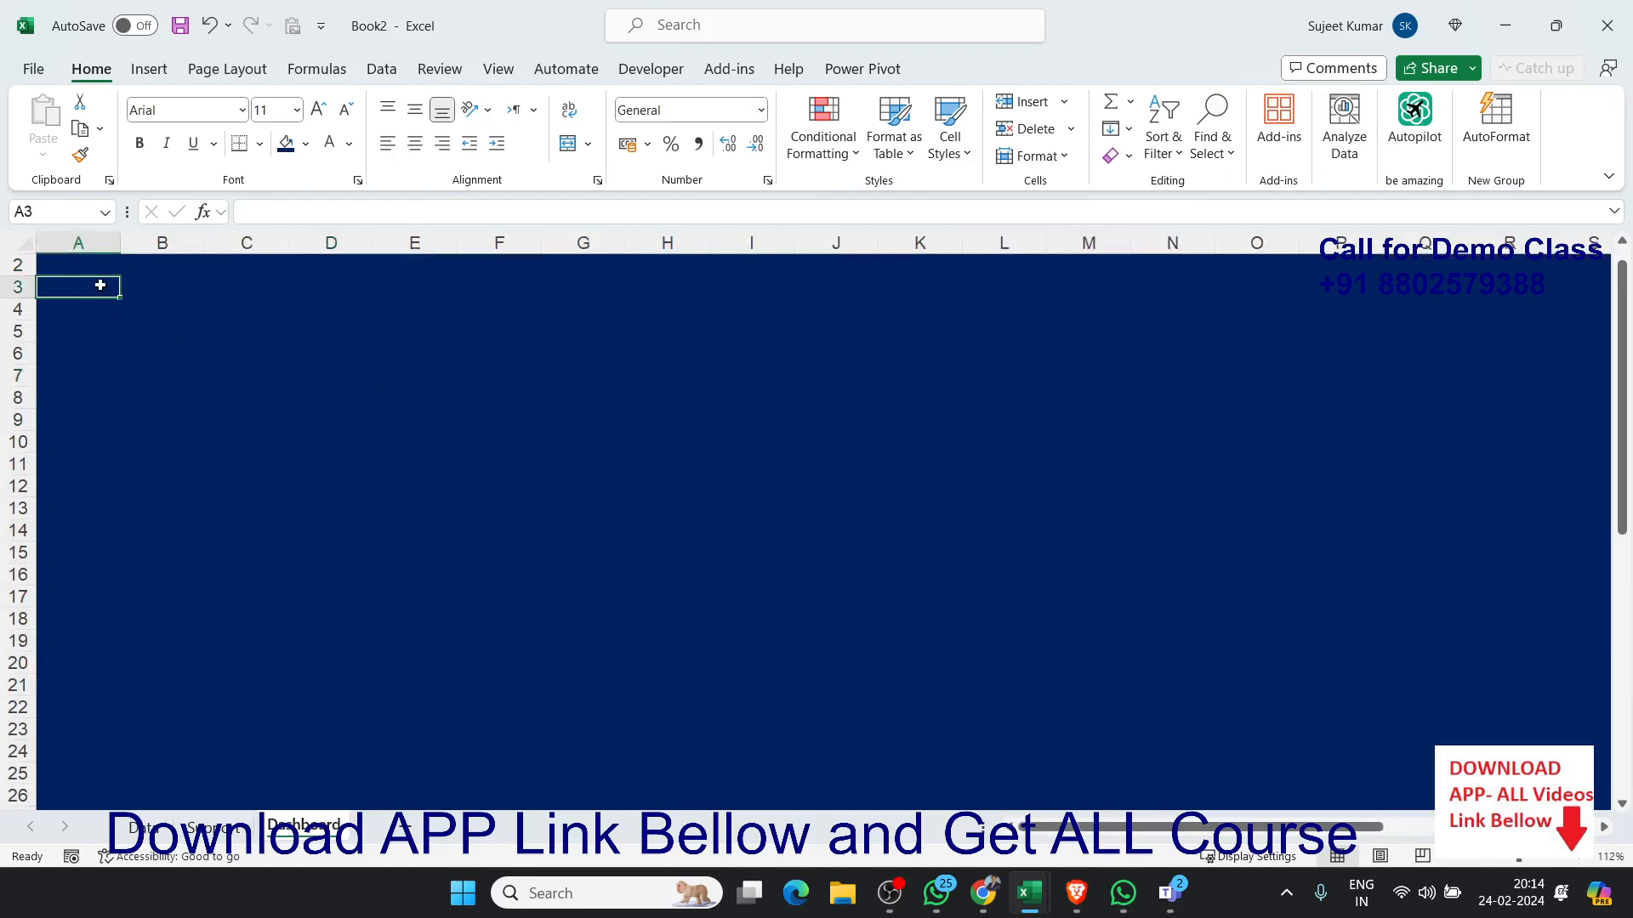
pyautogui.click(154, 292)
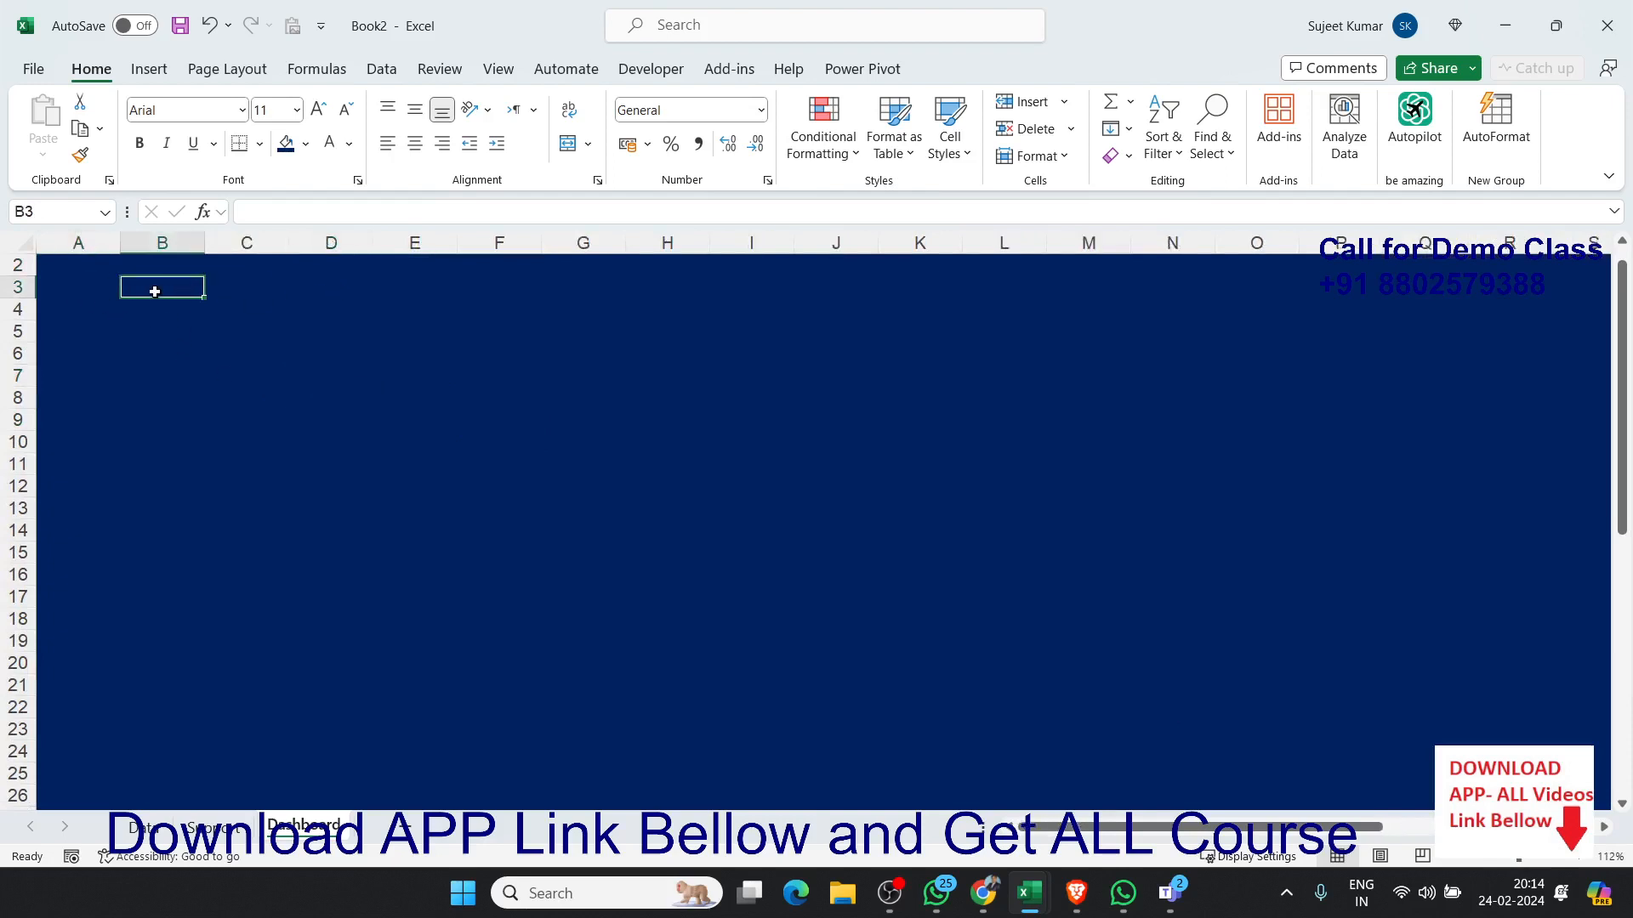
pyautogui.scroll(1, 156, 289)
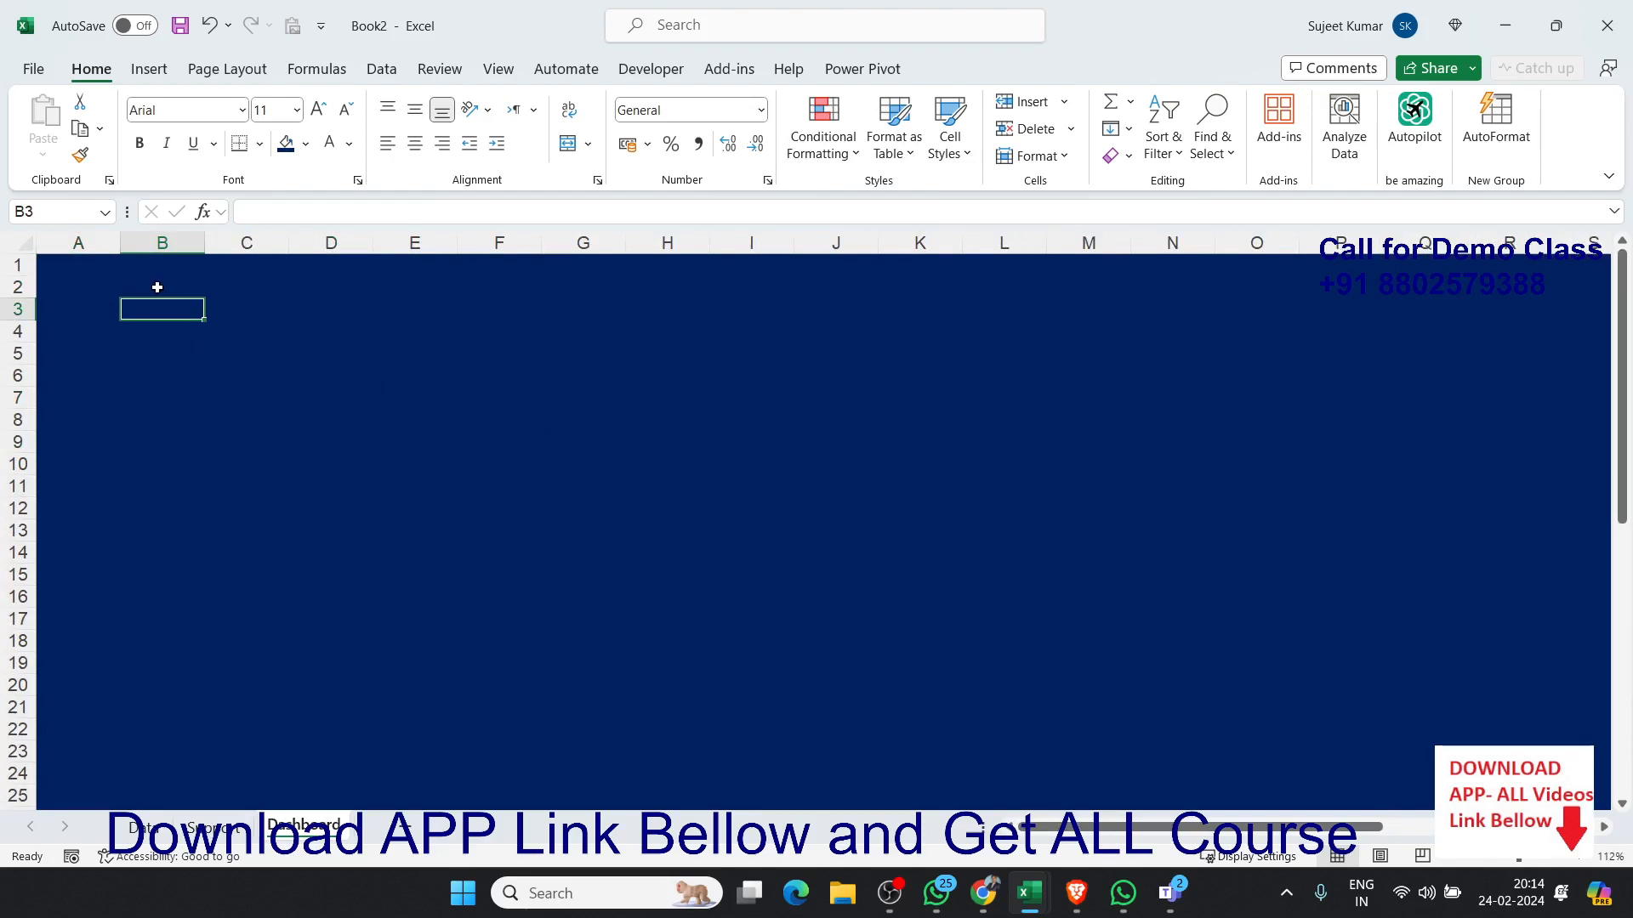
pyautogui.click(157, 288)
pyautogui.moveTo(157, 288); pyautogui.dragTo(567, 362)
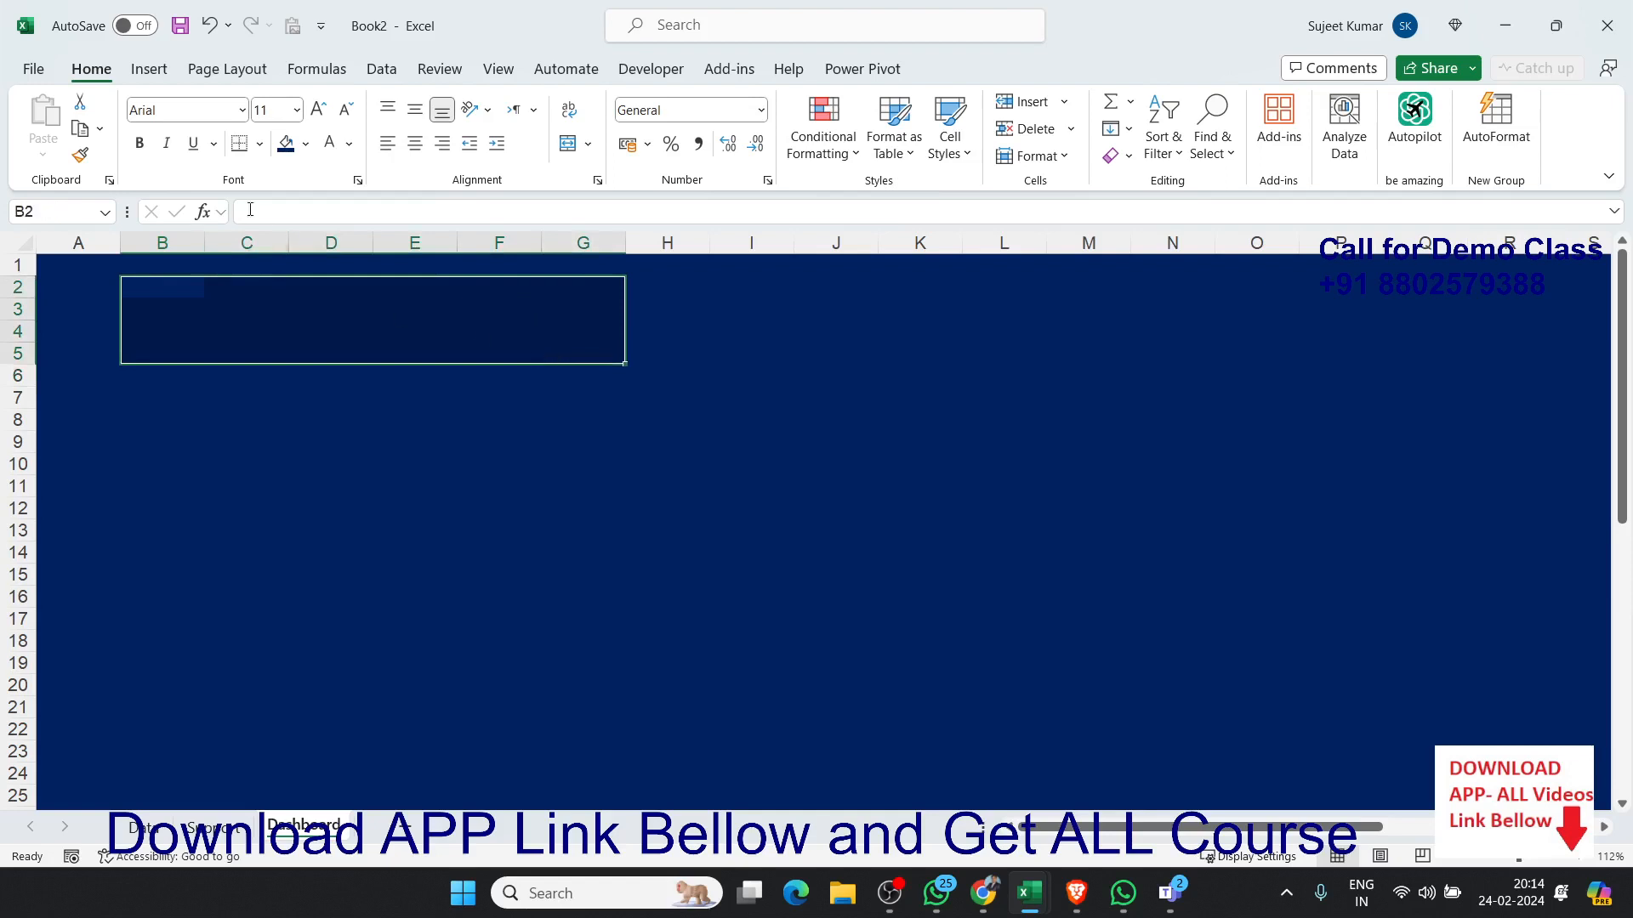
pyautogui.click(305, 146)
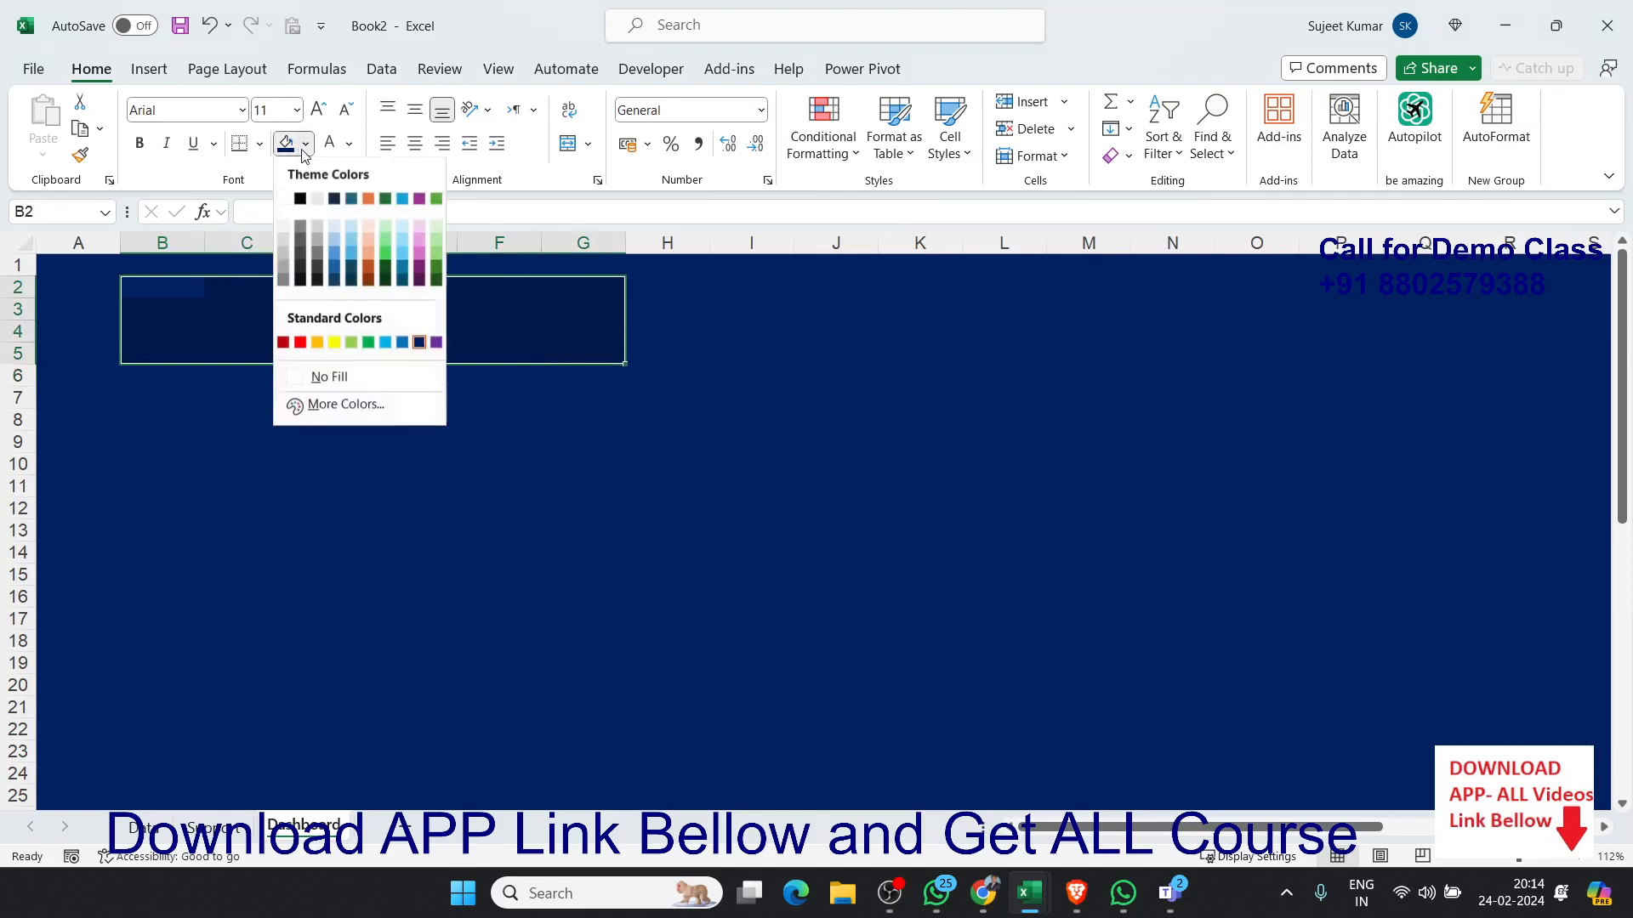
pyautogui.click(285, 199)
pyautogui.click(314, 459)
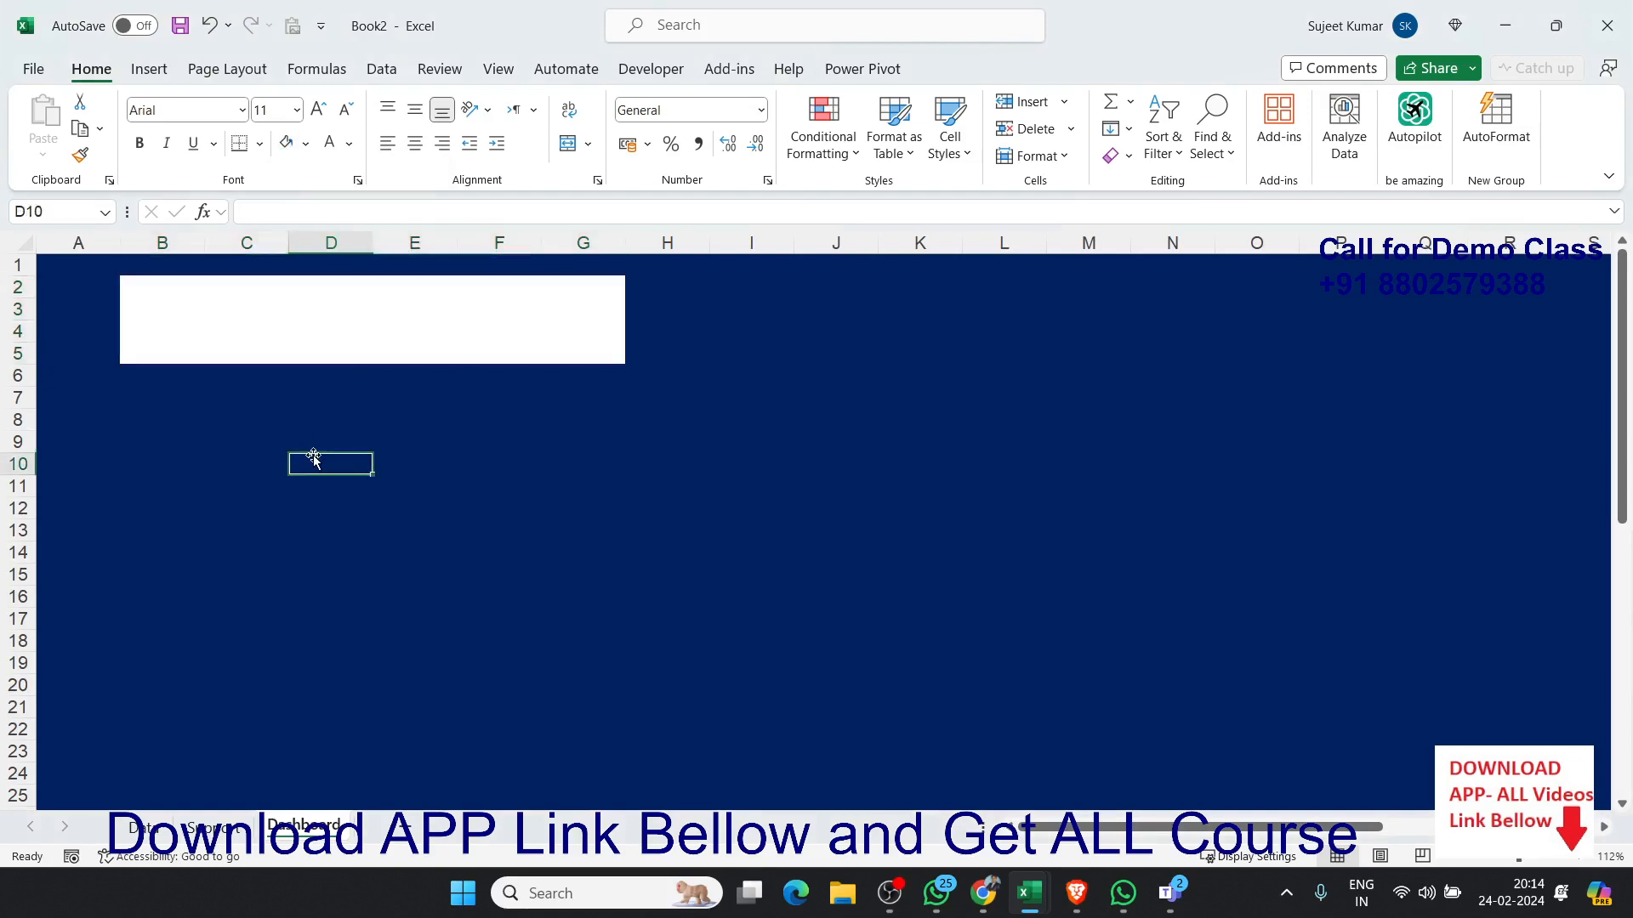
# Step: Create a PivotTable from Data!$A$1:$V$9996 on the existing Support worksheet at cell A1
pyautogui.click(214, 827)
pyautogui.click(142, 828)
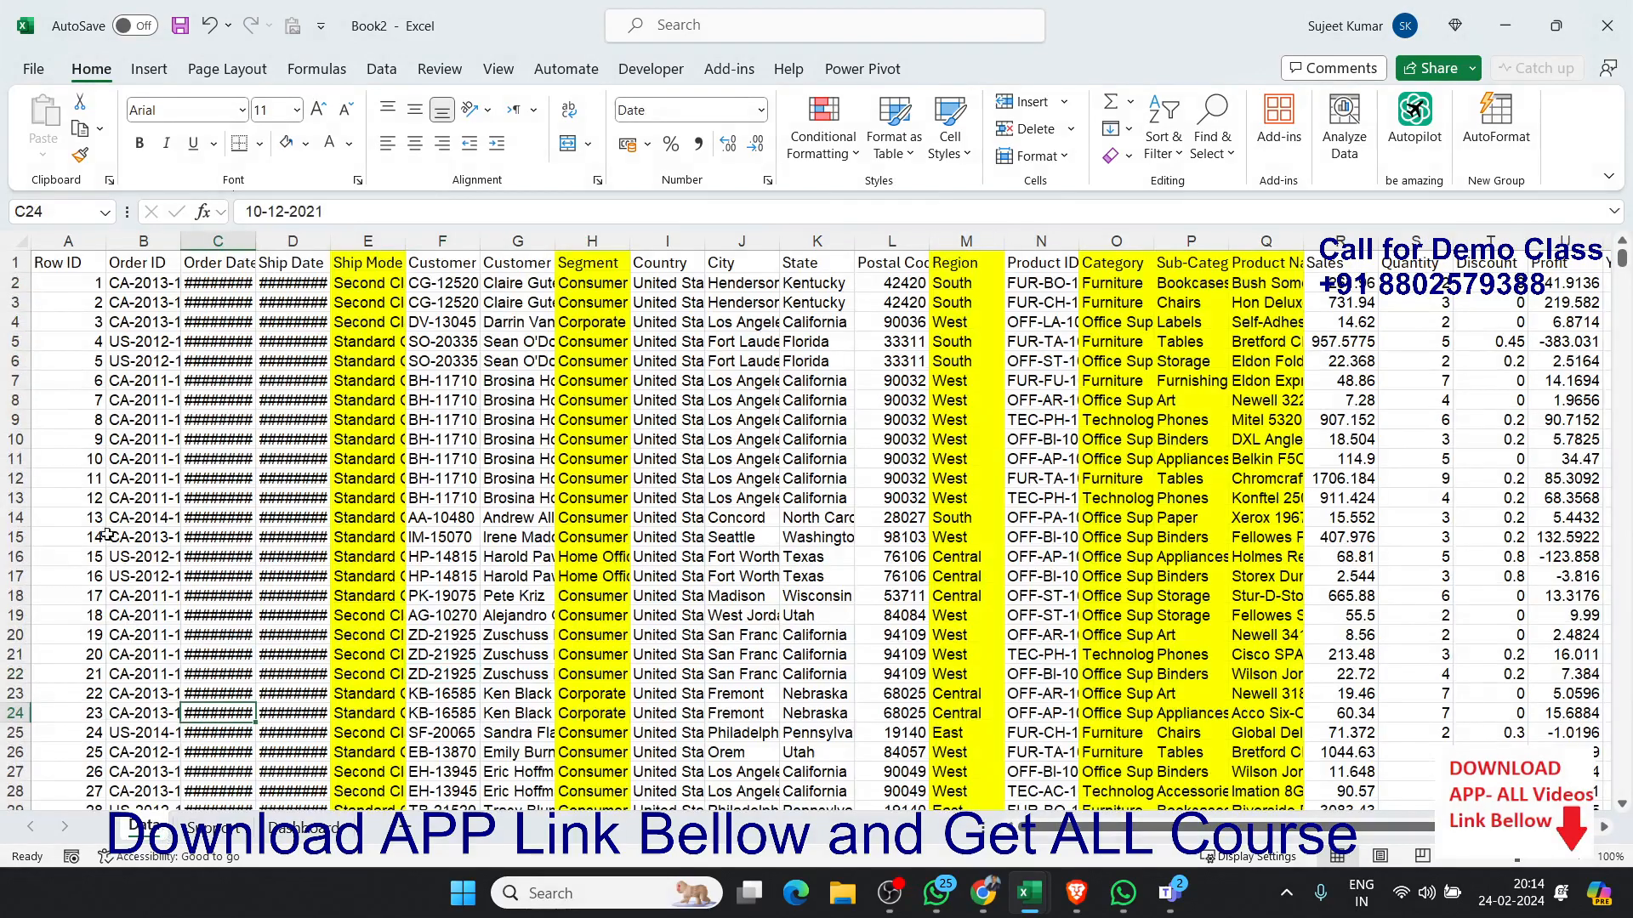
pyautogui.click(68, 264)
pyautogui.click(148, 69)
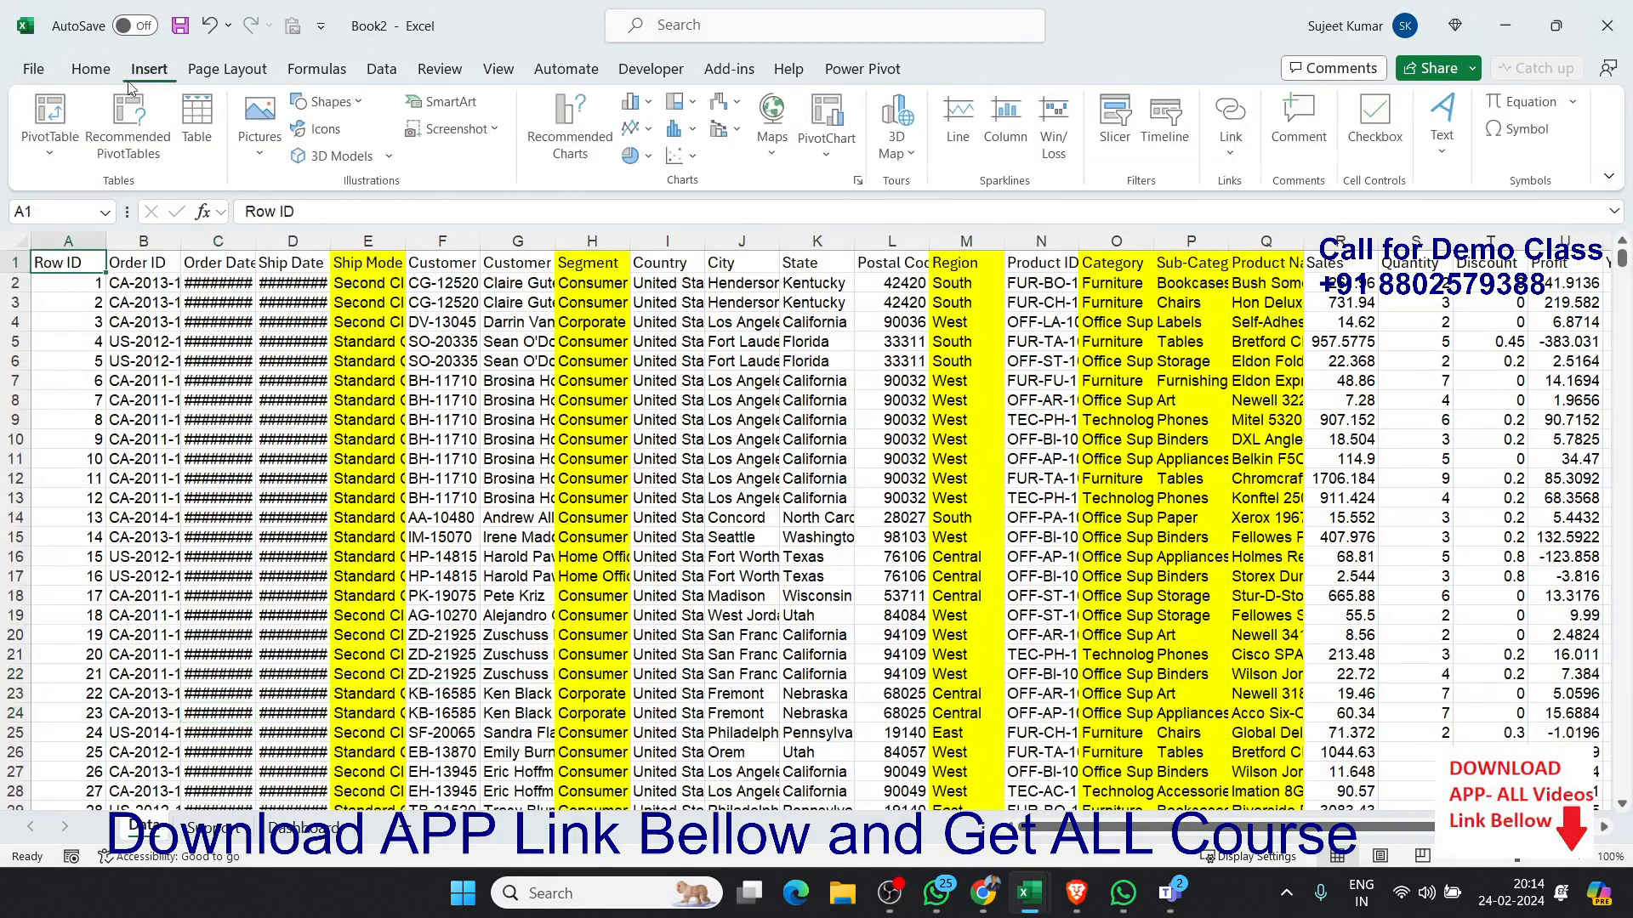
pyautogui.click(53, 115)
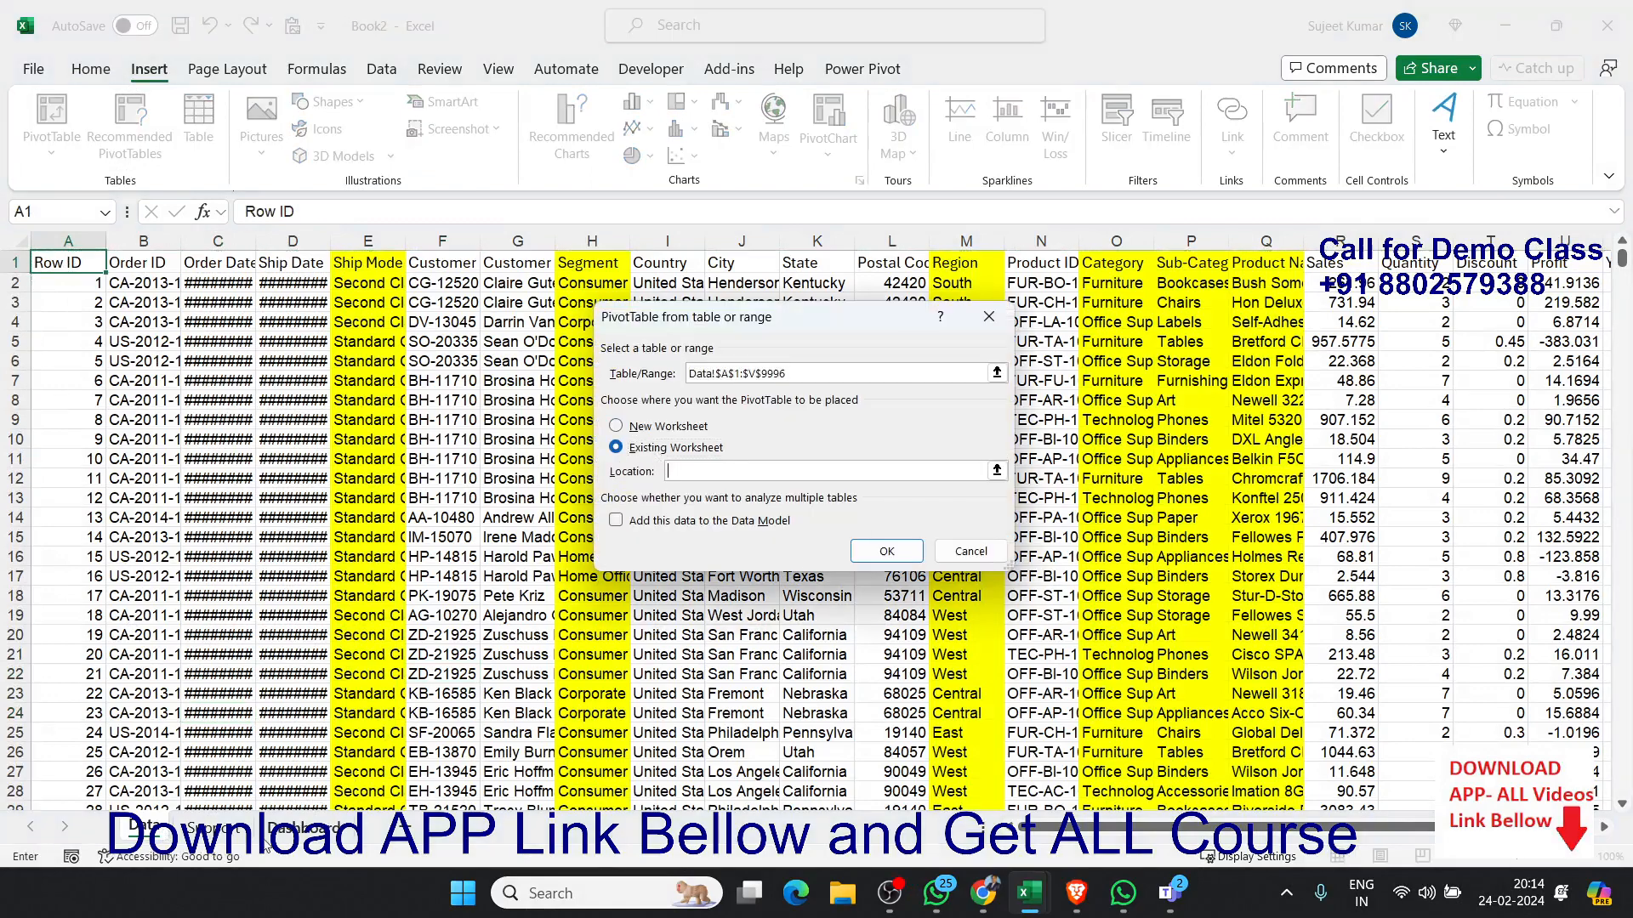
pyautogui.click(209, 826)
pyautogui.click(80, 260)
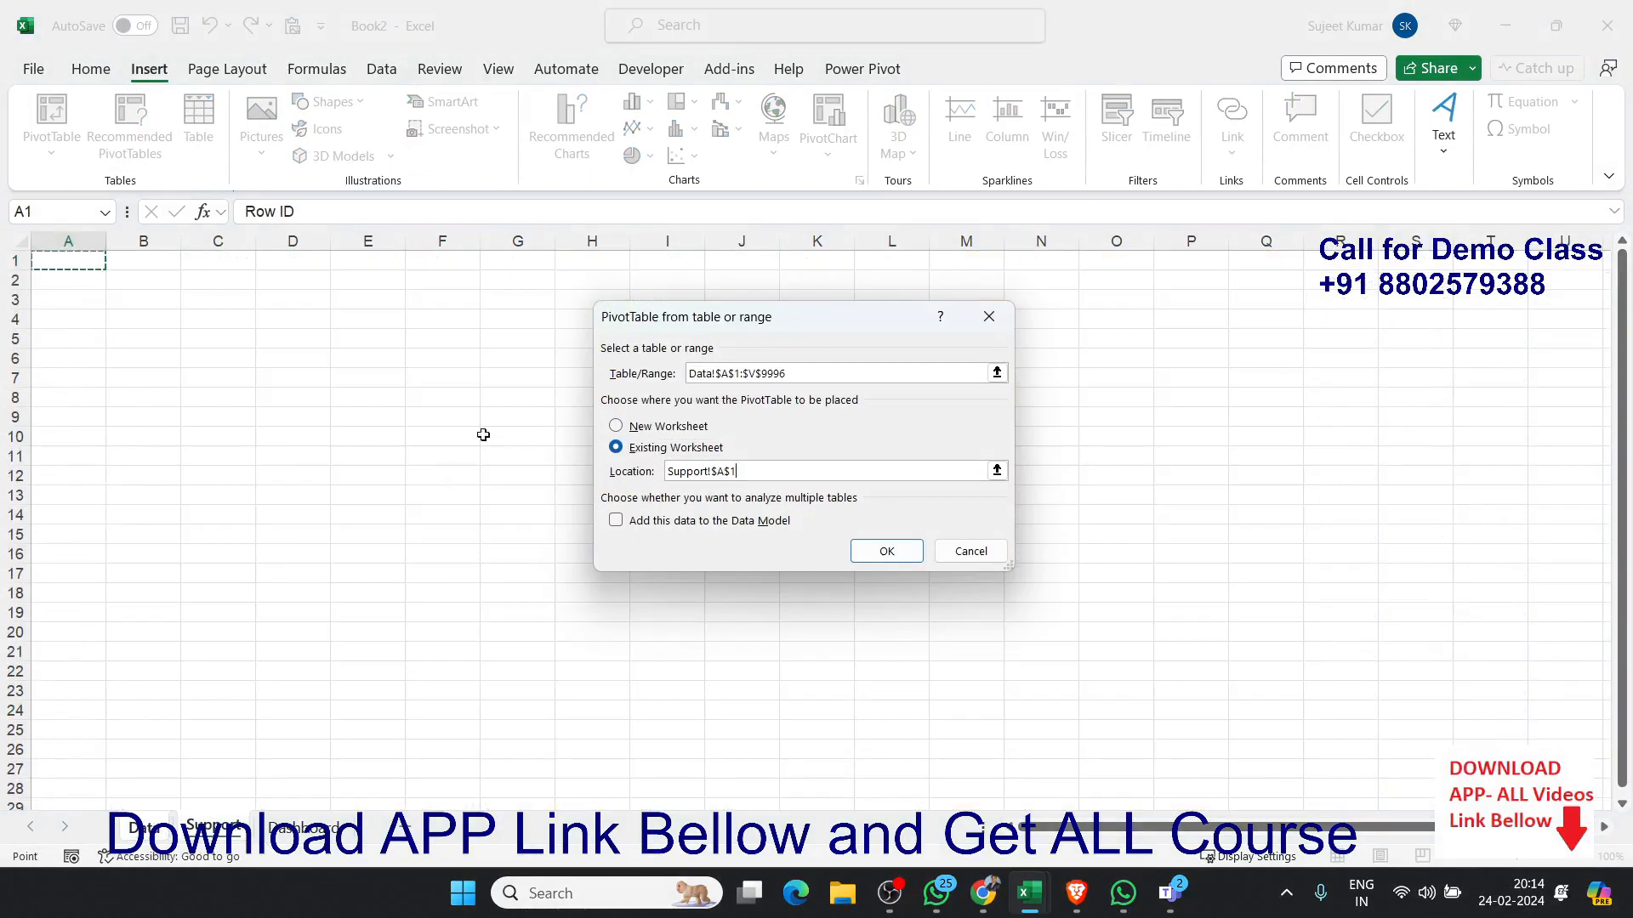
pyautogui.click(873, 553)
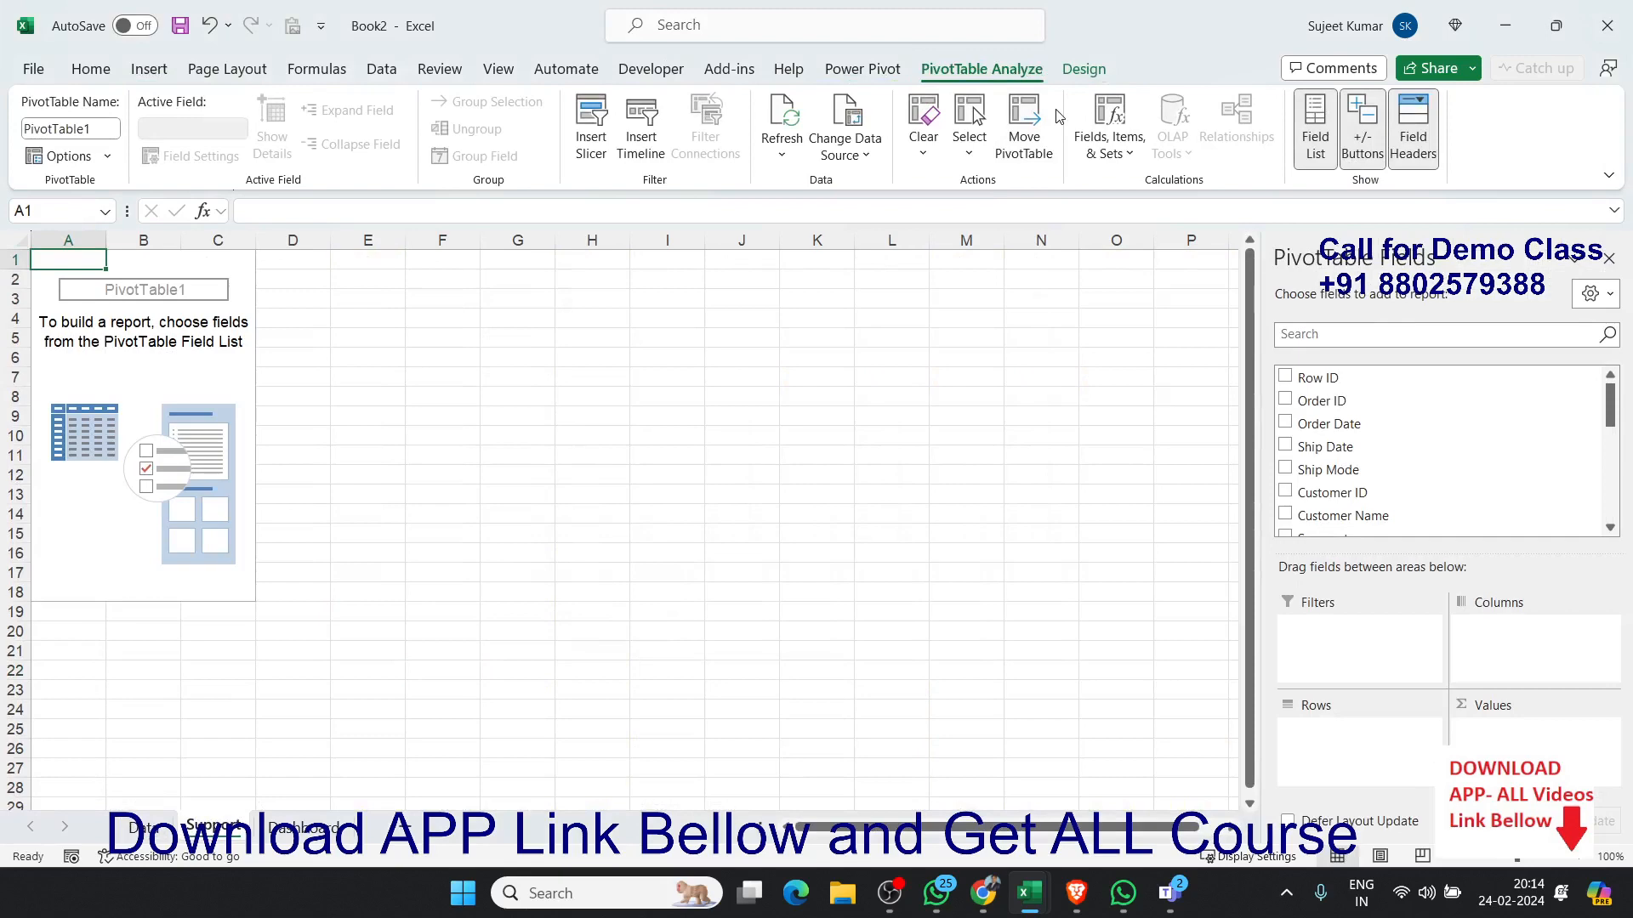
# Step: Insert a slicer for the Year field from the PivotTable on the Support sheet
pyautogui.click(1082, 69)
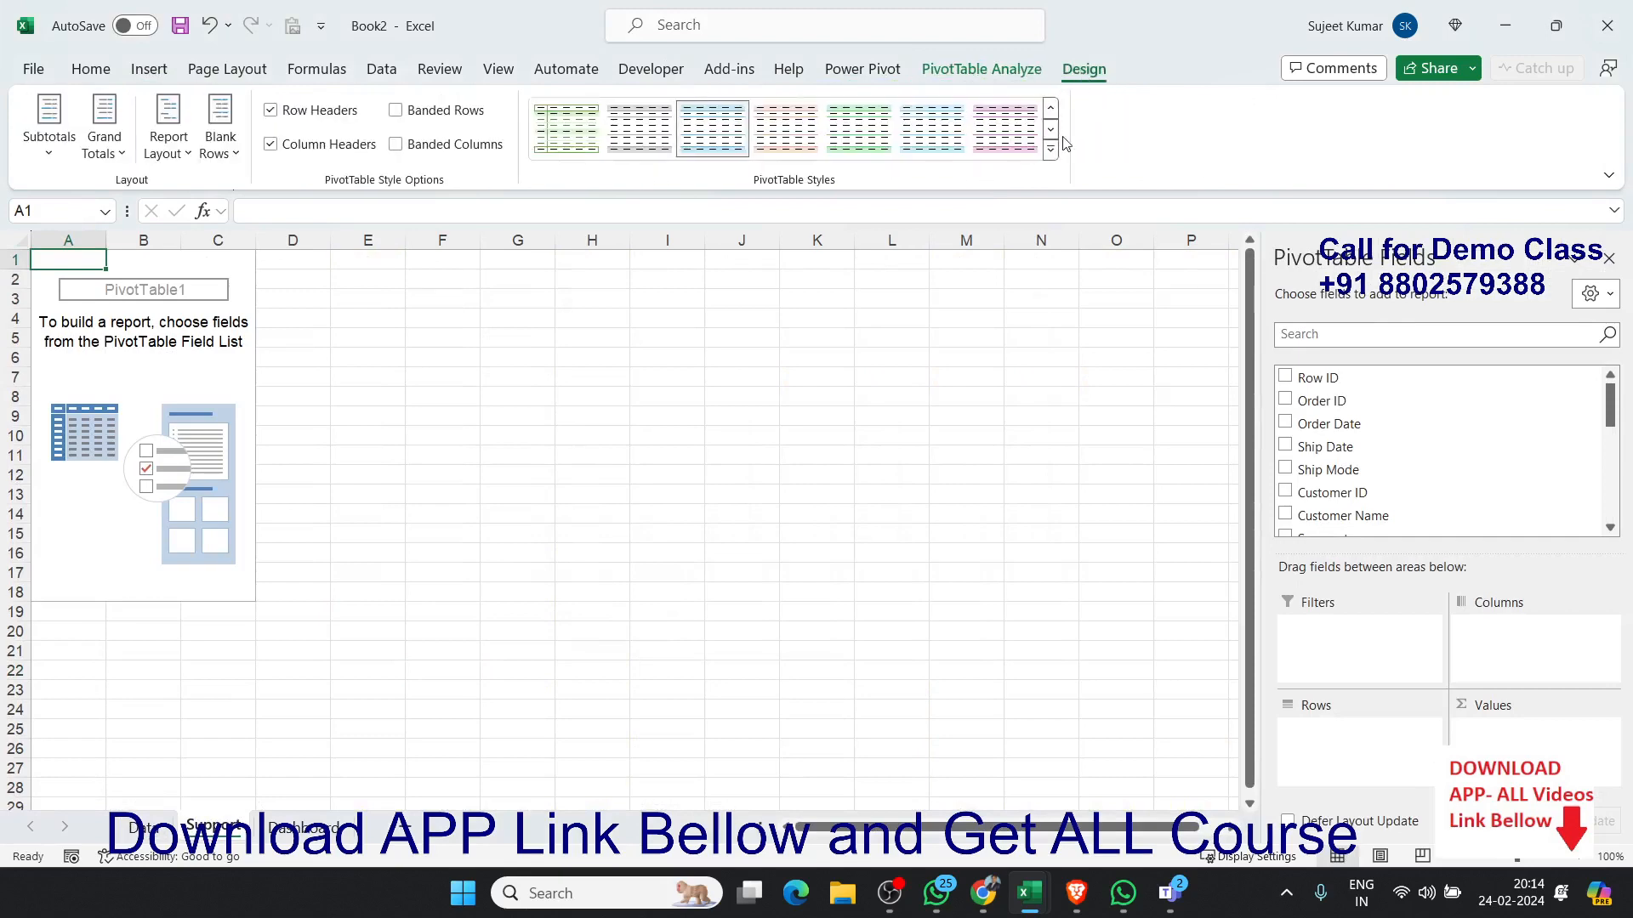
pyautogui.click(991, 68)
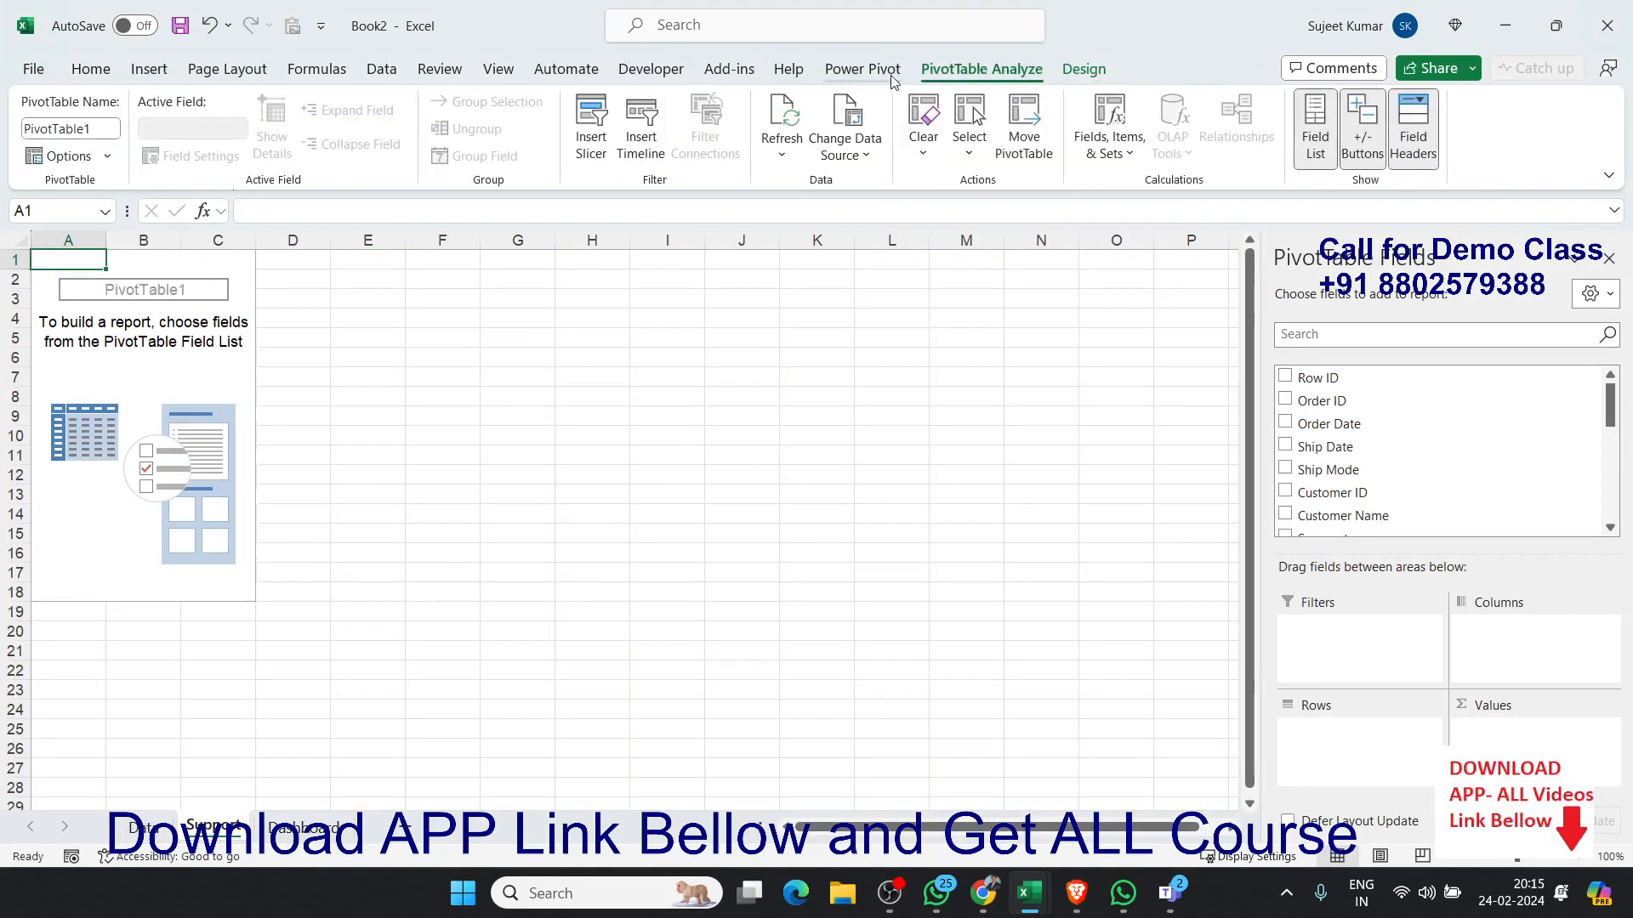
pyautogui.click(591, 128)
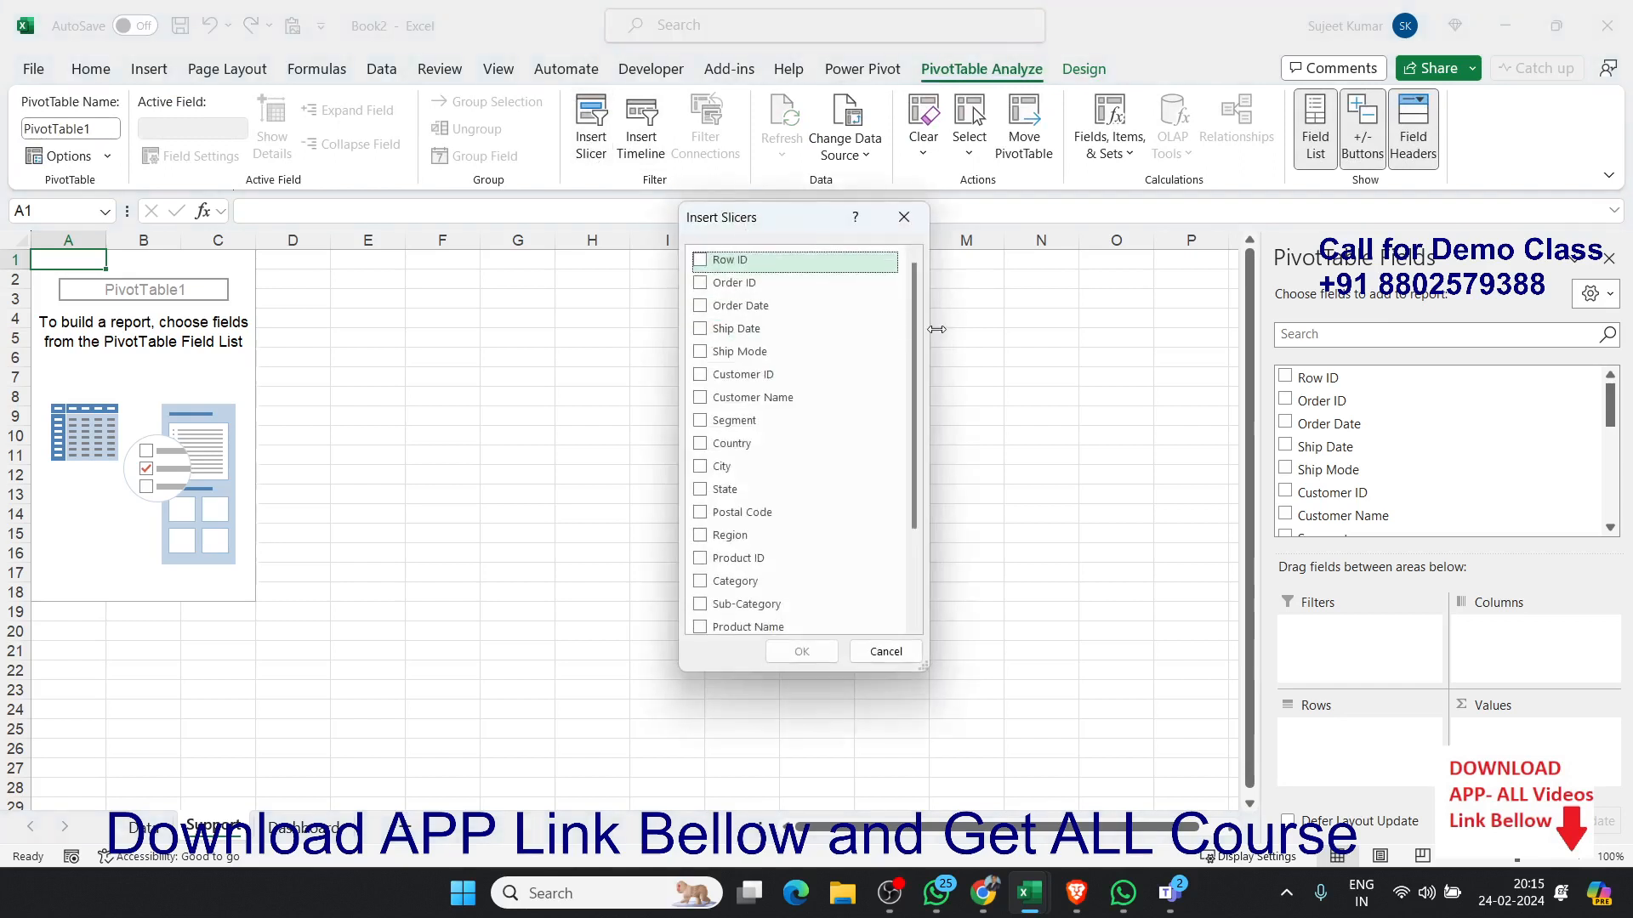
pyautogui.moveTo(915, 320); pyautogui.dragTo(908, 442)
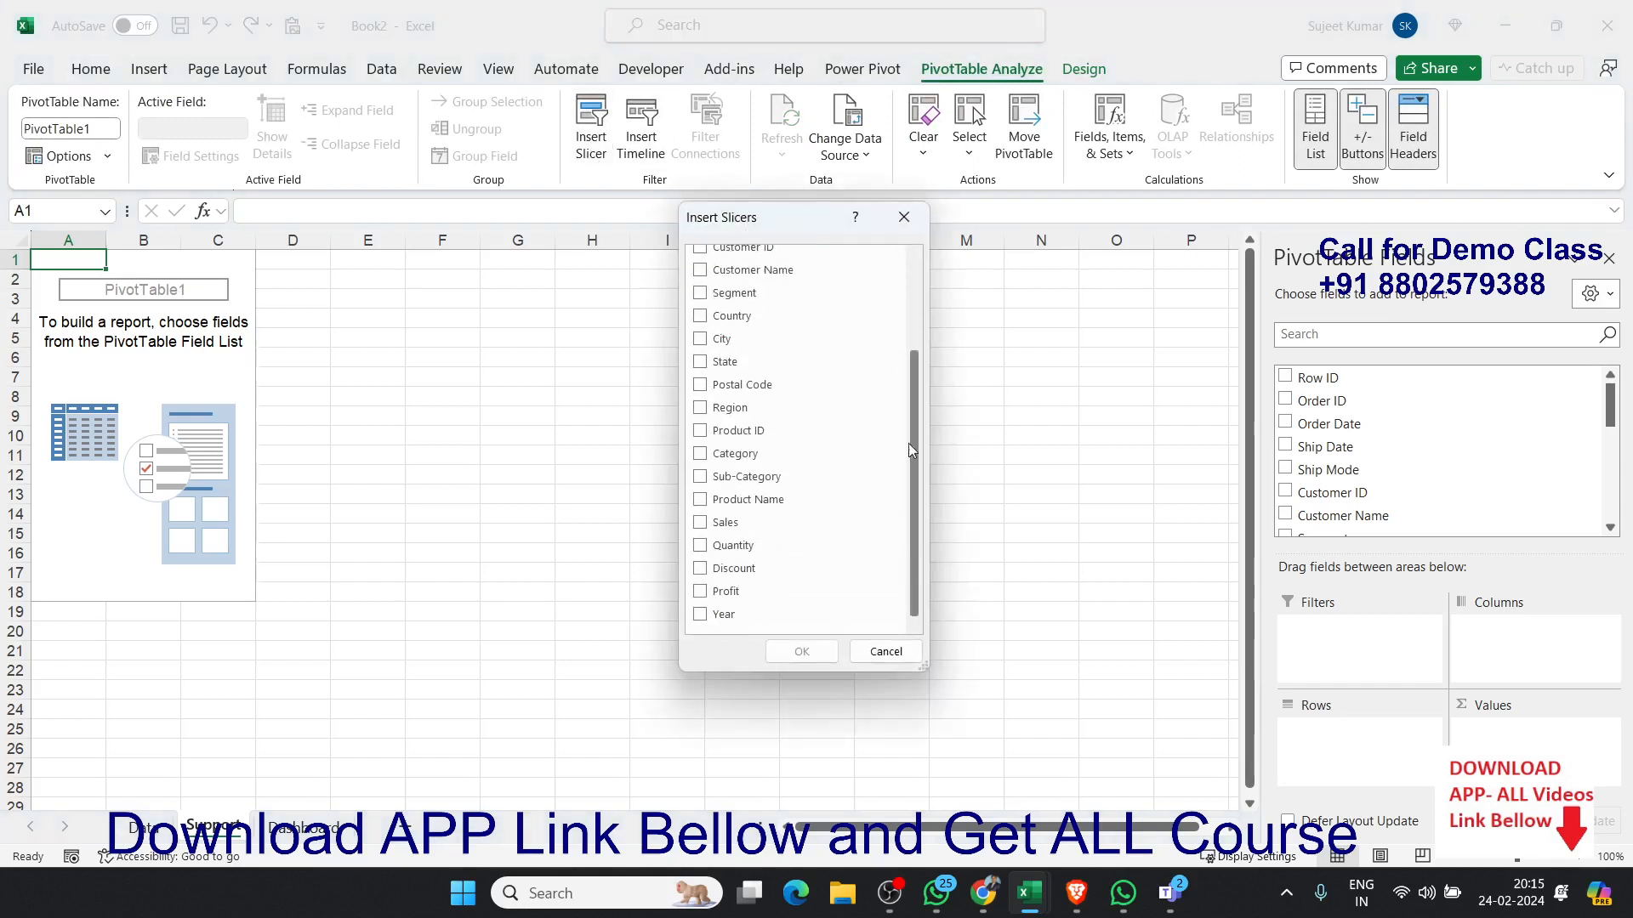
pyautogui.click(736, 618)
pyautogui.click(802, 651)
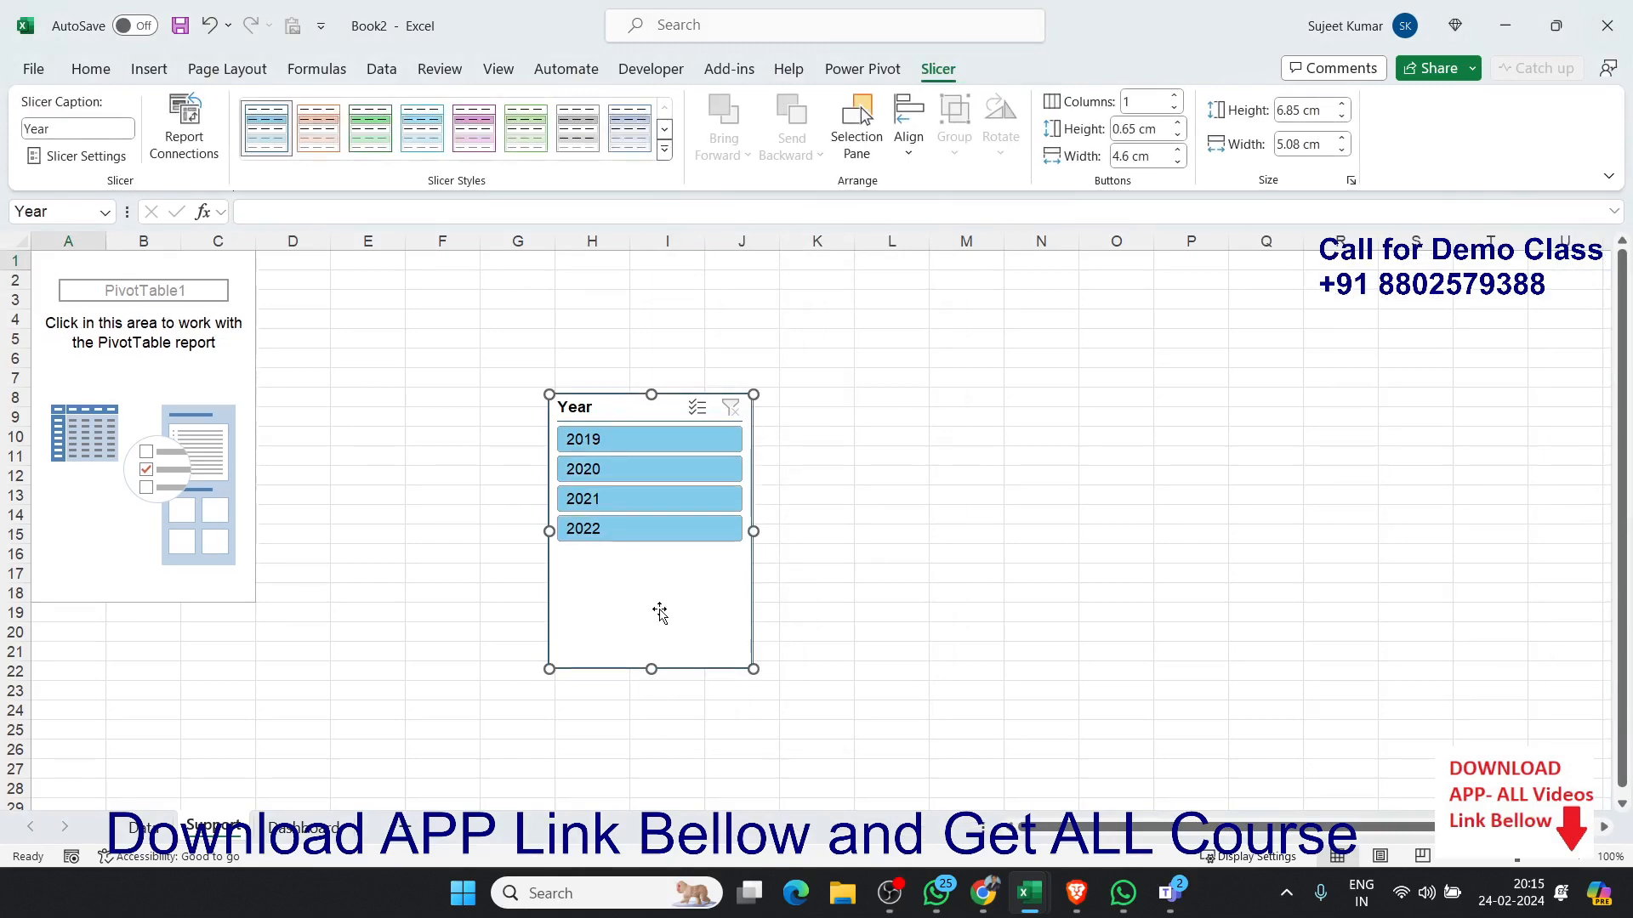
# Step: Move the Year slicer from the Support sheet to cell B2 on the Dashboard sheet
pyautogui.press('Delete')
pyautogui.click(304, 827)
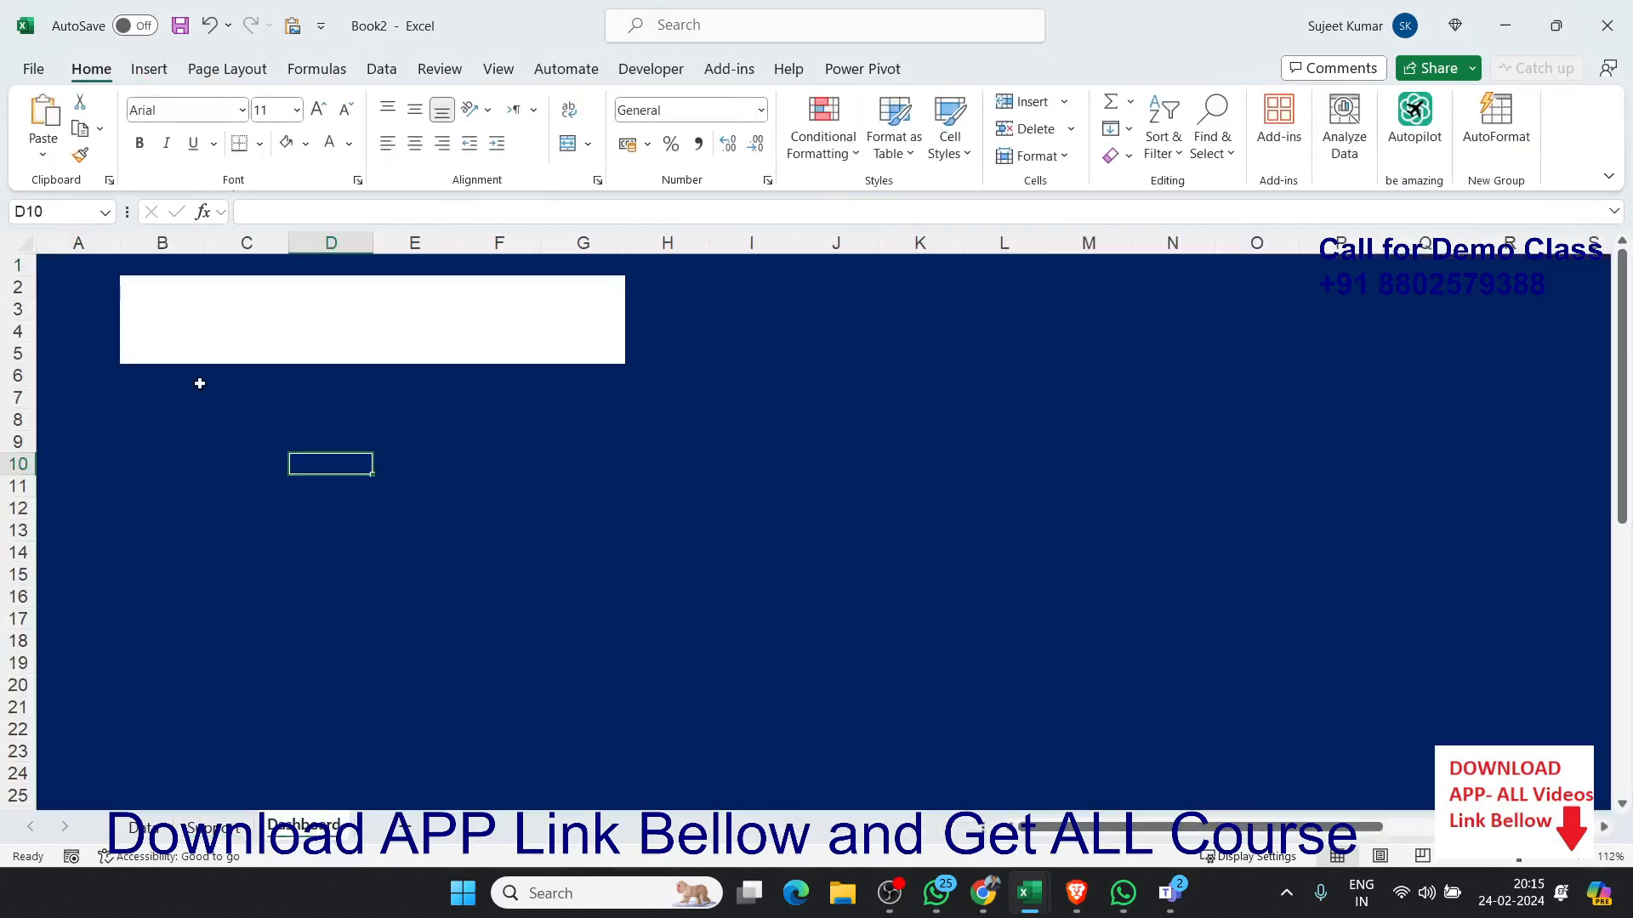
pyautogui.click(141, 296)
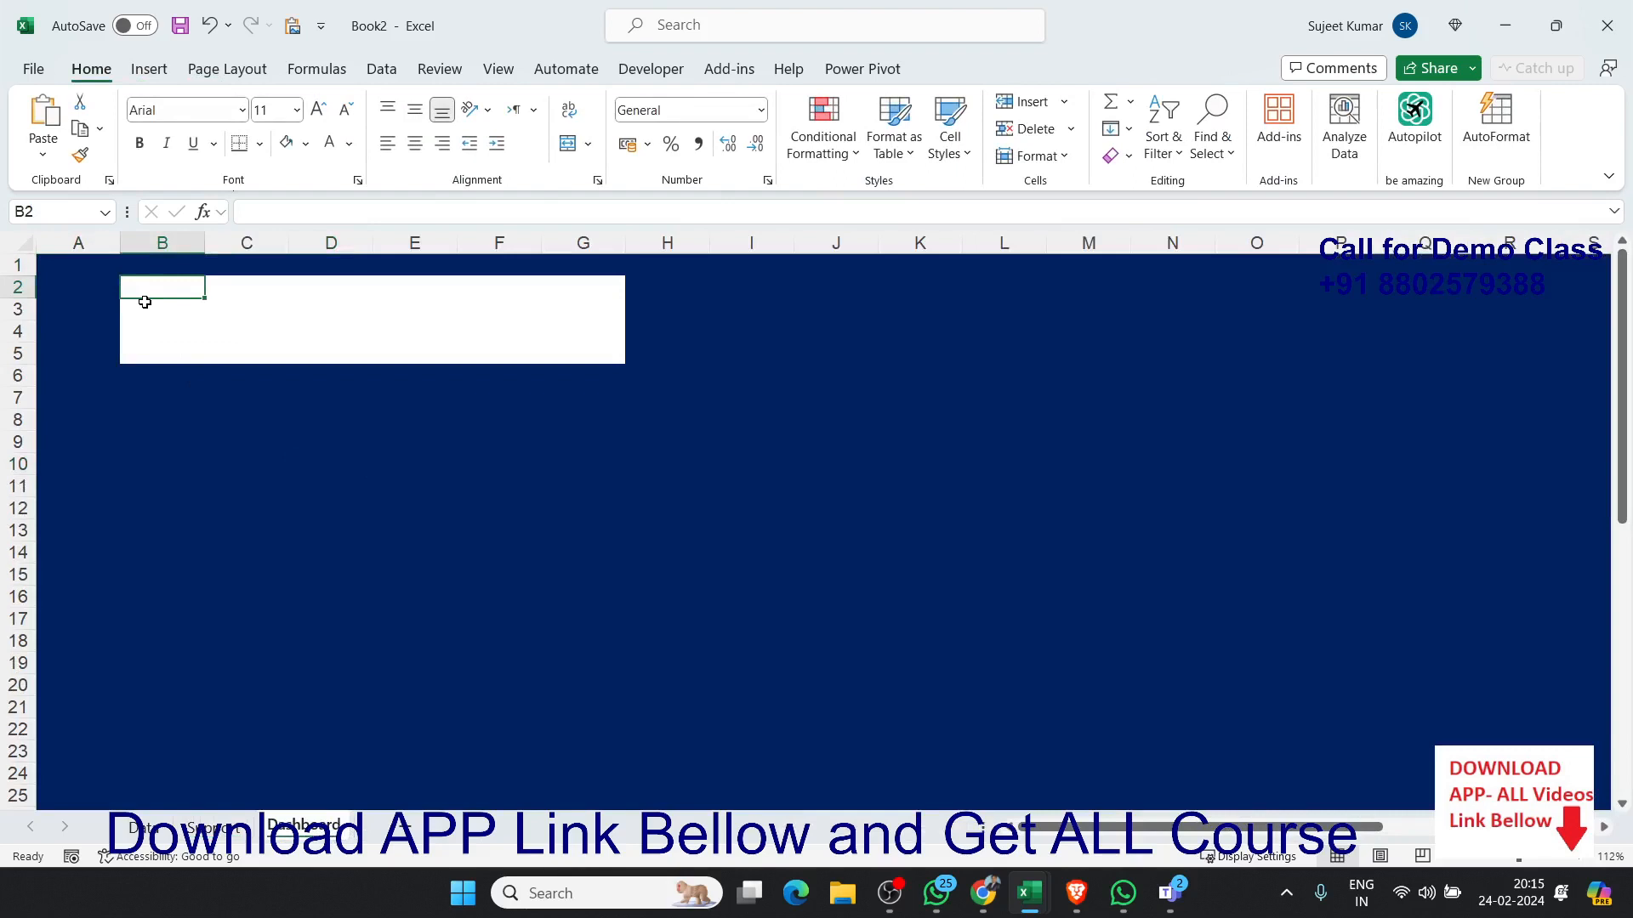
pyautogui.hotkey('ctrl', 'v')
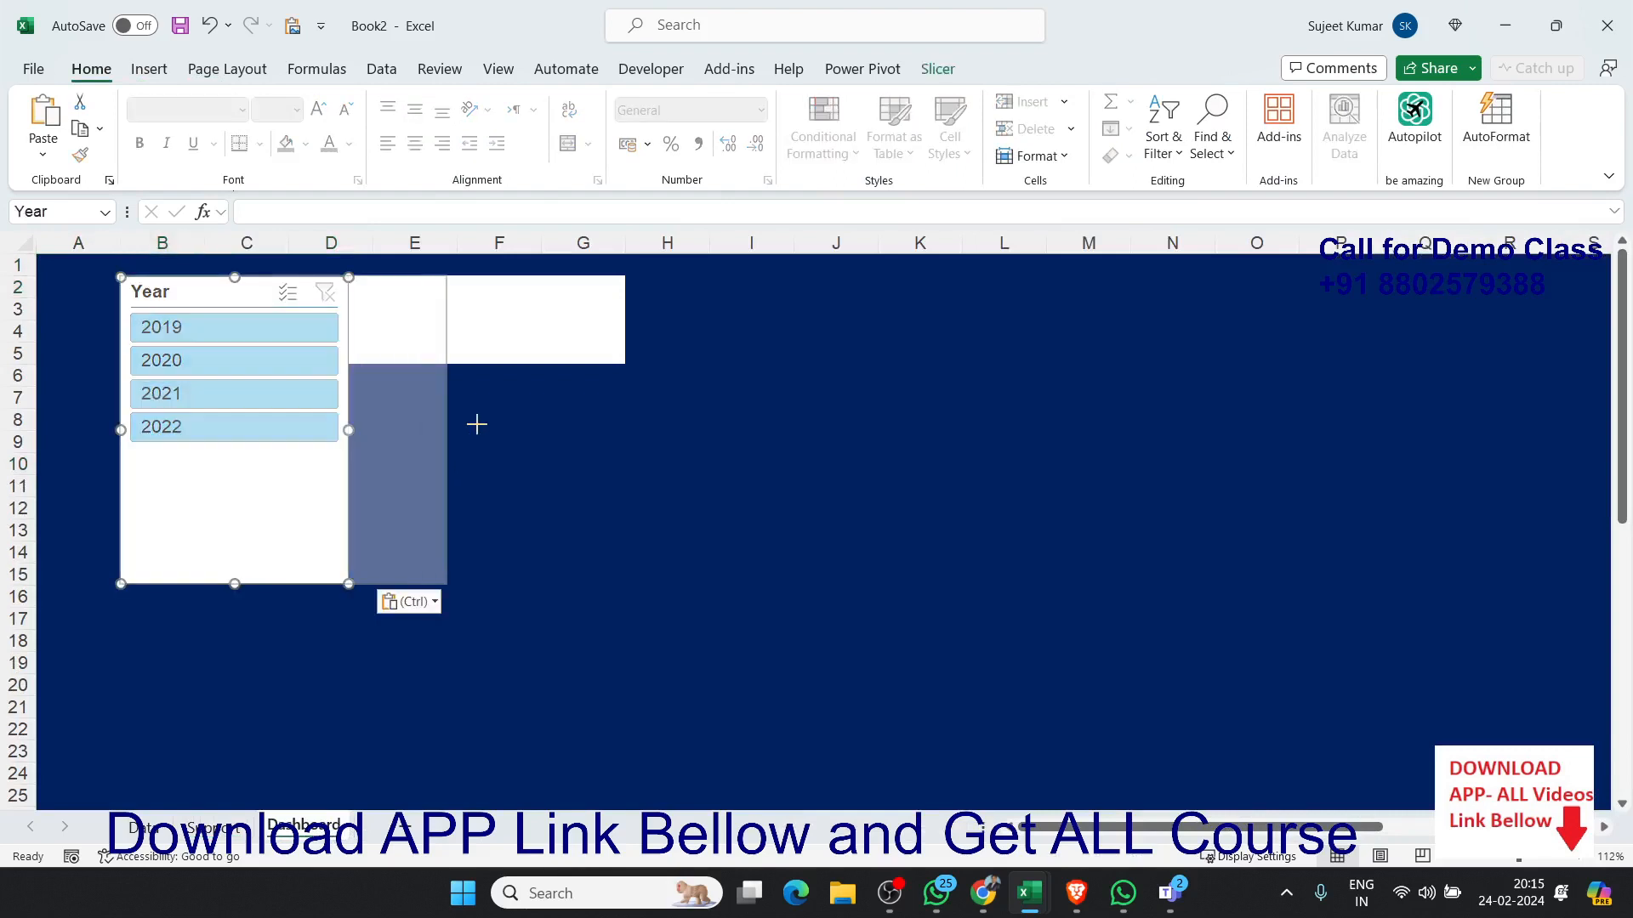
# Step: Resize the Year slicer to about 11.09 cm wide and 2.23 cm high, and arrange its buttons in 4 columns
pyautogui.moveTo(476, 425); pyautogui.dragTo(621, 418)
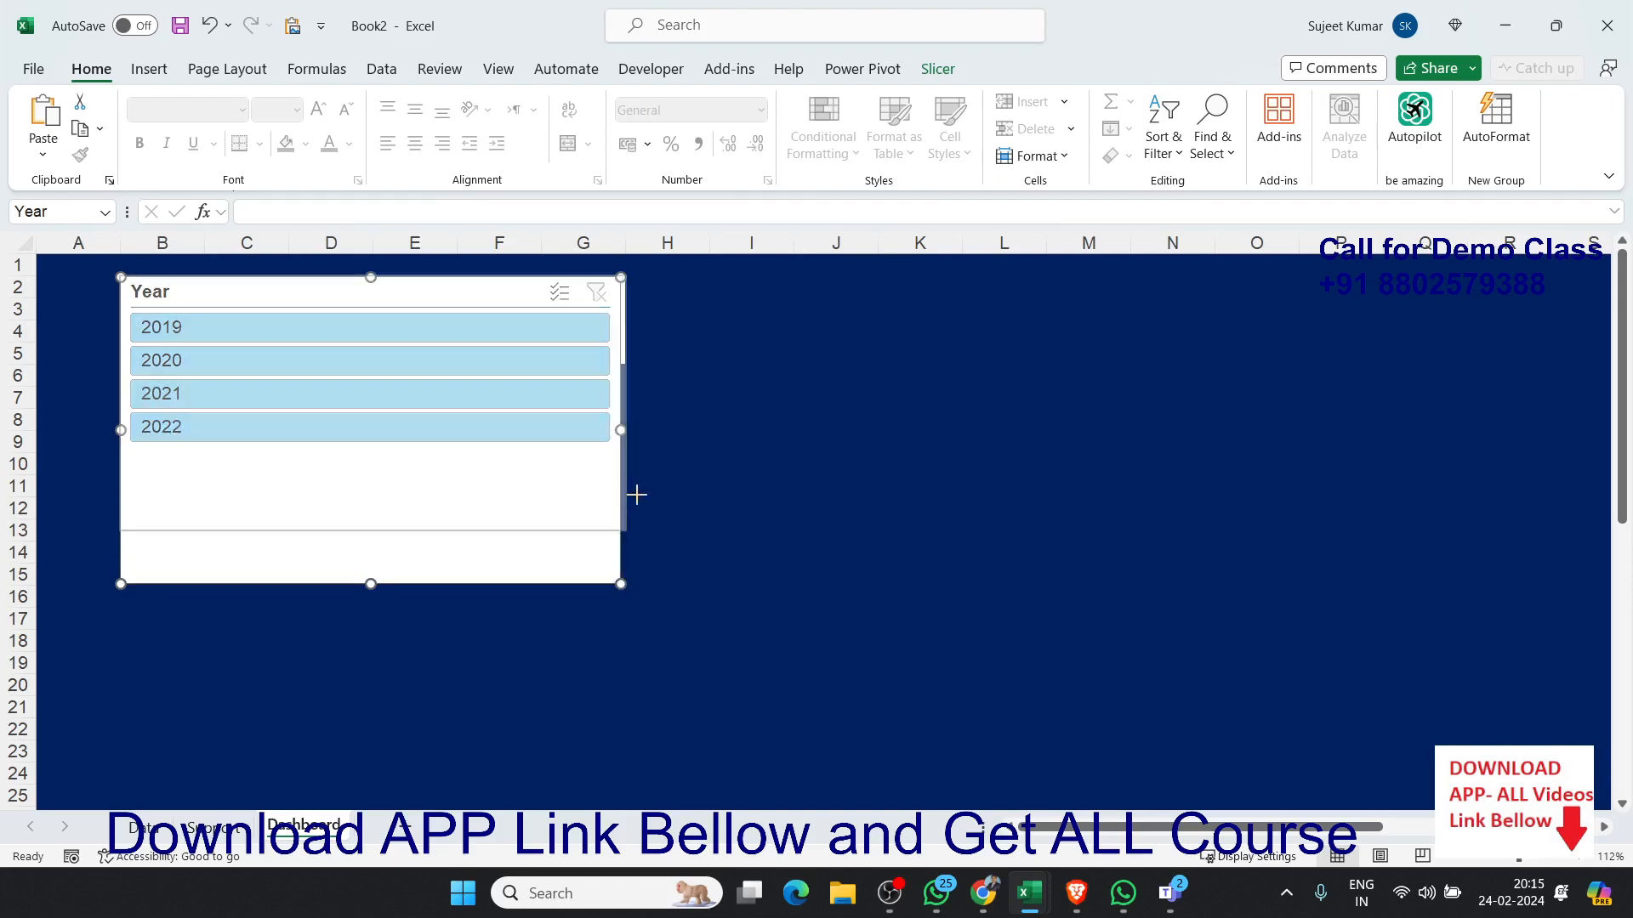
pyautogui.moveTo(621, 585); pyautogui.dragTo(620, 374)
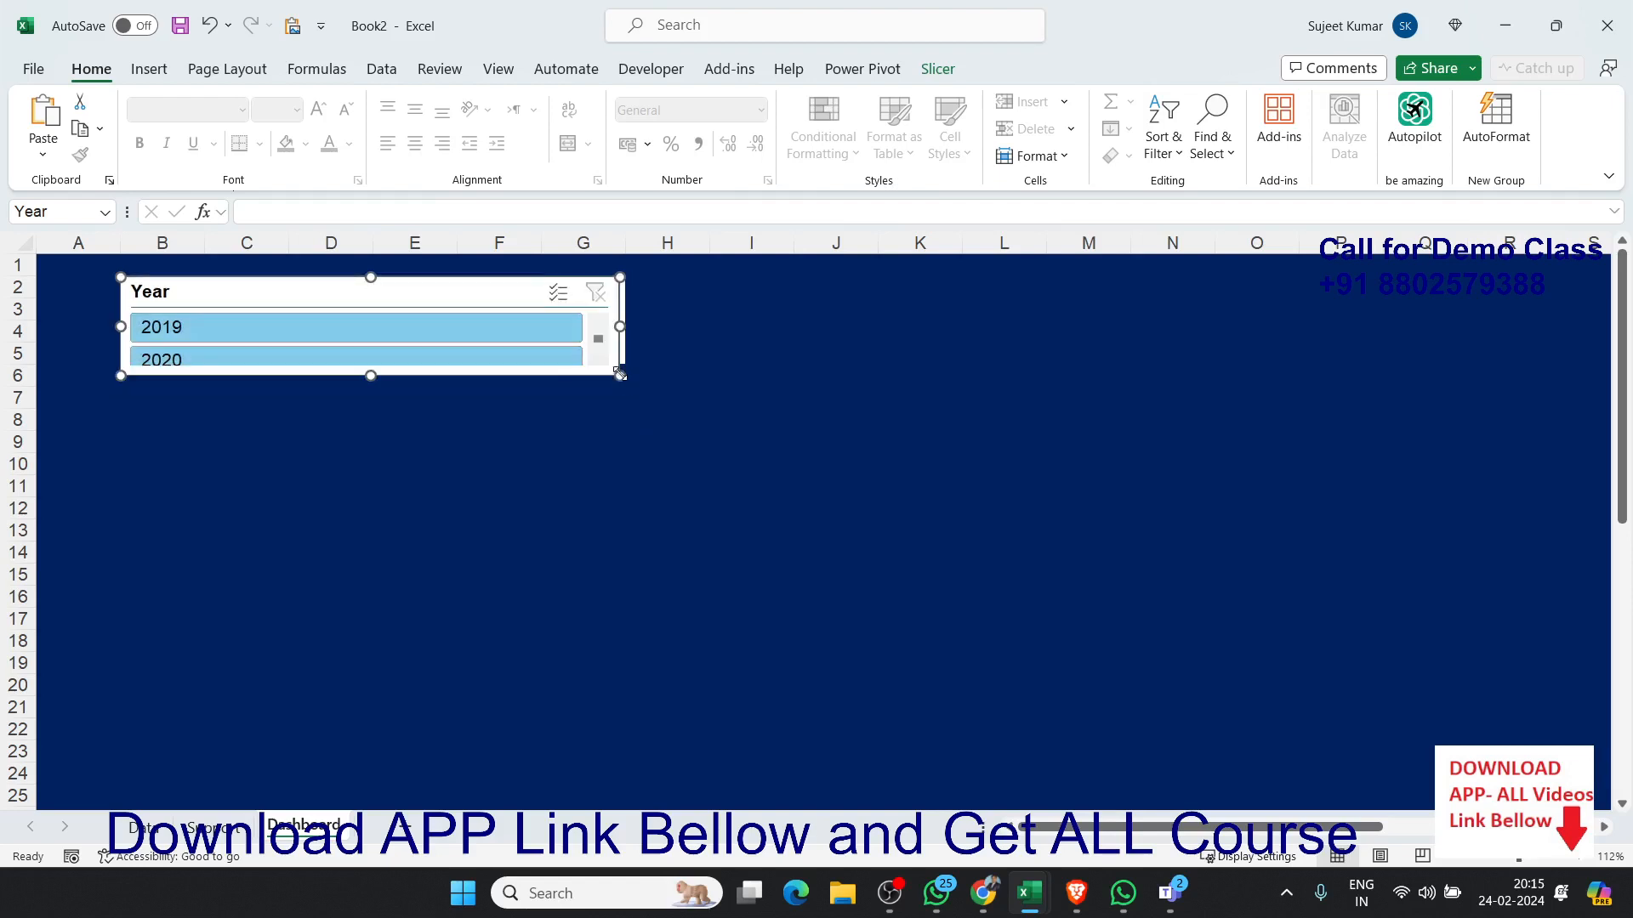
pyautogui.click(935, 69)
pyautogui.click(1177, 97)
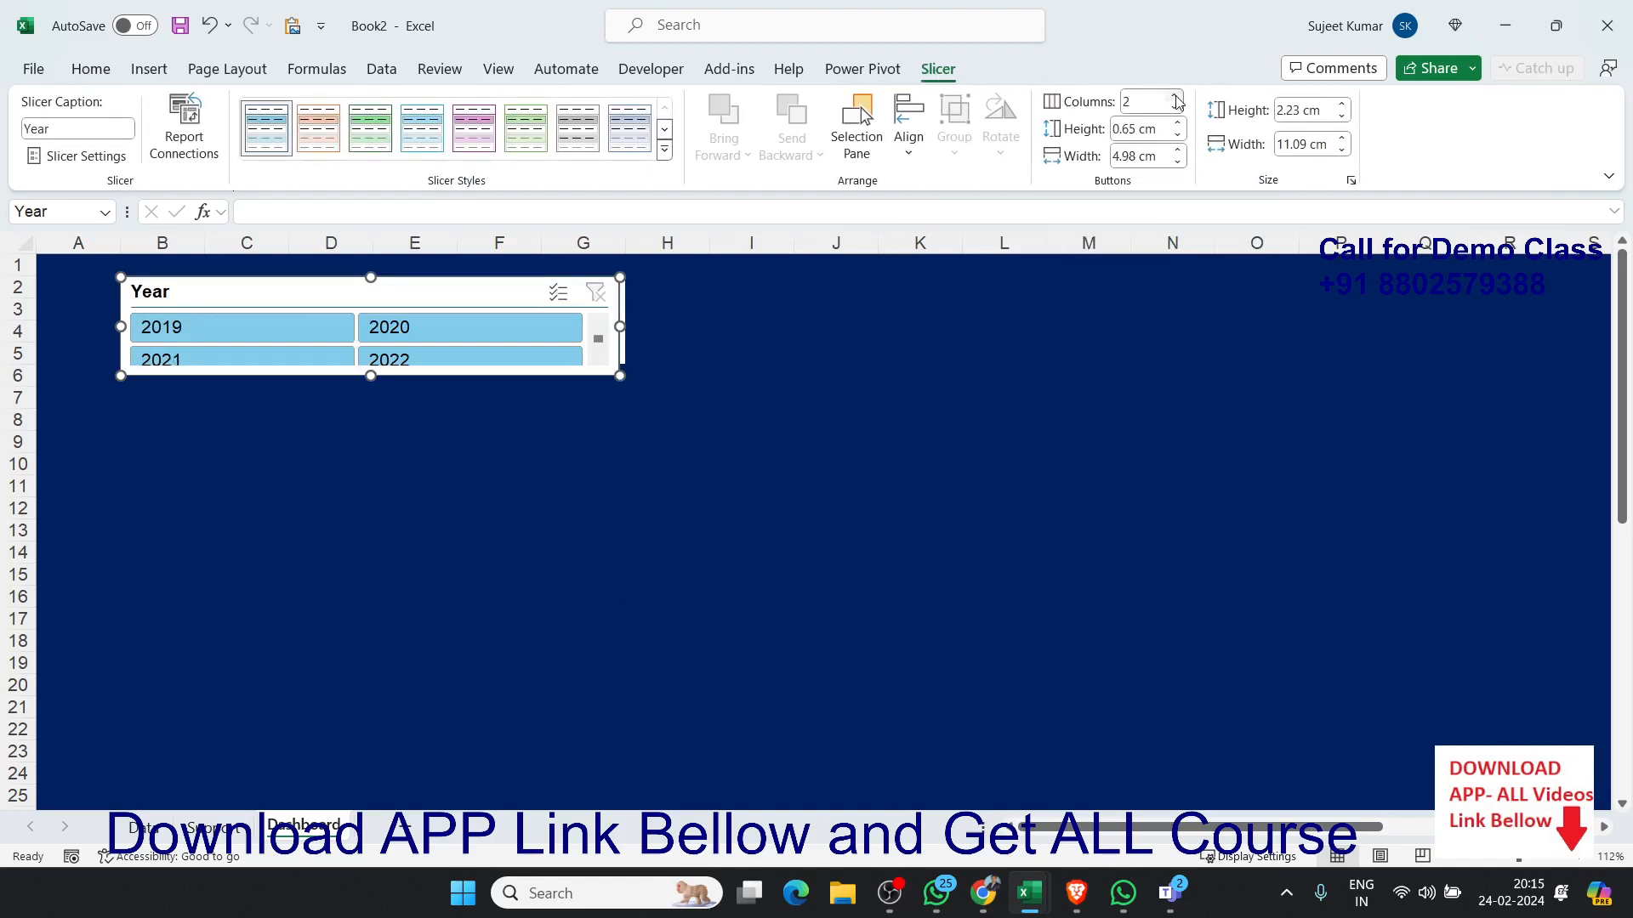
pyautogui.click(1177, 98)
pyautogui.click(1177, 98)
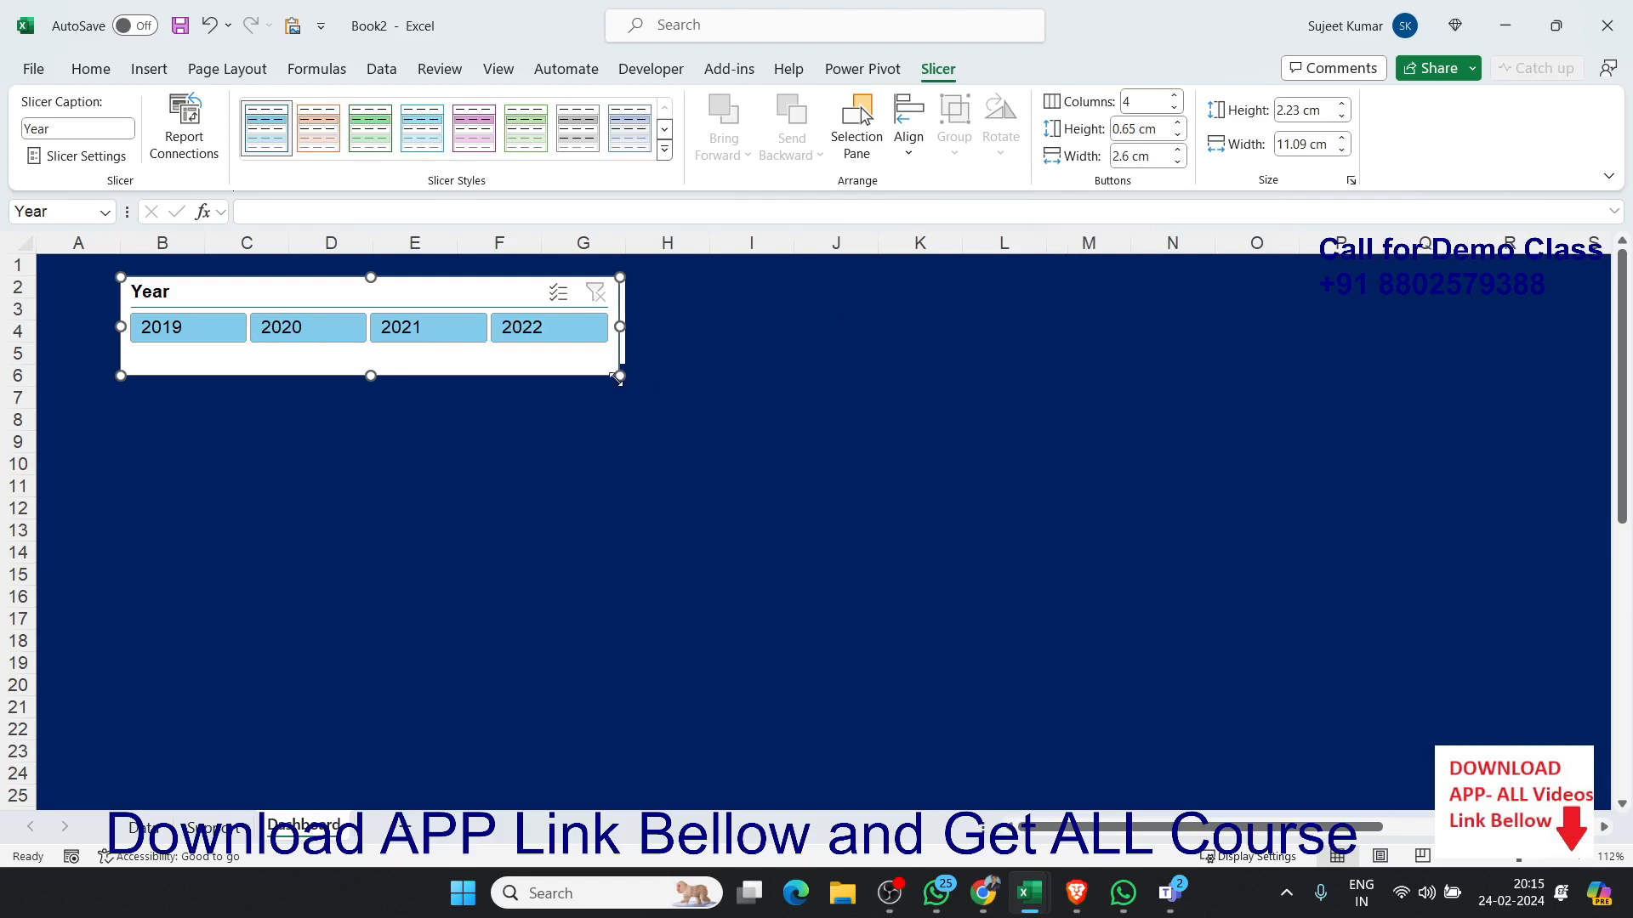
# Step: Fit the Year slicer over the white block B2:G5, at about 11.19 cm wide and 1.83 cm high
pyautogui.moveTo(618, 377); pyautogui.dragTo(618, 361)
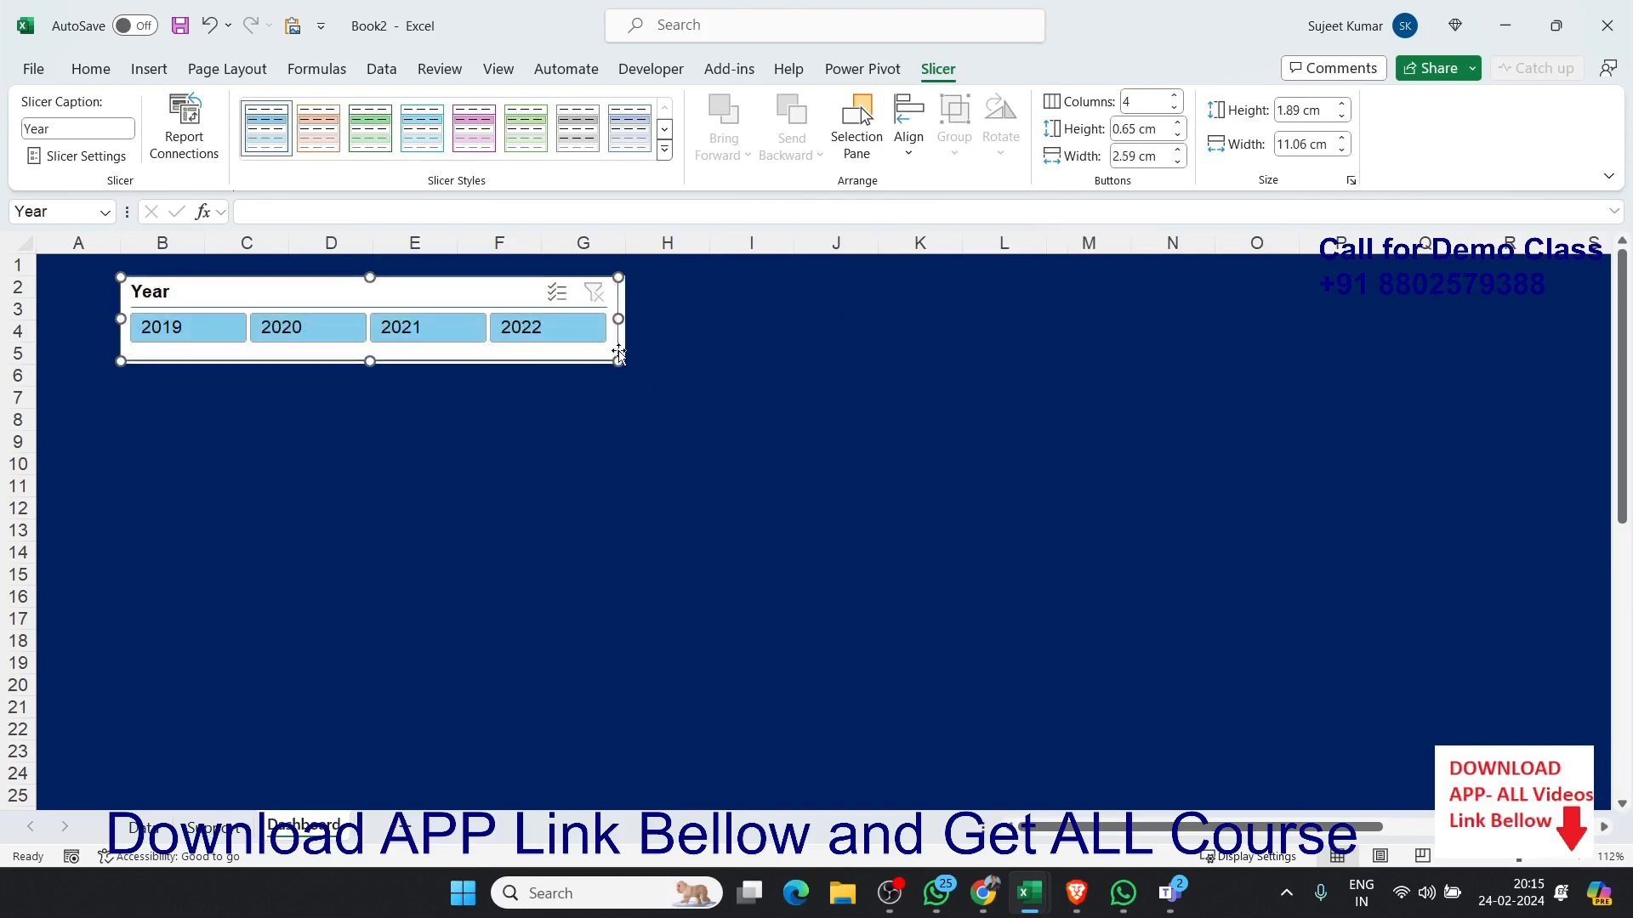
pyautogui.click(497, 425)
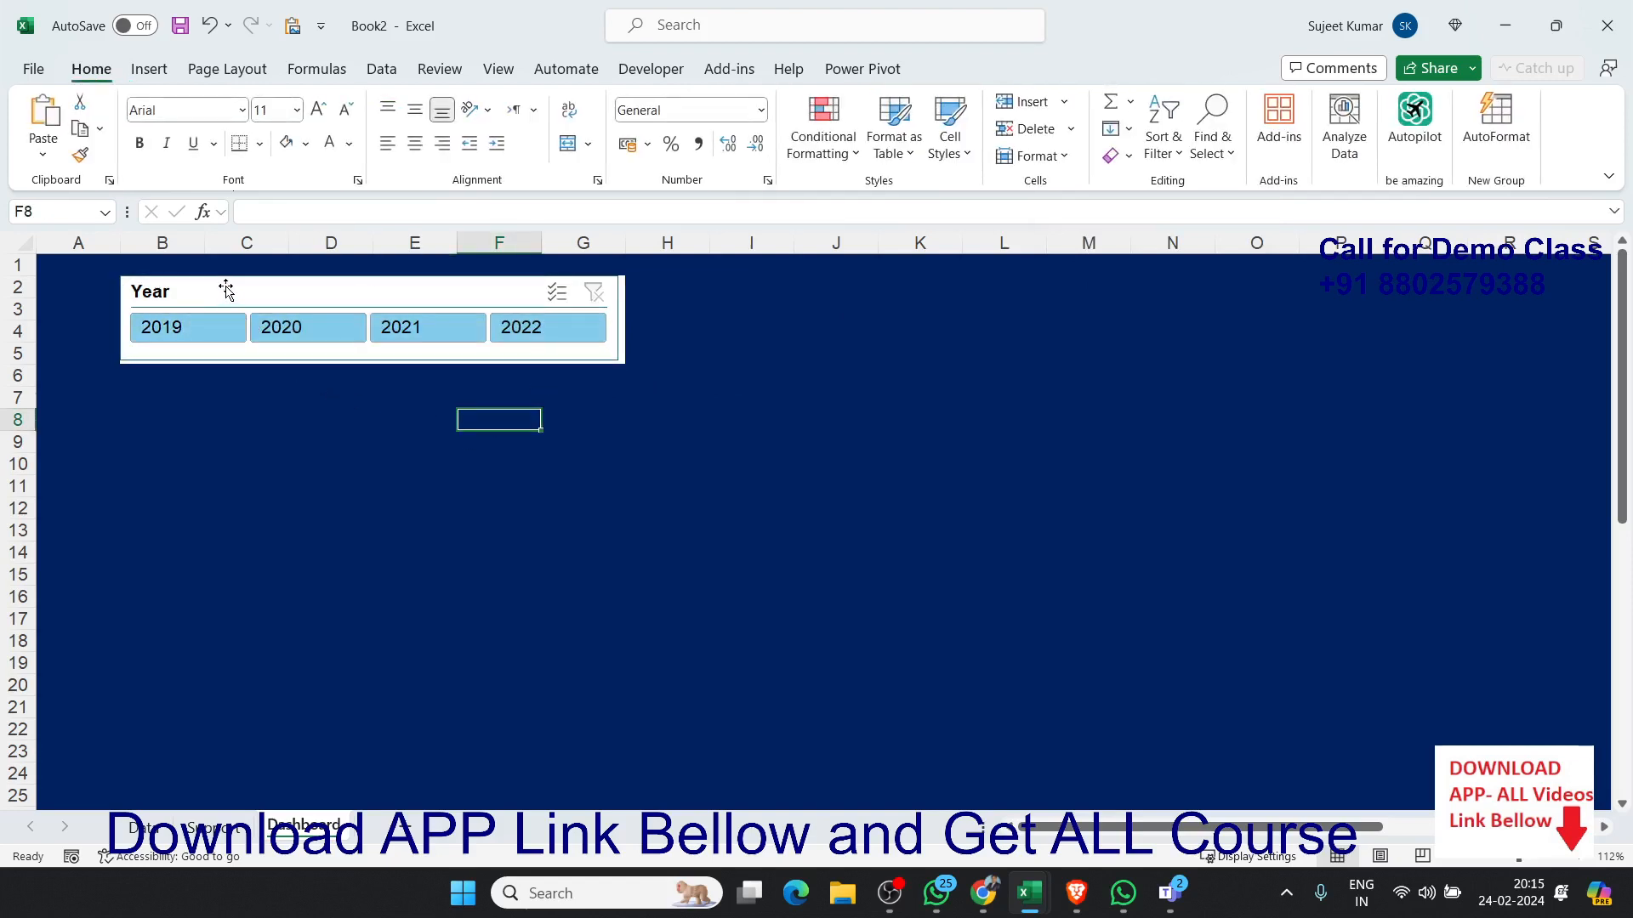
pyautogui.moveTo(226, 290); pyautogui.dragTo(232, 294)
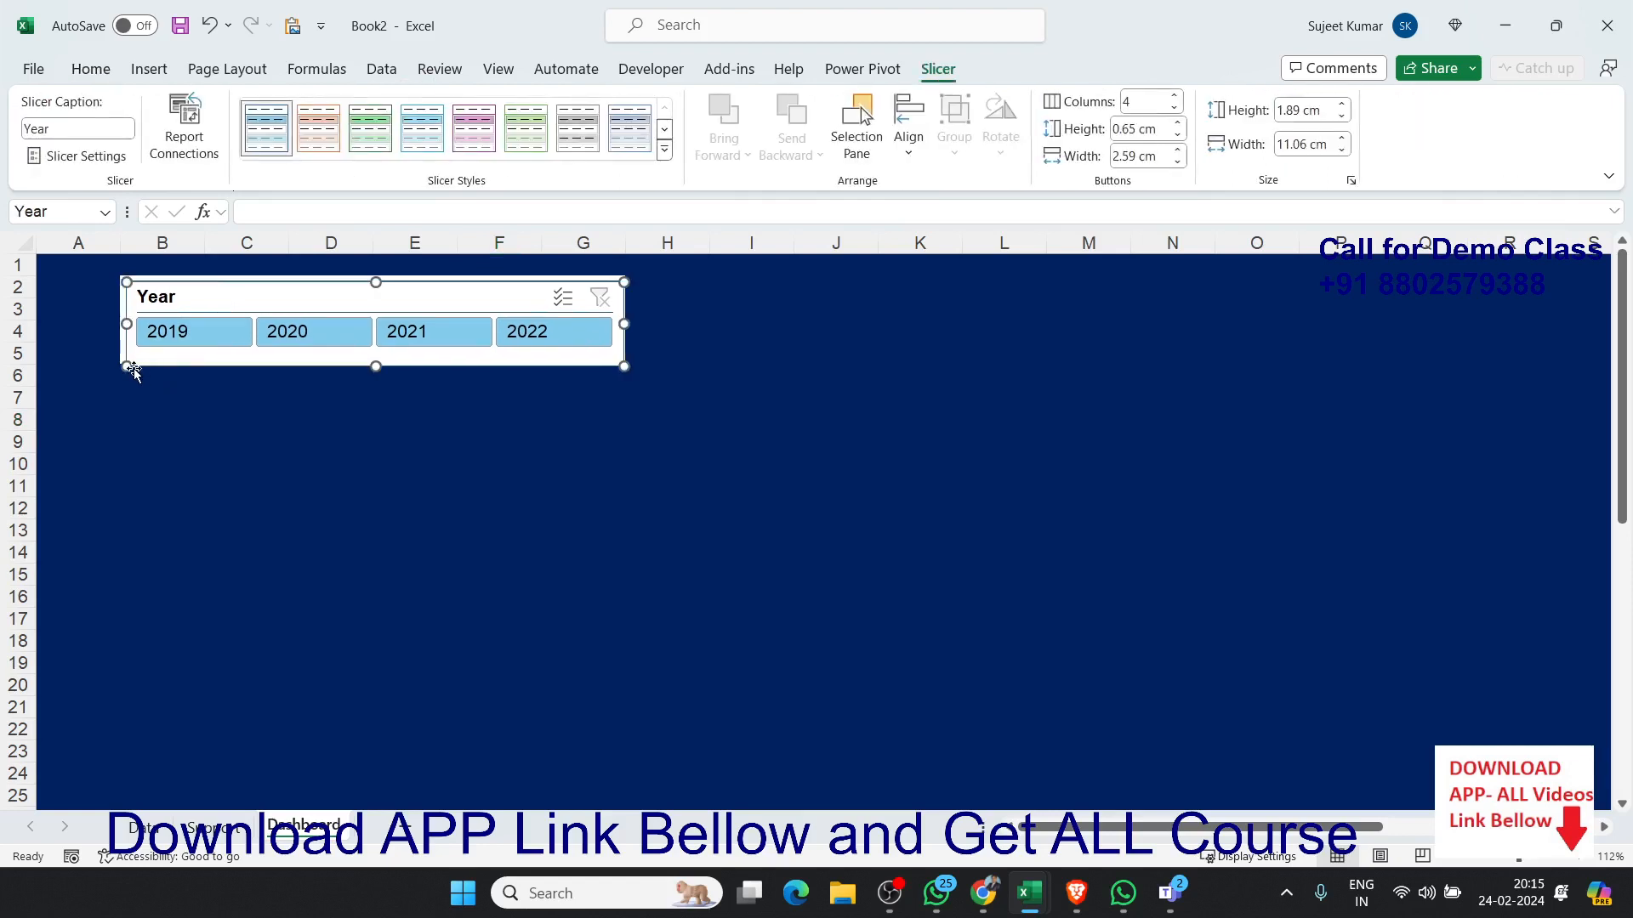
pyautogui.moveTo(128, 366); pyautogui.dragTo(120, 362)
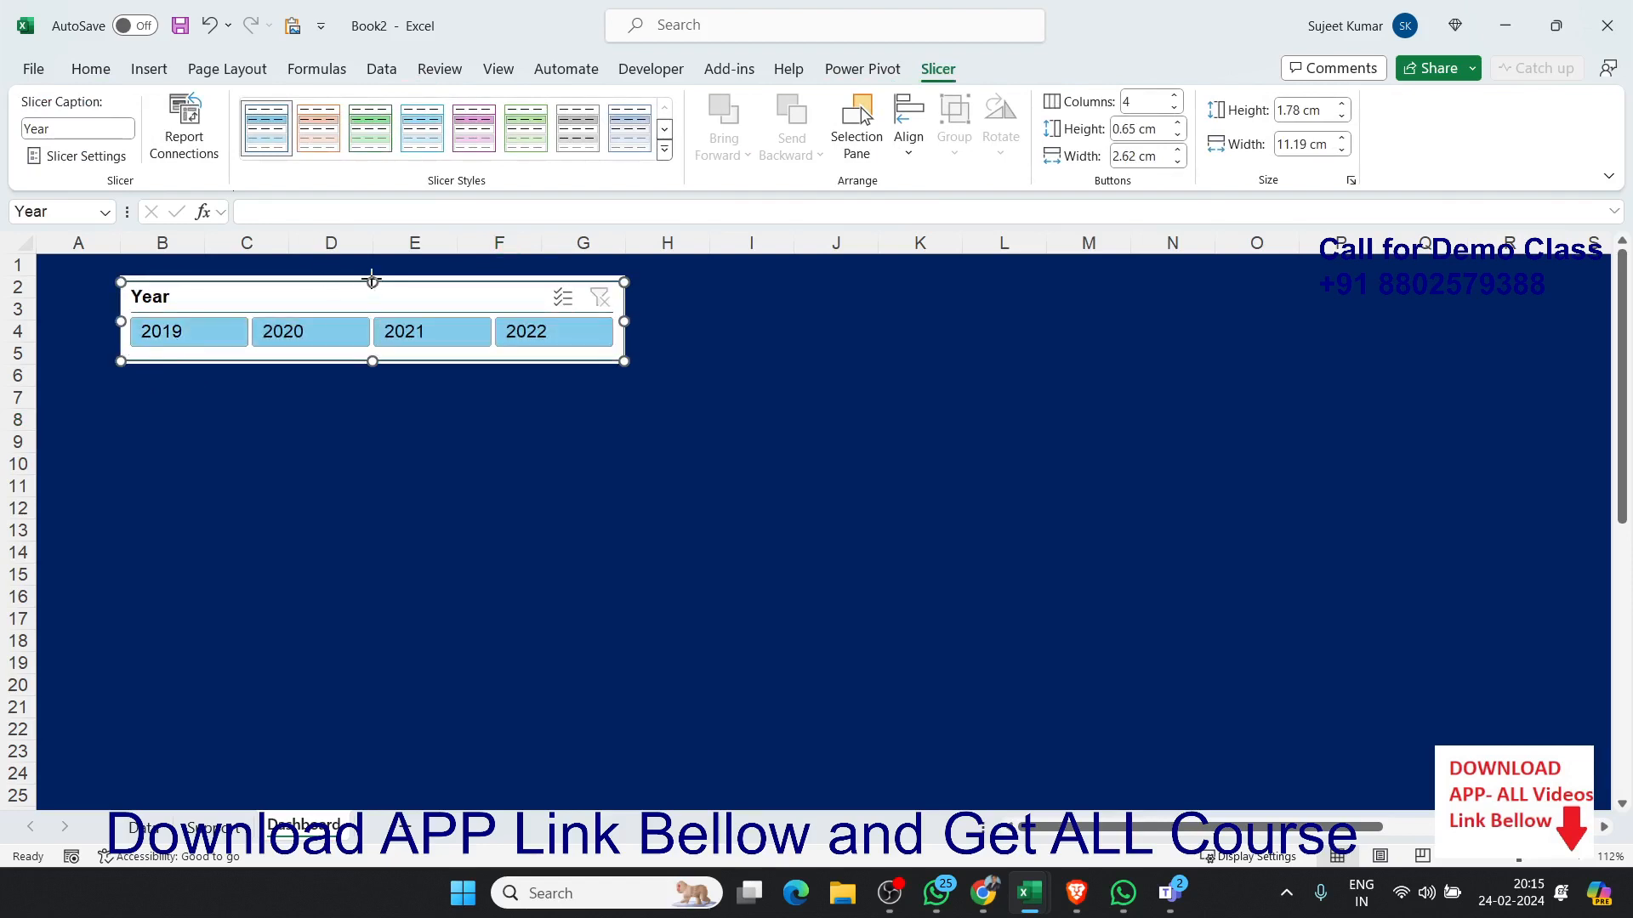
pyautogui.moveTo(371, 276); pyautogui.dragTo(371, 273)
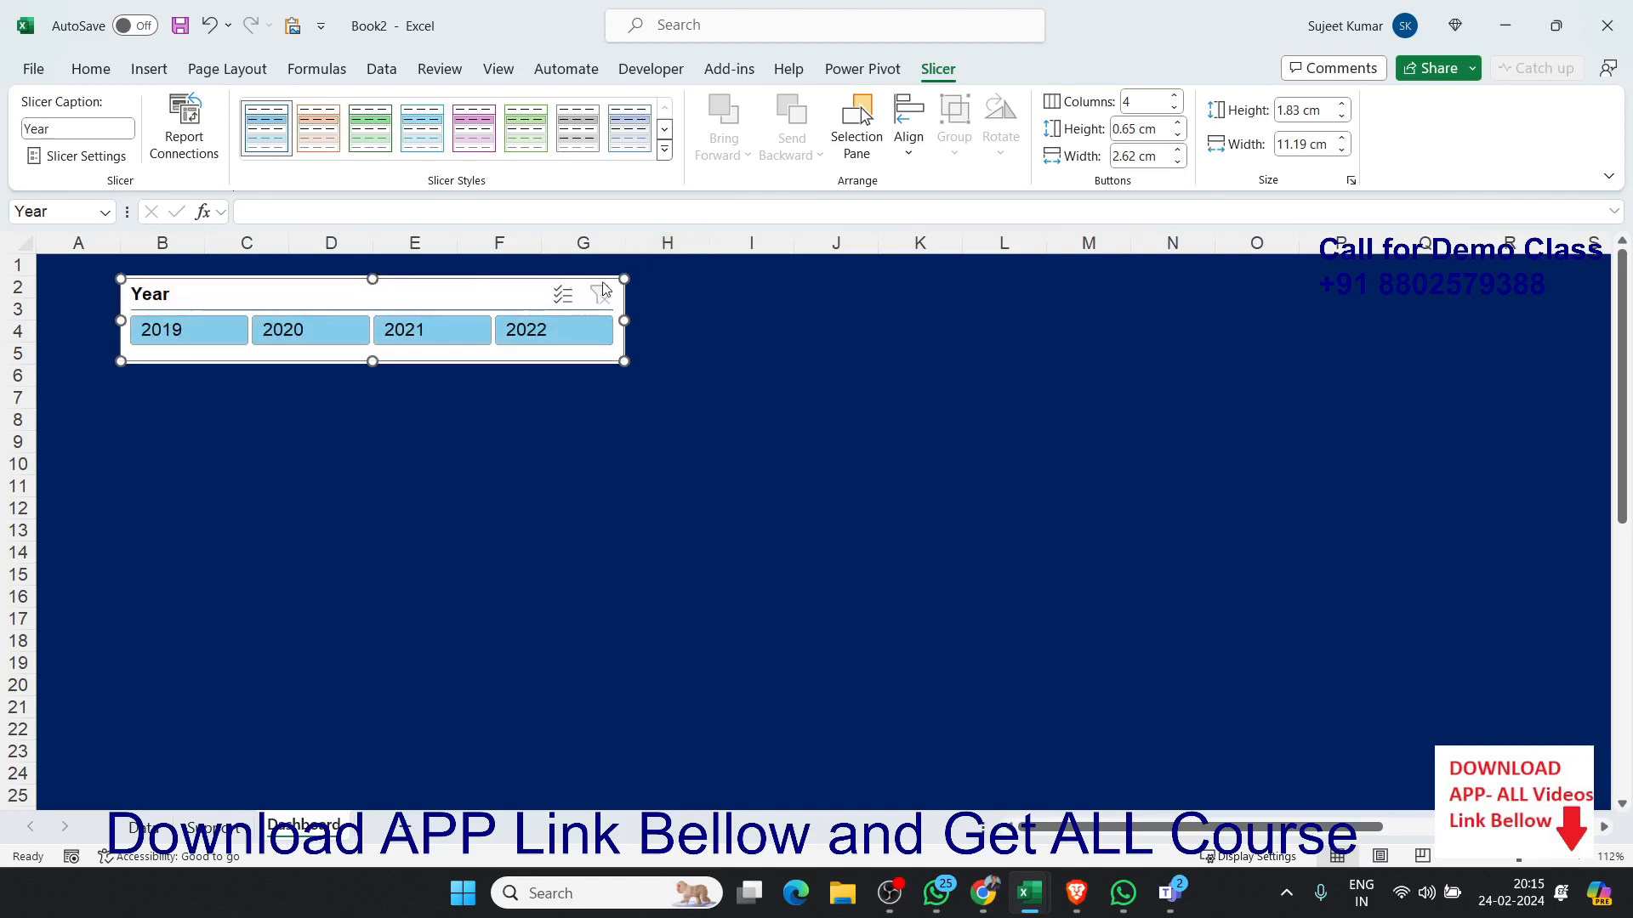
# Step: Examine the name, header, sorting and filtering options in the Year slicer's settings
pyautogui.rightClick(506, 292)
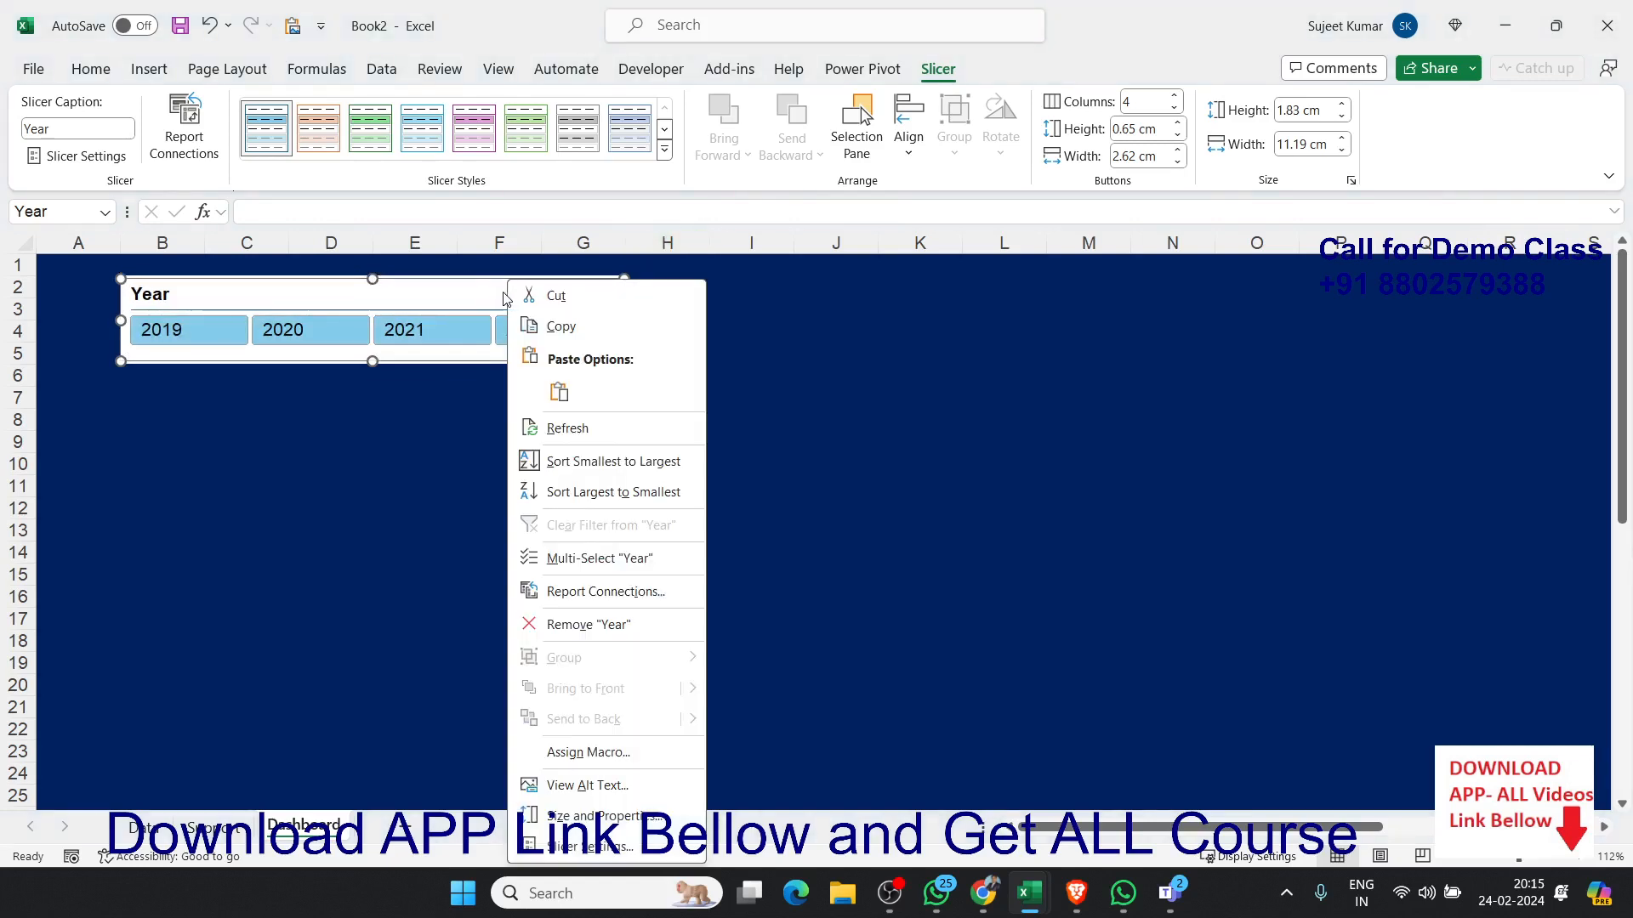
pyautogui.click(619, 847)
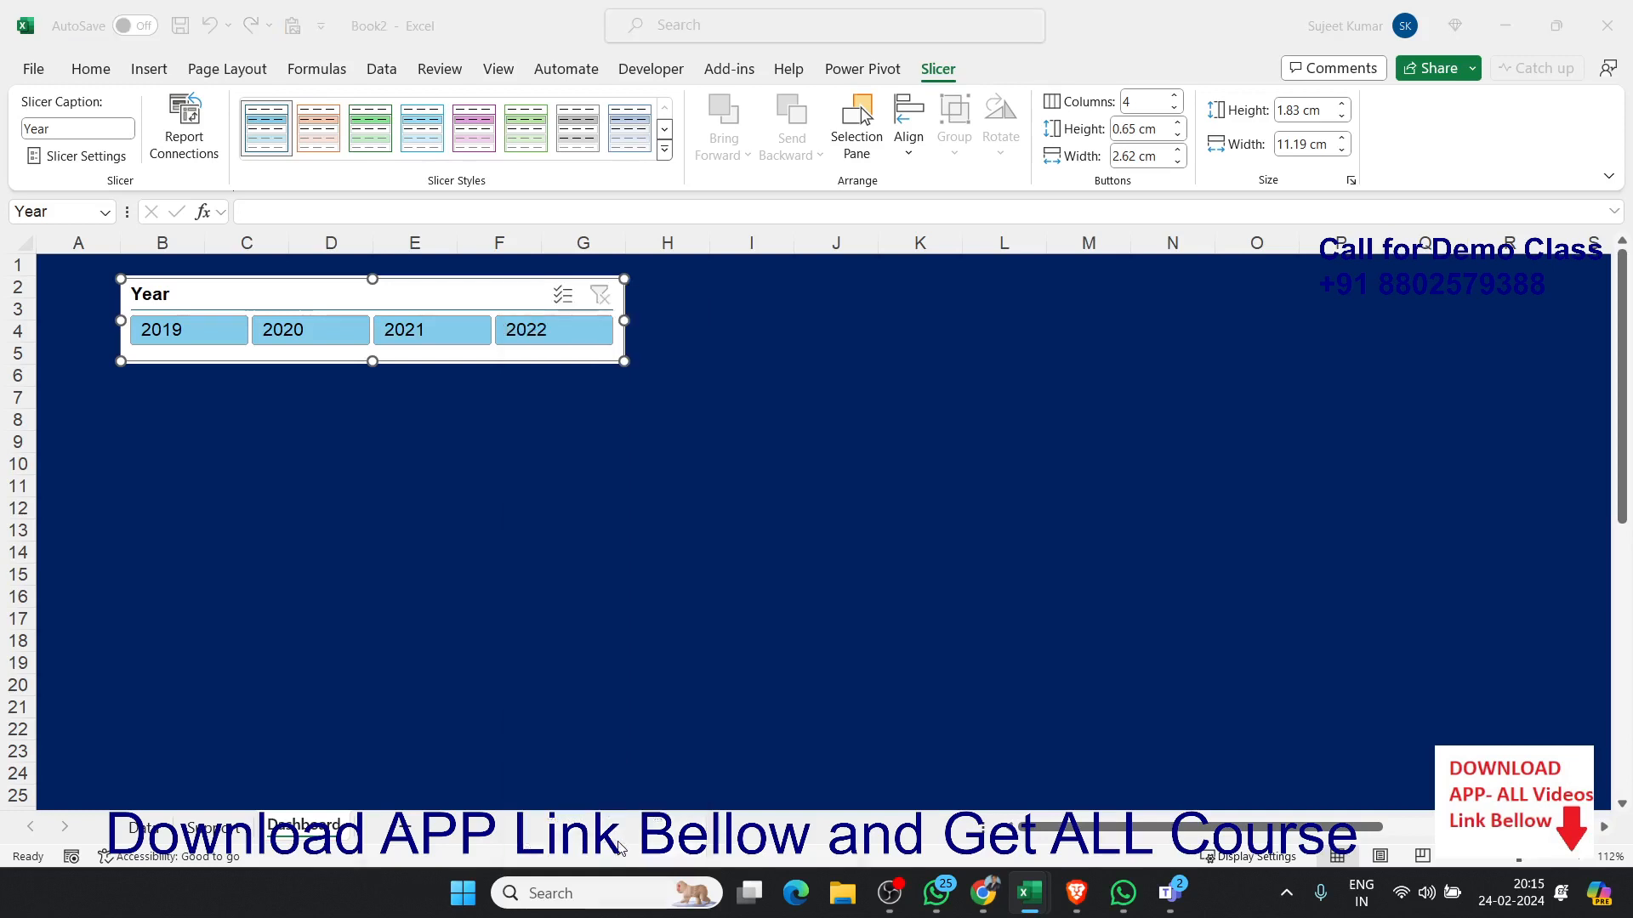
pyautogui.moveTo(653, 560); pyautogui.dragTo(931, 402)
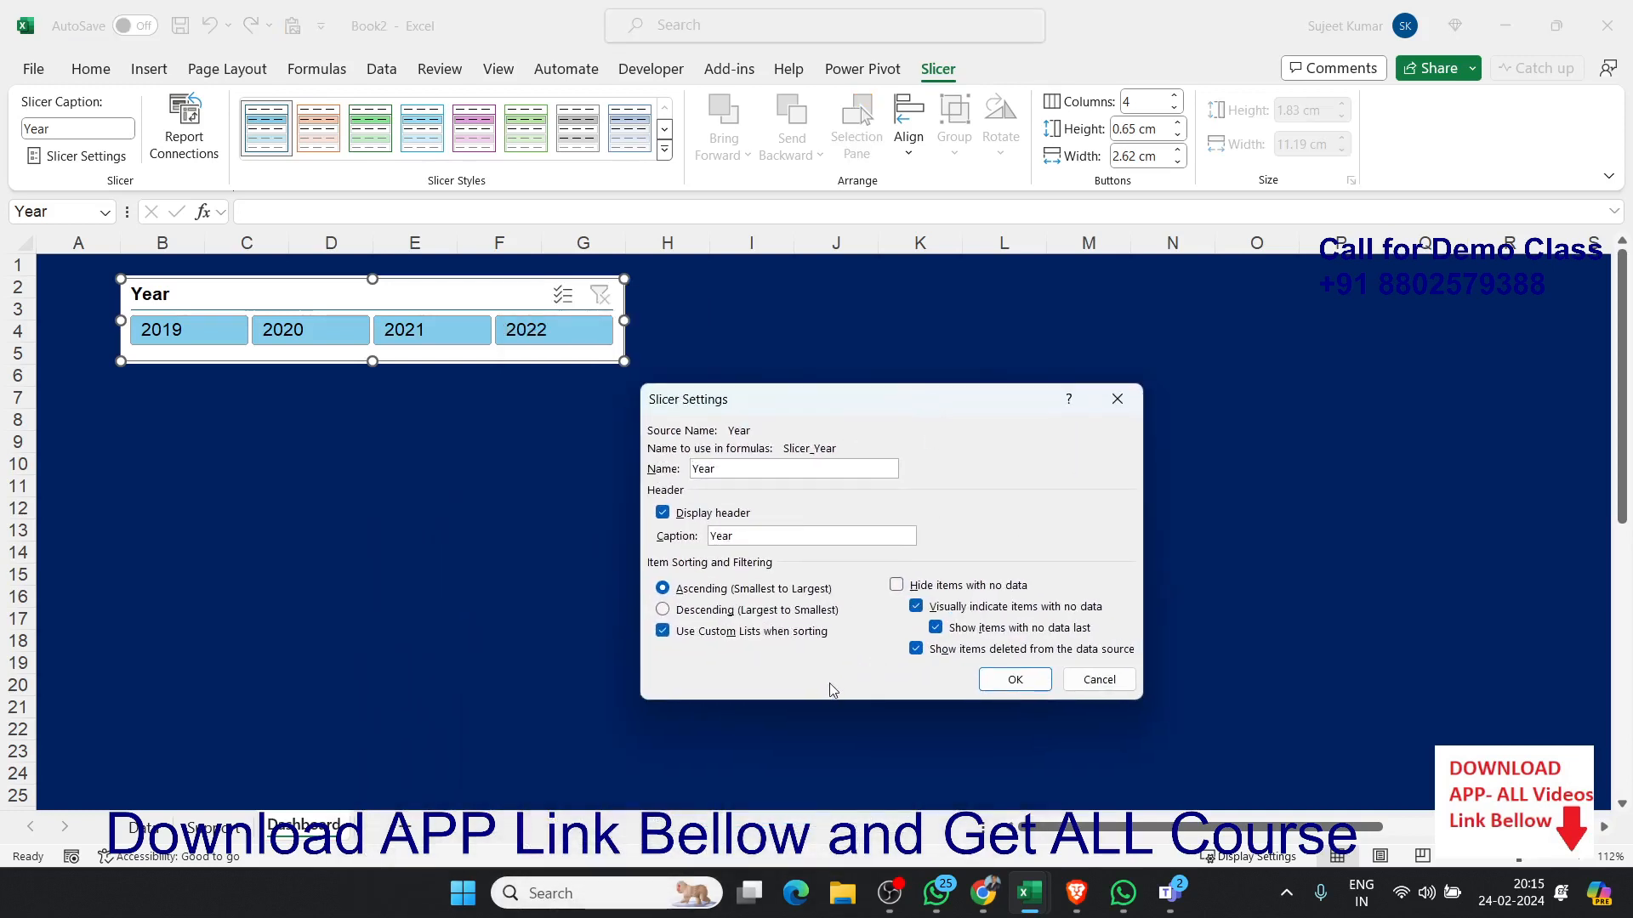
pyautogui.click(1097, 680)
pyautogui.click(704, 587)
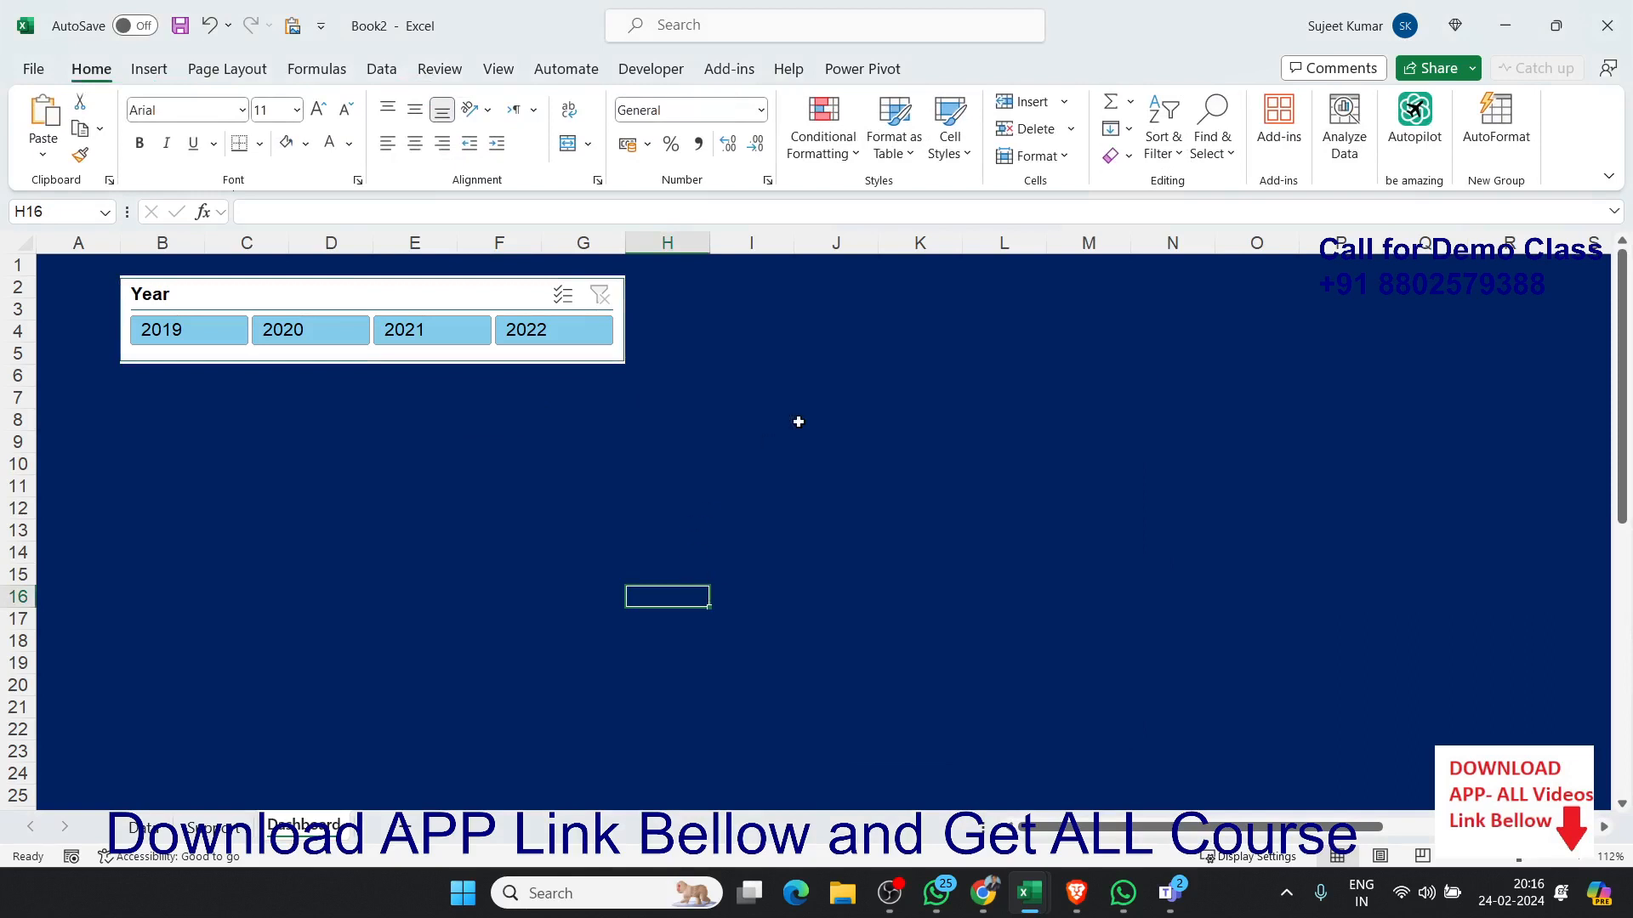
pyautogui.click(616, 358)
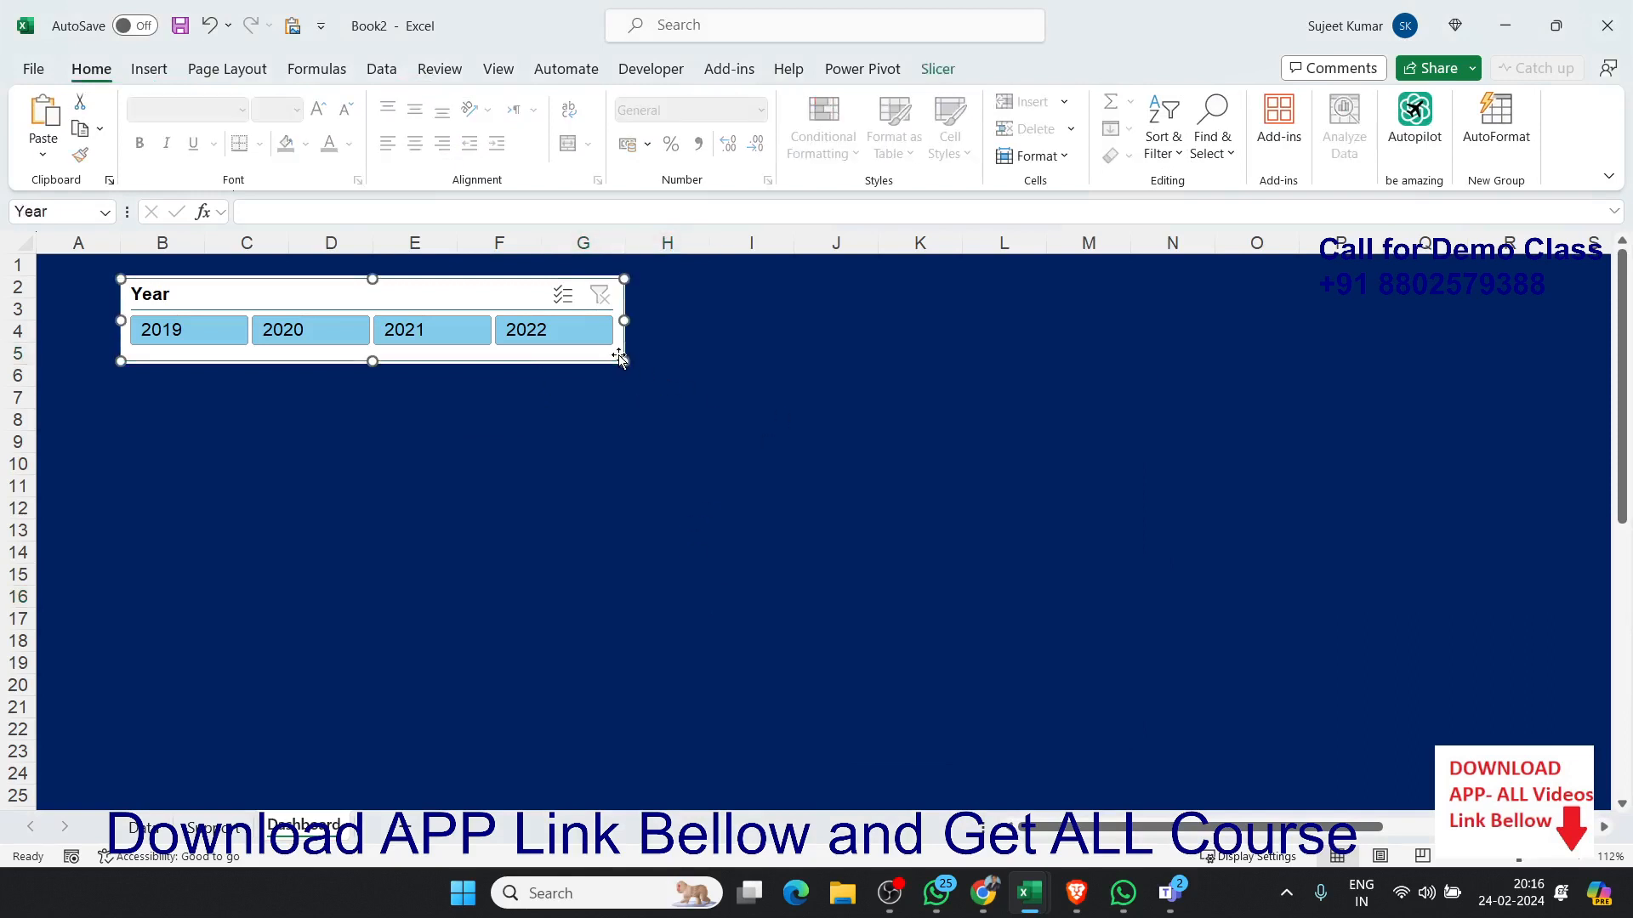
pyautogui.rightClick(619, 357)
pyautogui.click(729, 851)
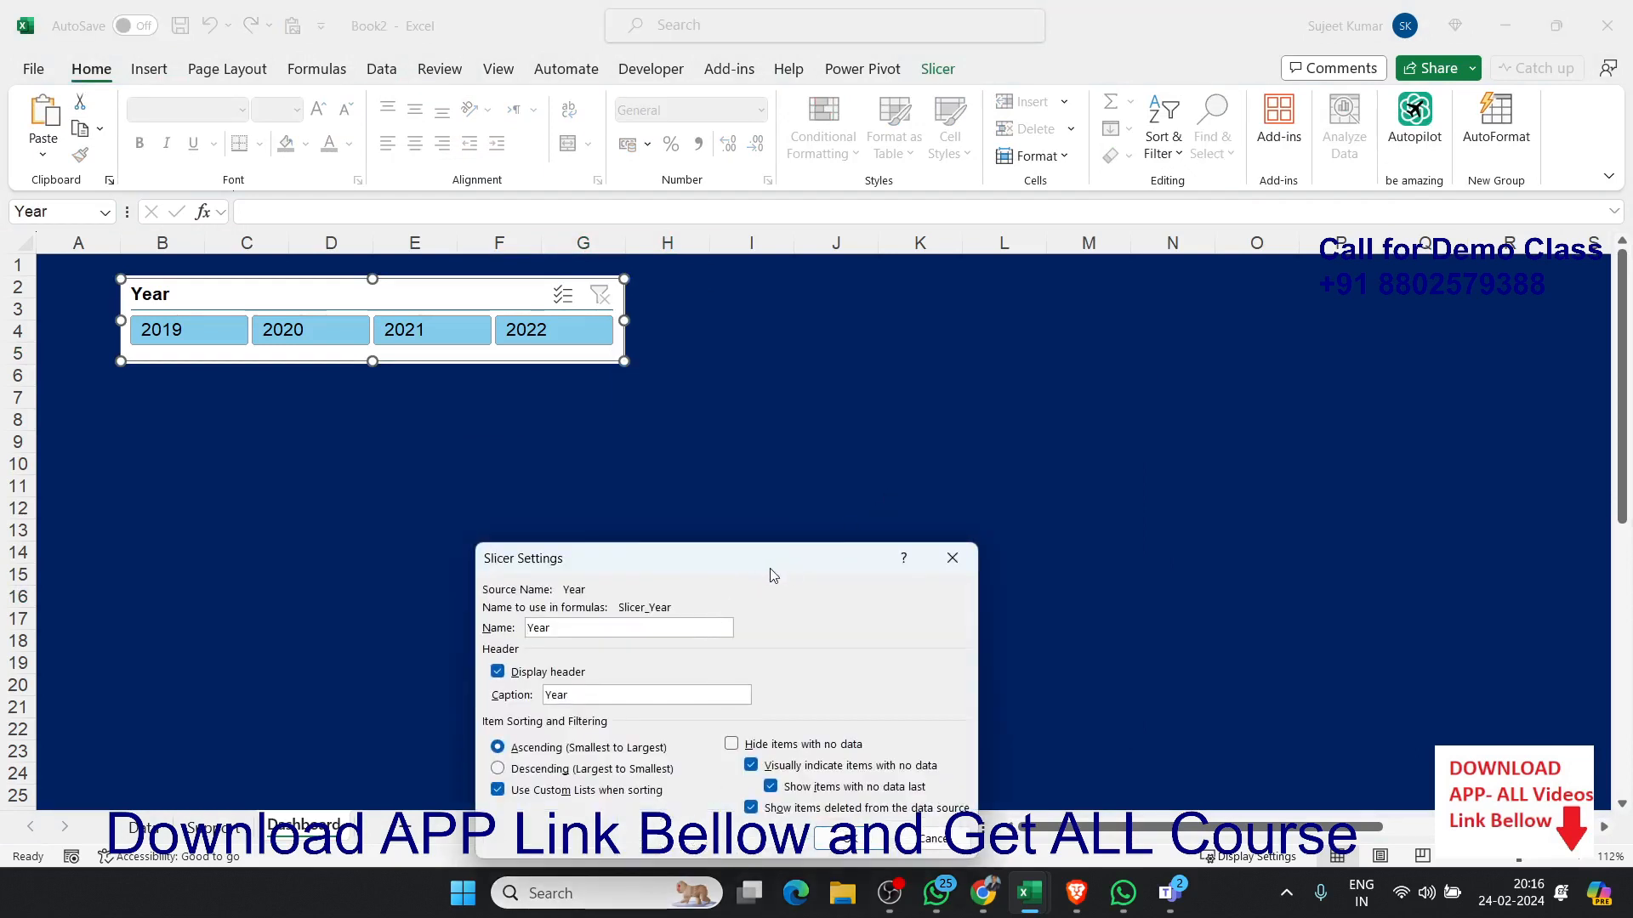
pyautogui.moveTo(765, 558); pyautogui.dragTo(954, 341)
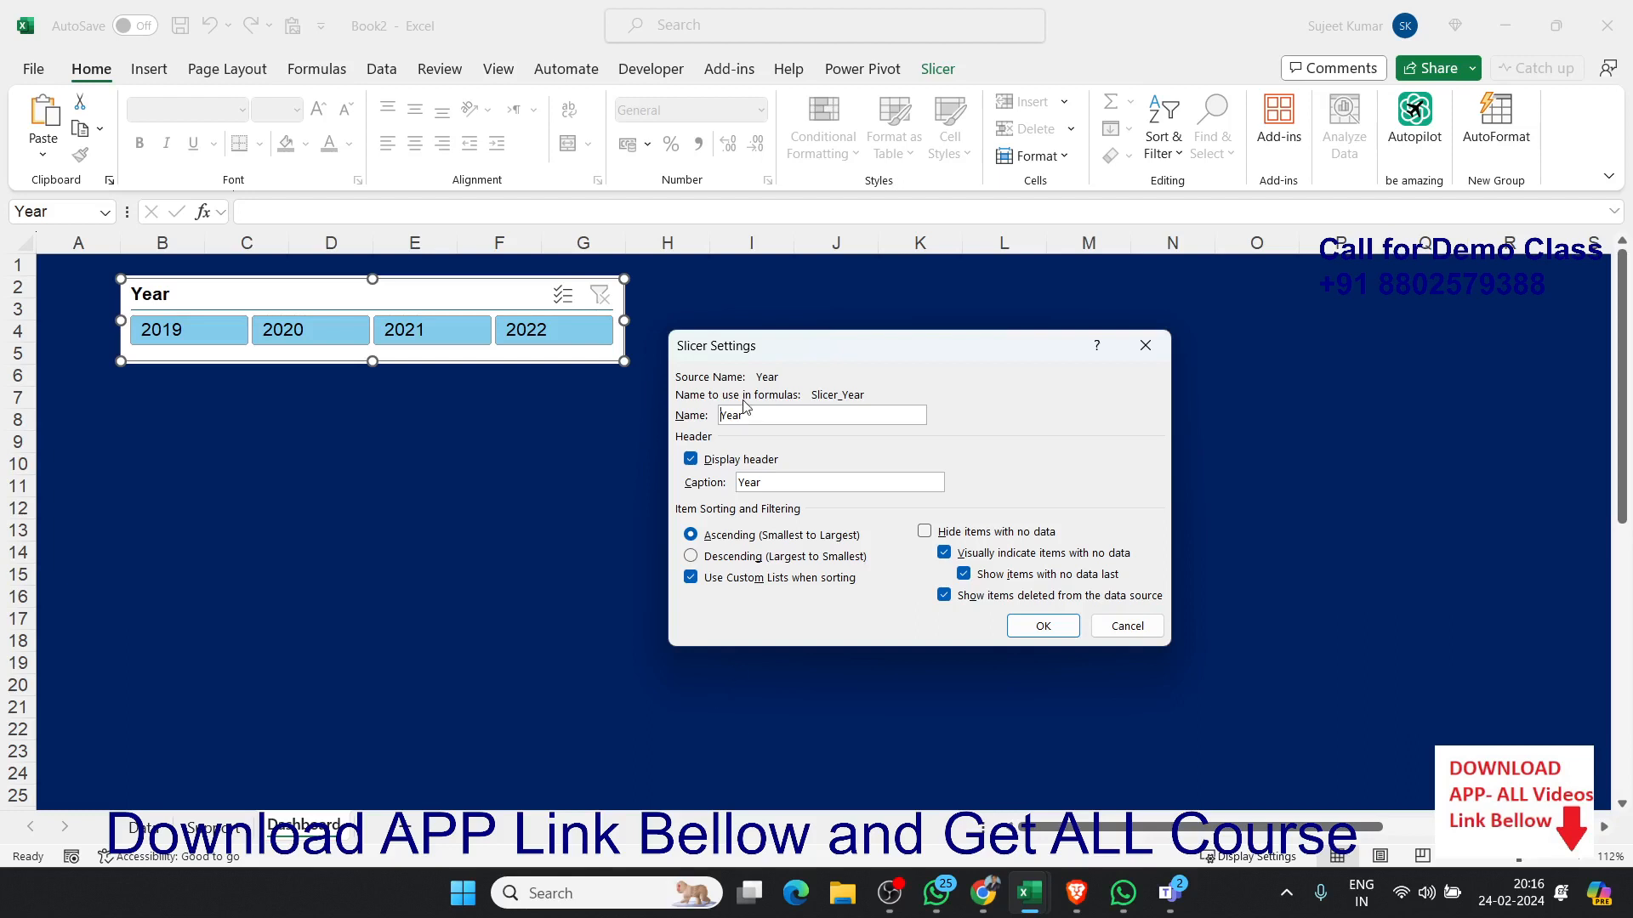
pyautogui.click(1118, 636)
pyautogui.click(668, 597)
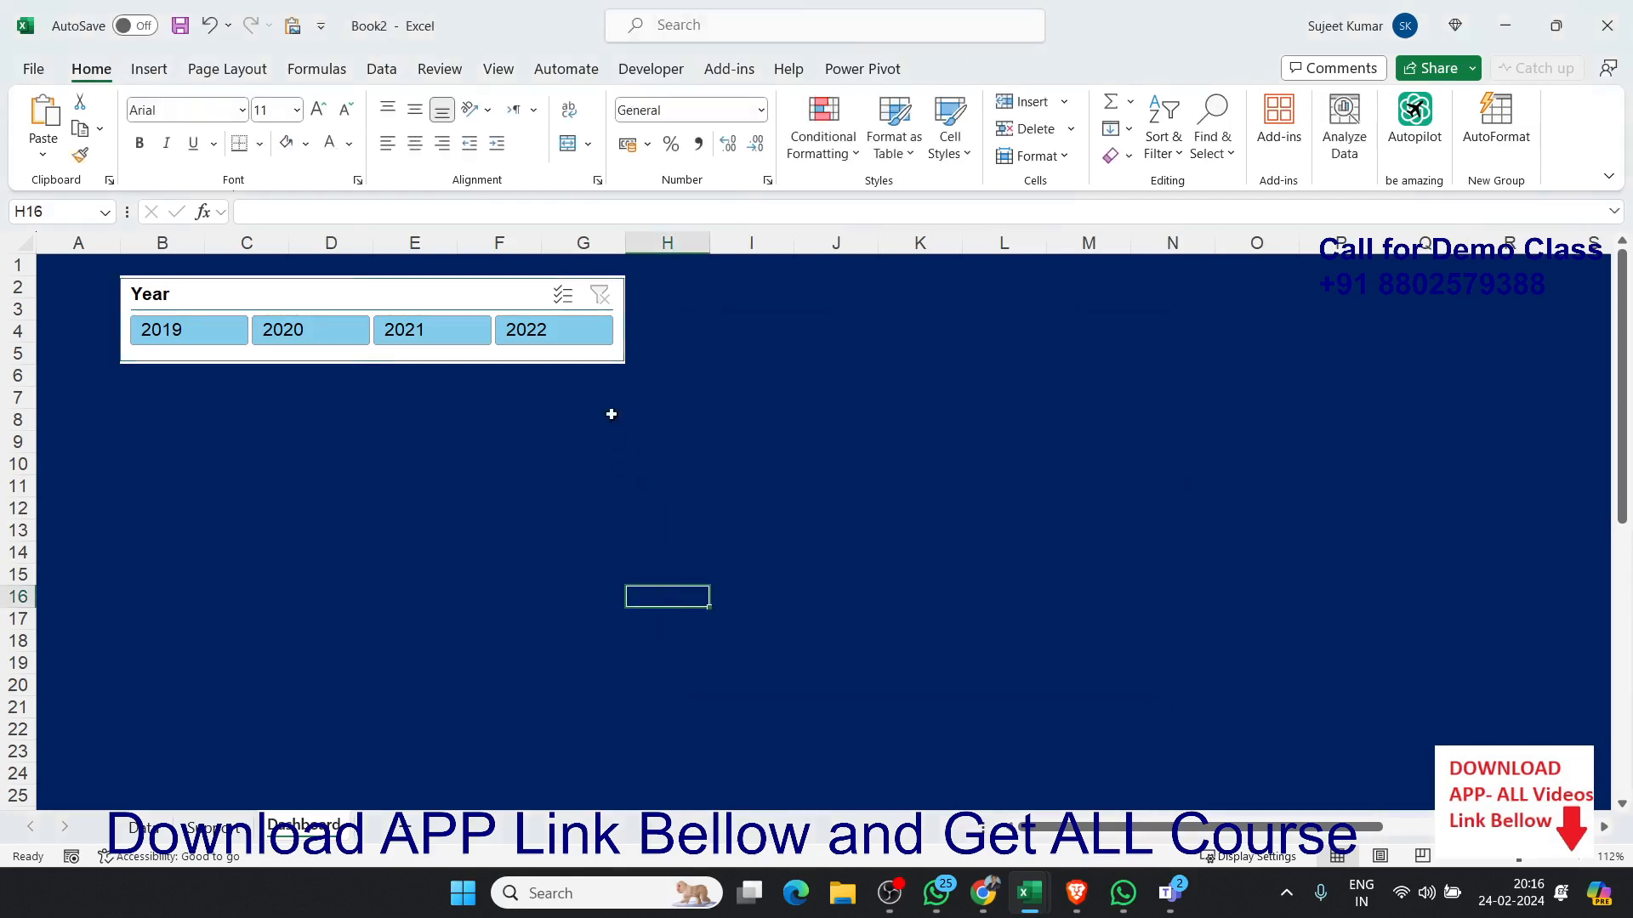
# Step: Nudge the Year slicer slightly down and right, and narrow it to sit within the white header block
pyautogui.click(603, 361)
pyautogui.click(601, 460)
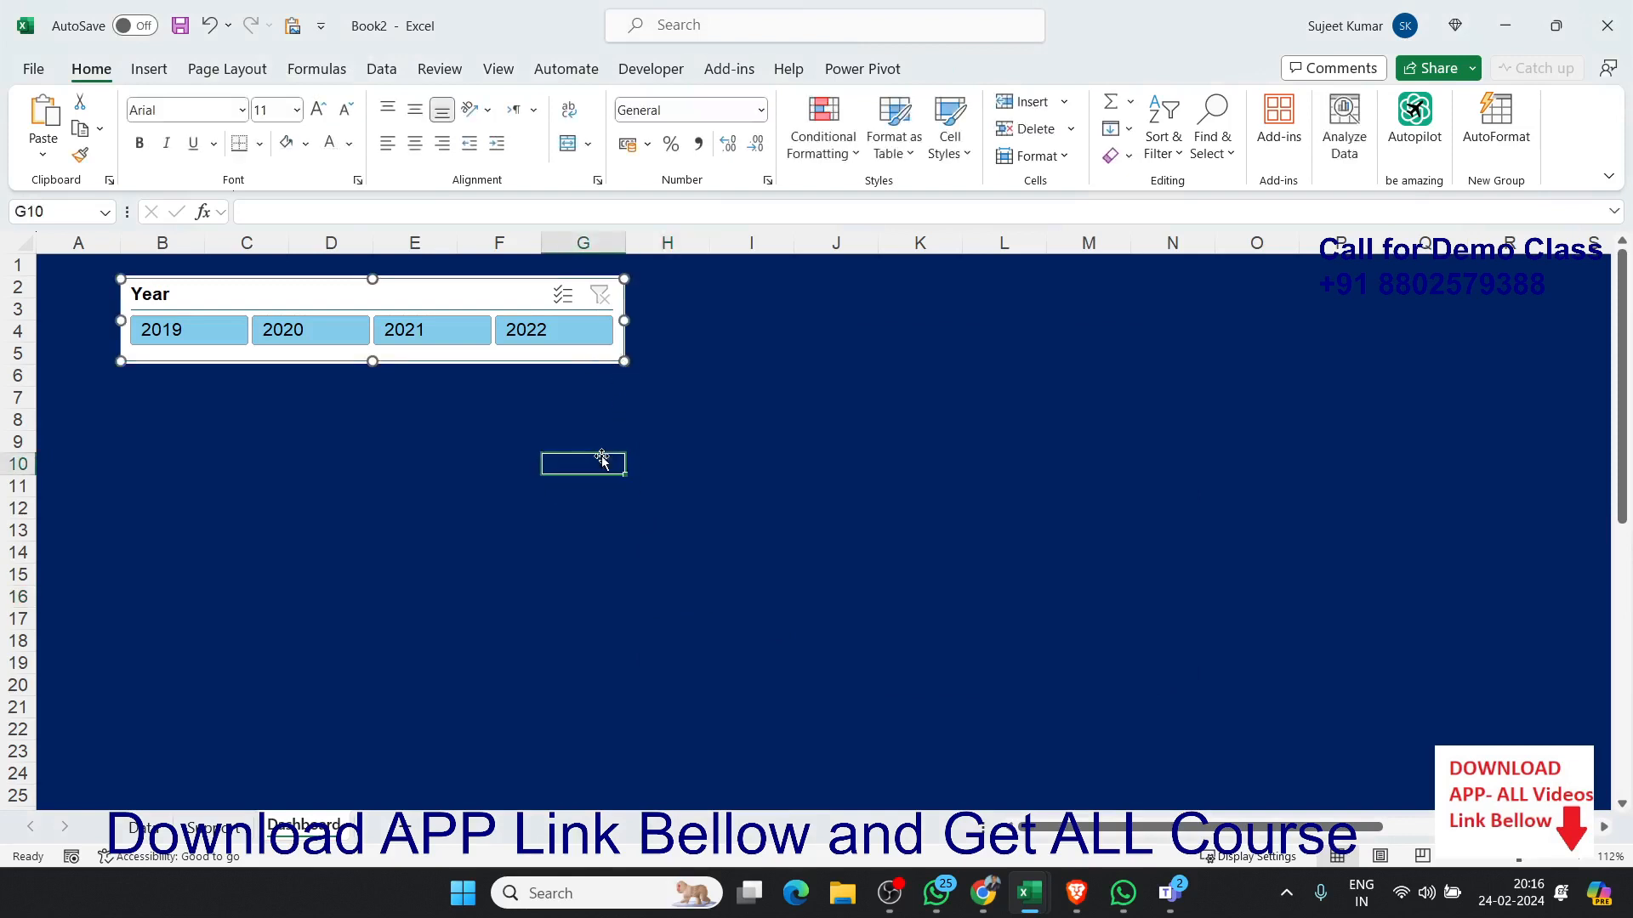
pyautogui.moveTo(605, 358)
pyautogui.mouseDown()
pyautogui.moveTo(643, 338)
pyautogui.moveTo(669, 372)
pyautogui.moveTo(625, 529)
pyautogui.moveTo(609, 355)
pyautogui.mouseUp()
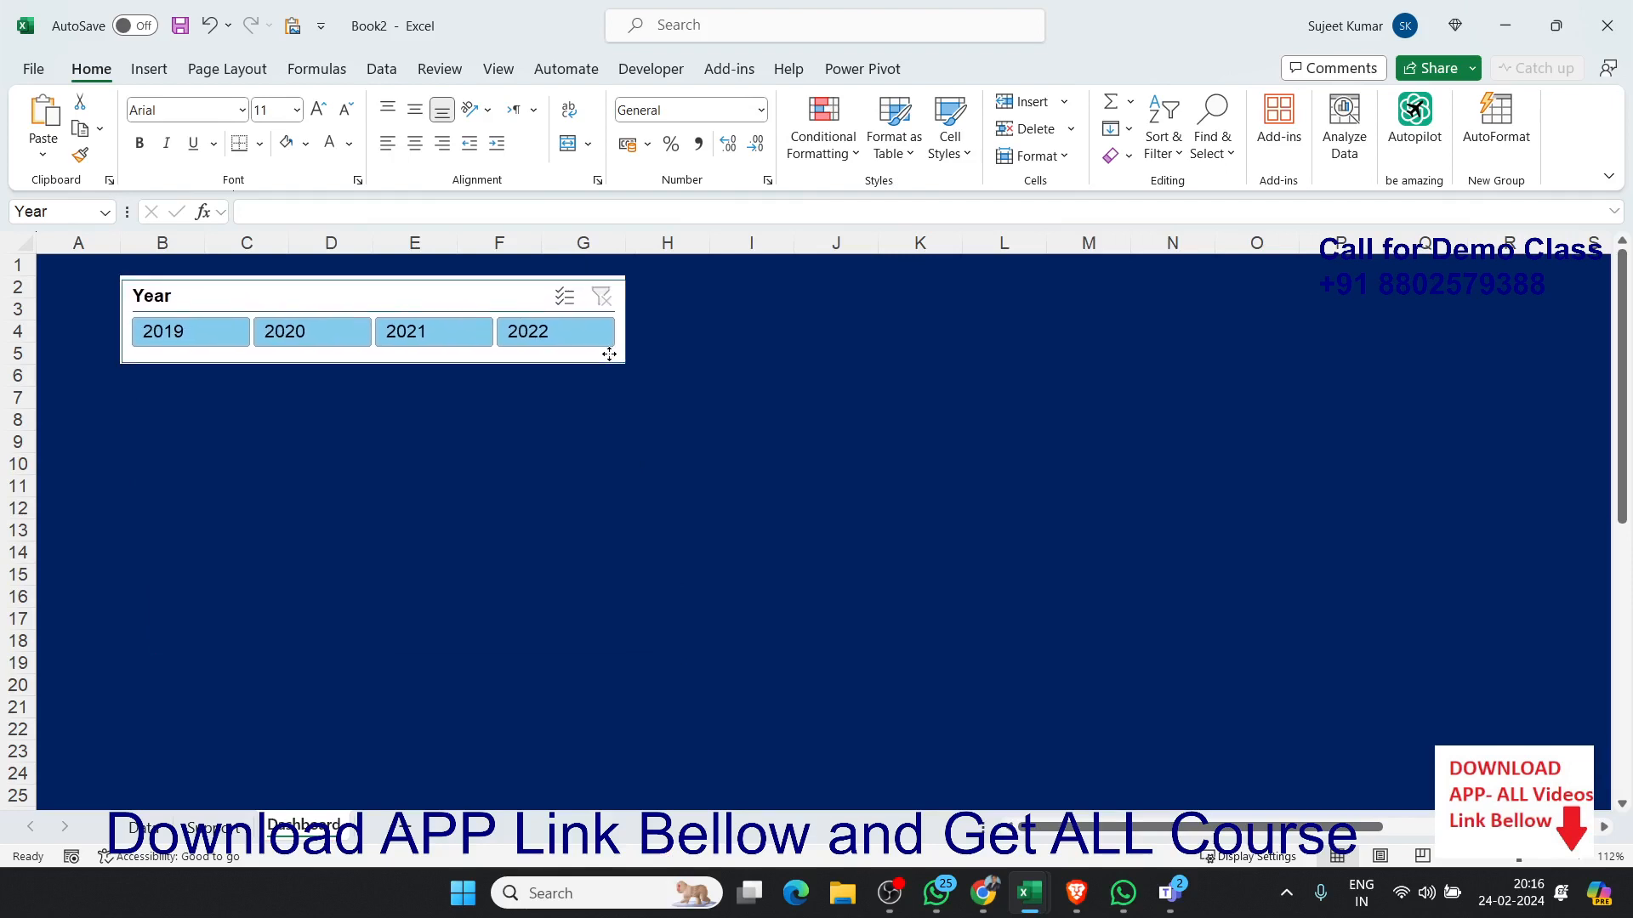
pyautogui.click(689, 417)
pyautogui.click(629, 344)
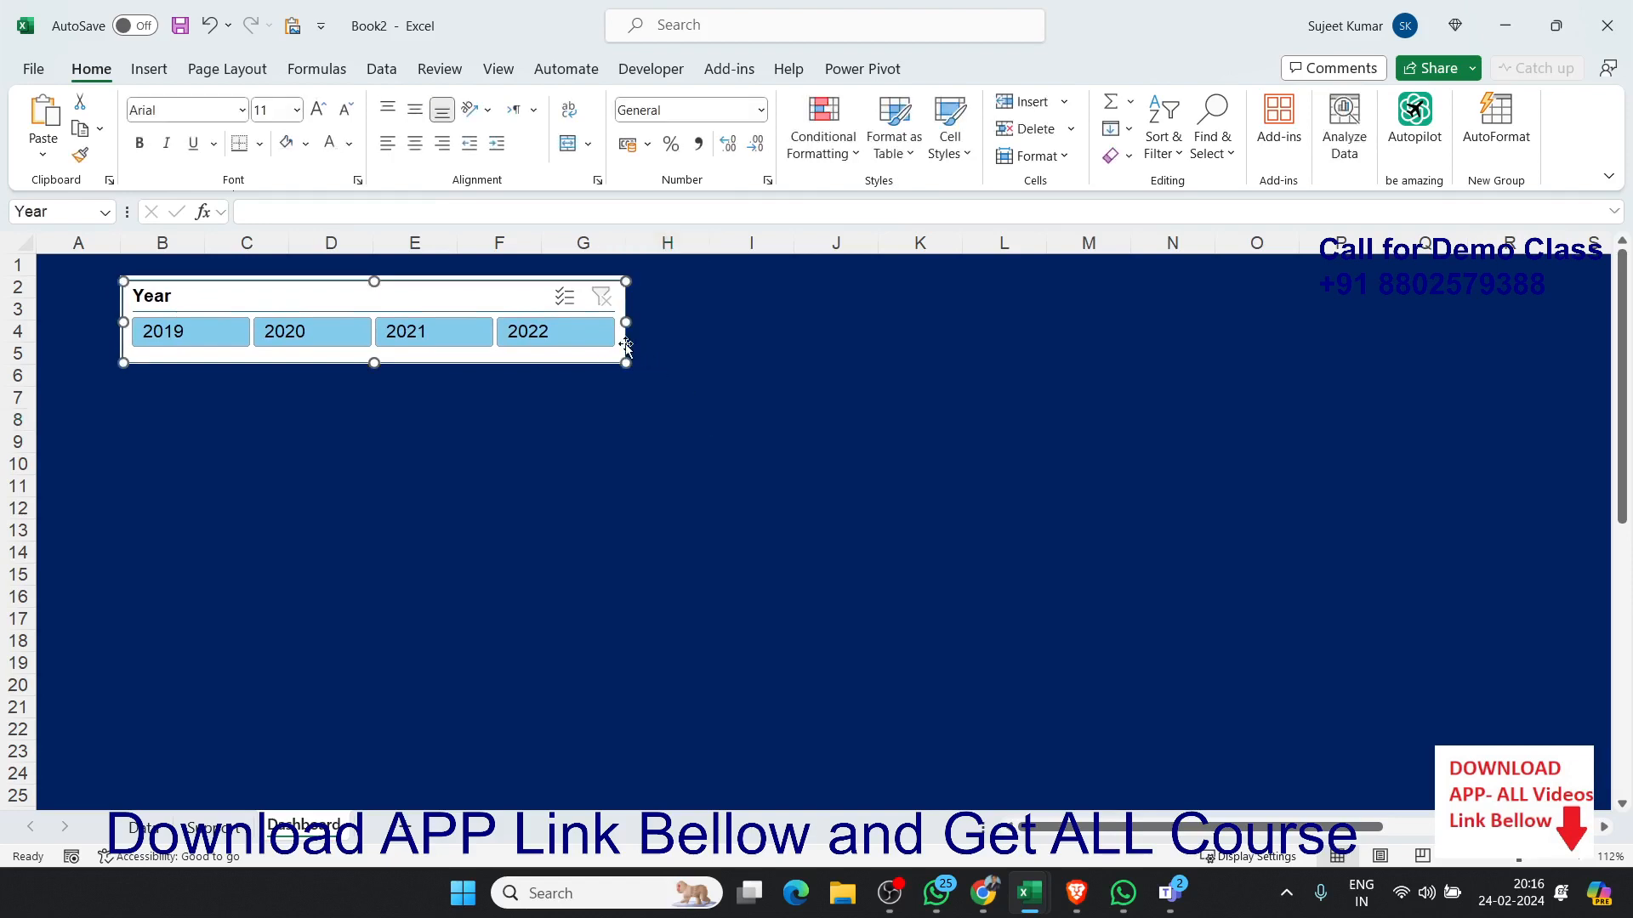
pyautogui.moveTo(626, 320); pyautogui.dragTo(621, 321)
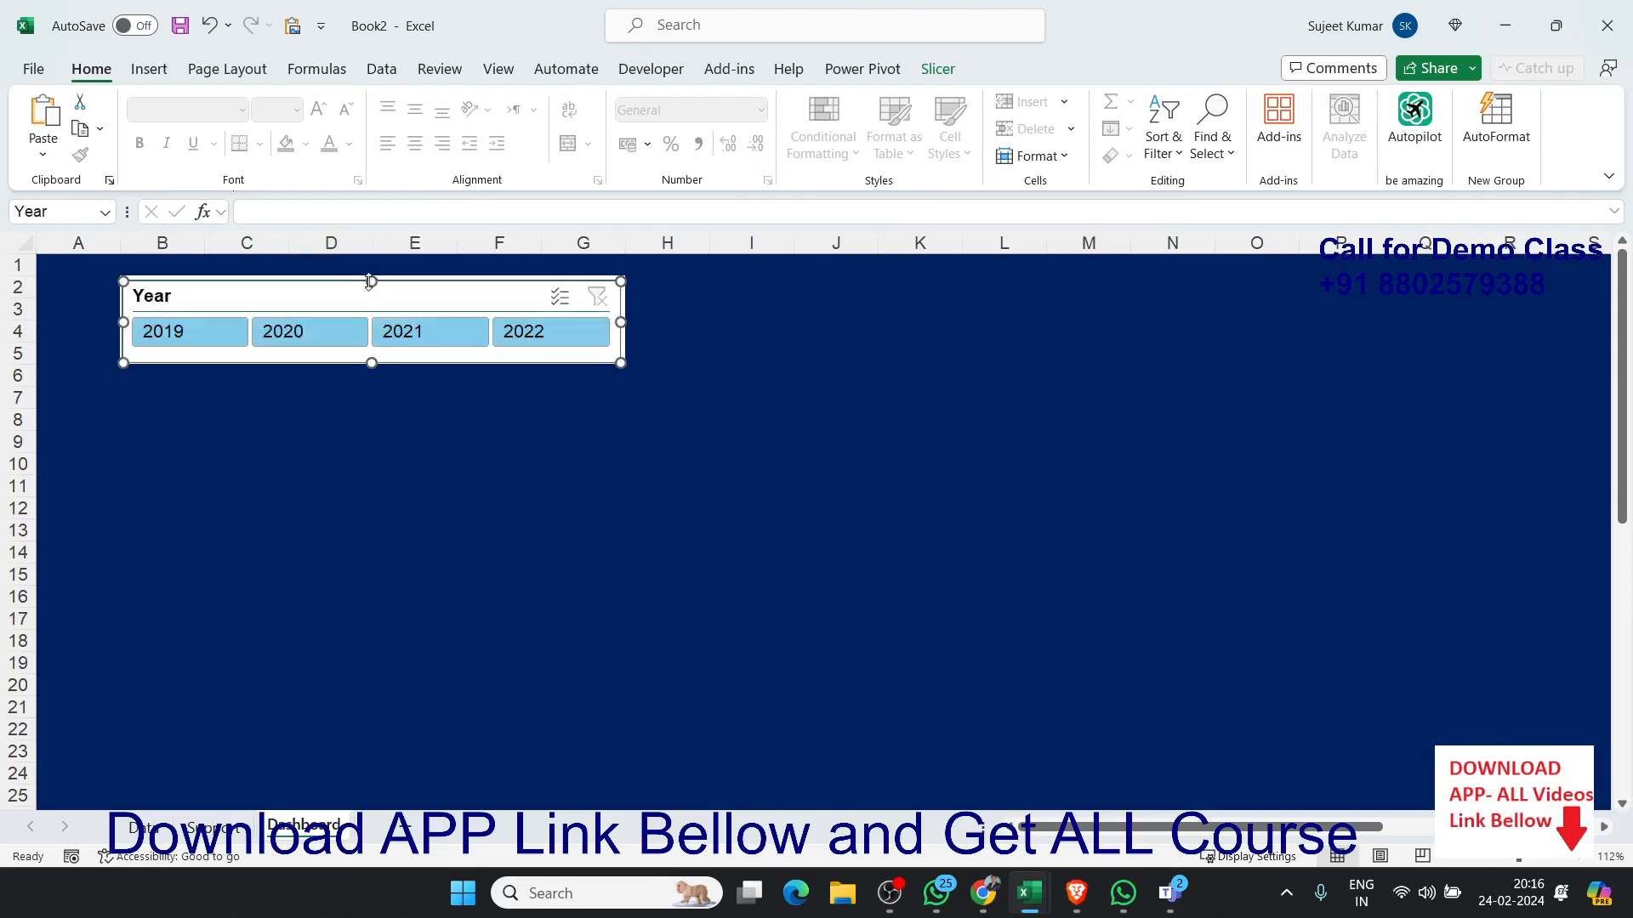
pyautogui.click(396, 482)
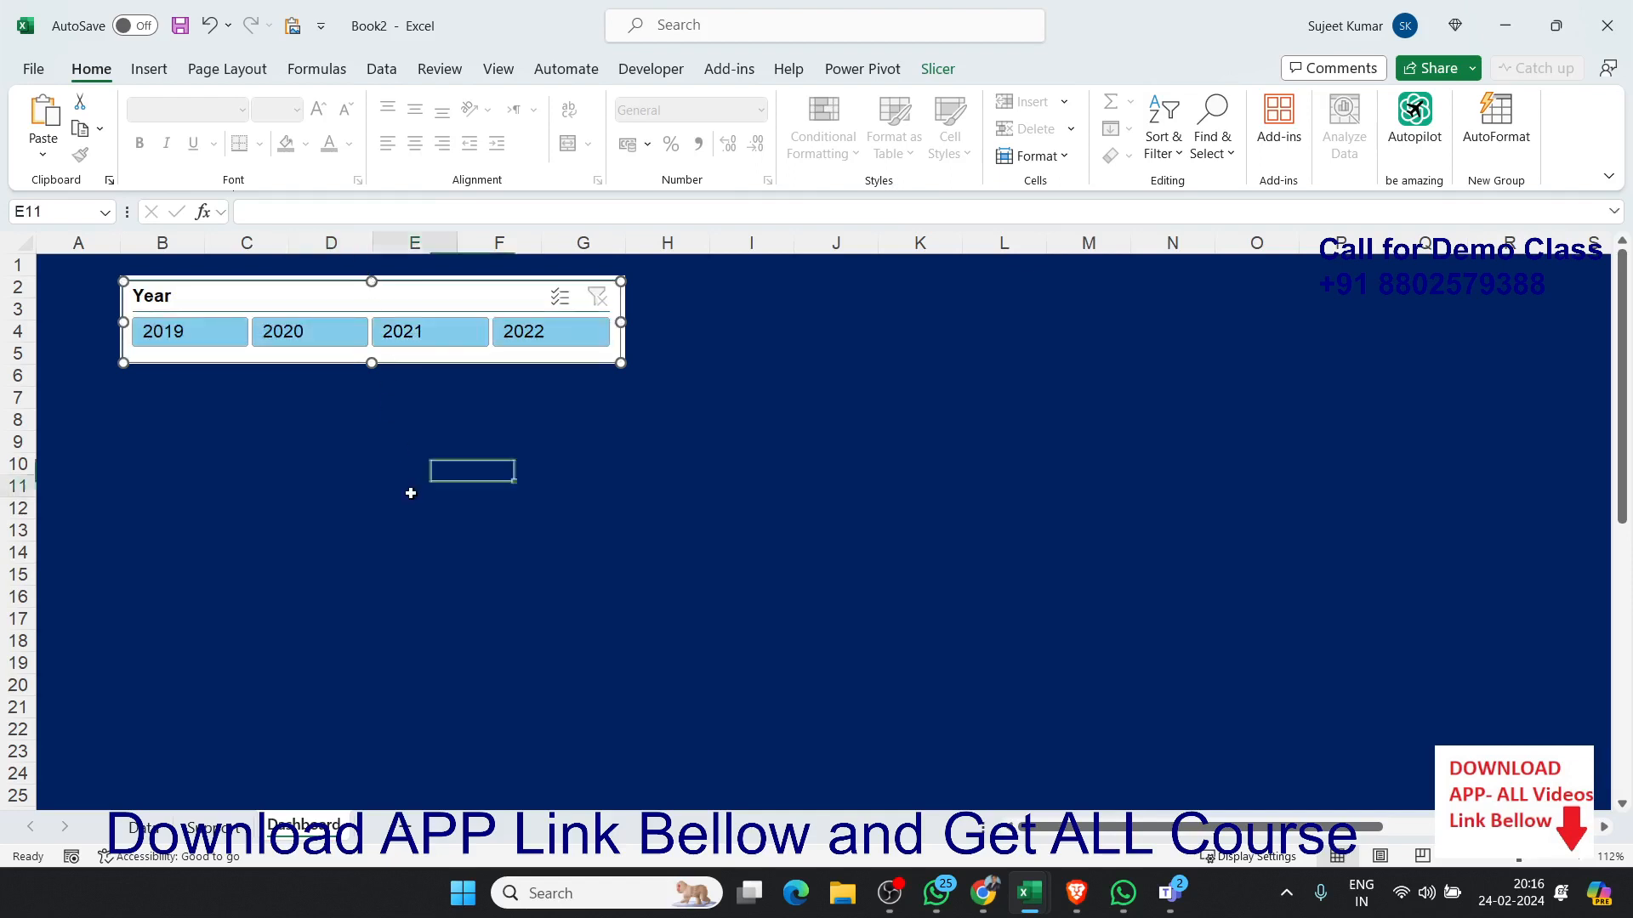
# Step: Fine-tune the bottom and right edges of the Year slicer to line up with the white header block
pyautogui.click(366, 364)
pyautogui.moveTo(371, 368); pyautogui.dragTo(372, 366)
pyautogui.click(400, 464)
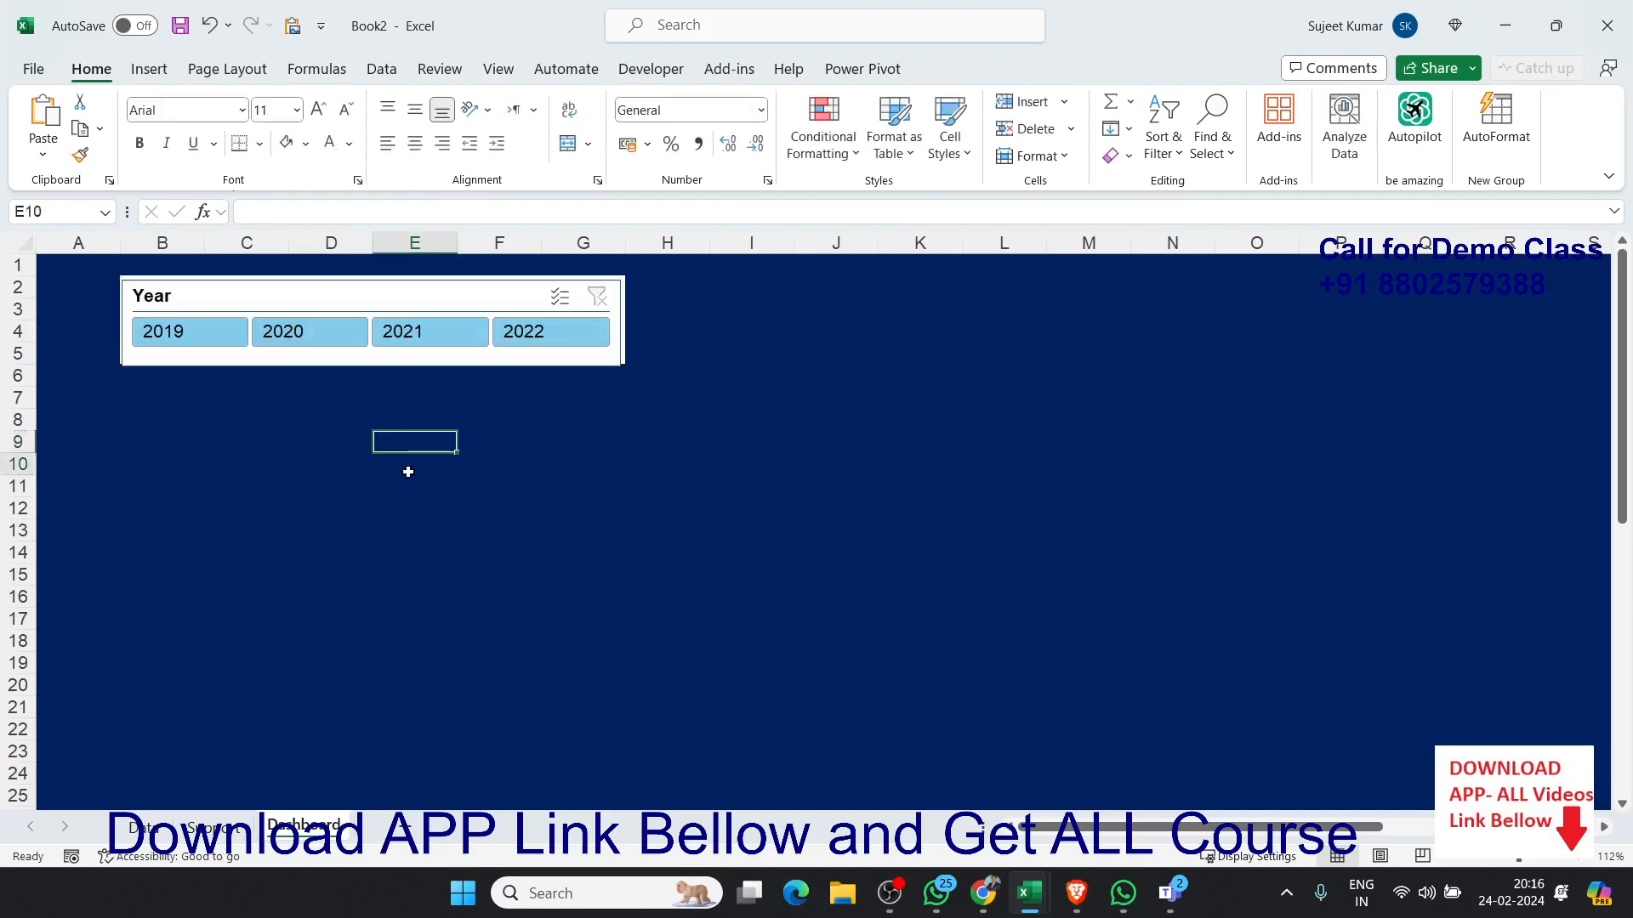
pyautogui.click(470, 364)
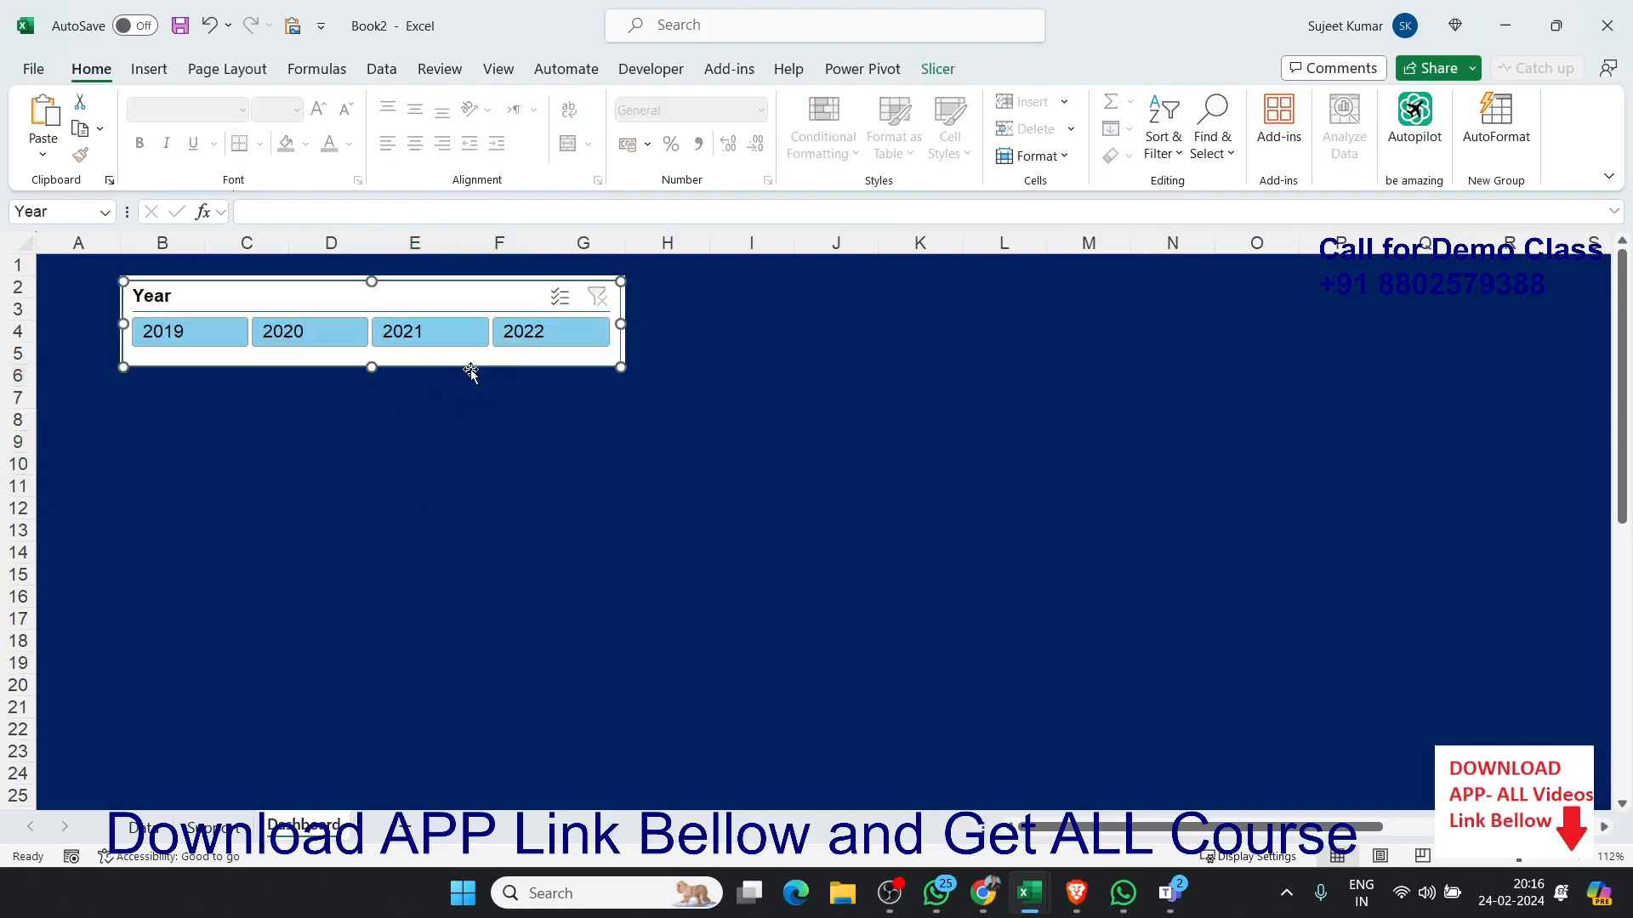
pyautogui.moveTo(366, 367); pyautogui.dragTo(366, 363)
pyautogui.click(527, 436)
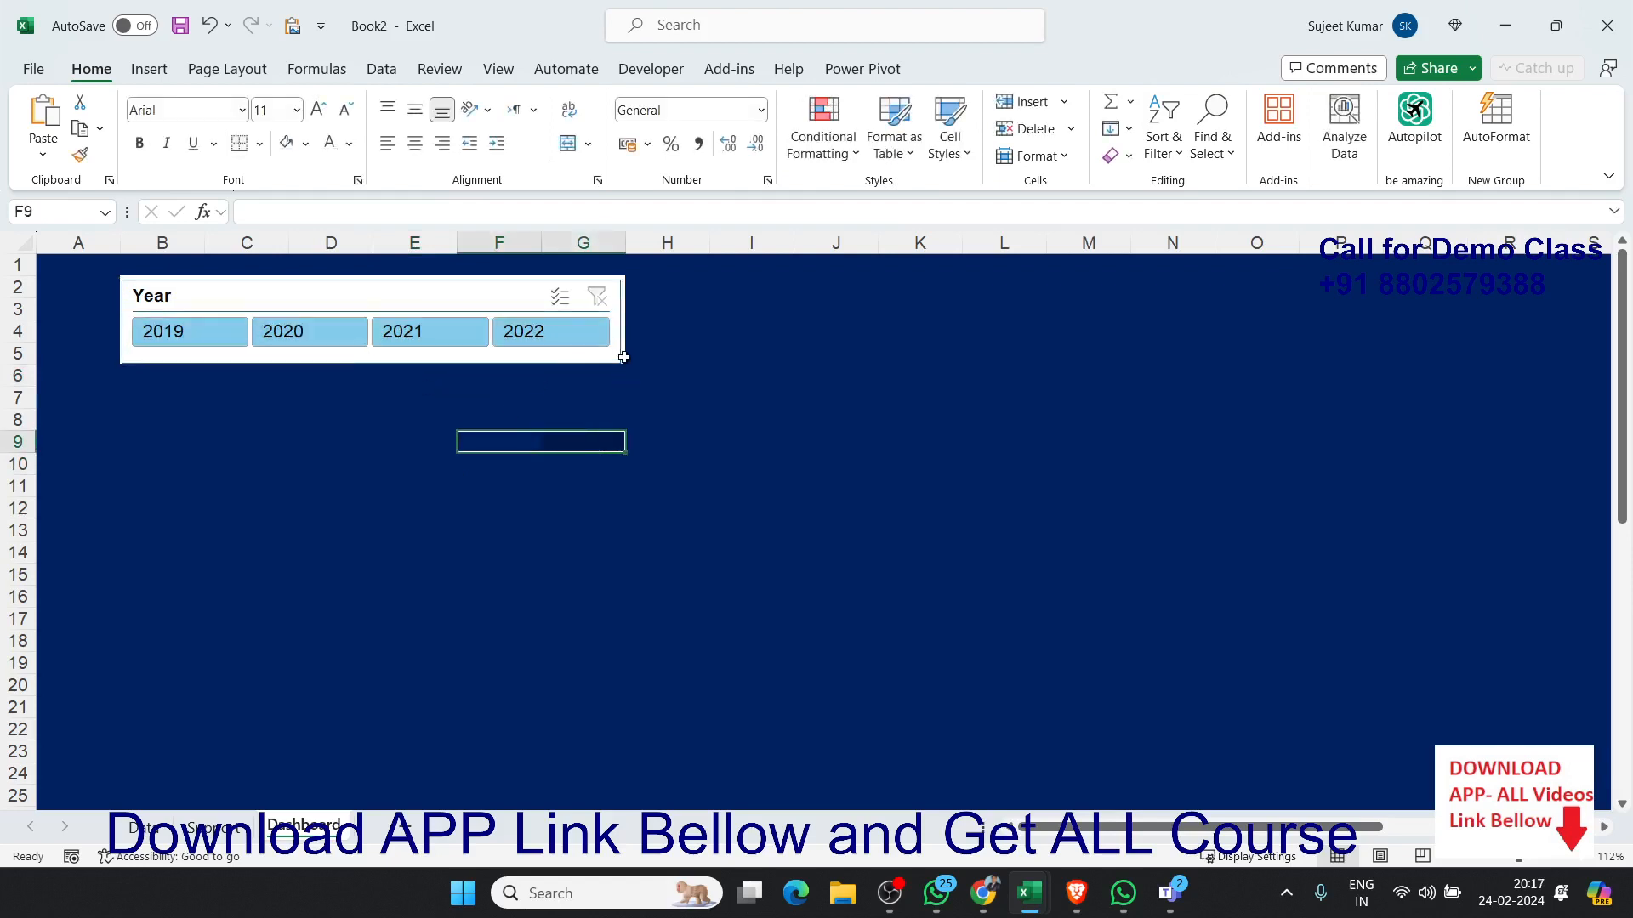
pyautogui.click(615, 359)
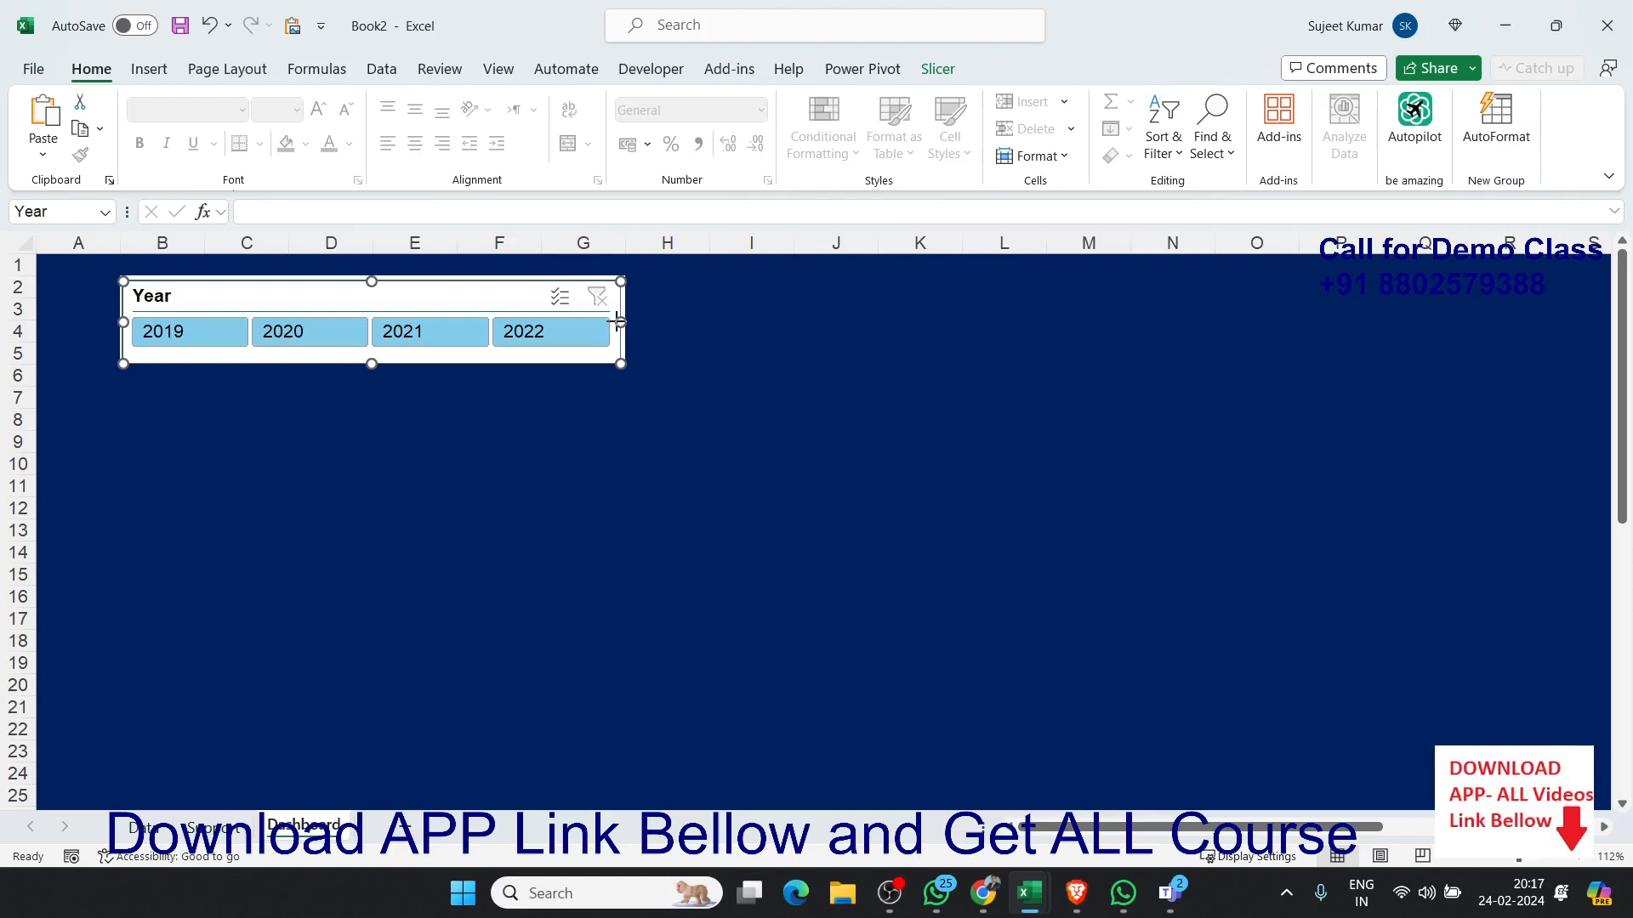
pyautogui.moveTo(617, 321); pyautogui.dragTo(624, 322)
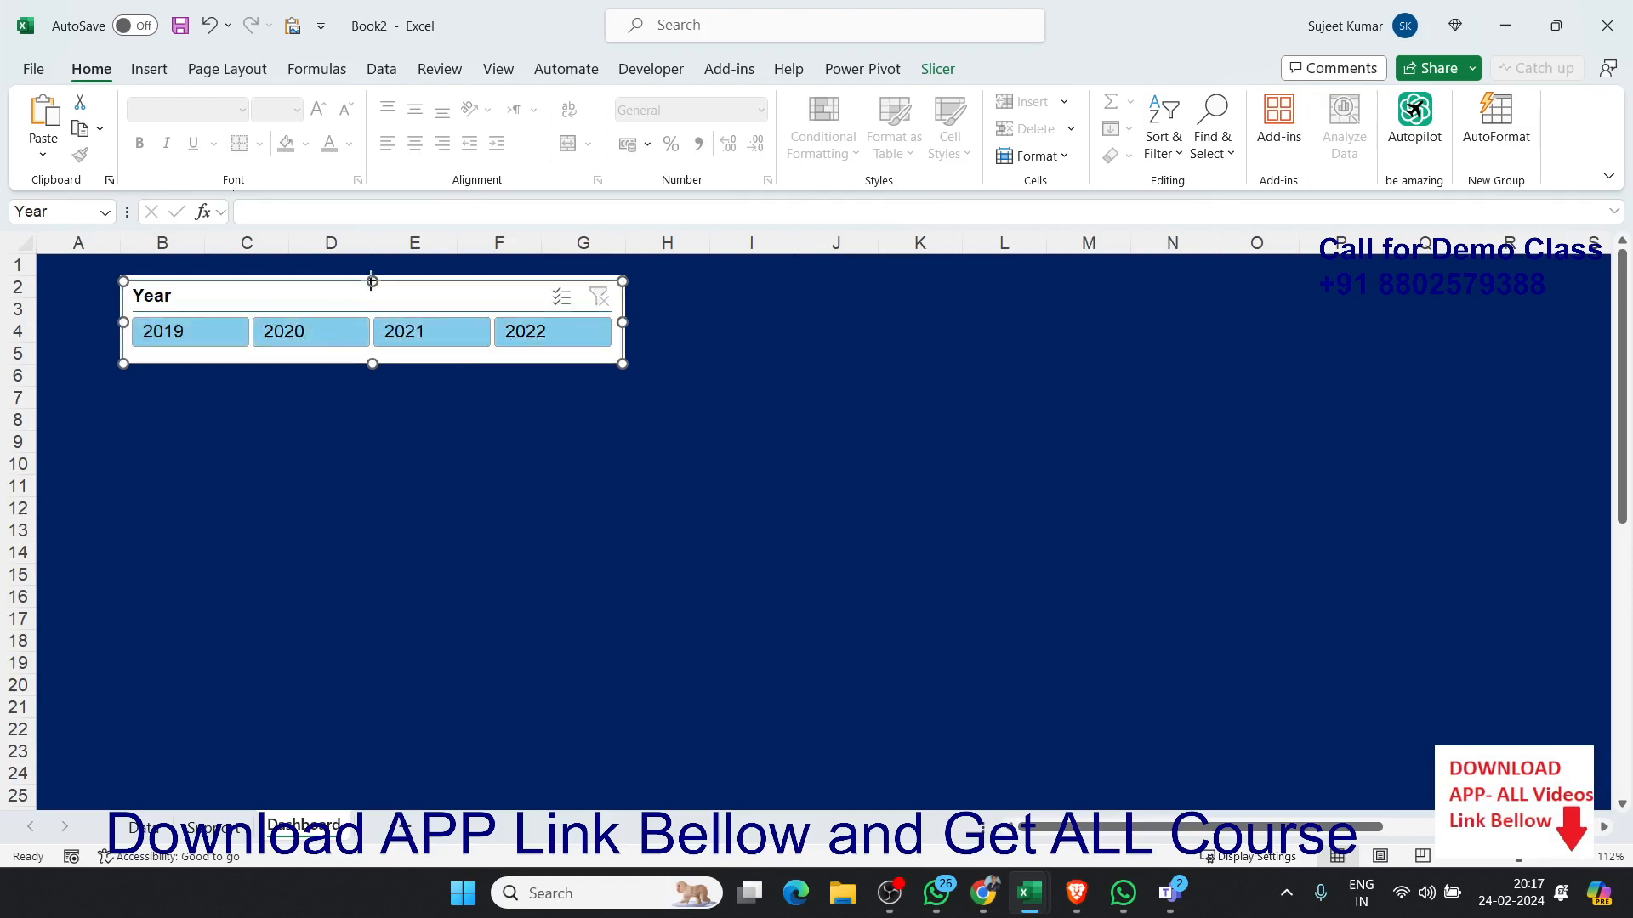
# Step: Raise the top edge of the Year slicer slightly to meet the top of row 2
pyautogui.moveTo(372, 279); pyautogui.dragTo(372, 275)
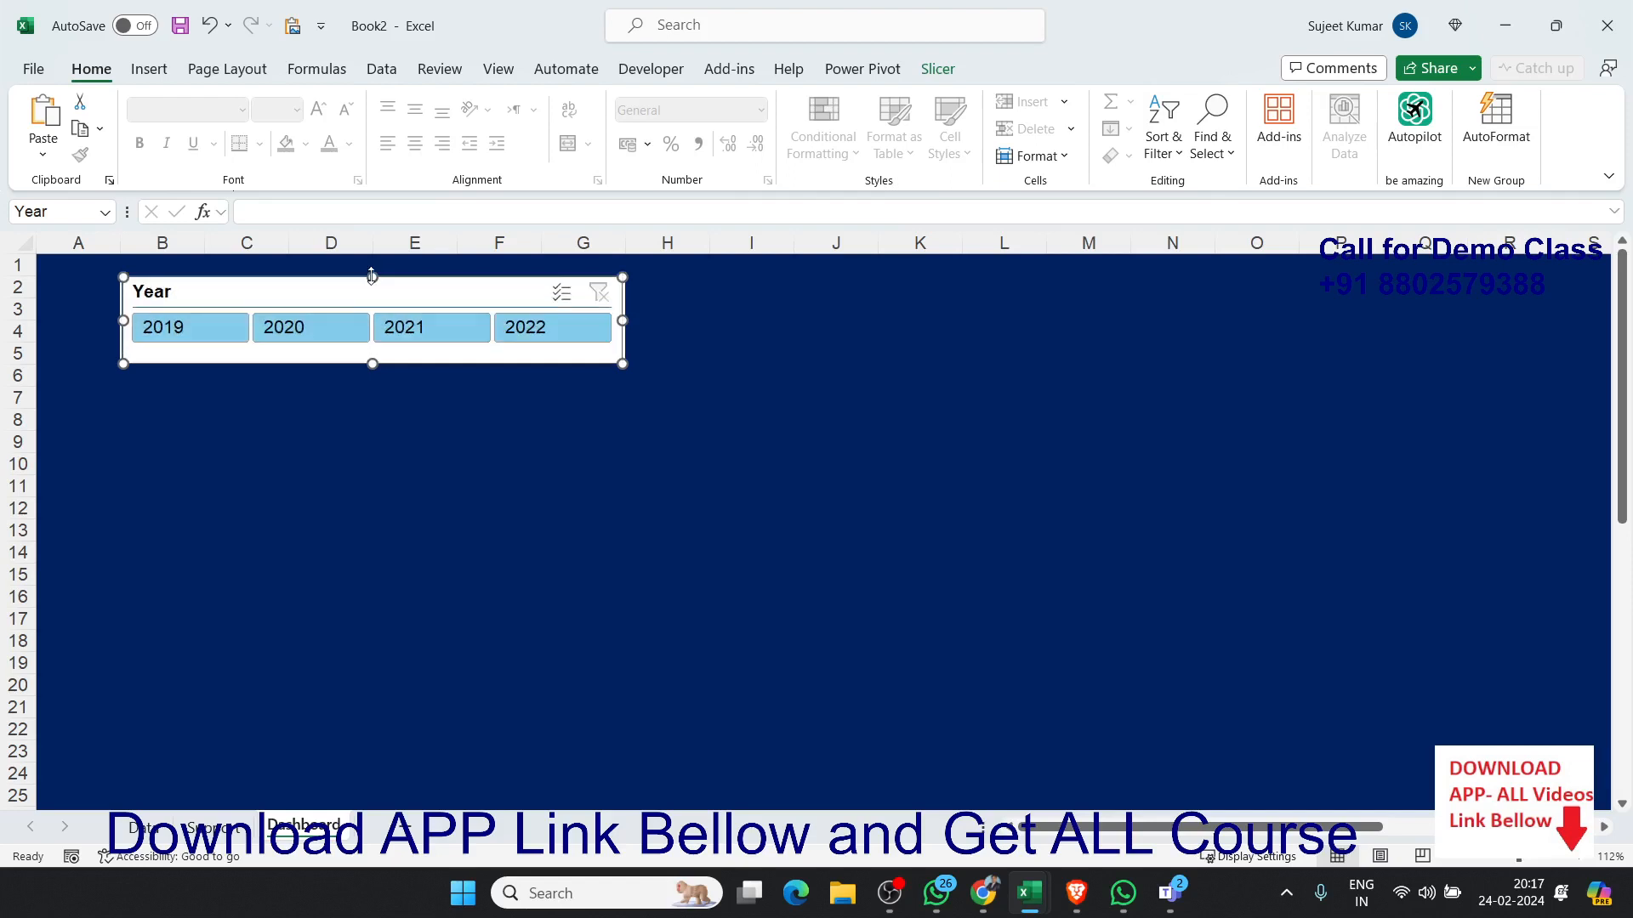
pyautogui.click(324, 419)
pyautogui.click(460, 286)
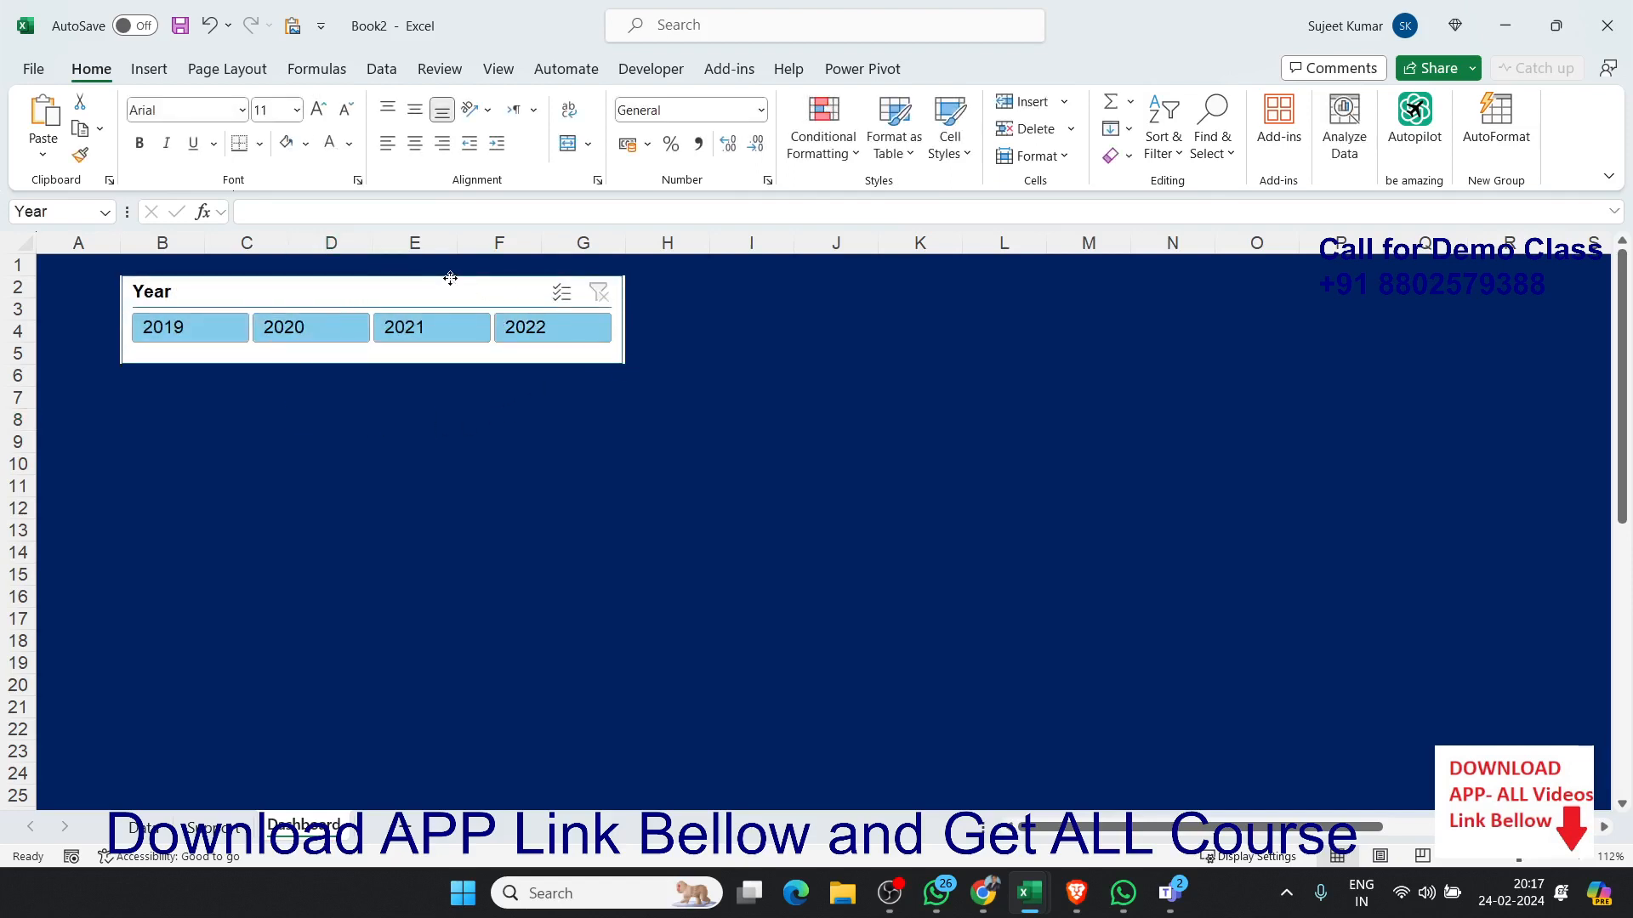
pyautogui.click(464, 511)
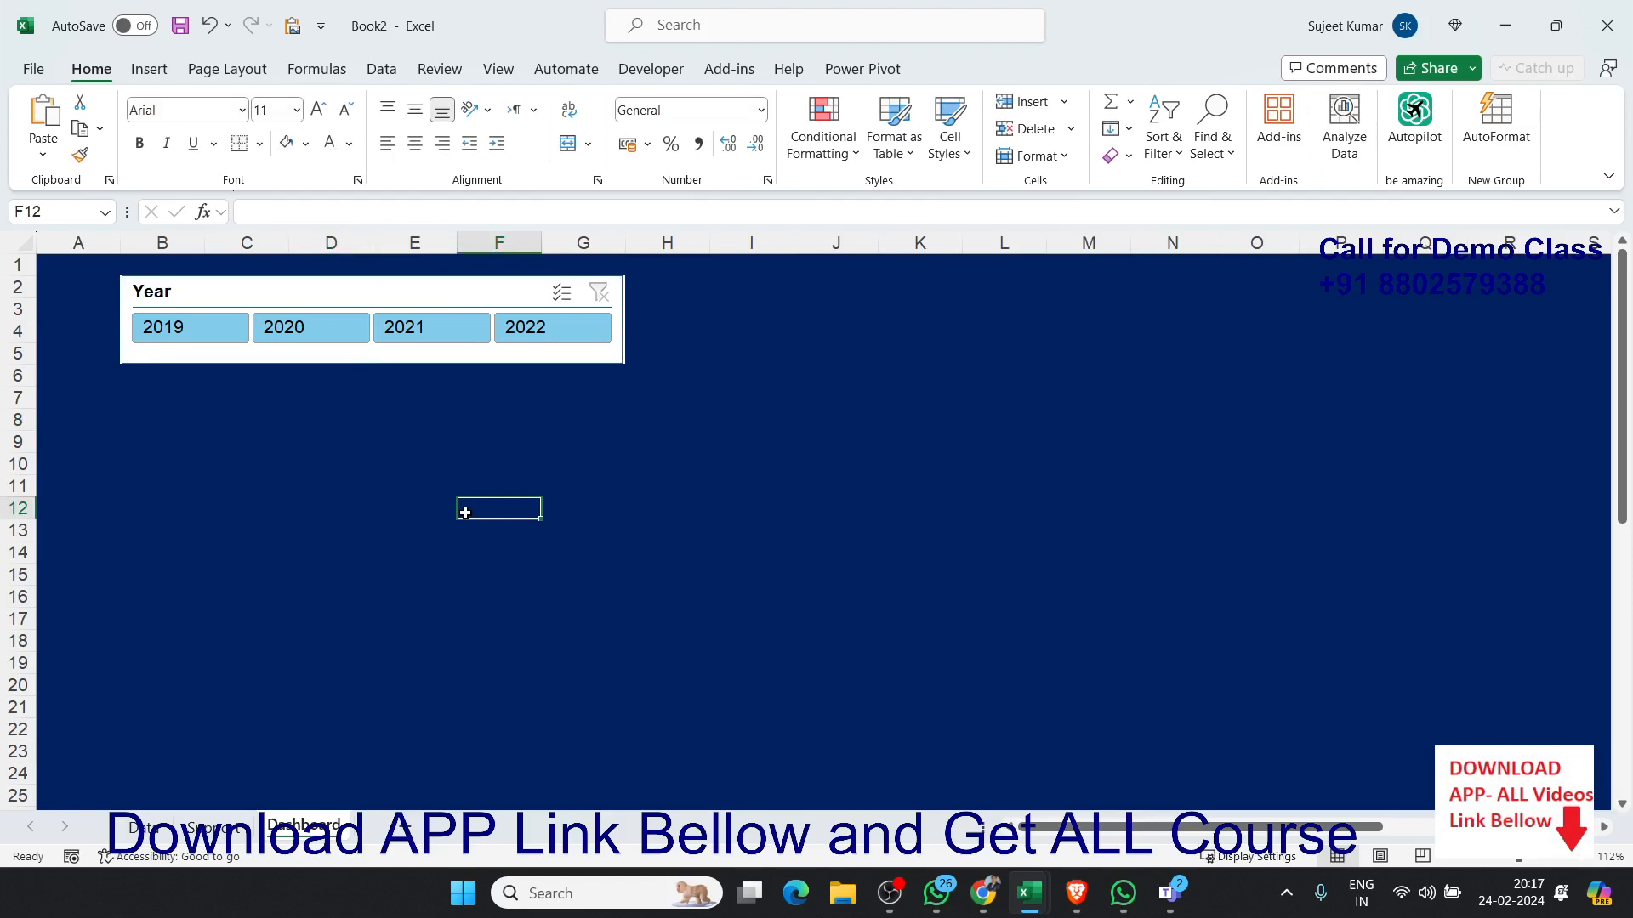
pyautogui.click(367, 481)
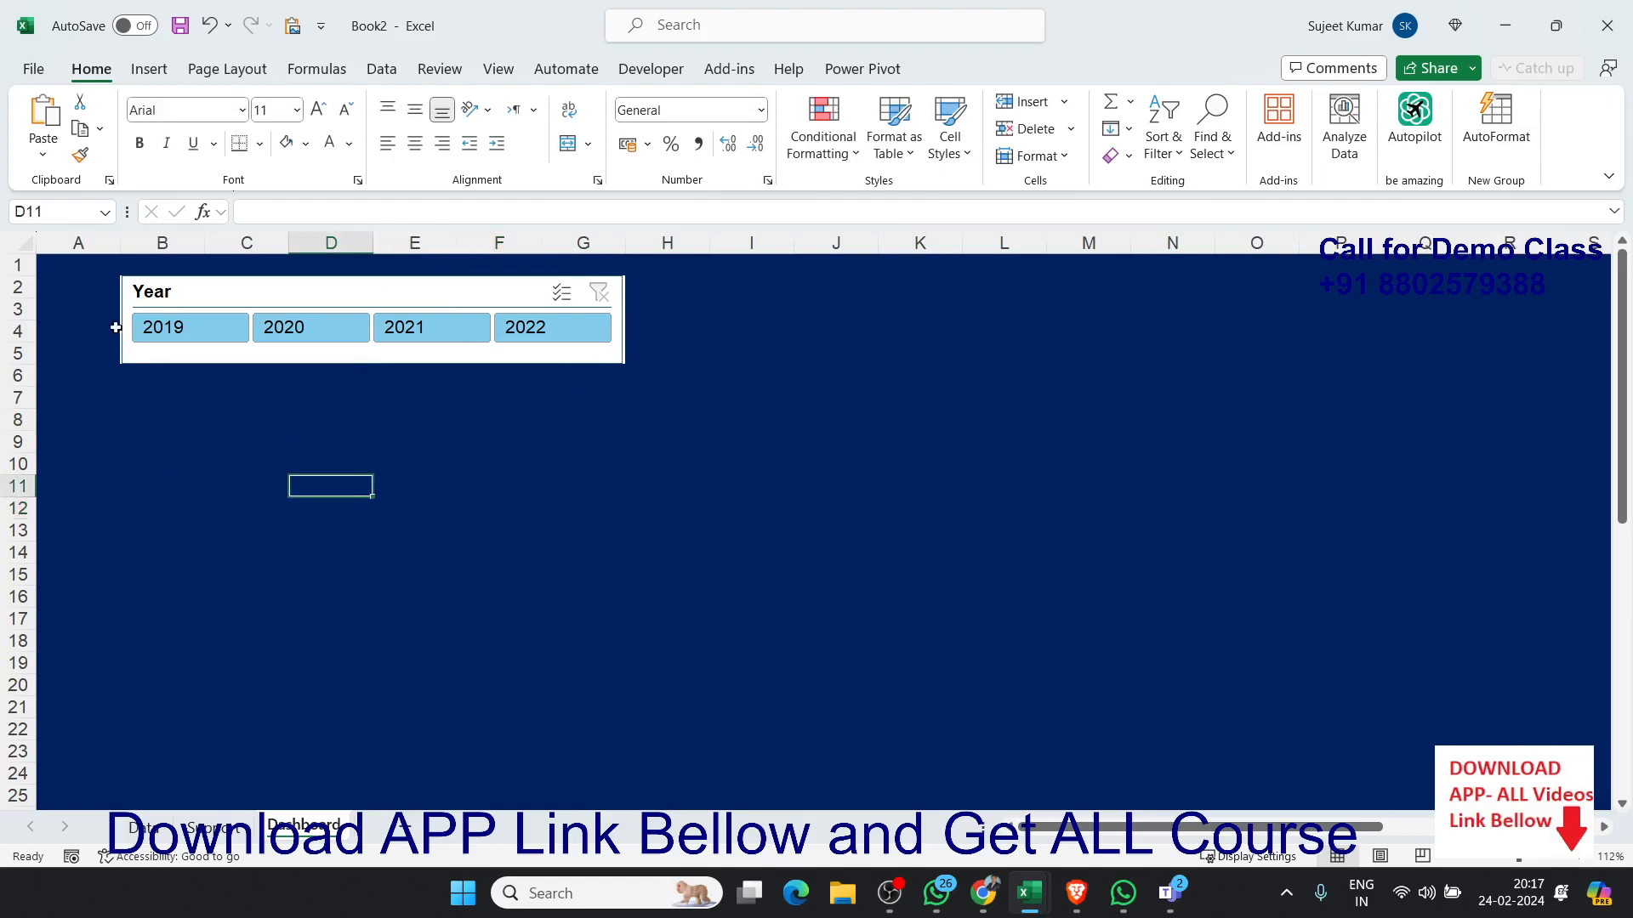
# Step: Narrow columns A and H into slim spacer columns on both sides of the Year slicer
pyautogui.click(90, 297)
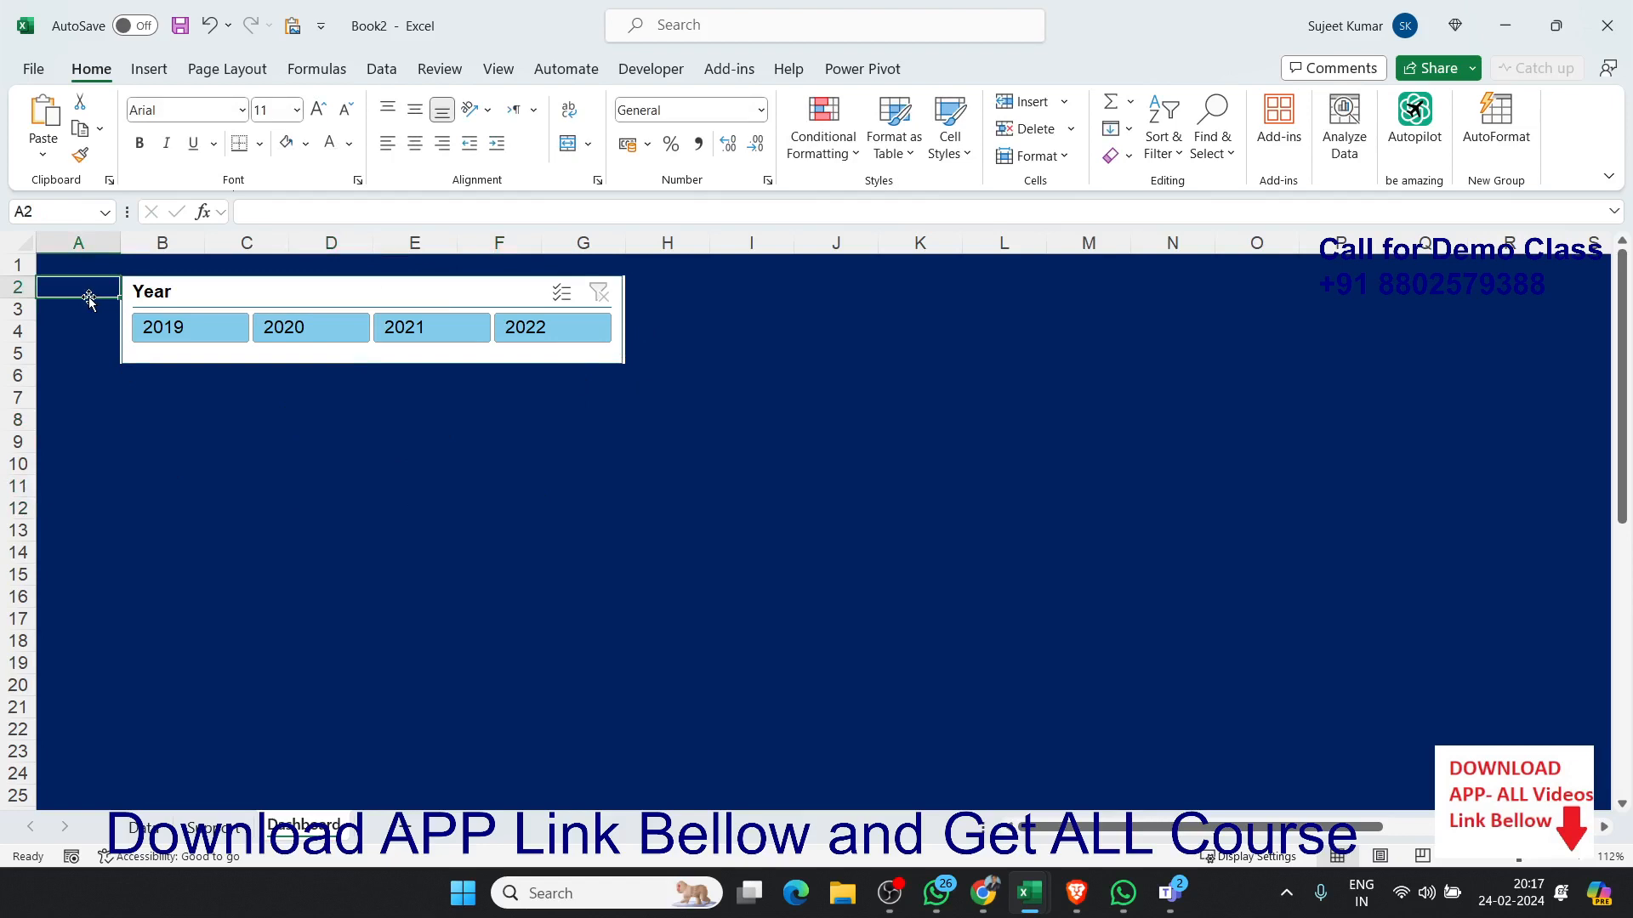
pyautogui.moveTo(120, 242); pyautogui.dragTo(60, 237)
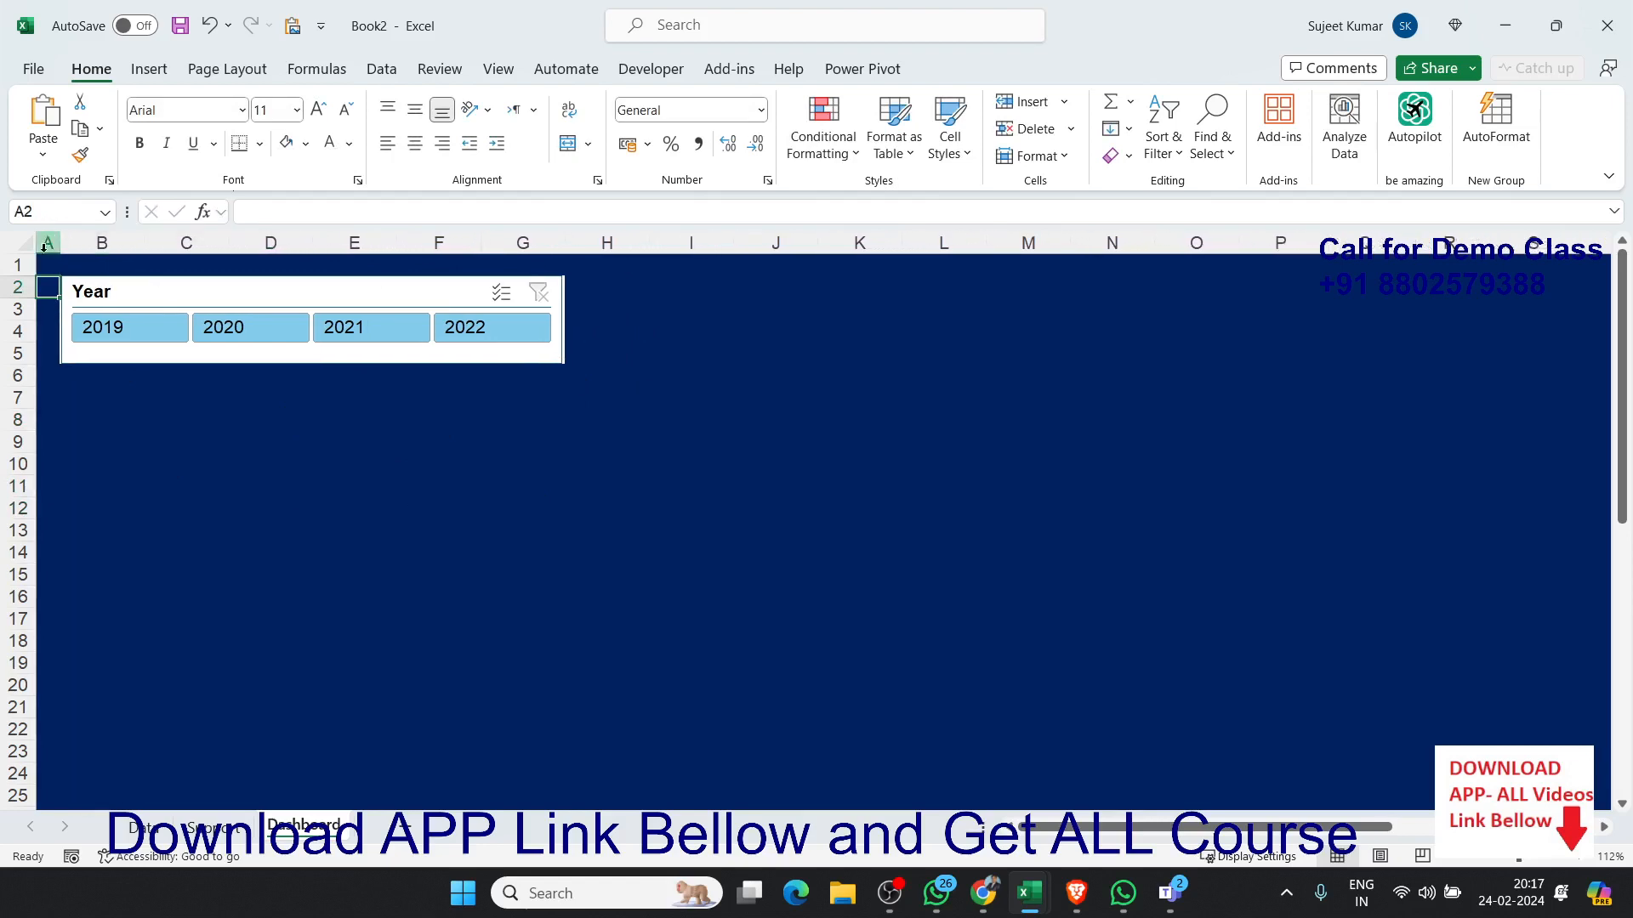
pyautogui.click(167, 507)
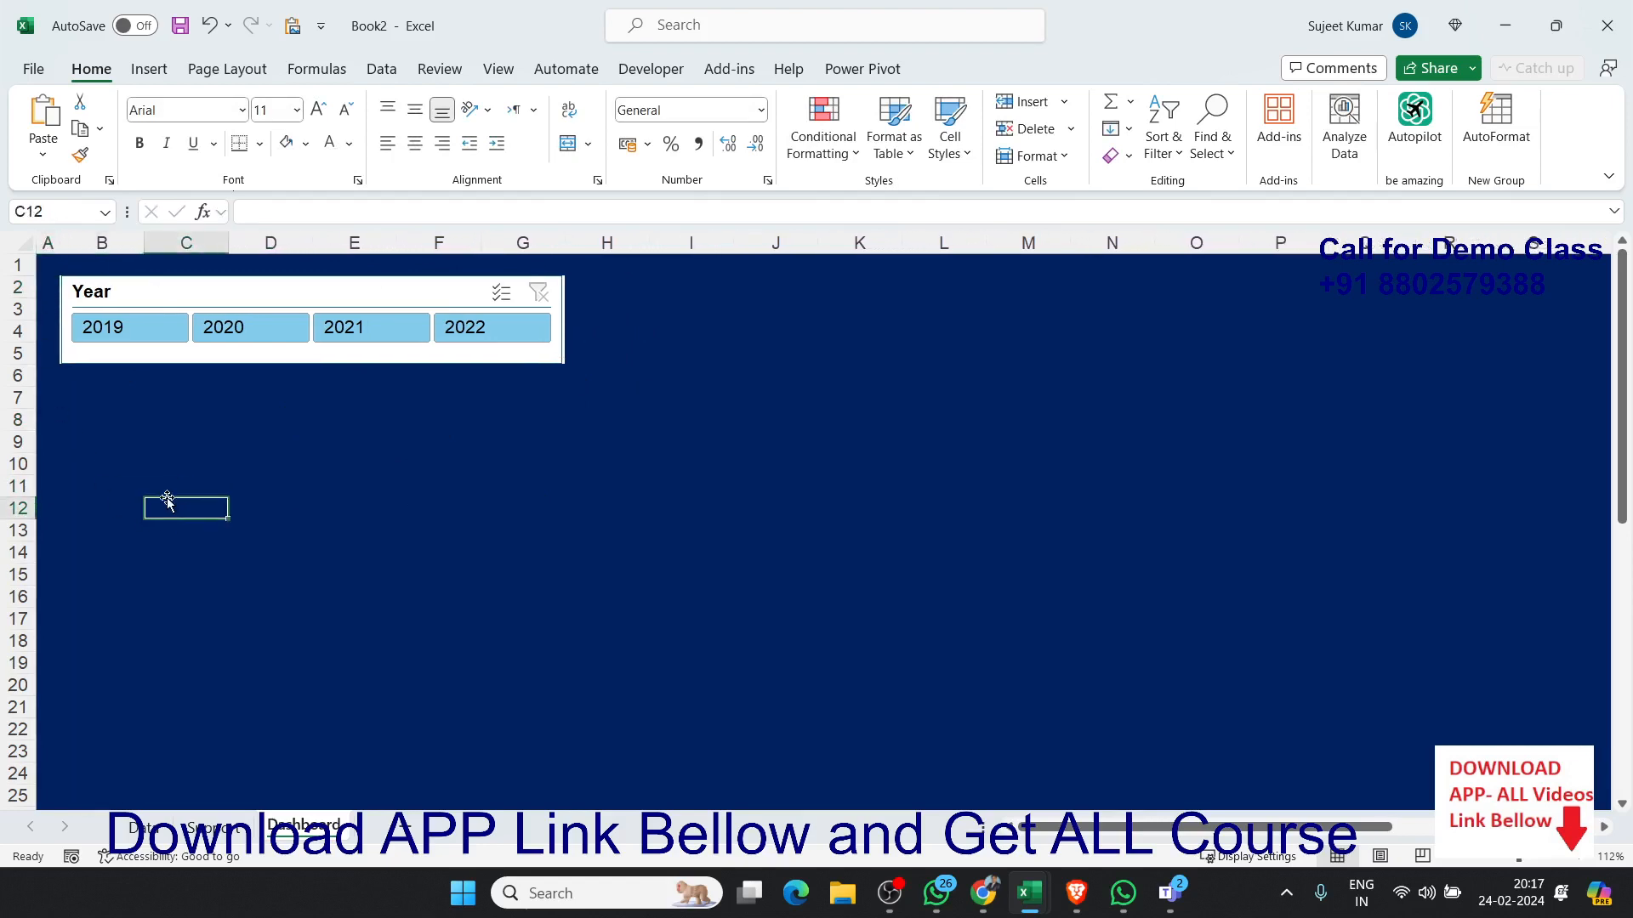
pyautogui.click(723, 297)
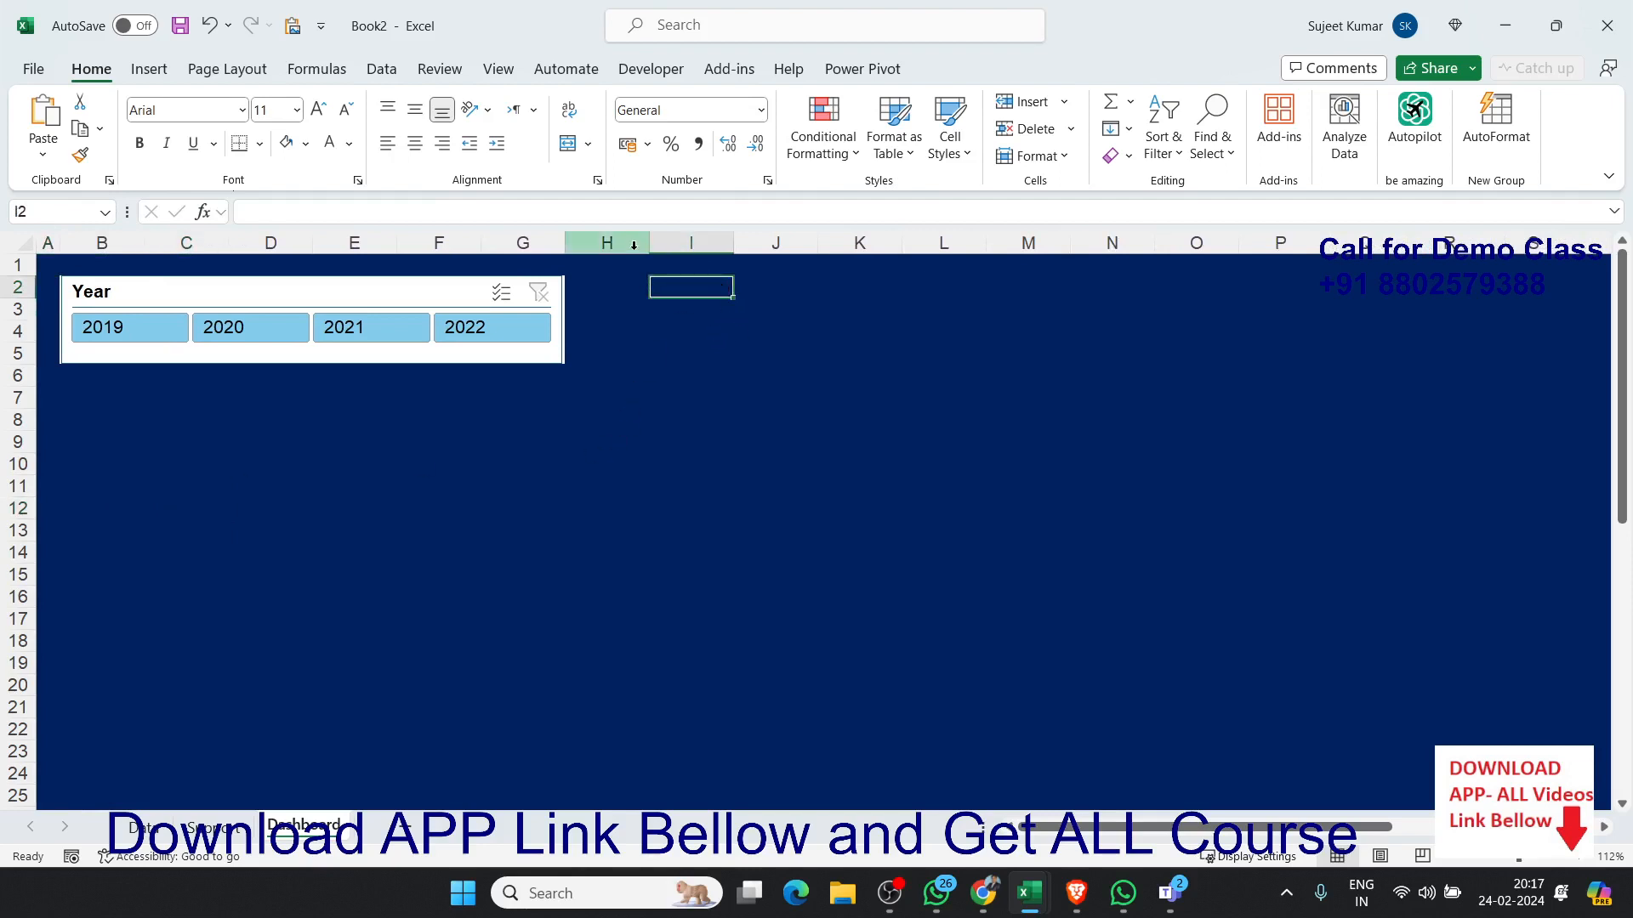
pyautogui.moveTo(649, 244); pyautogui.dragTo(588, 253)
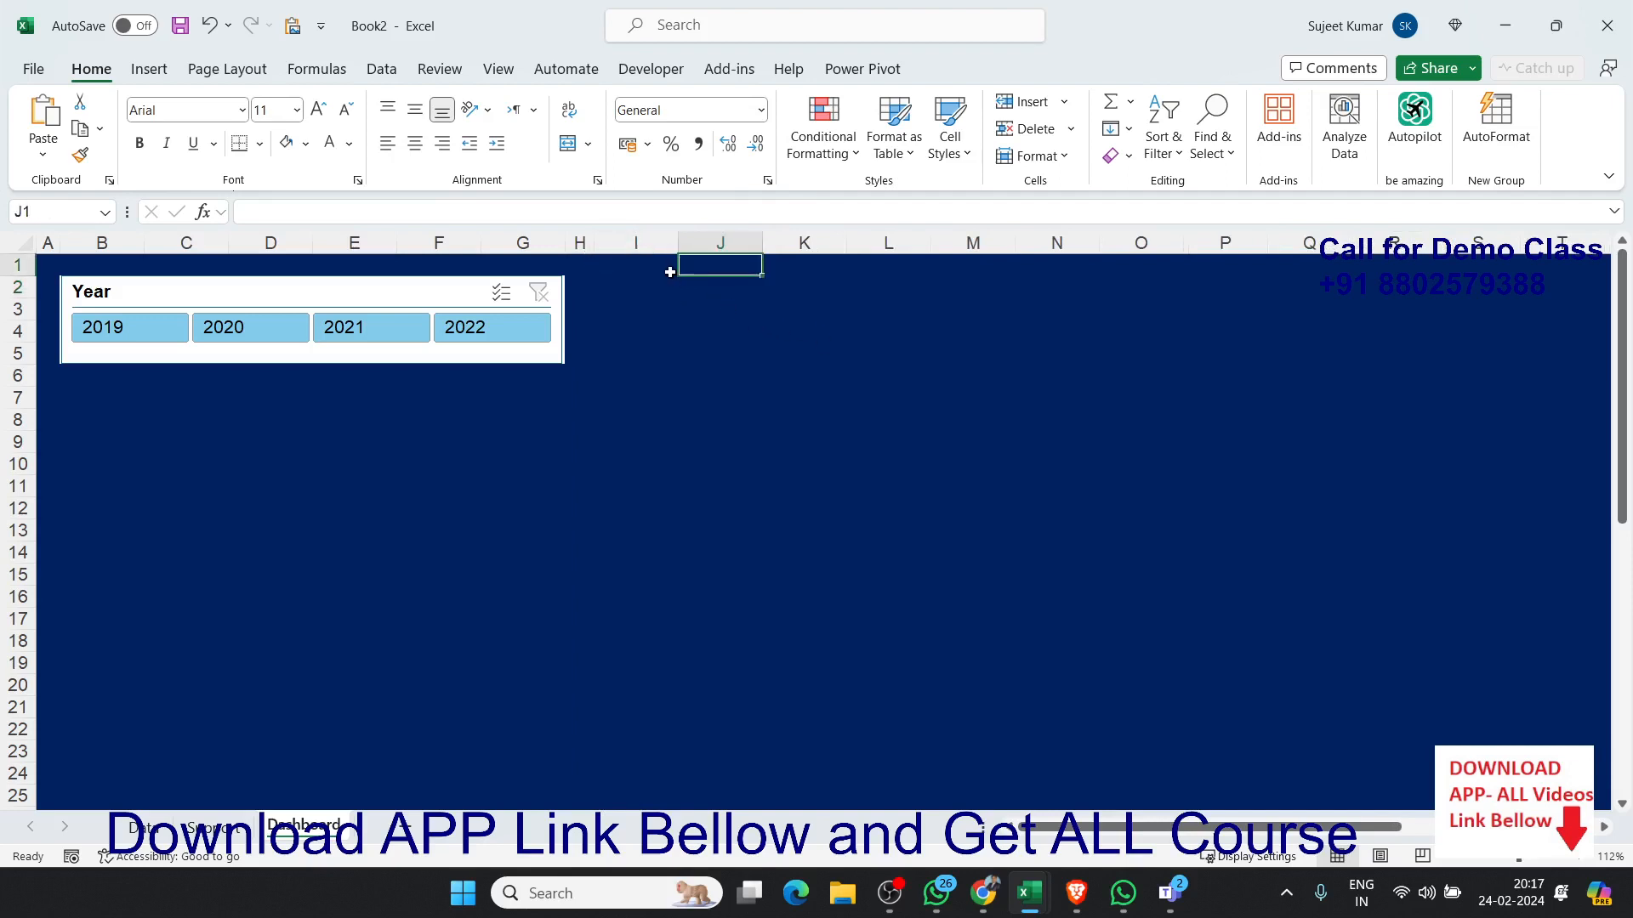
# Step: Fill the range I3:K5 beside the Year slicer with the green theme colour
pyautogui.click(670, 272)
pyautogui.moveTo(670, 271); pyautogui.dragTo(719, 267)
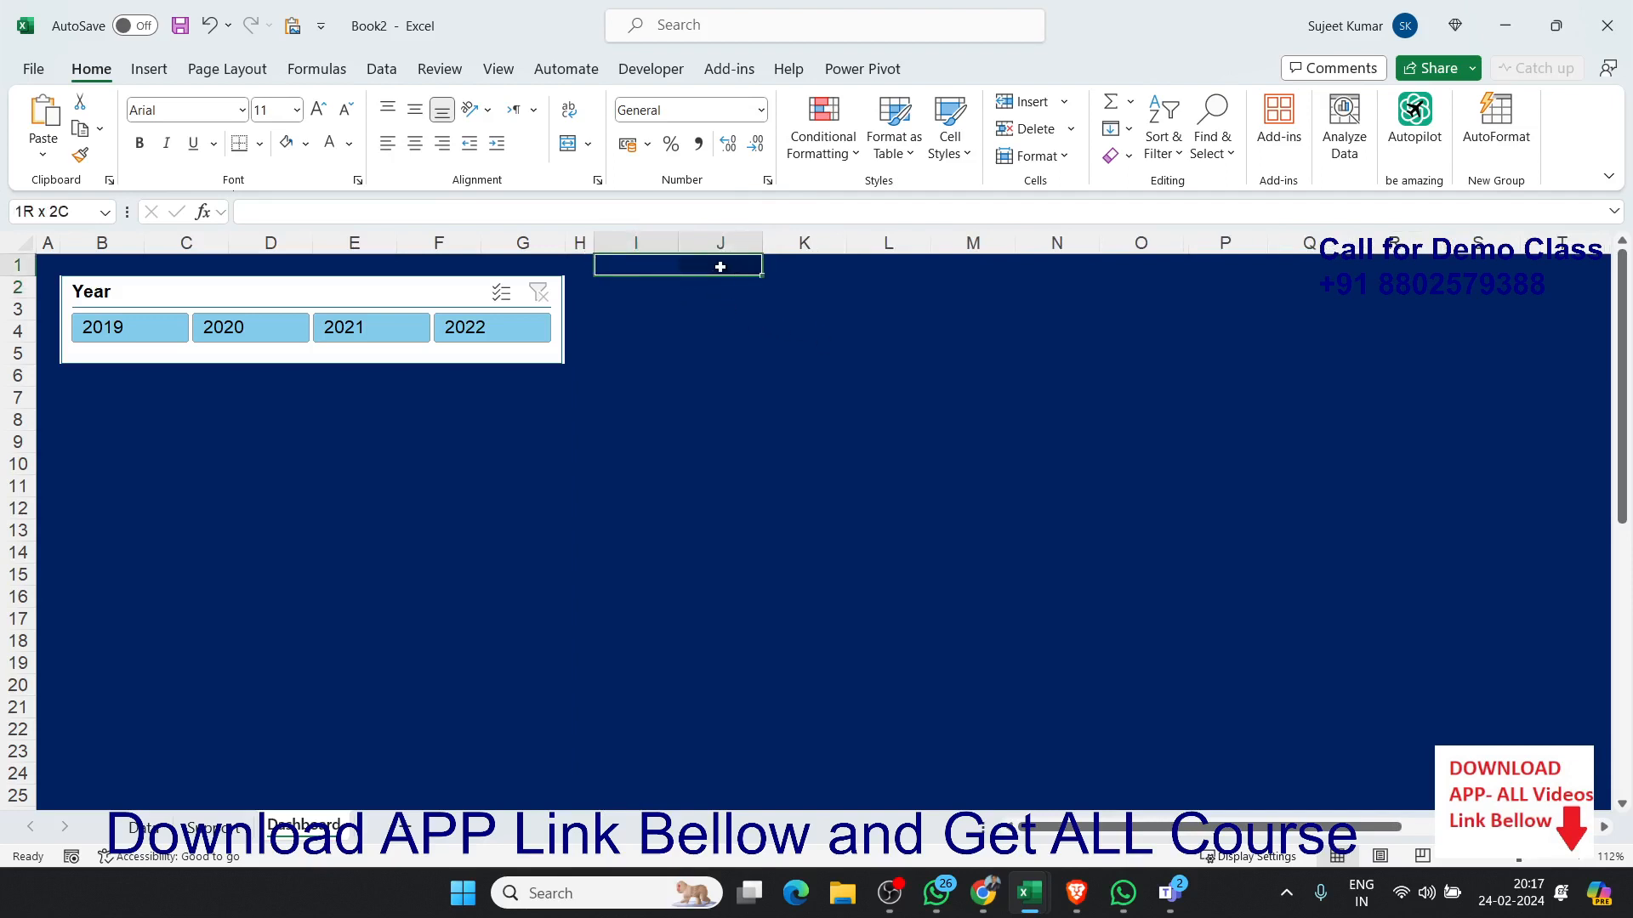
pyautogui.click(642, 301)
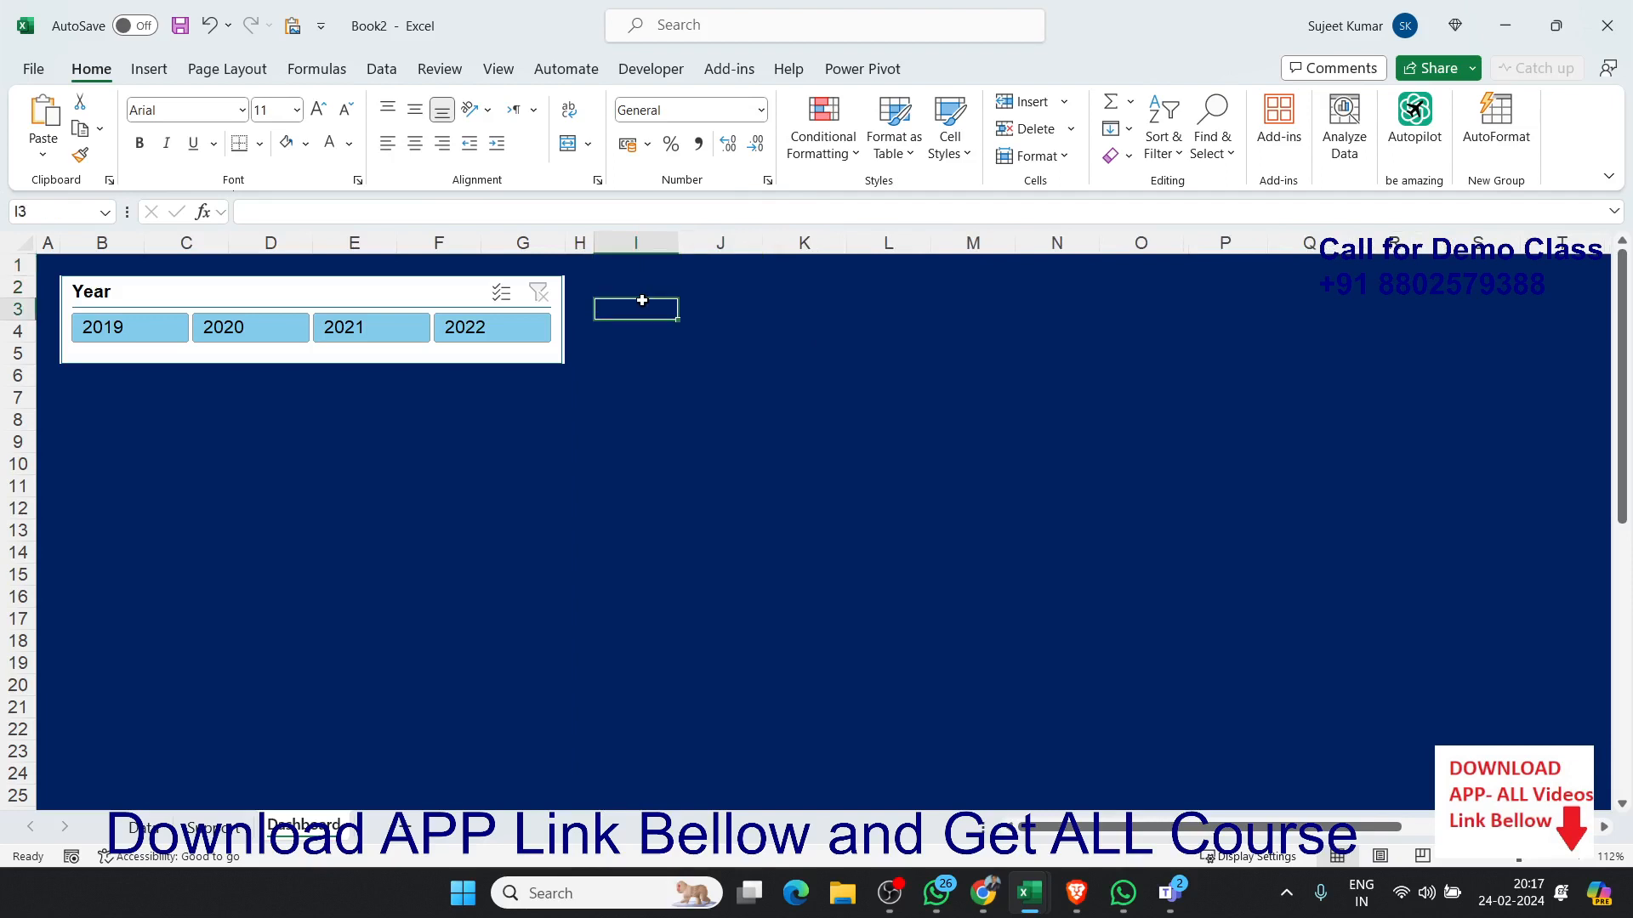
pyautogui.moveTo(642, 300); pyautogui.dragTo(790, 364)
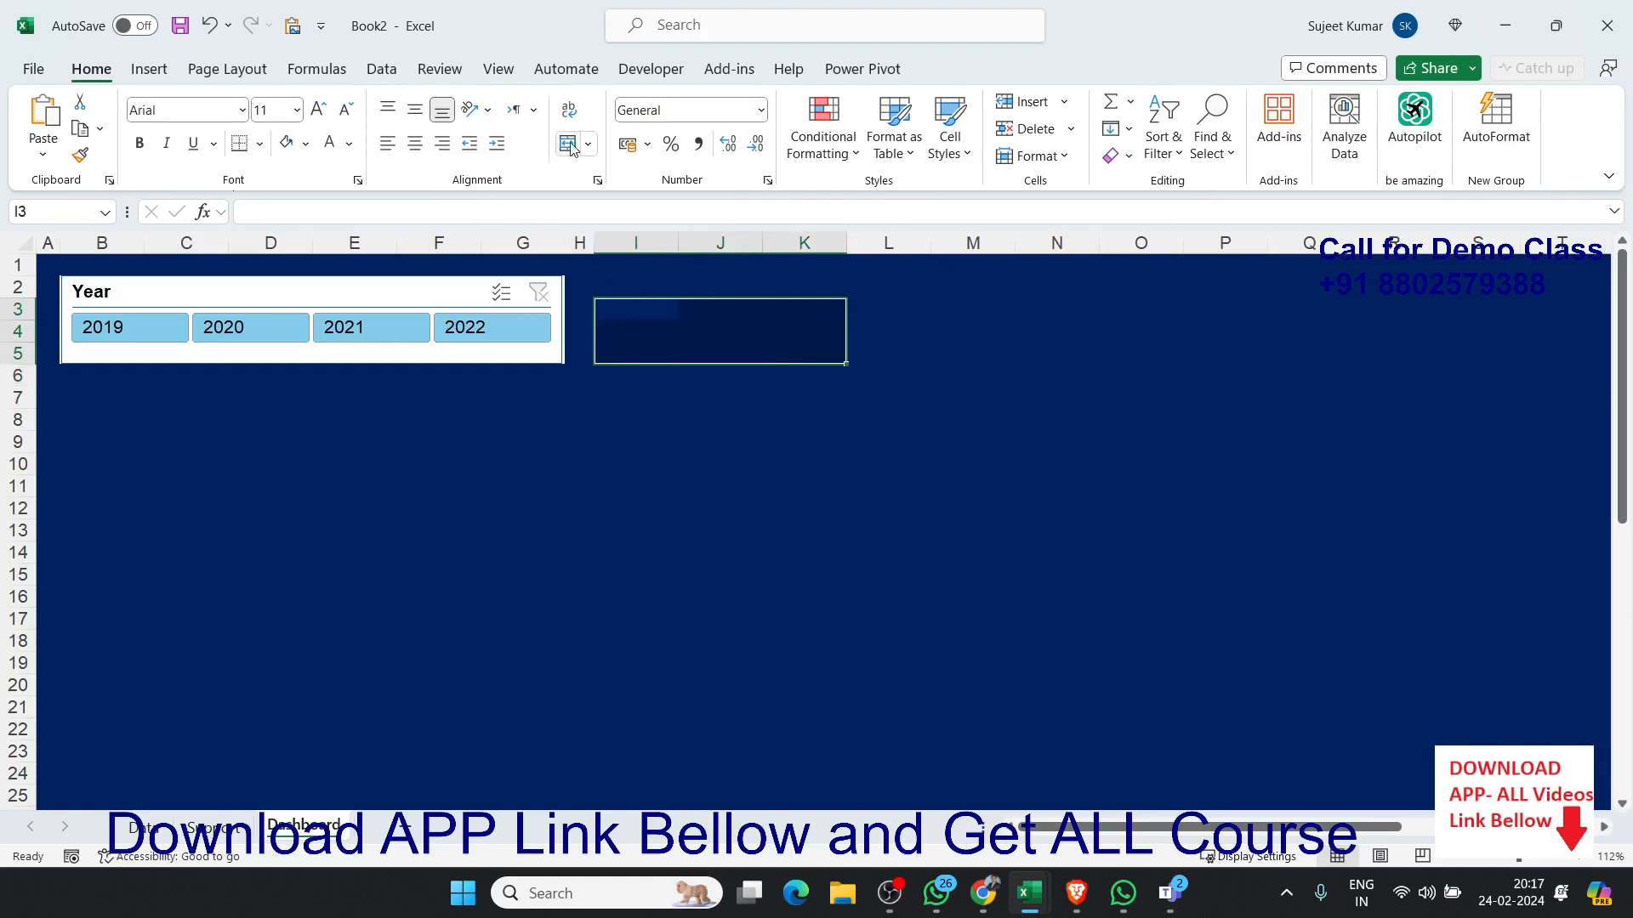
pyautogui.click(306, 144)
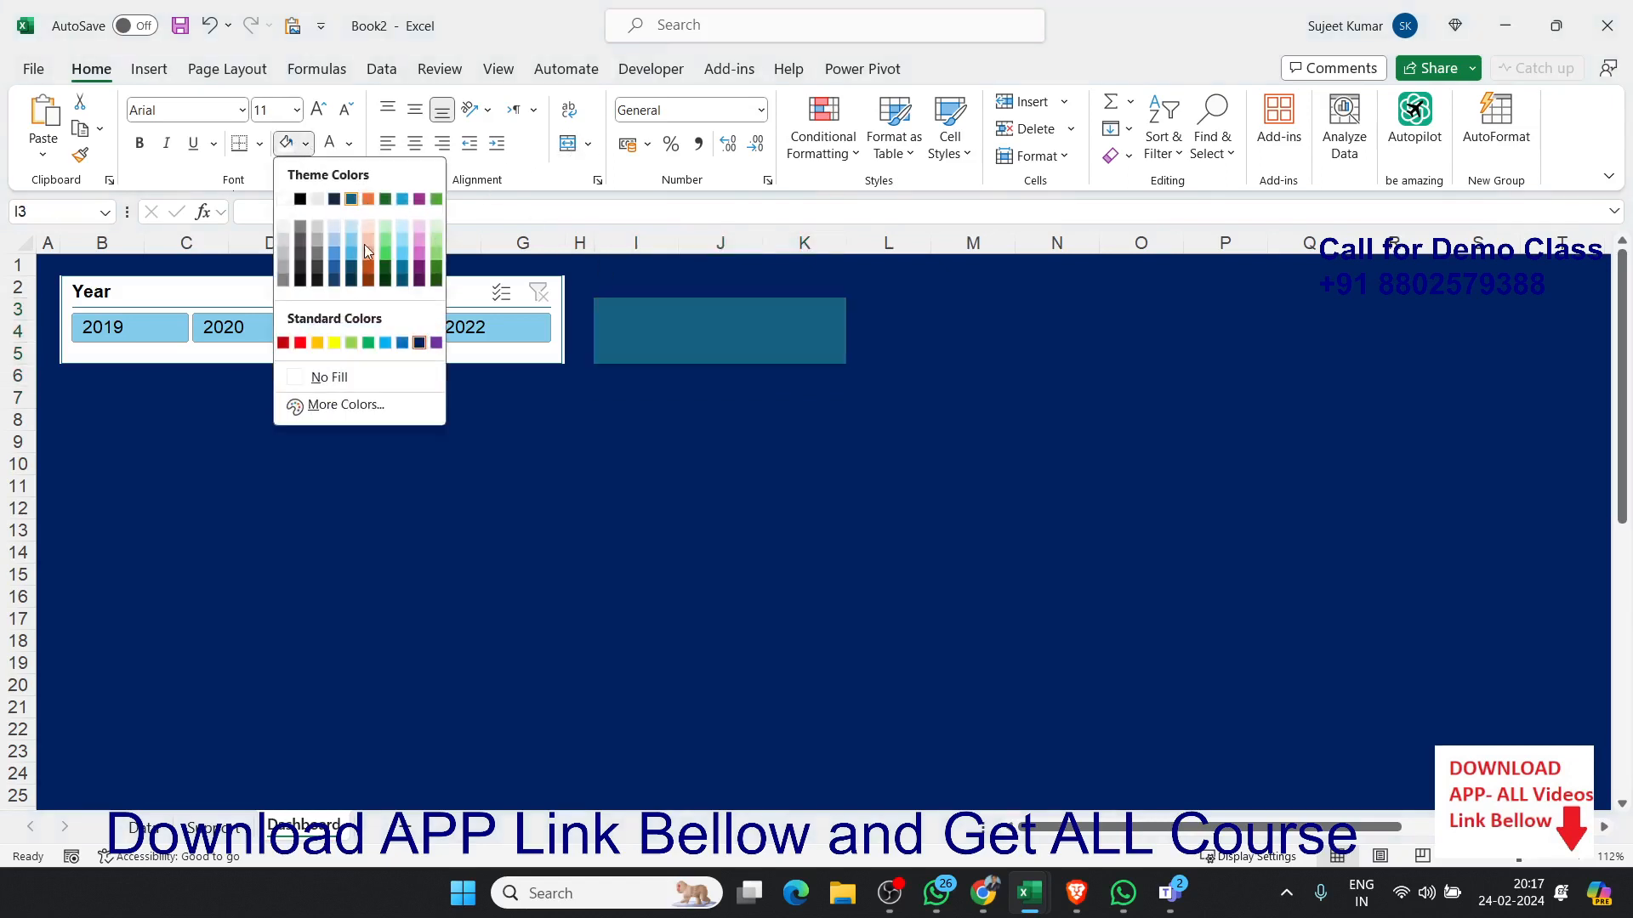
pyautogui.click(437, 200)
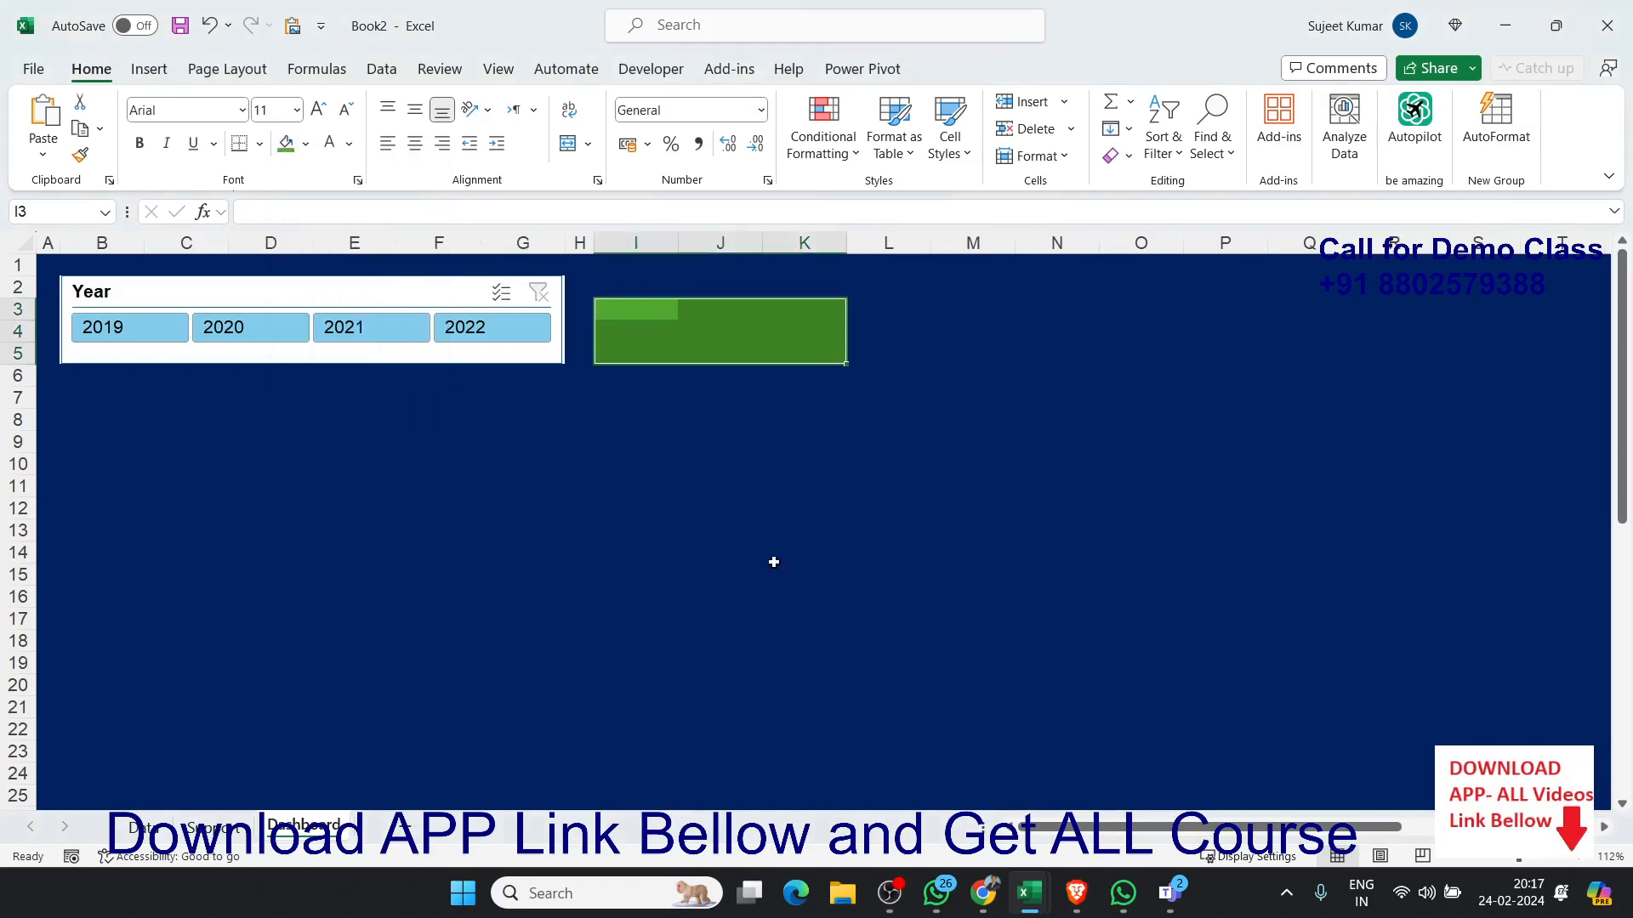
pyautogui.click(774, 554)
# Step: Insert a narrow column before column I and fill I3:L5 with the same green
pyautogui.click(649, 282)
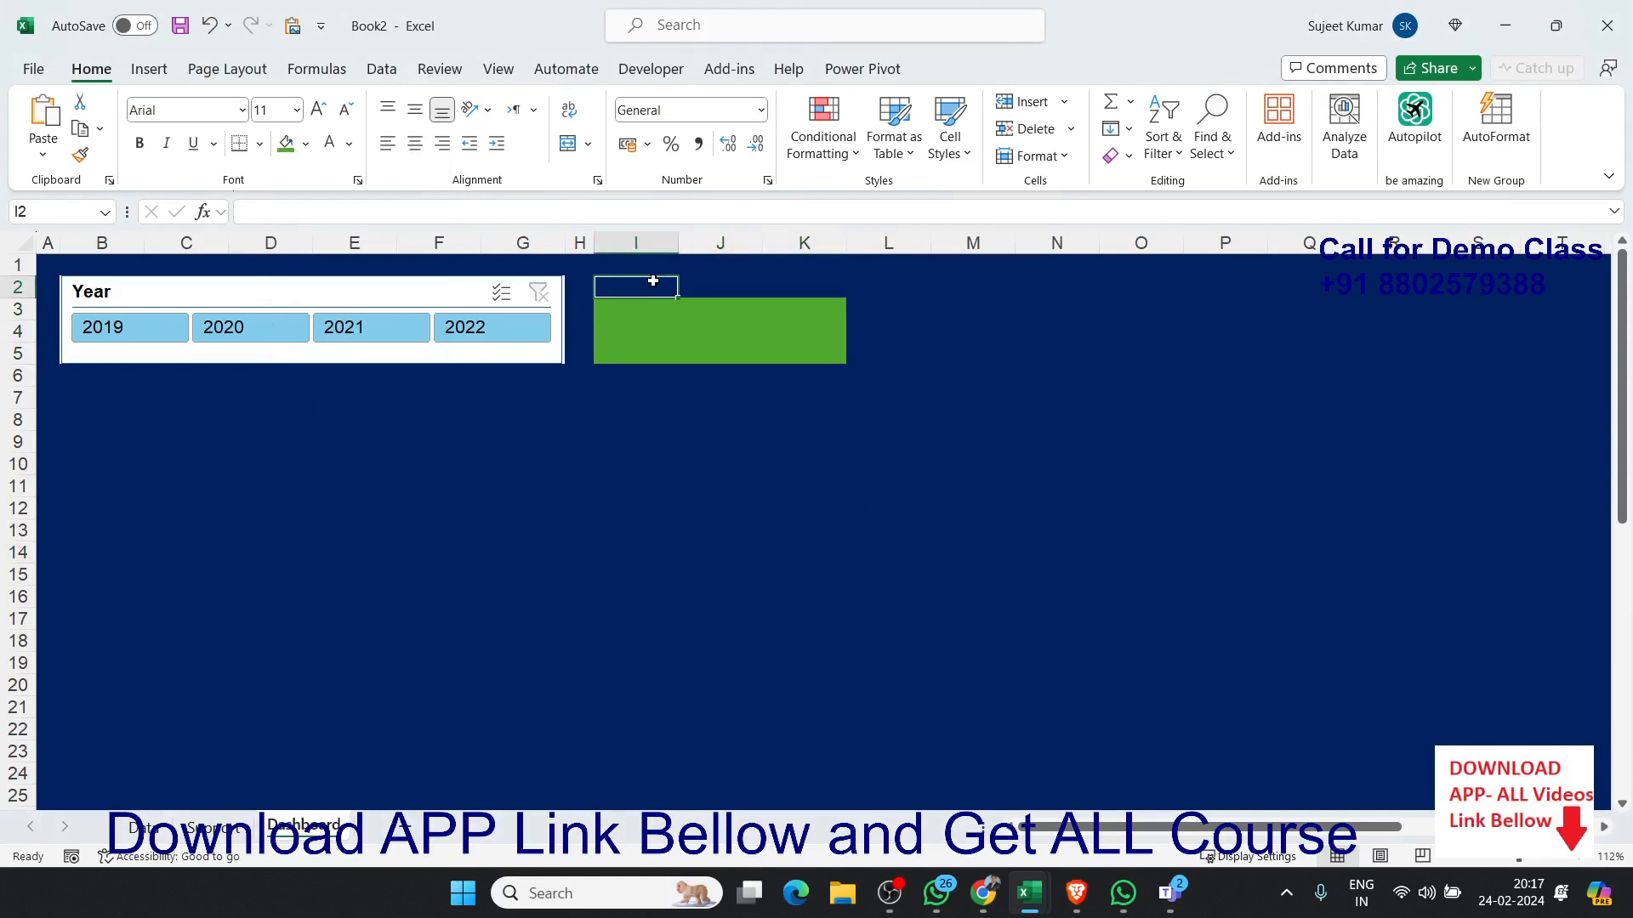
pyautogui.click(718, 268)
pyautogui.click(780, 268)
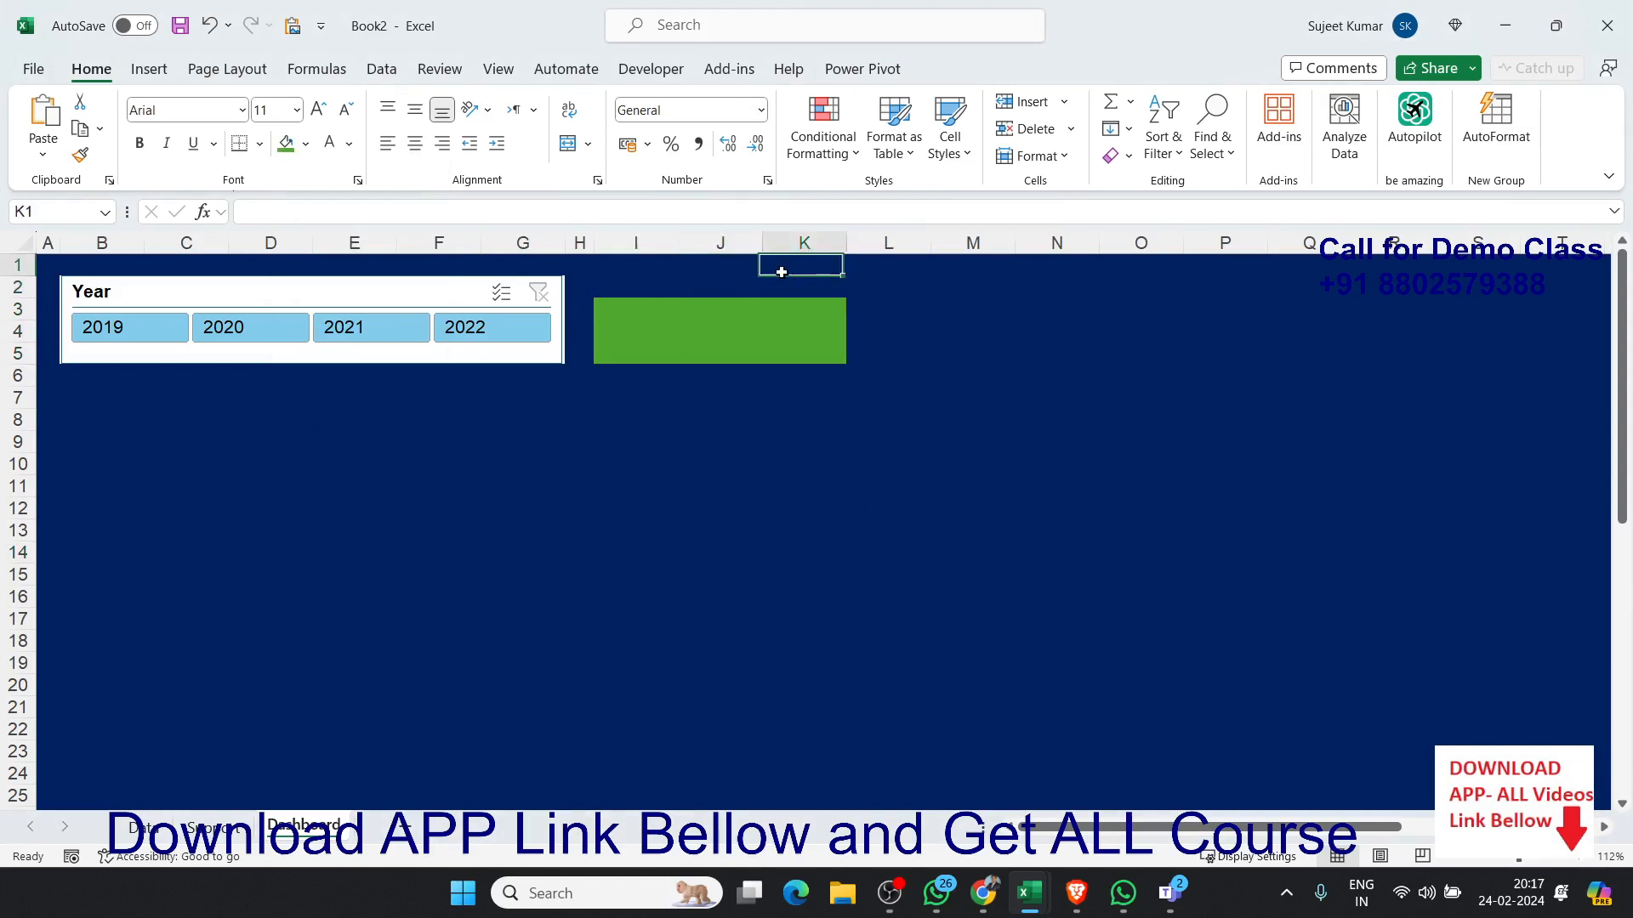
pyautogui.click(708, 268)
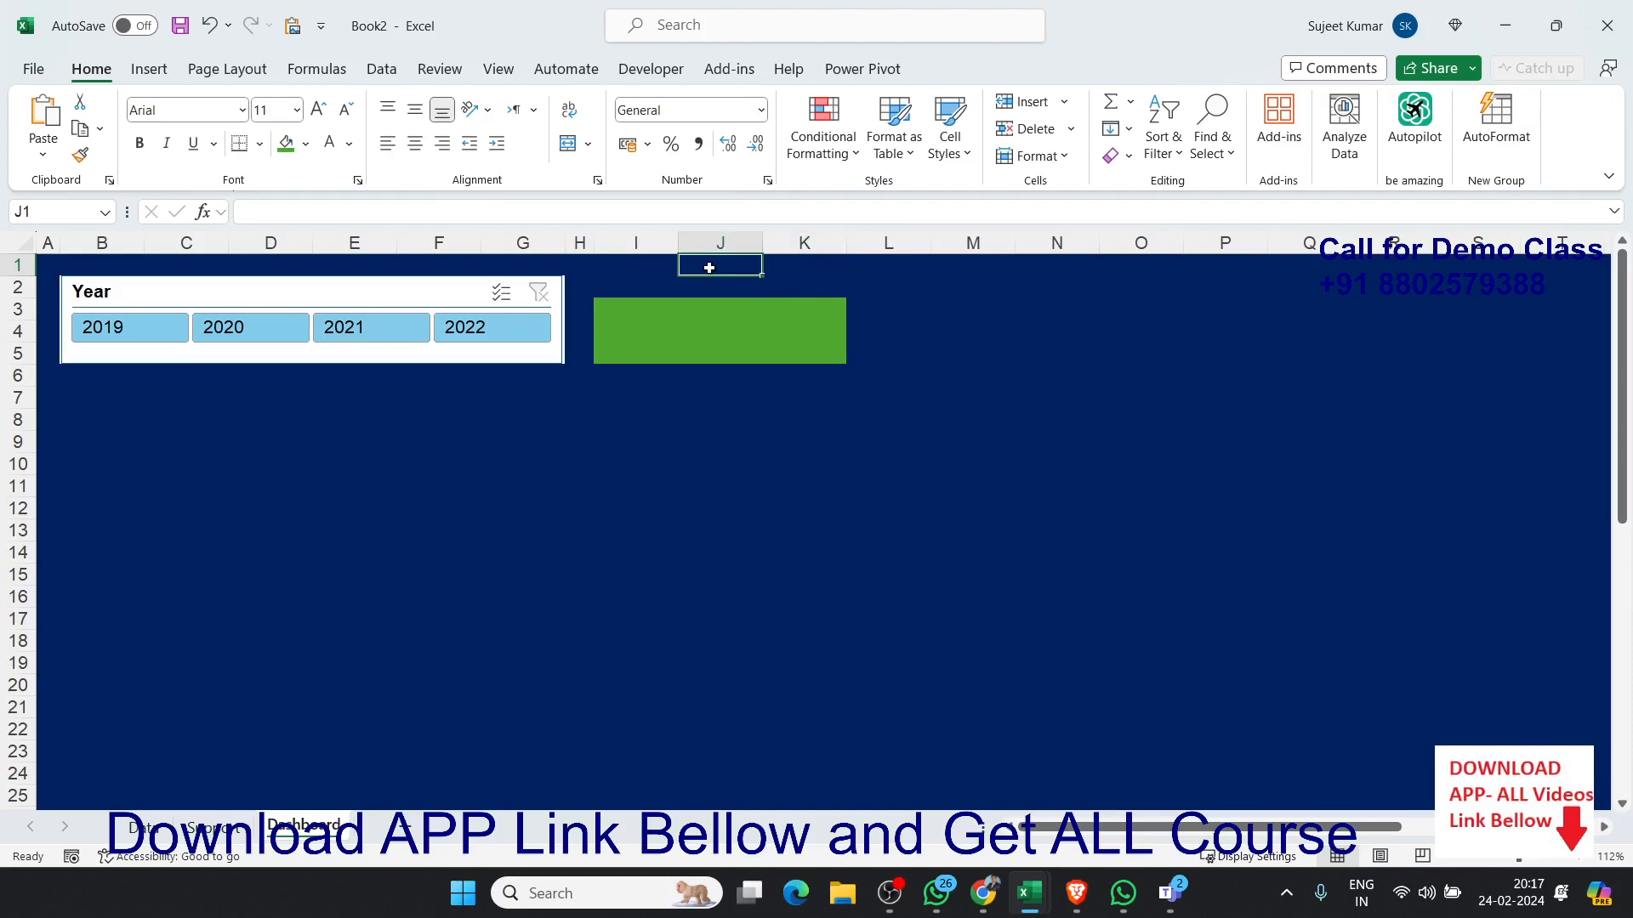
pyautogui.click(639, 244)
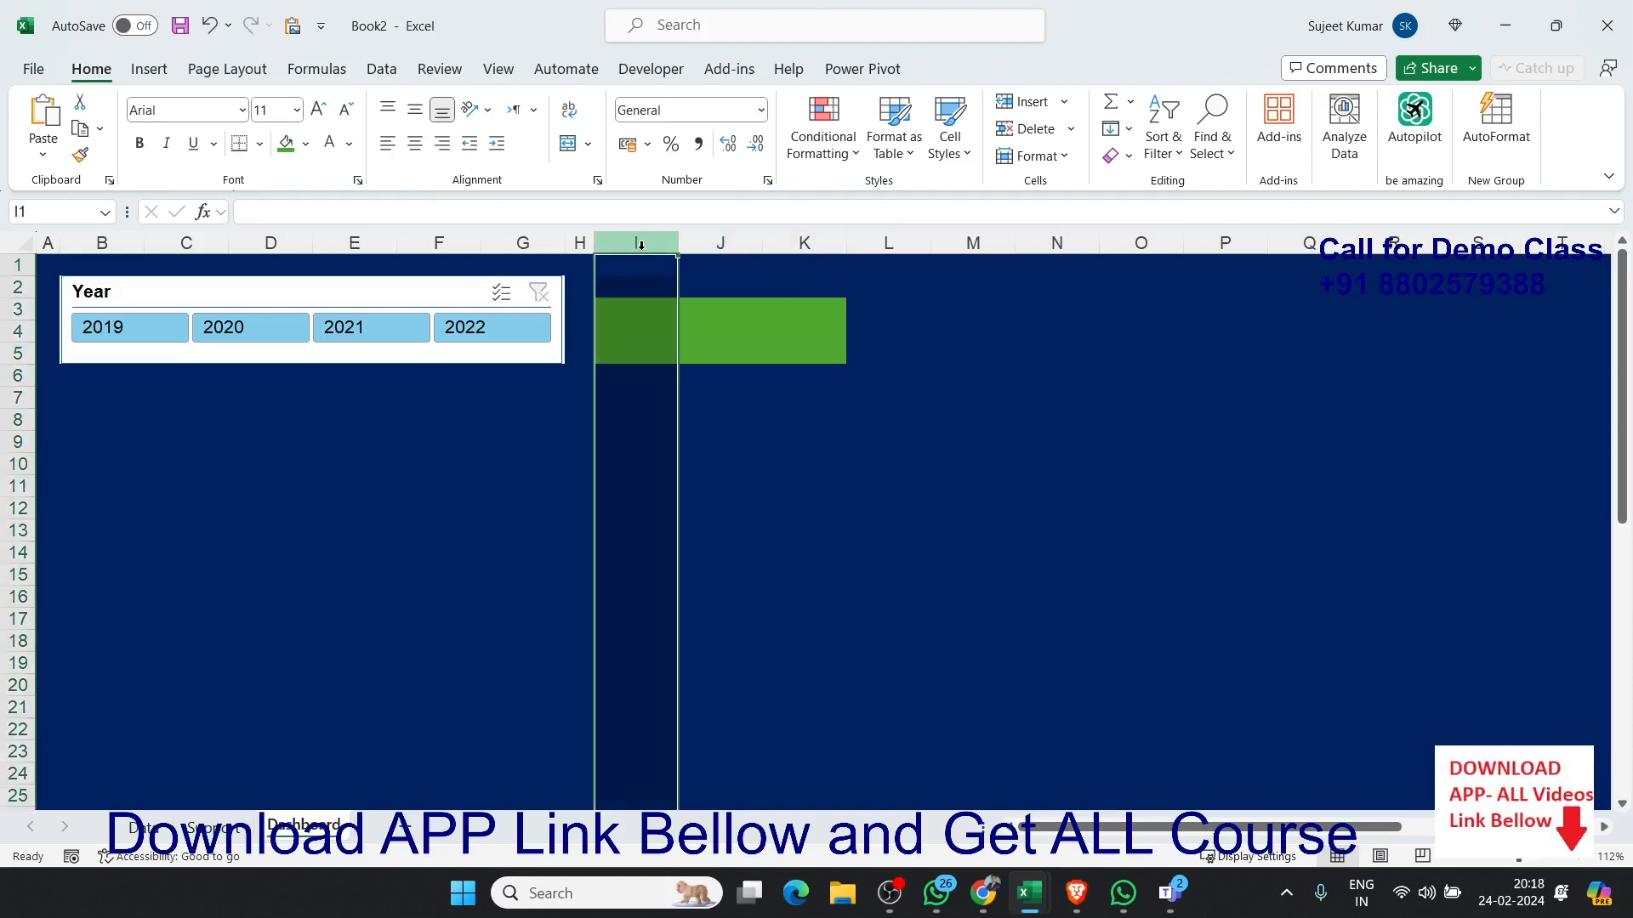
pyautogui.hotkey('ctrl', 'shift', '+')
pyautogui.click(671, 287)
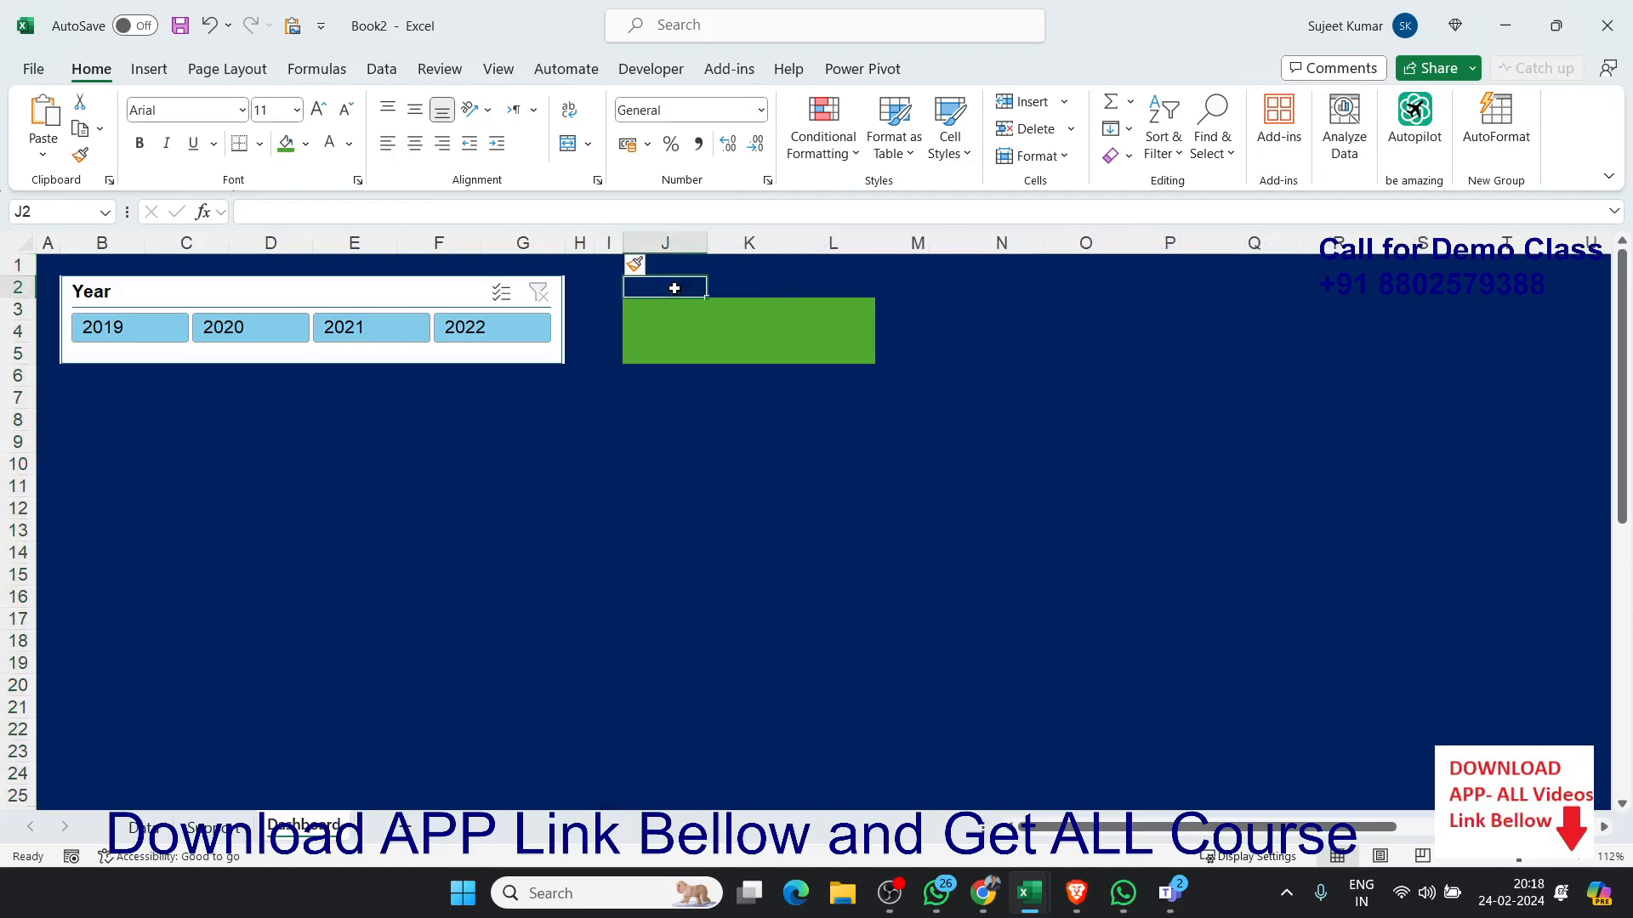
pyautogui.moveTo(604, 306); pyautogui.dragTo(815, 355)
pyautogui.click(286, 143)
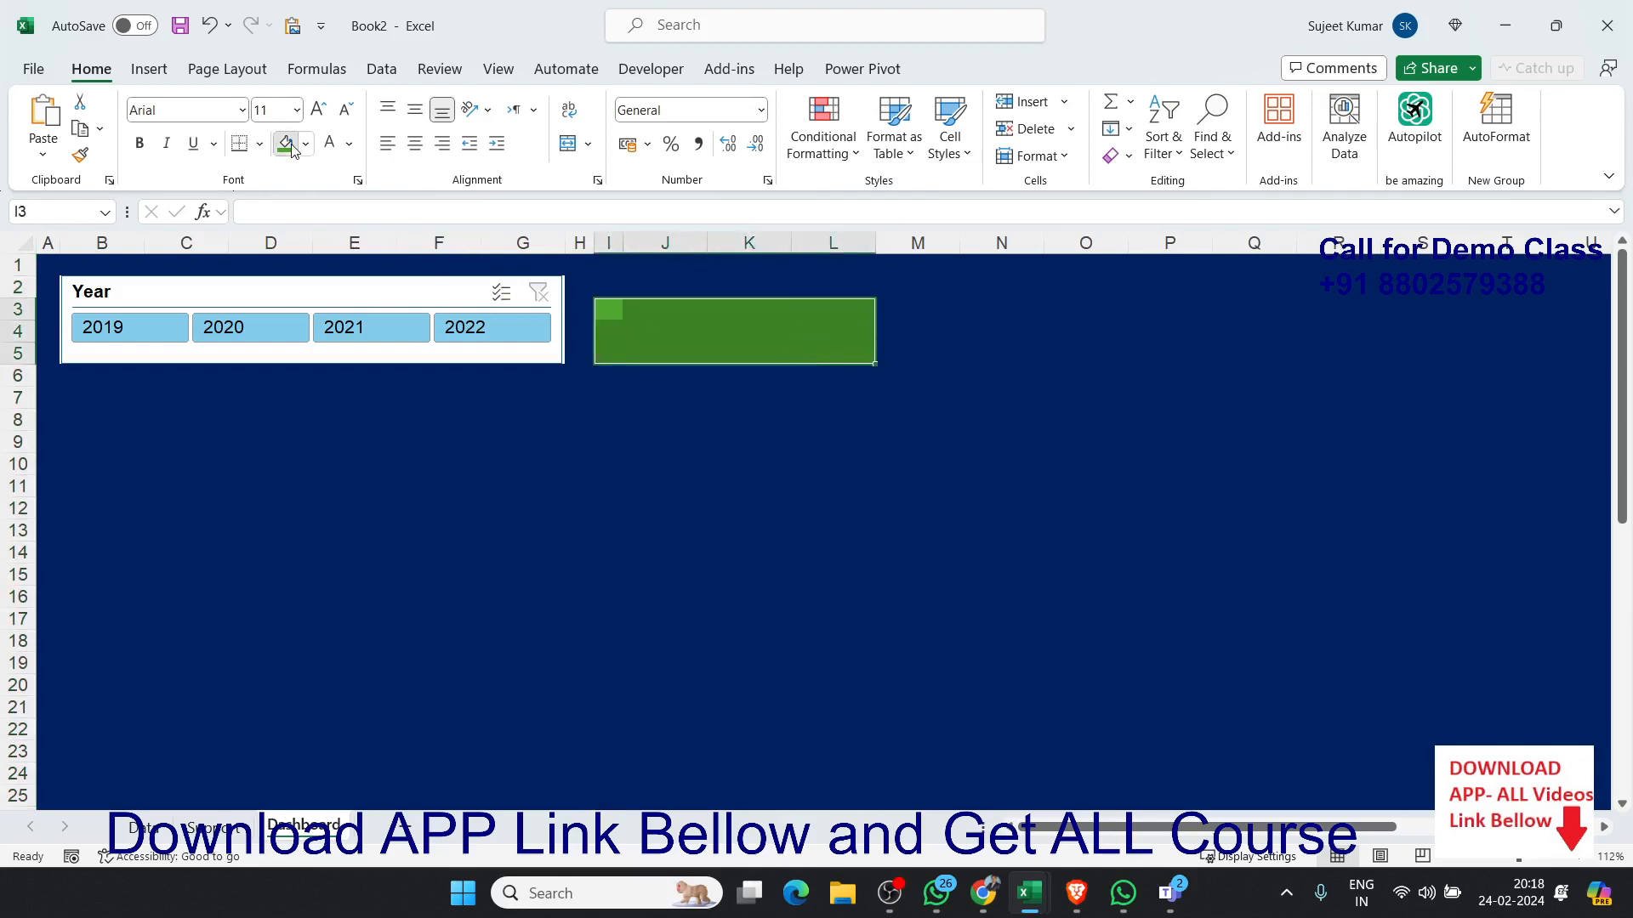
# Step: Narrow column L so the green card has a slim margin matching the one in column I
pyautogui.click(829, 375)
pyautogui.moveTo(875, 240); pyautogui.dragTo(813, 252)
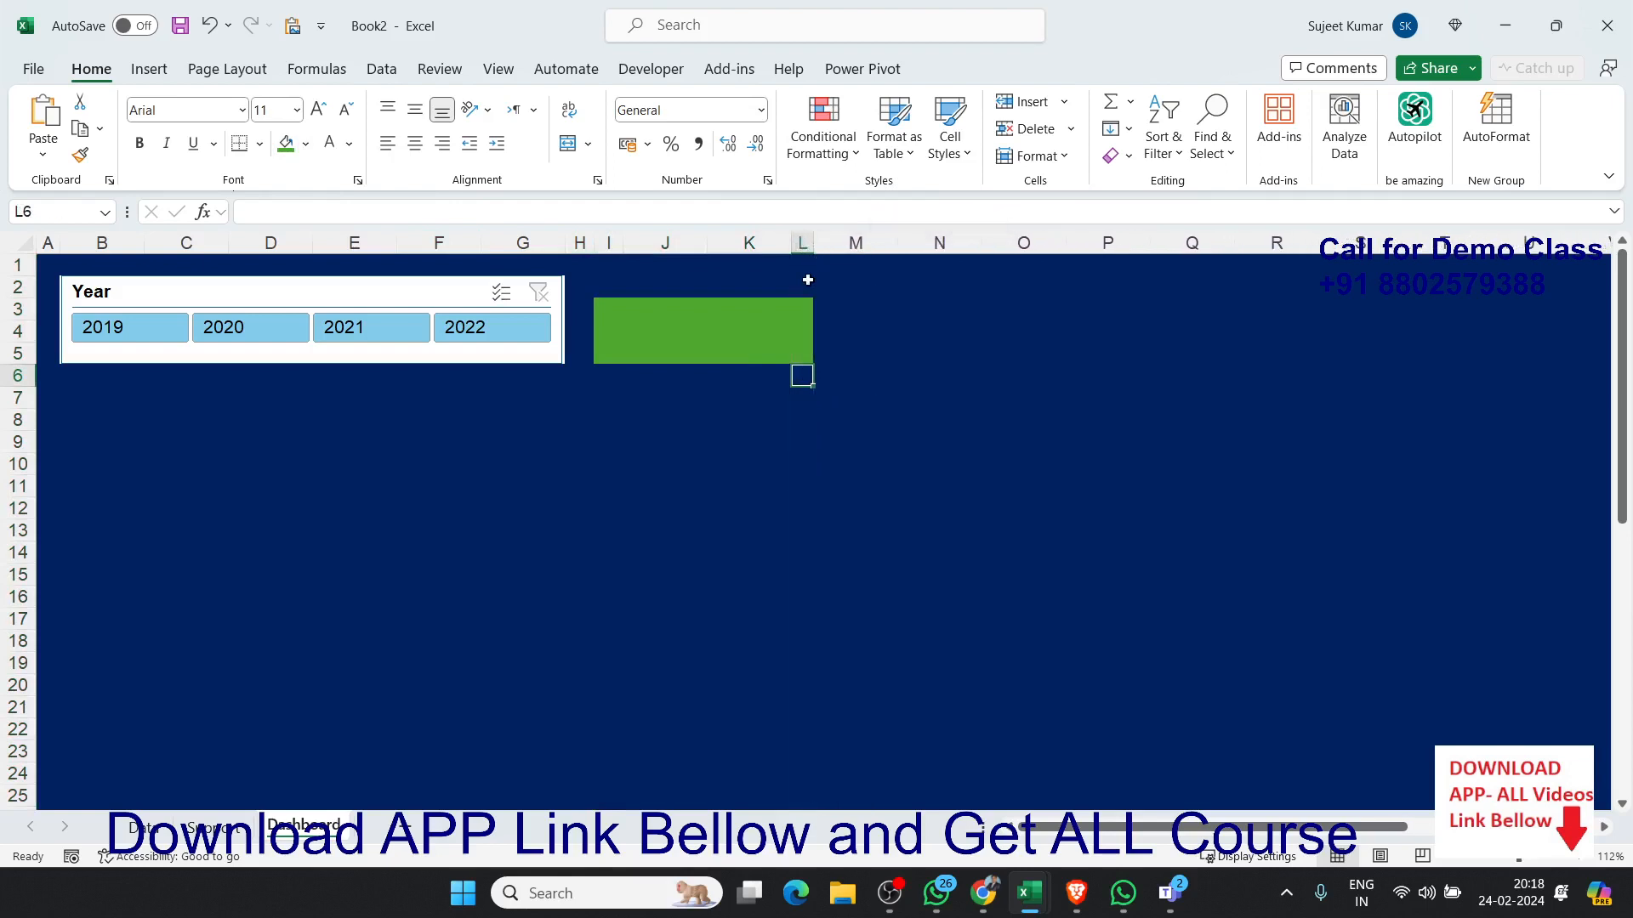
pyautogui.click(802, 287)
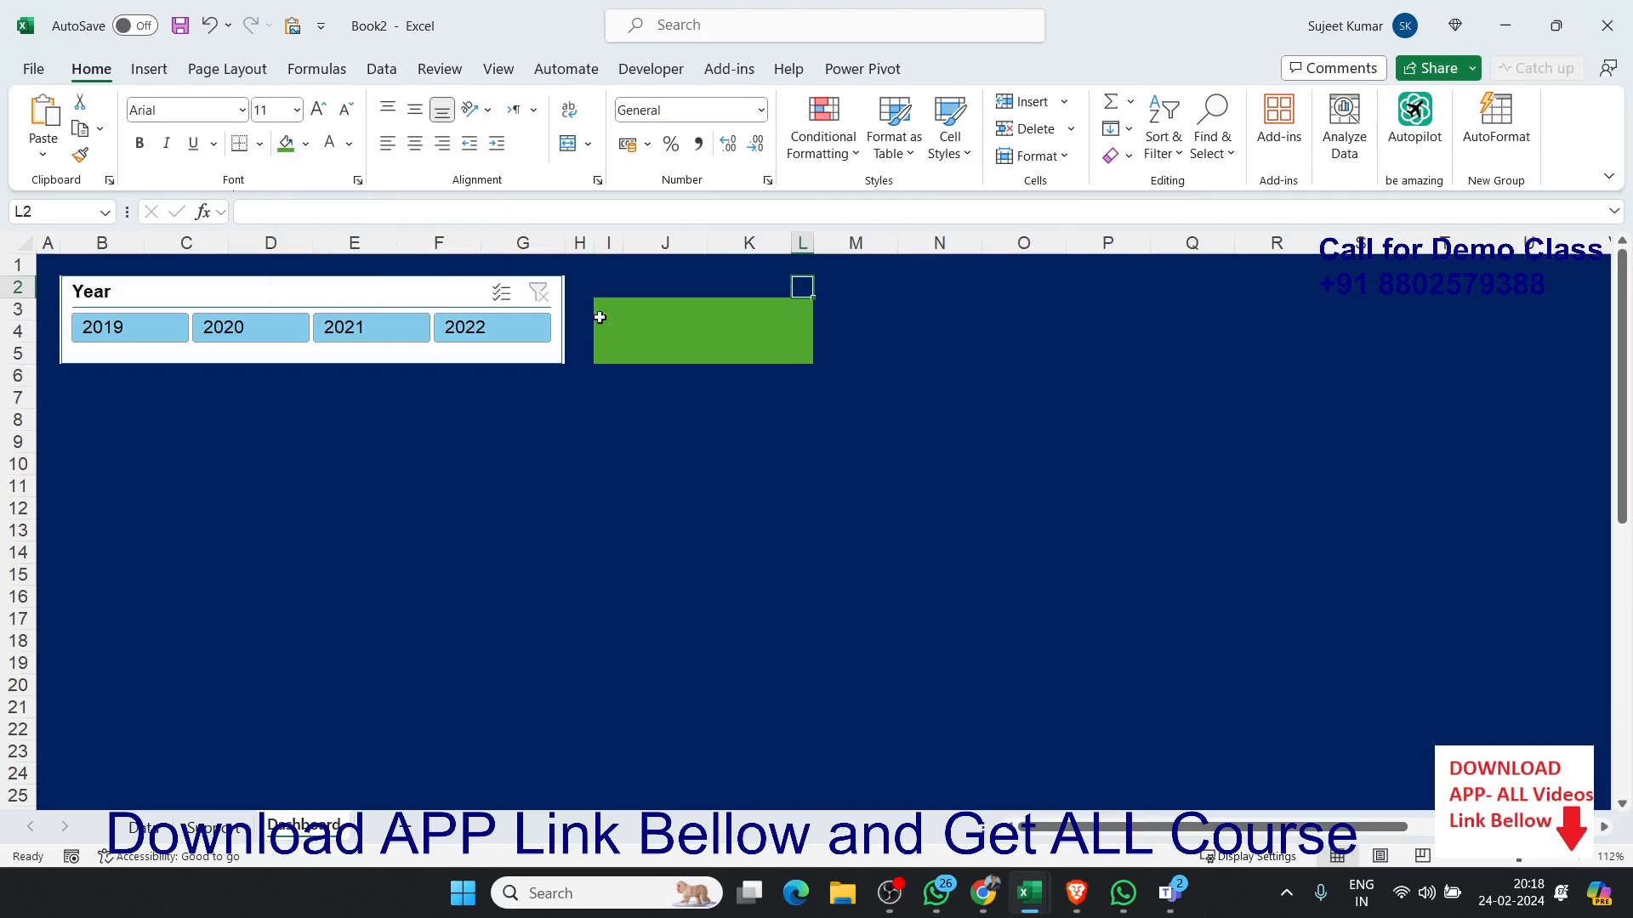
# Step: Fill J1:K3 with white as the card's title block and set its font colour to black
pyautogui.moveTo(683, 270); pyautogui.dragTo(718, 309)
pyautogui.click(680, 287)
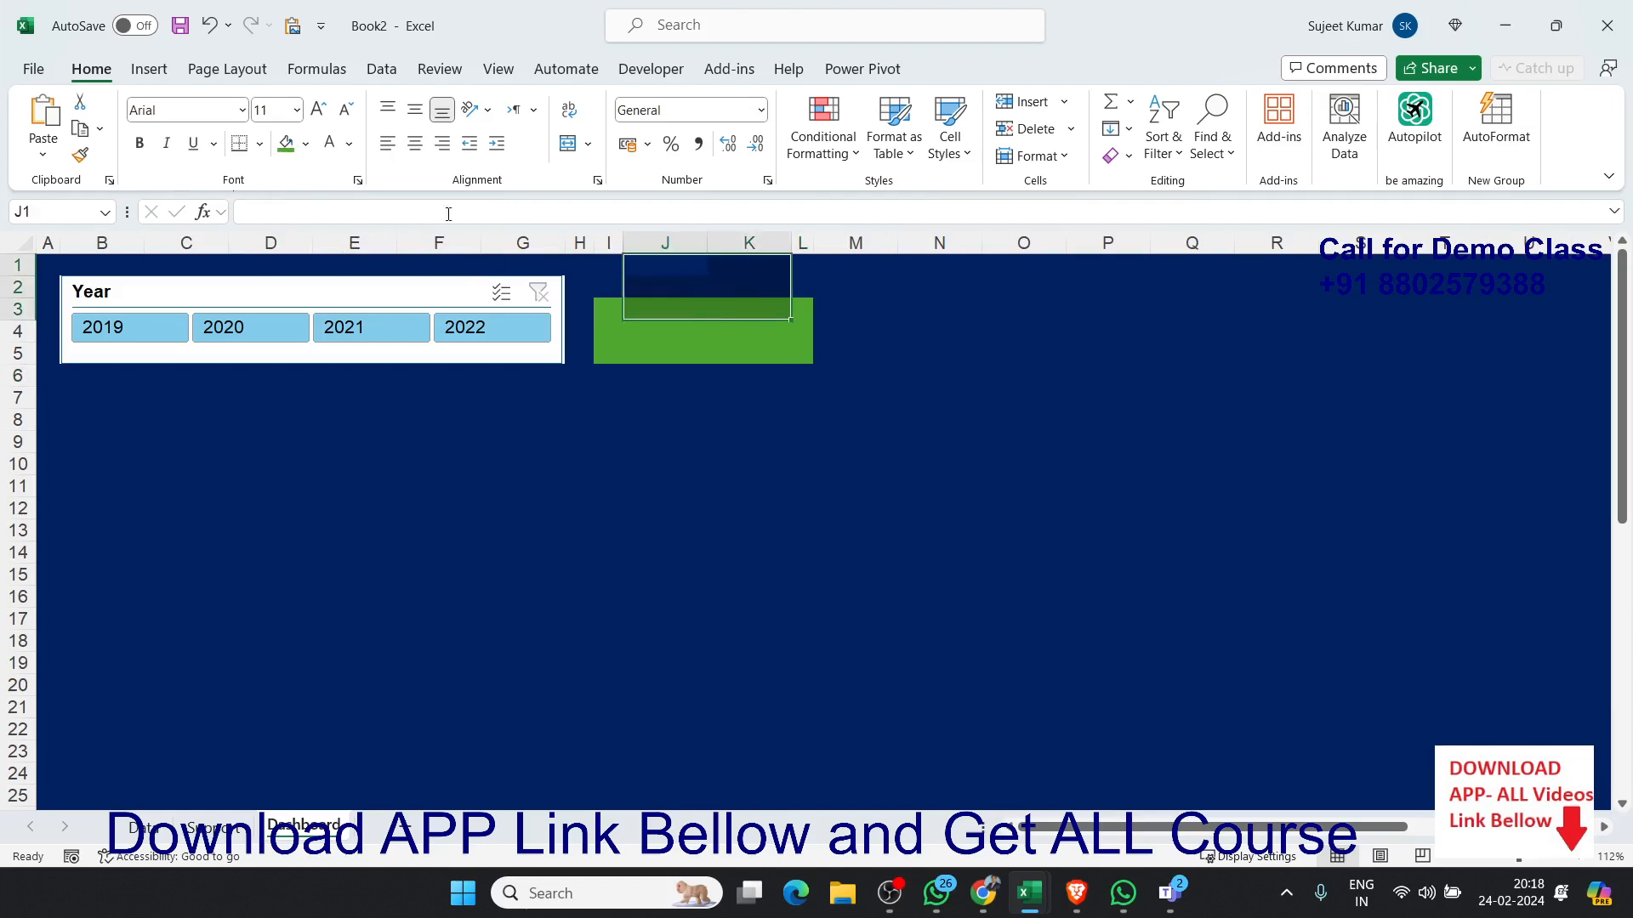
pyautogui.click(306, 144)
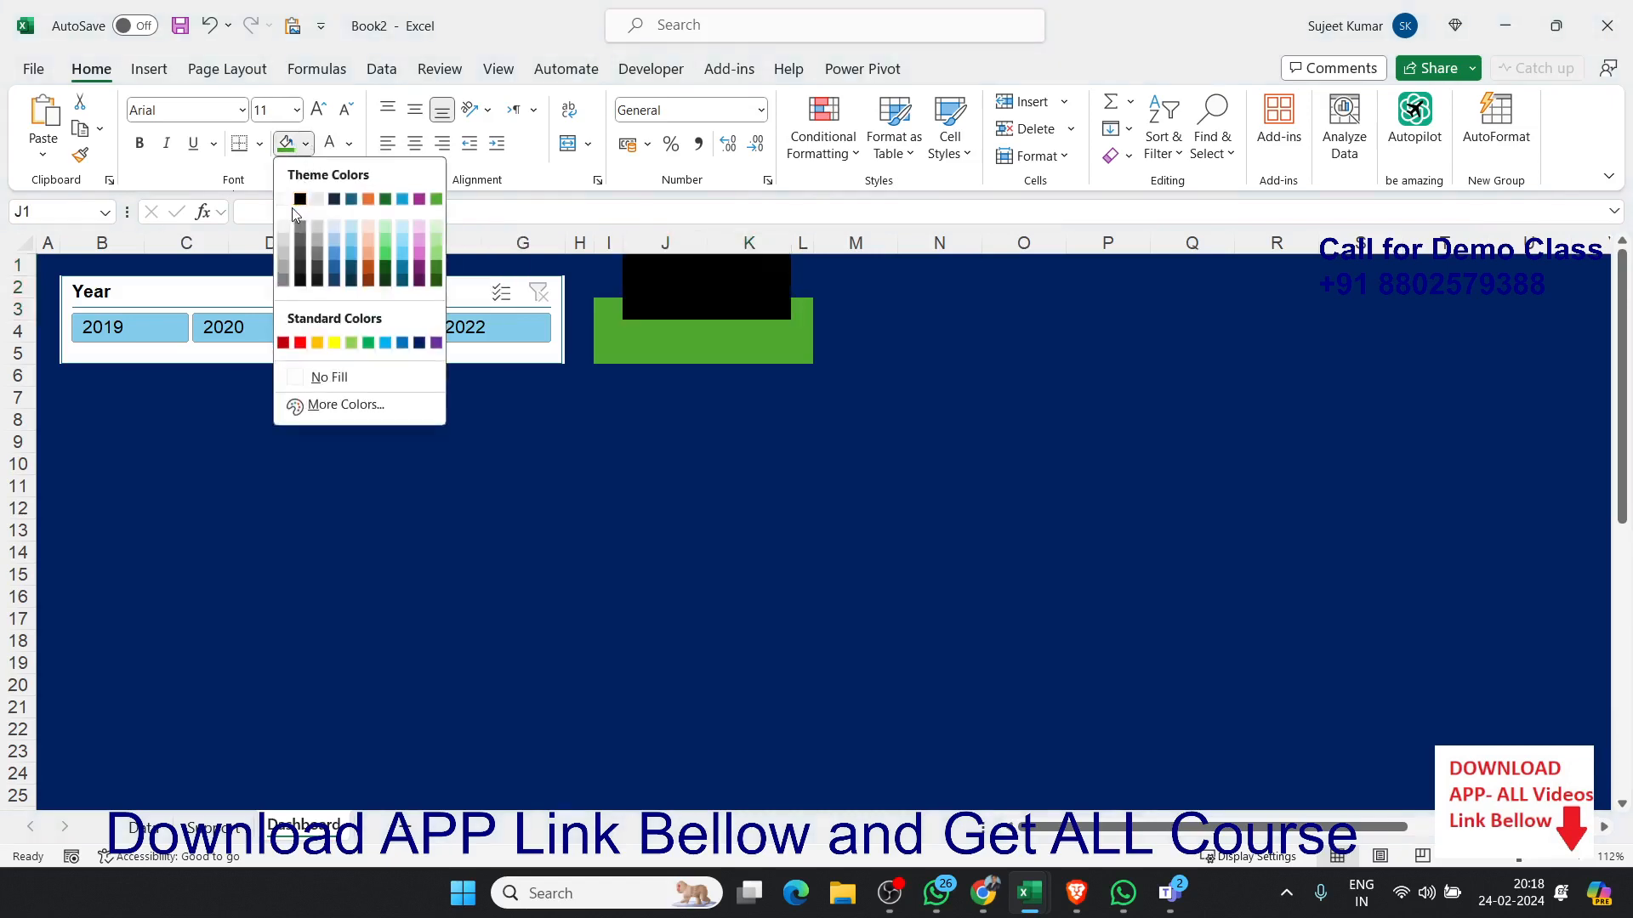
pyautogui.click(419, 343)
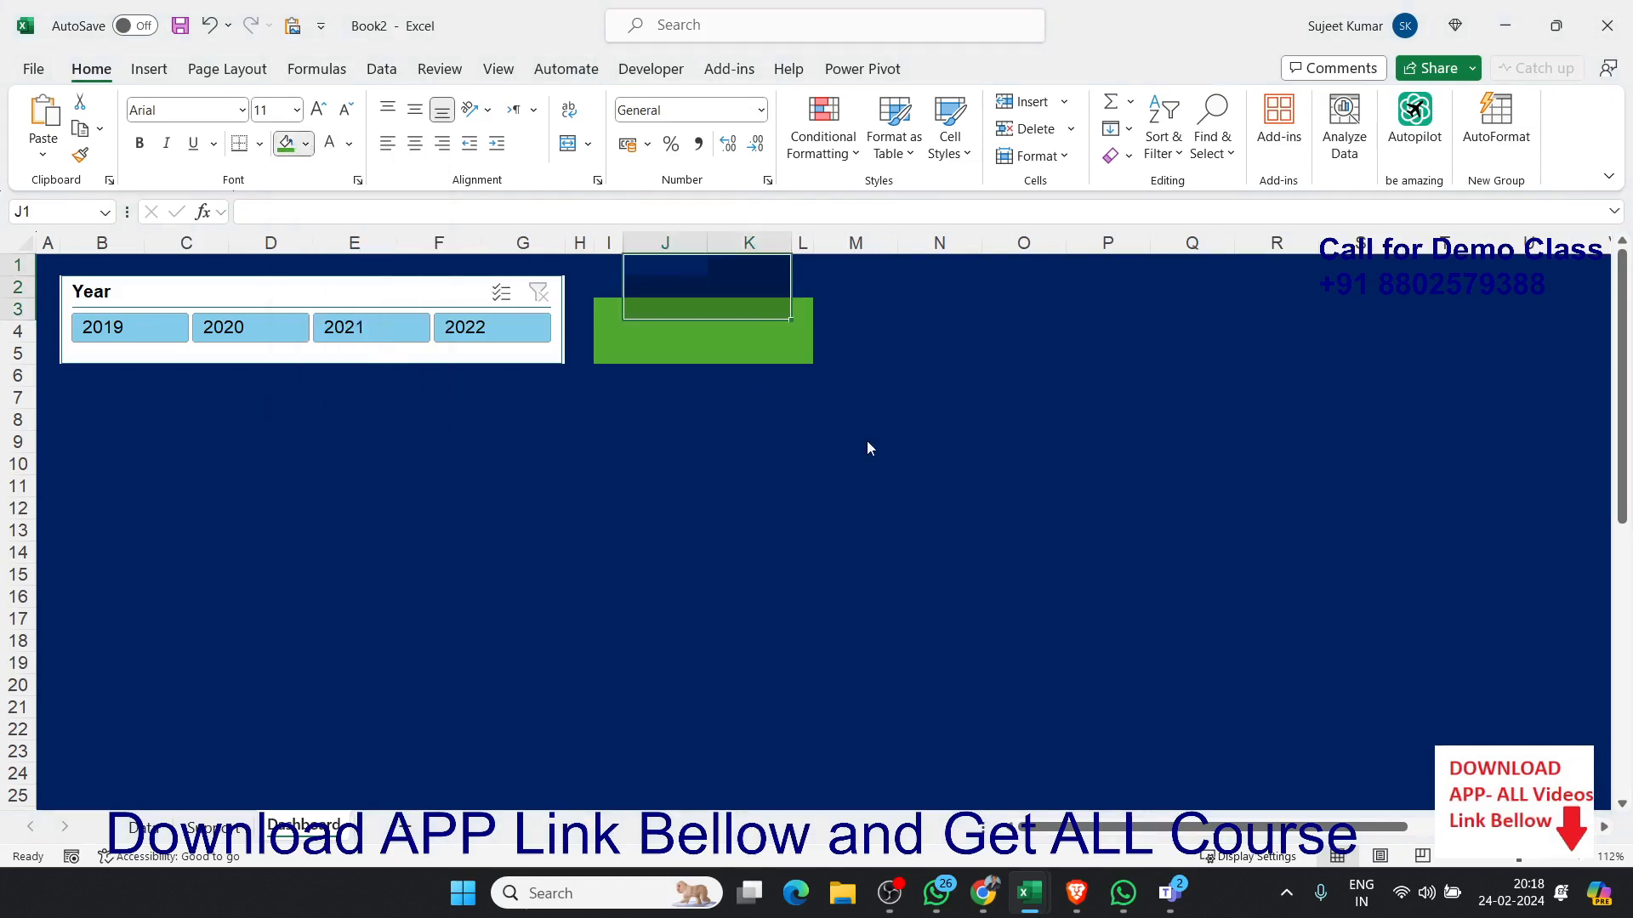
pyautogui.click(305, 145)
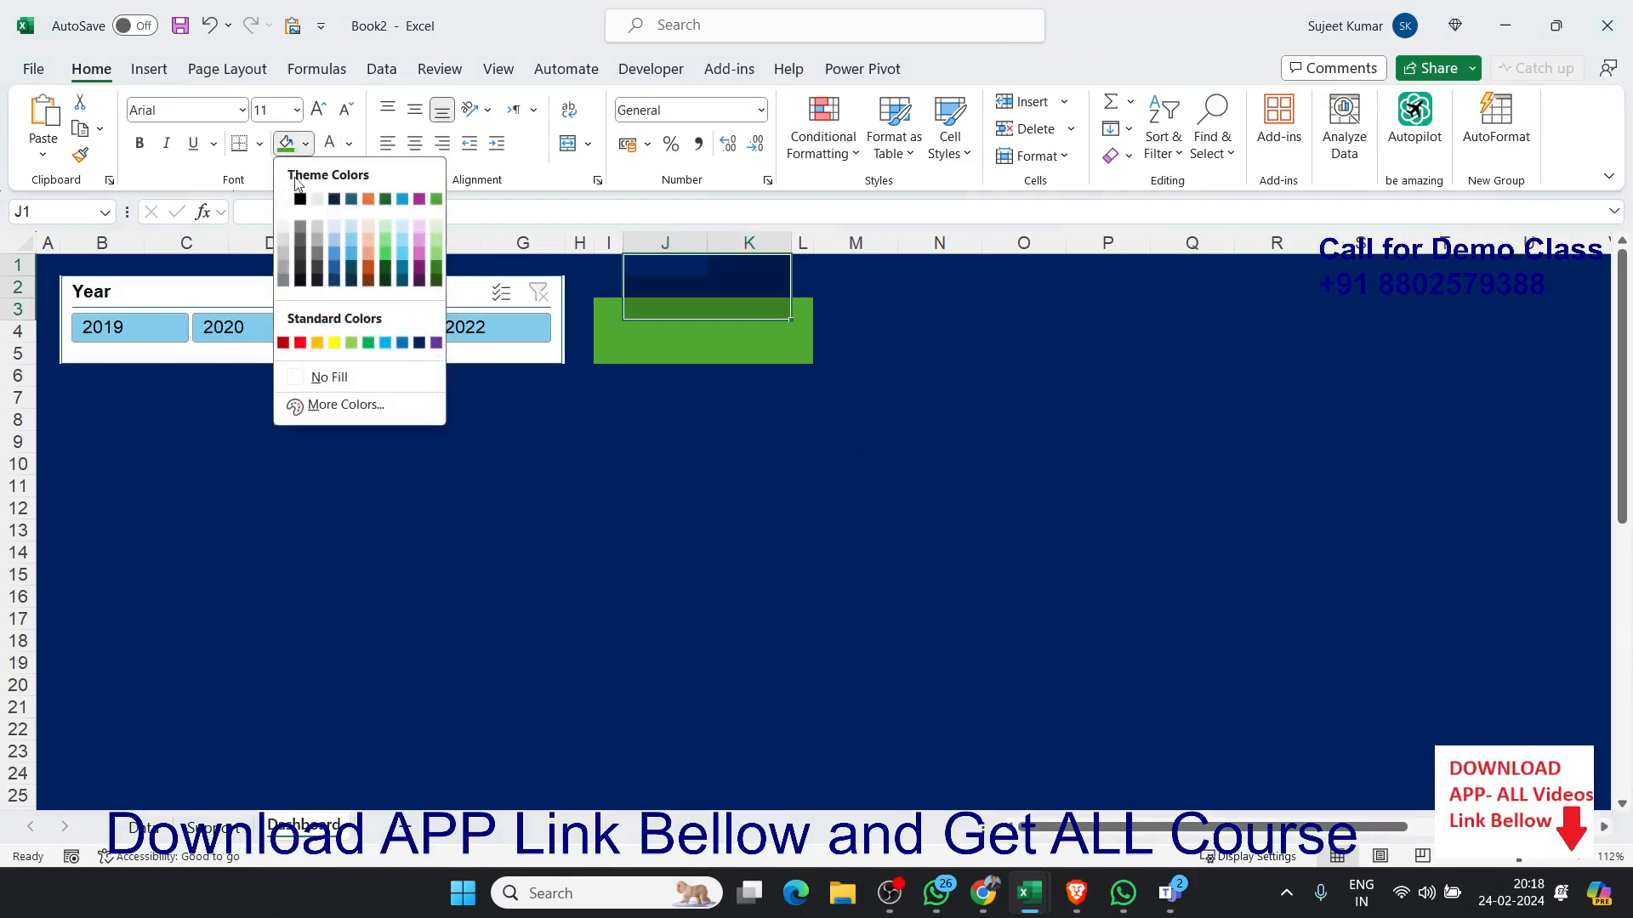
pyautogui.click(287, 199)
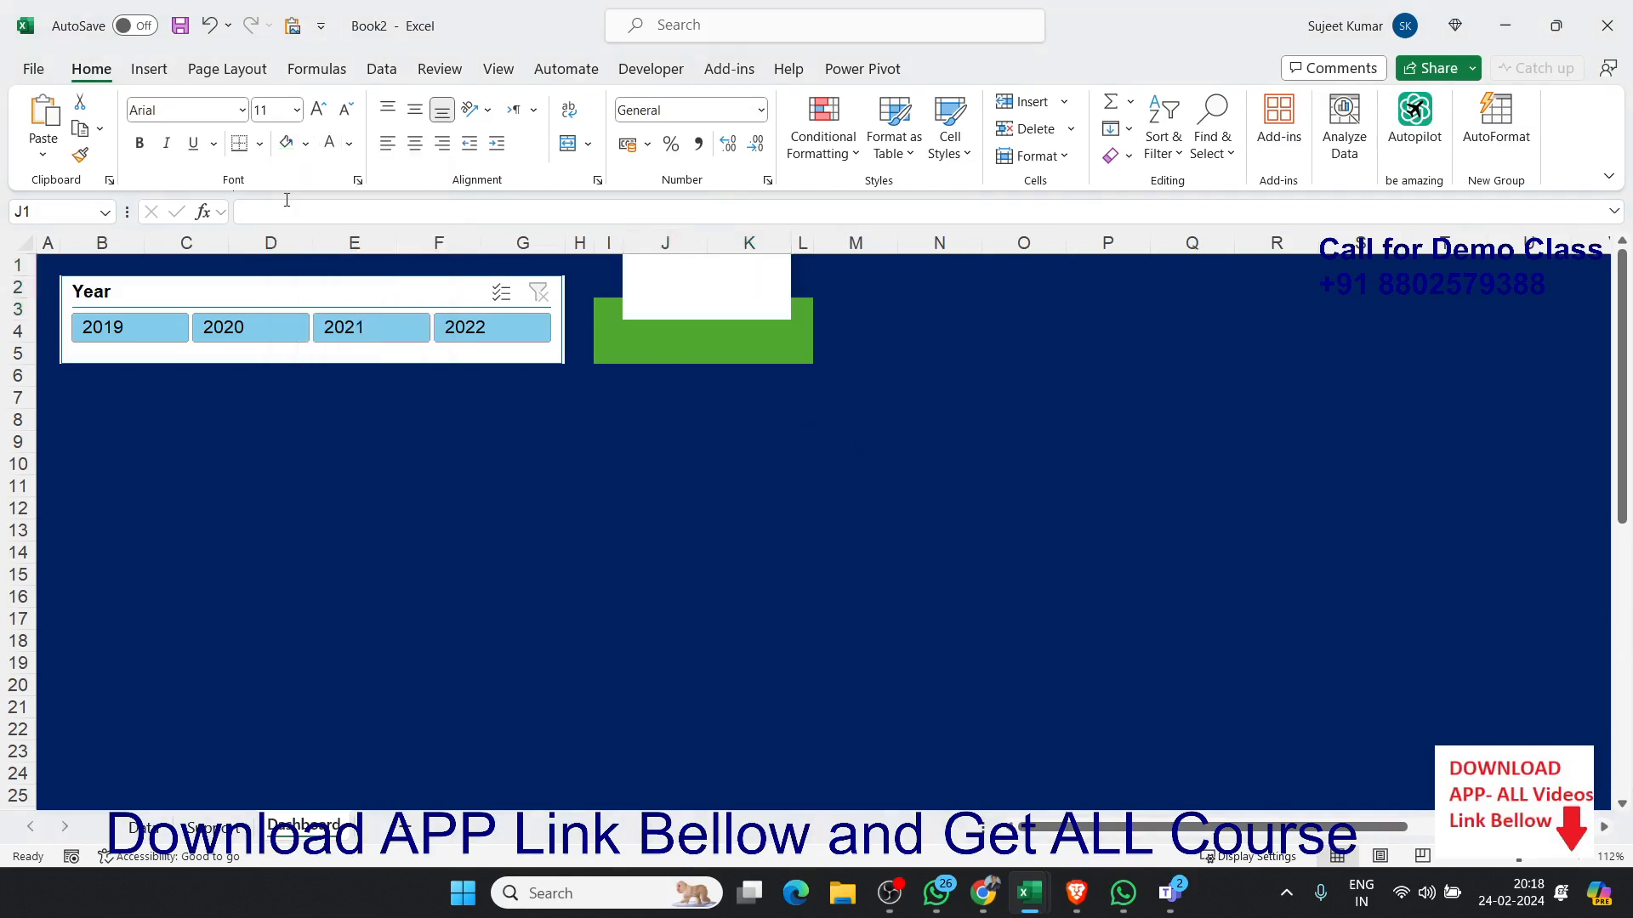
pyautogui.click(349, 143)
pyautogui.click(343, 231)
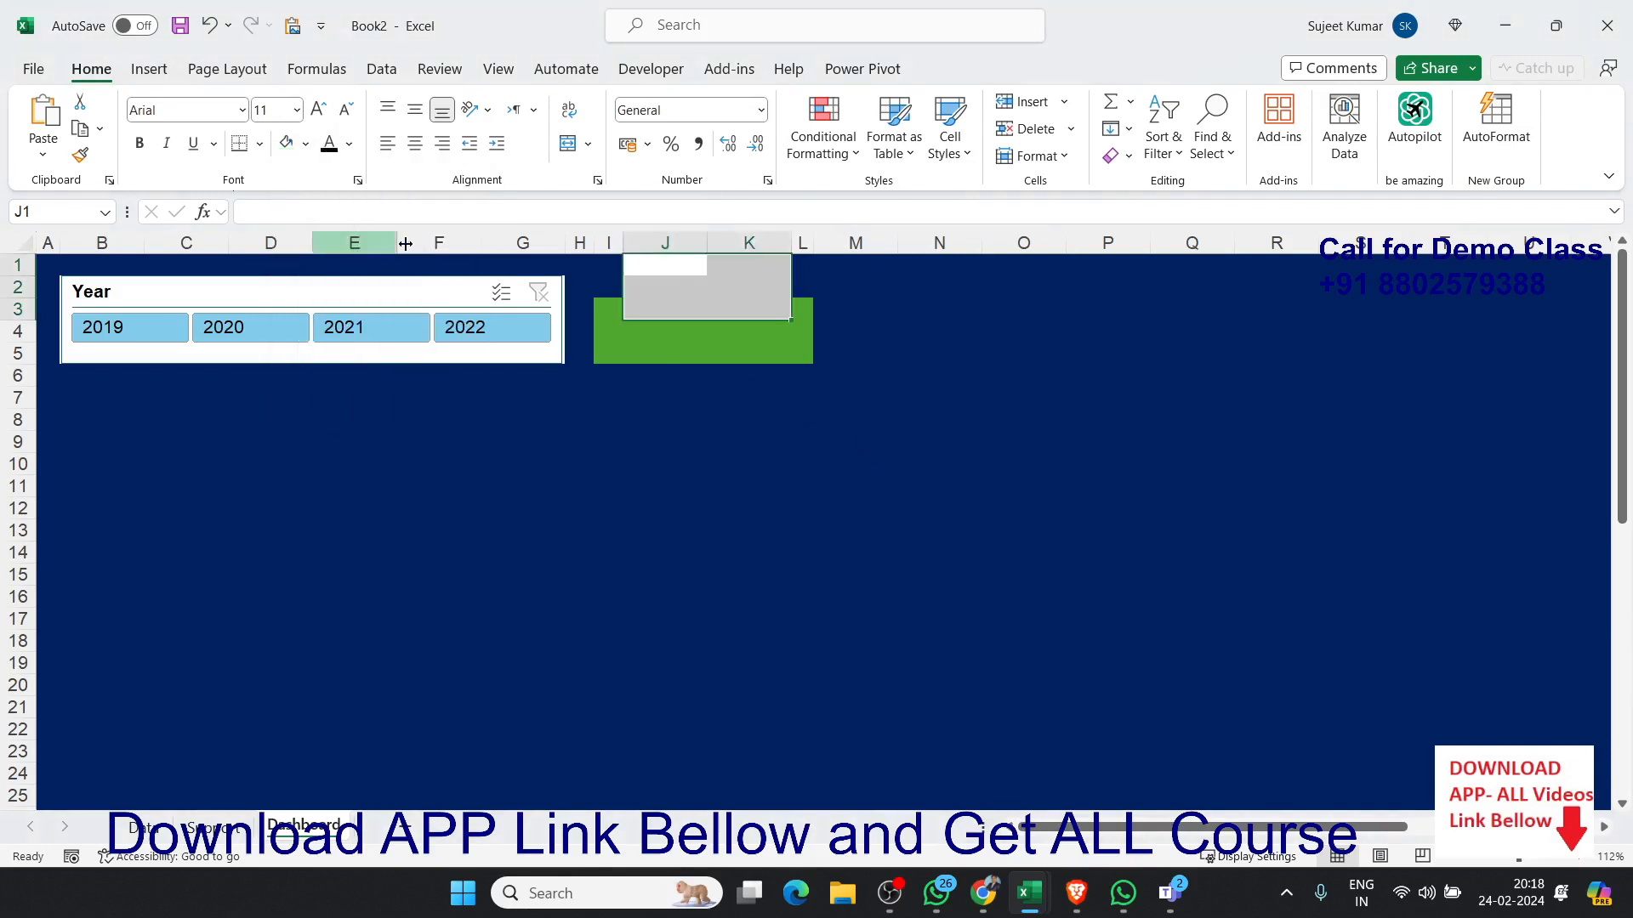
# Step: Extend the green card down to row 6 by filling I5:L6 with the green theme colour
pyautogui.click(723, 334)
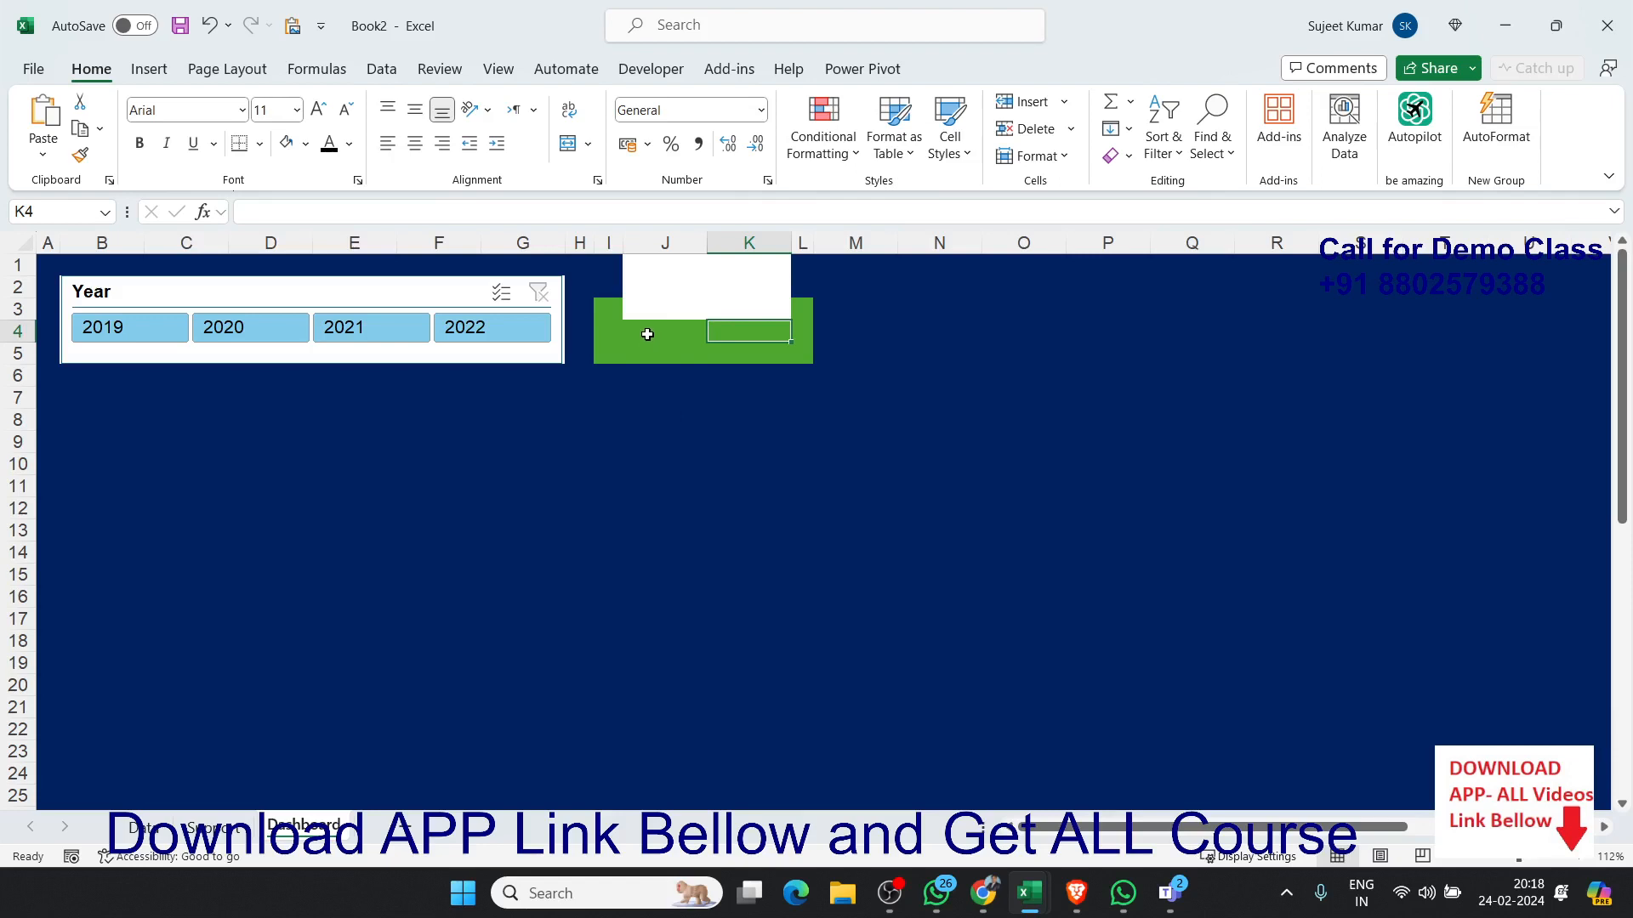
pyautogui.click(613, 356)
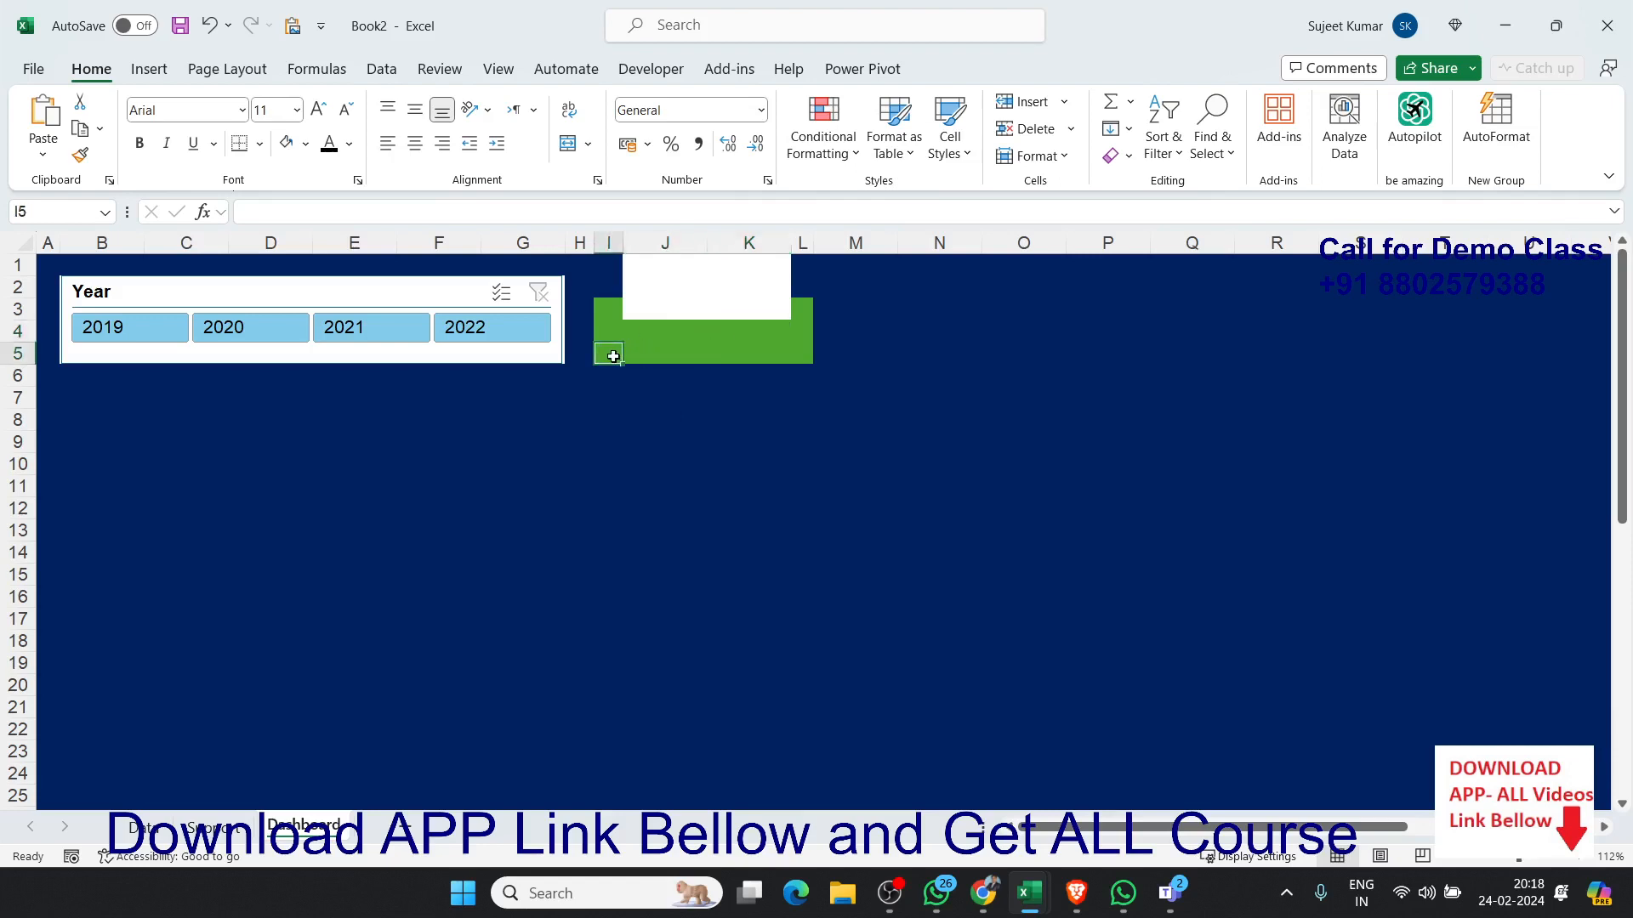
pyautogui.moveTo(613, 356); pyautogui.dragTo(796, 368)
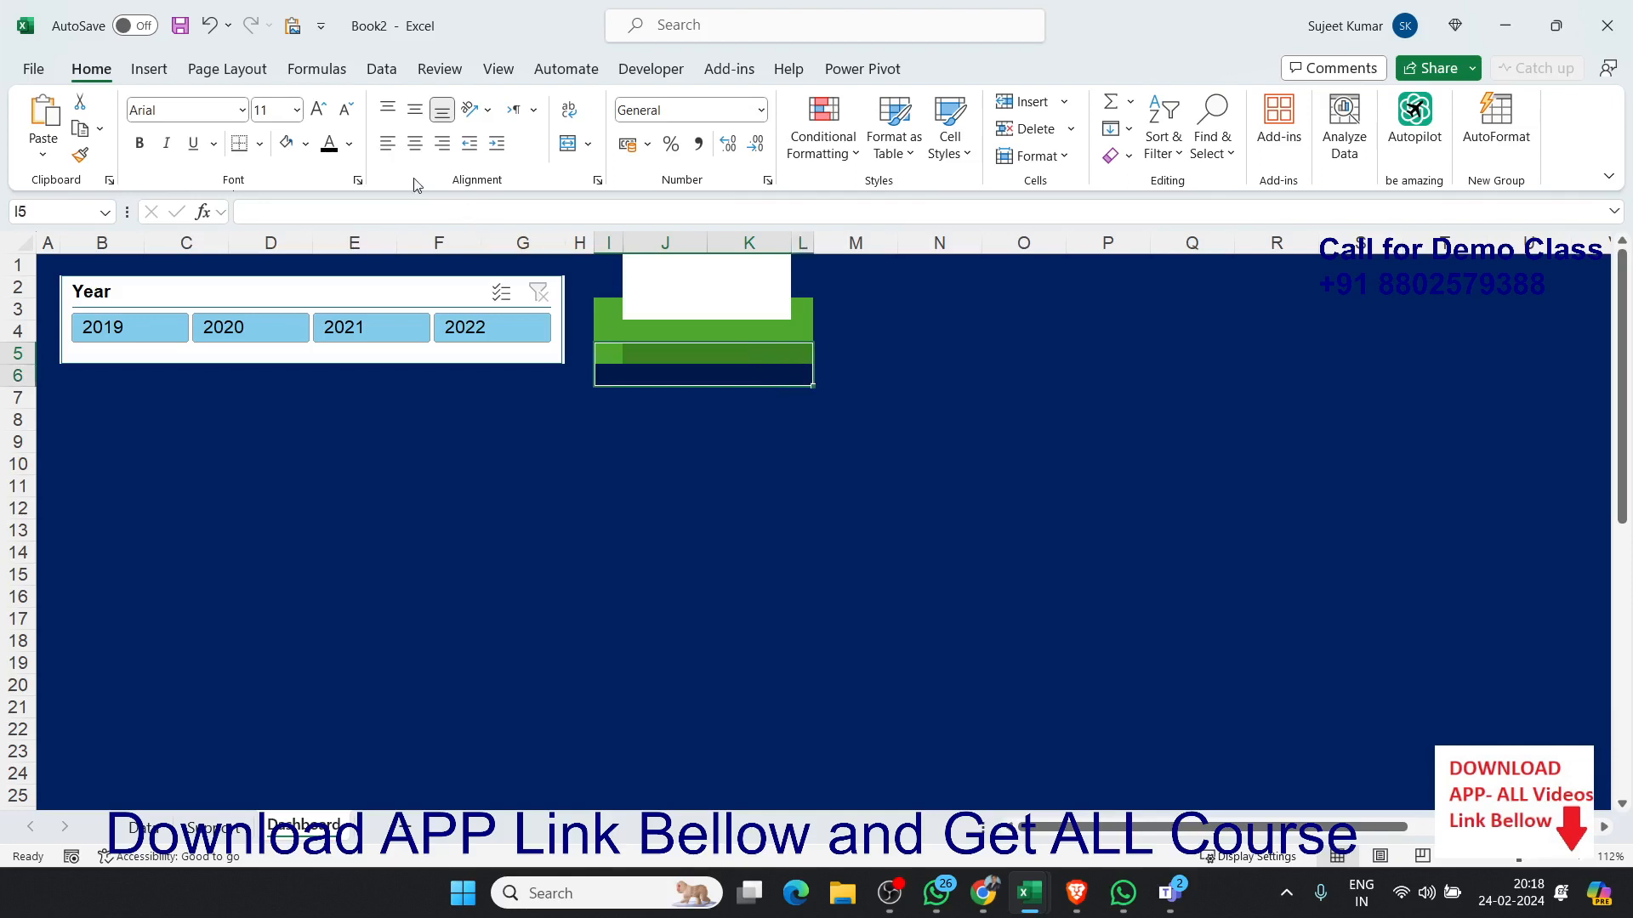
pyautogui.click(305, 144)
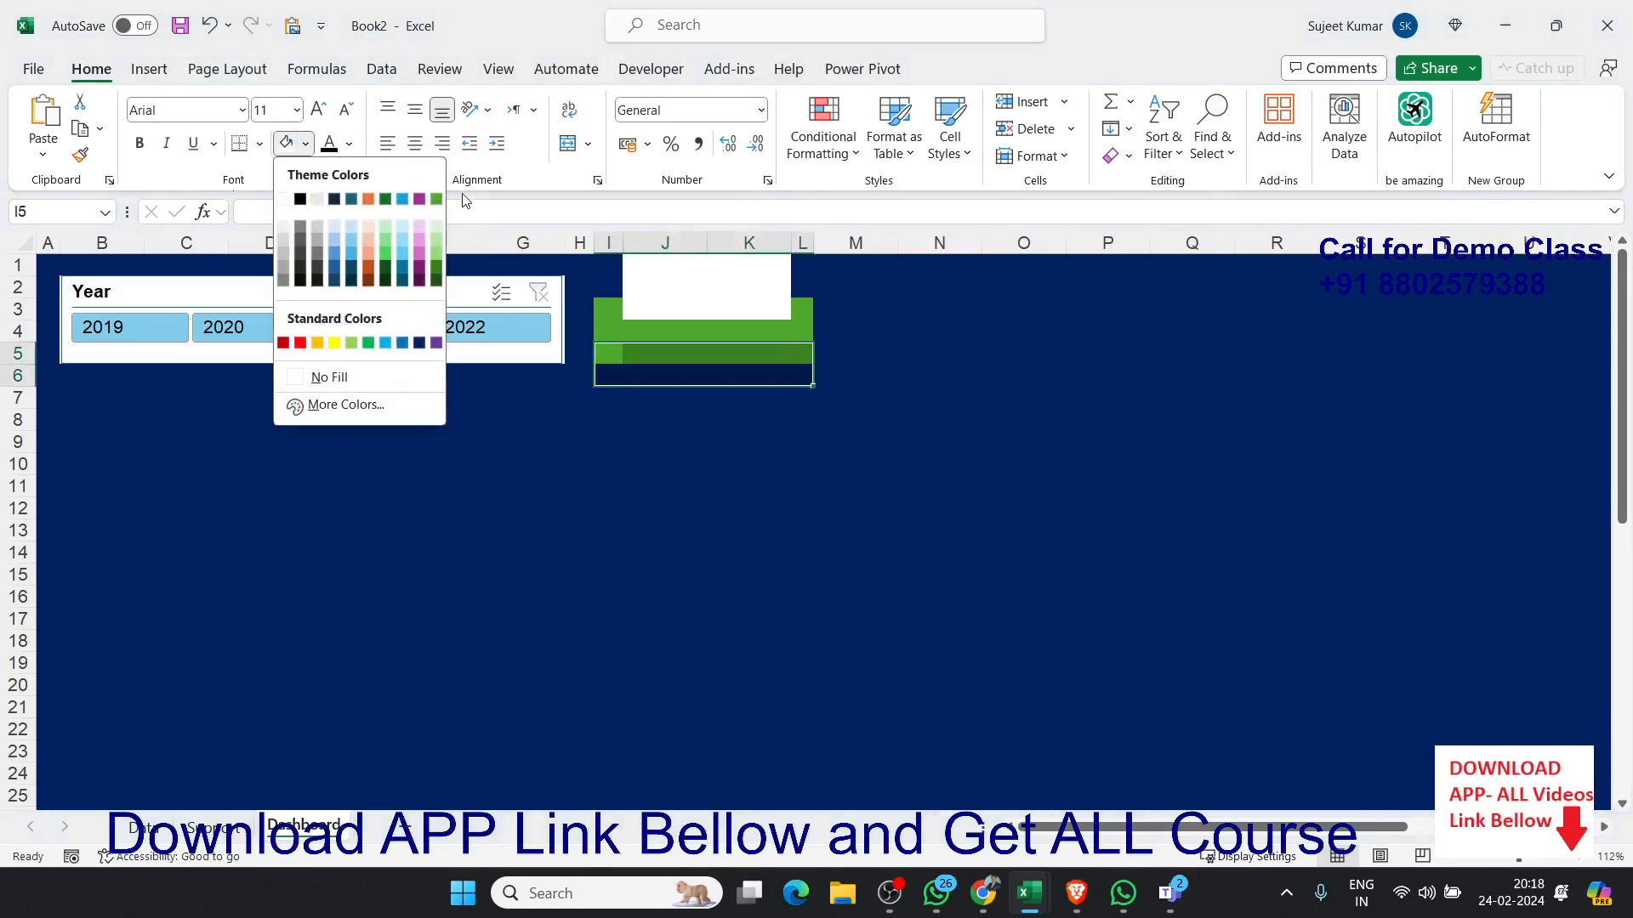
pyautogui.click(437, 199)
pyautogui.click(854, 464)
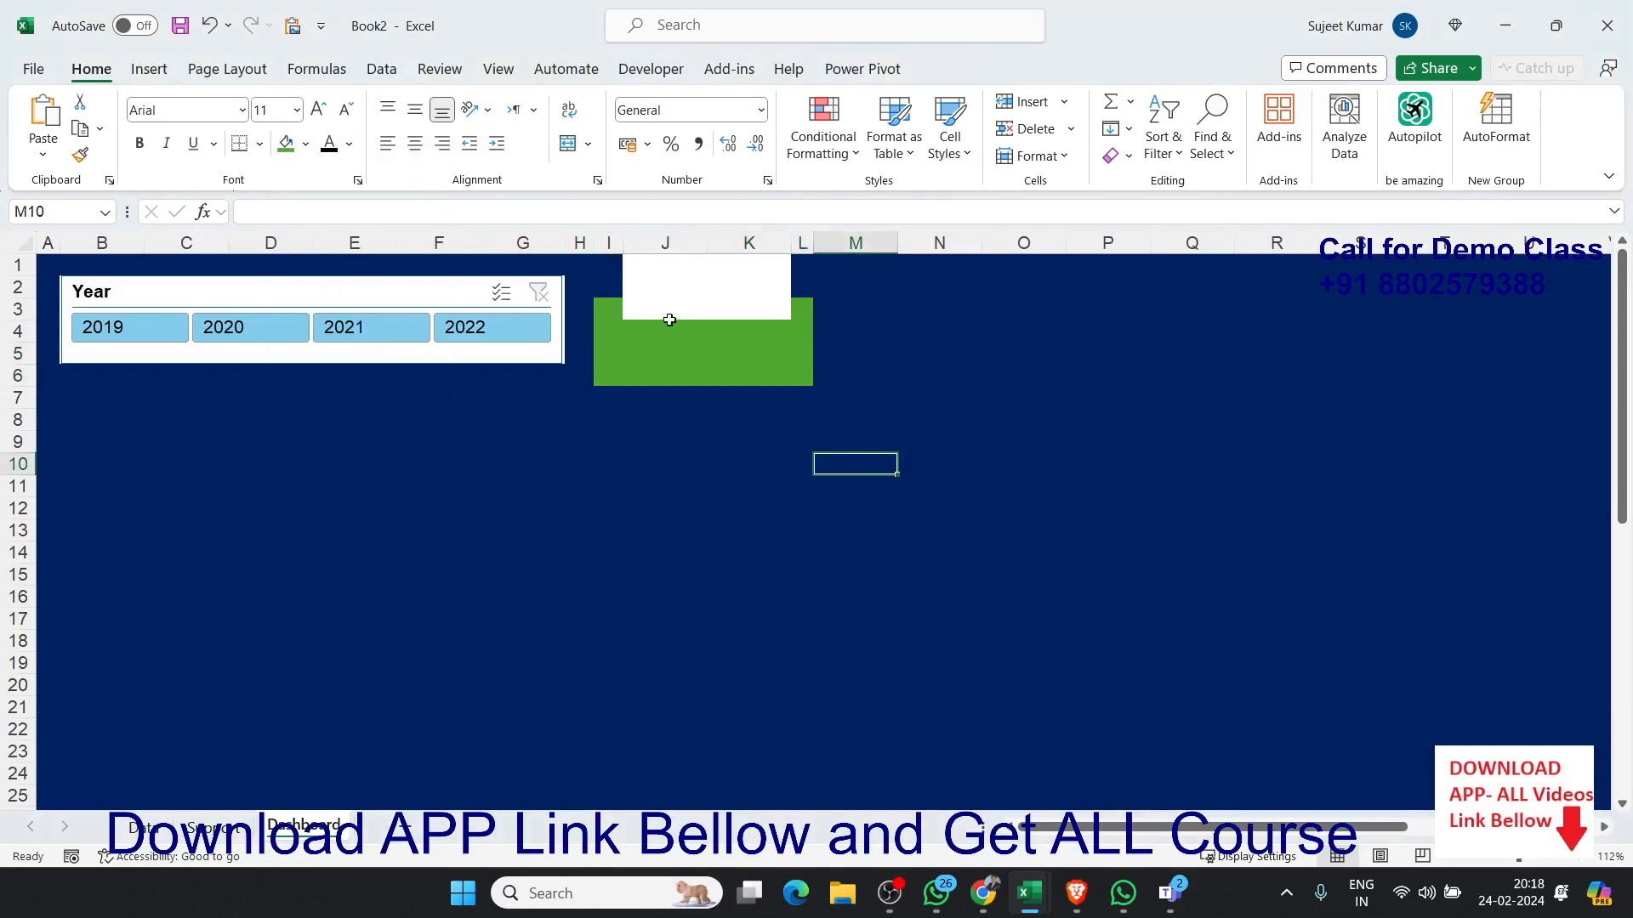
# Step: Copy the card block H1:L6 and paste it at M1 with source column widths kept to create a second card
pyautogui.moveTo(611, 265); pyautogui.dragTo(774, 320)
pyautogui.moveTo(581, 262); pyautogui.dragTo(798, 376)
pyautogui.hotkey('ctrl', 'c')
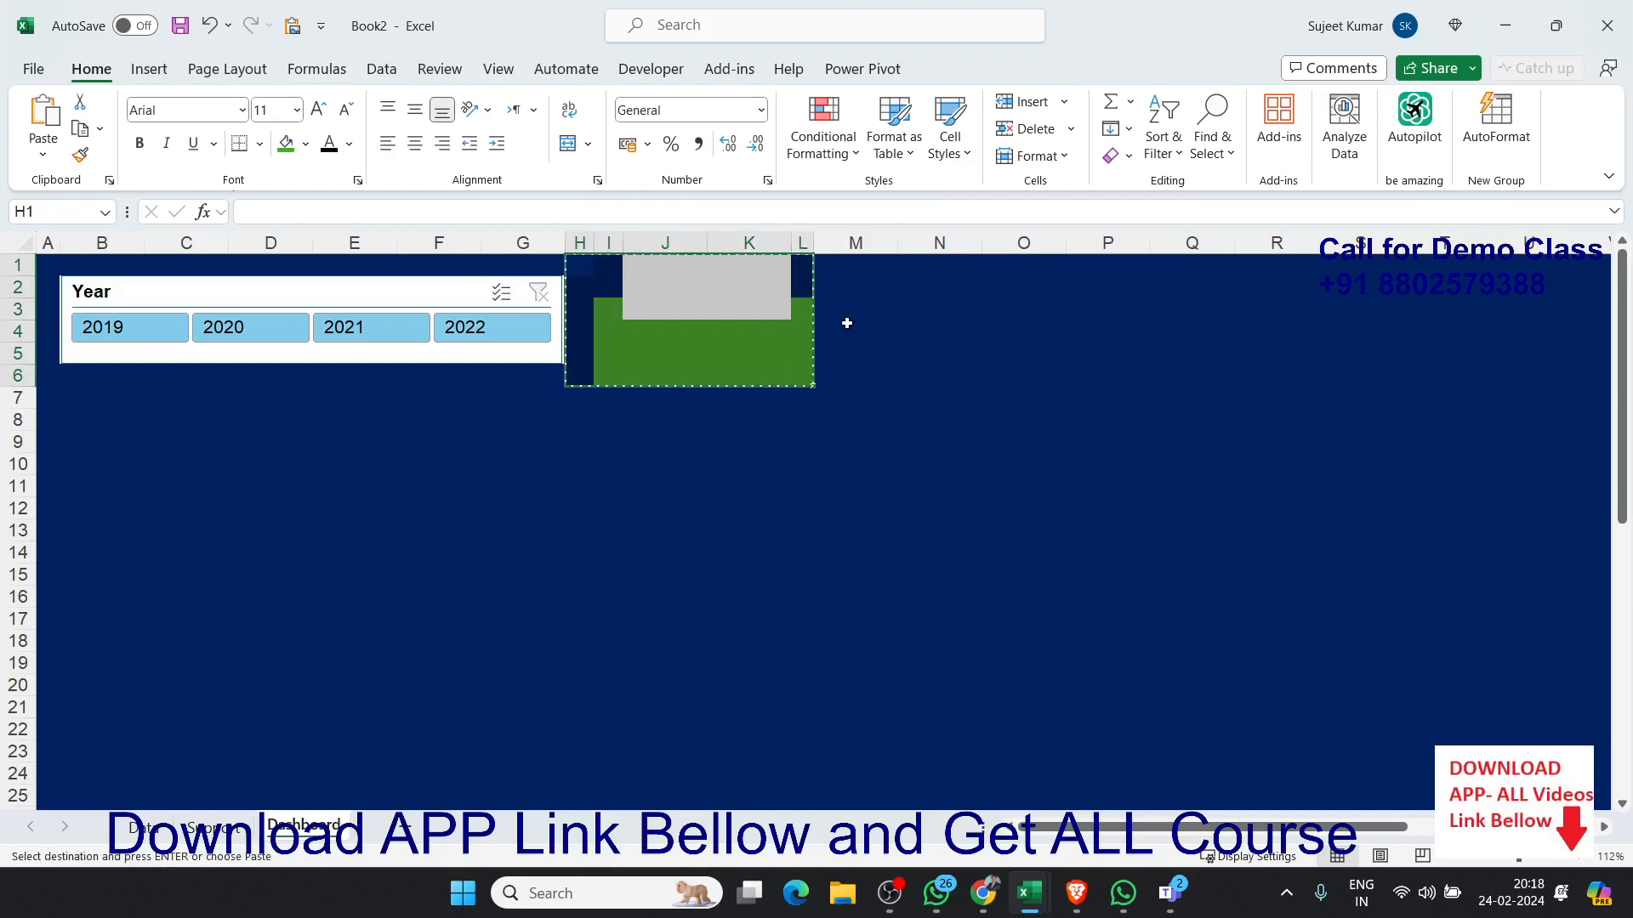
pyautogui.click(851, 267)
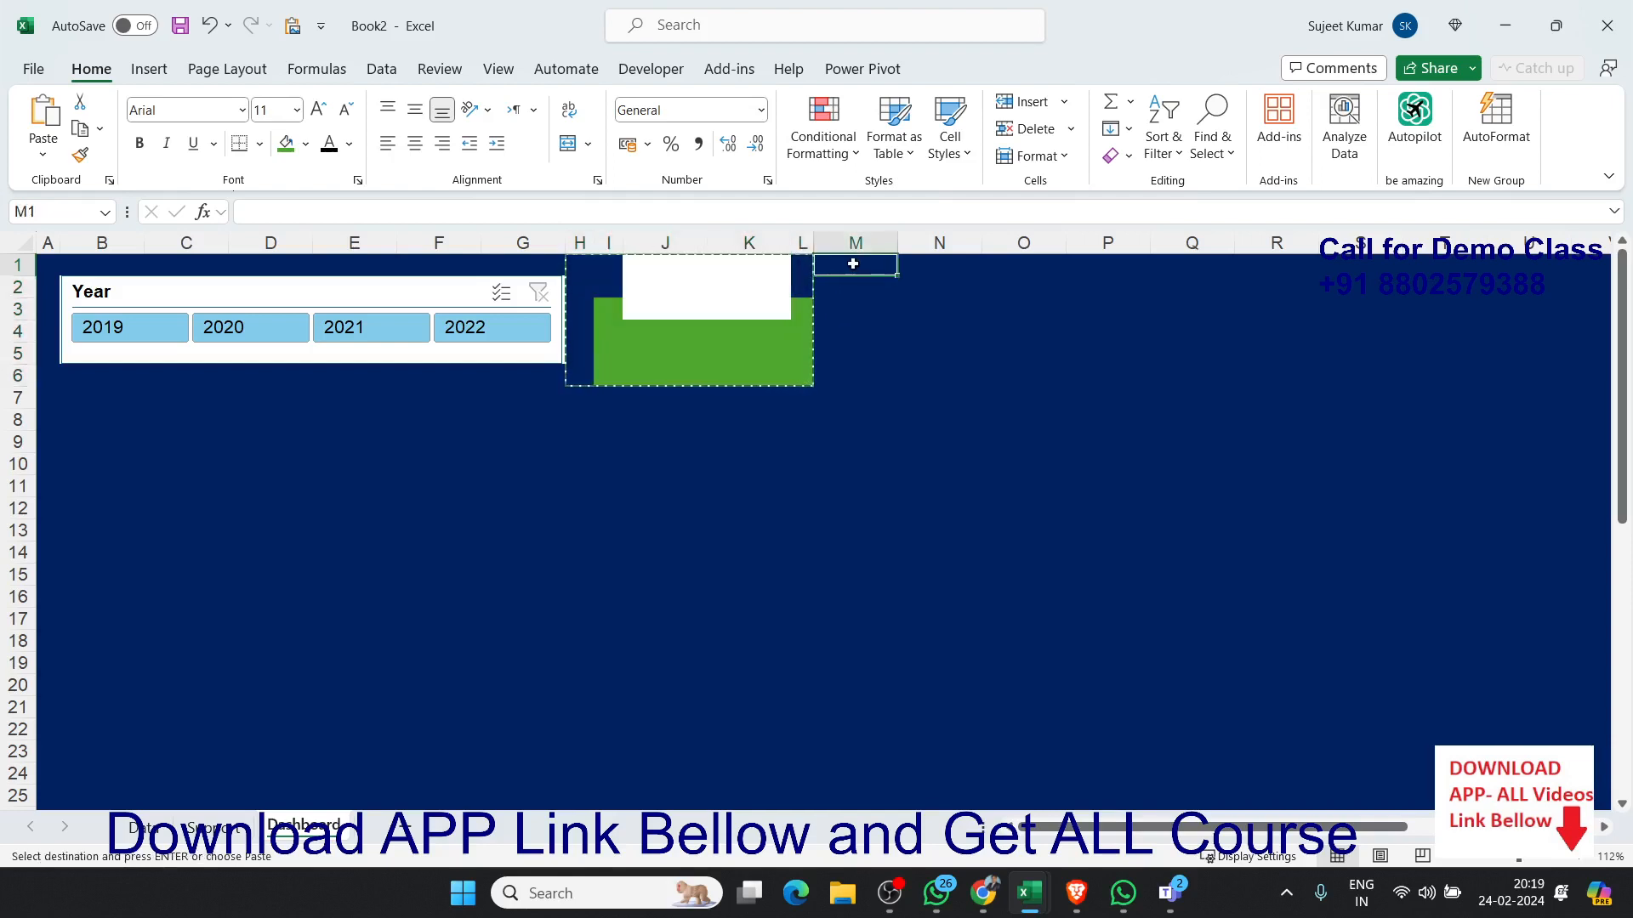
pyautogui.rightClick(853, 264)
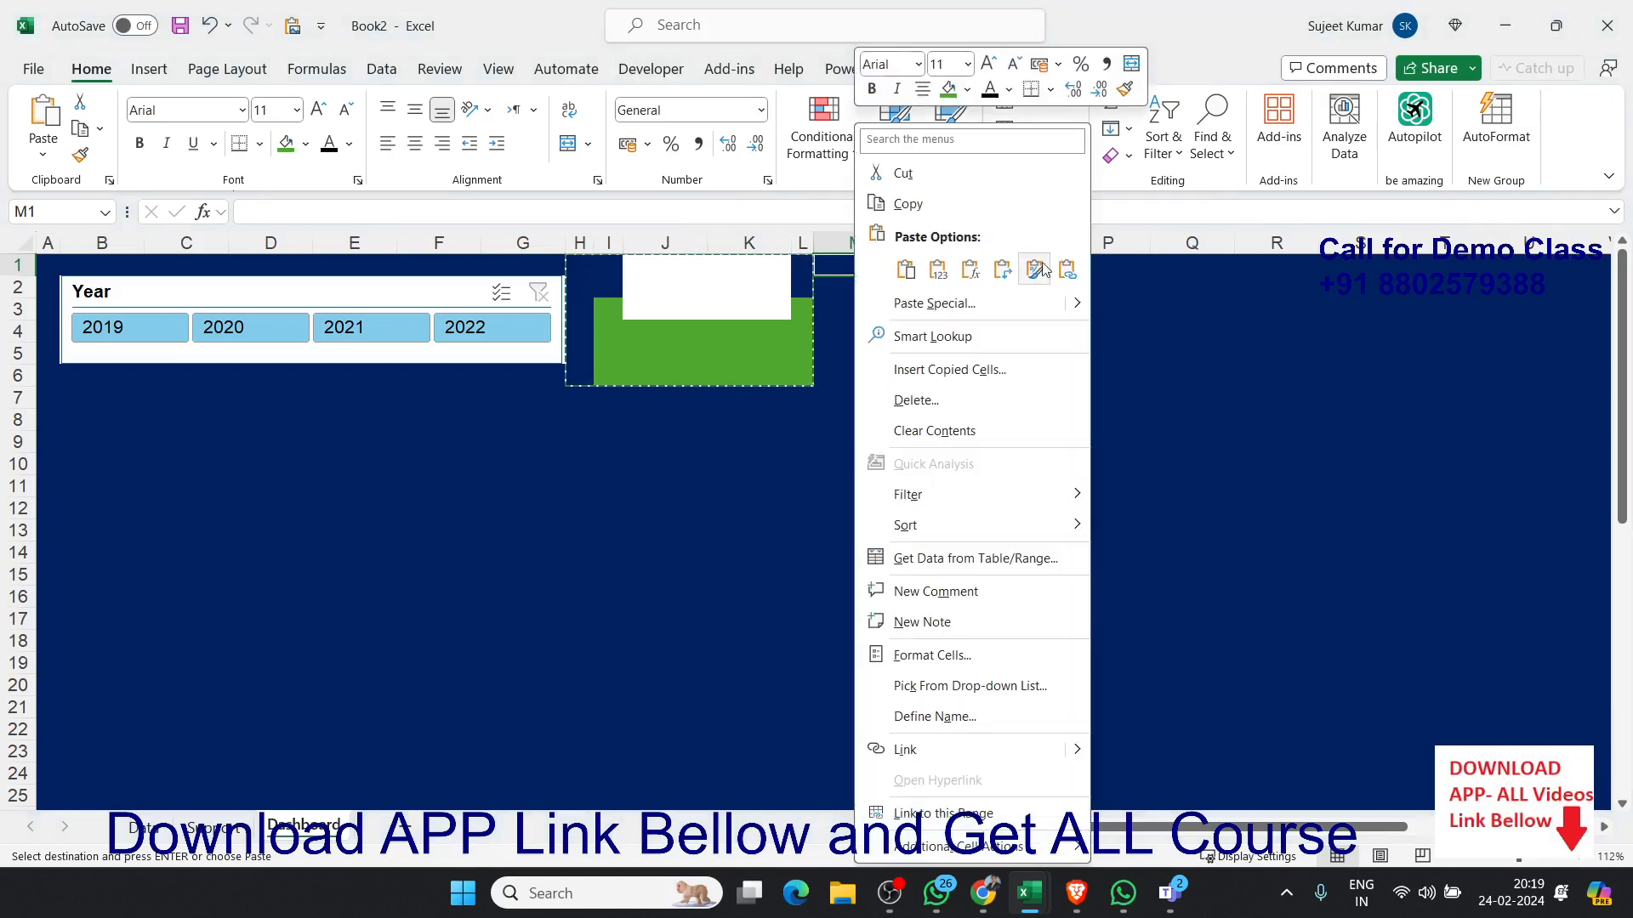
pyautogui.moveTo(1078, 301)
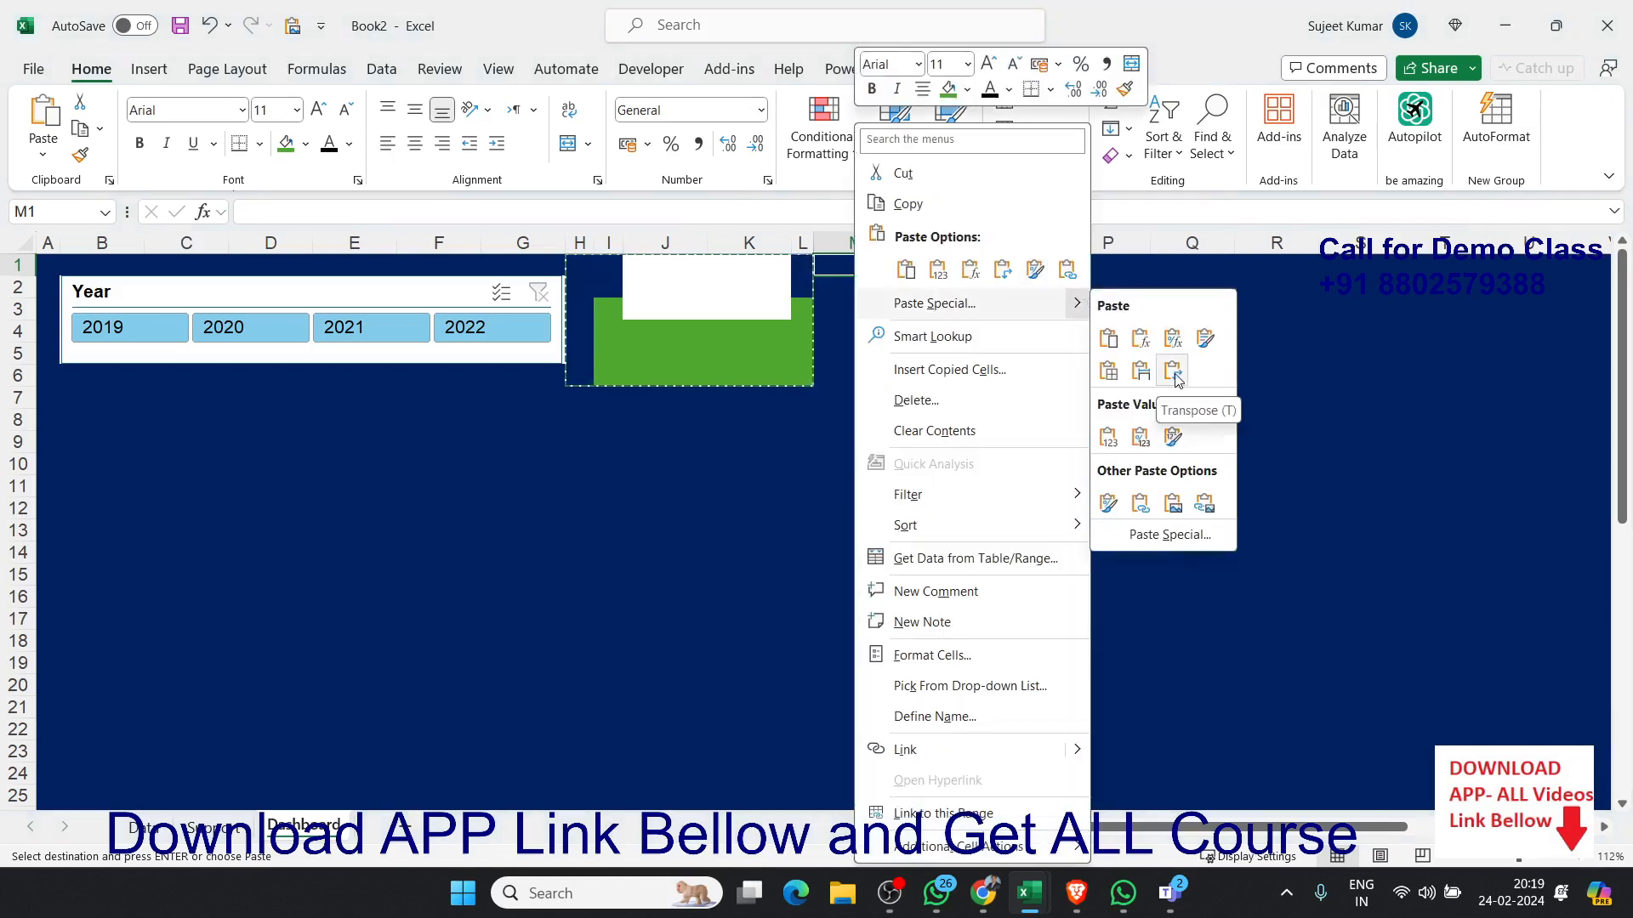
pyautogui.click(1140, 372)
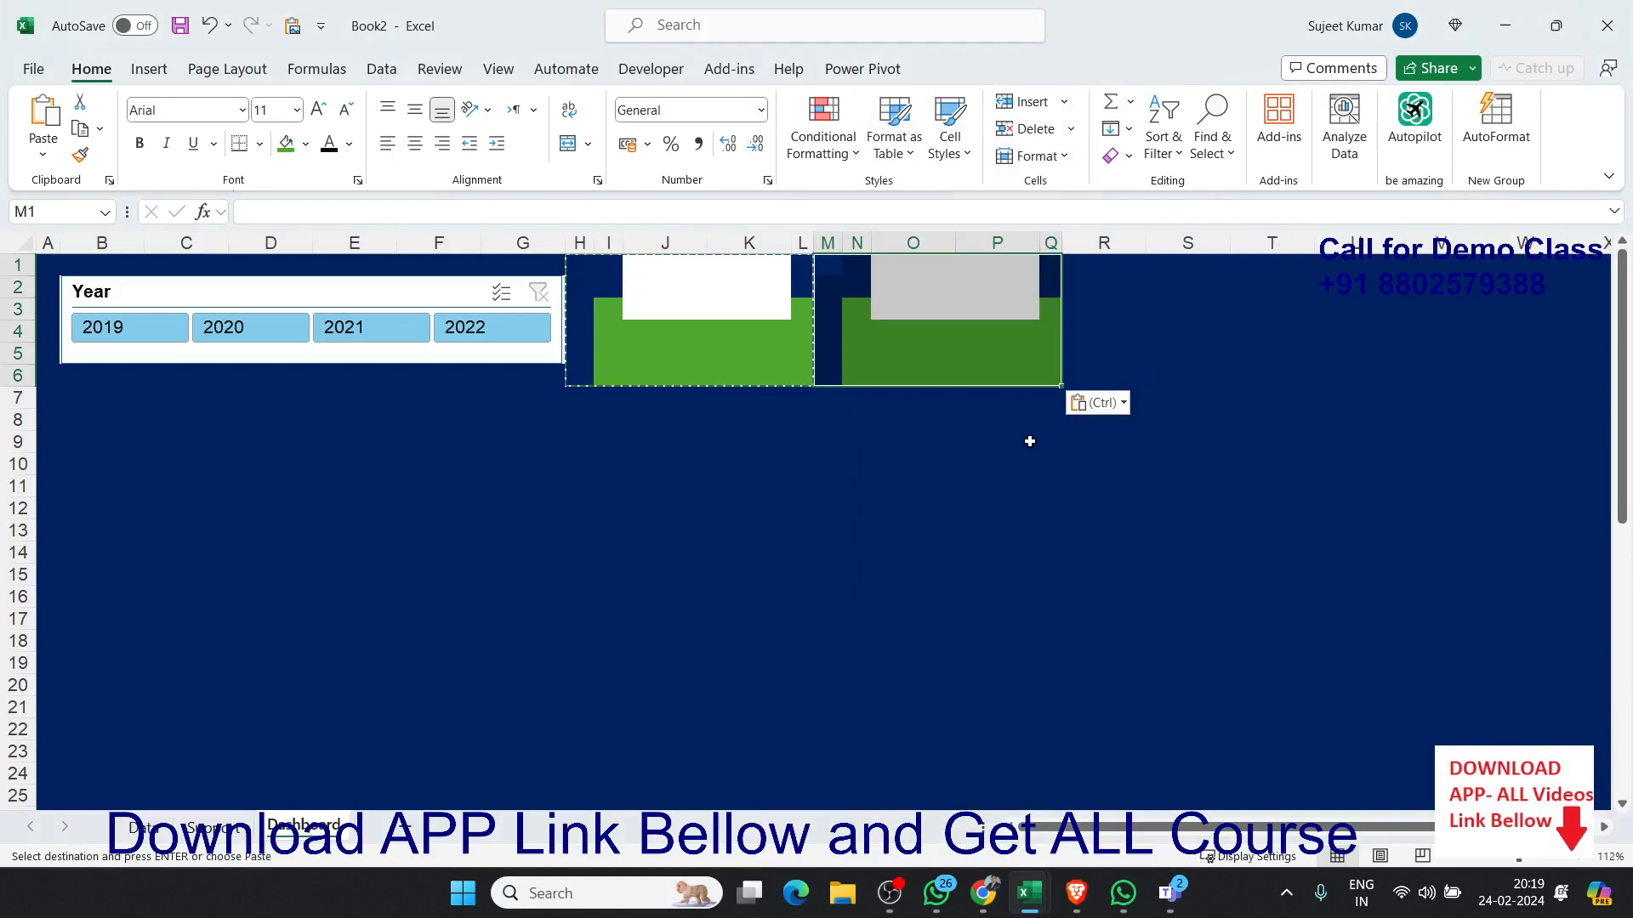
# Step: Paste the copied card block at R1 with source column widths kept to create a third card
pyautogui.click(1110, 265)
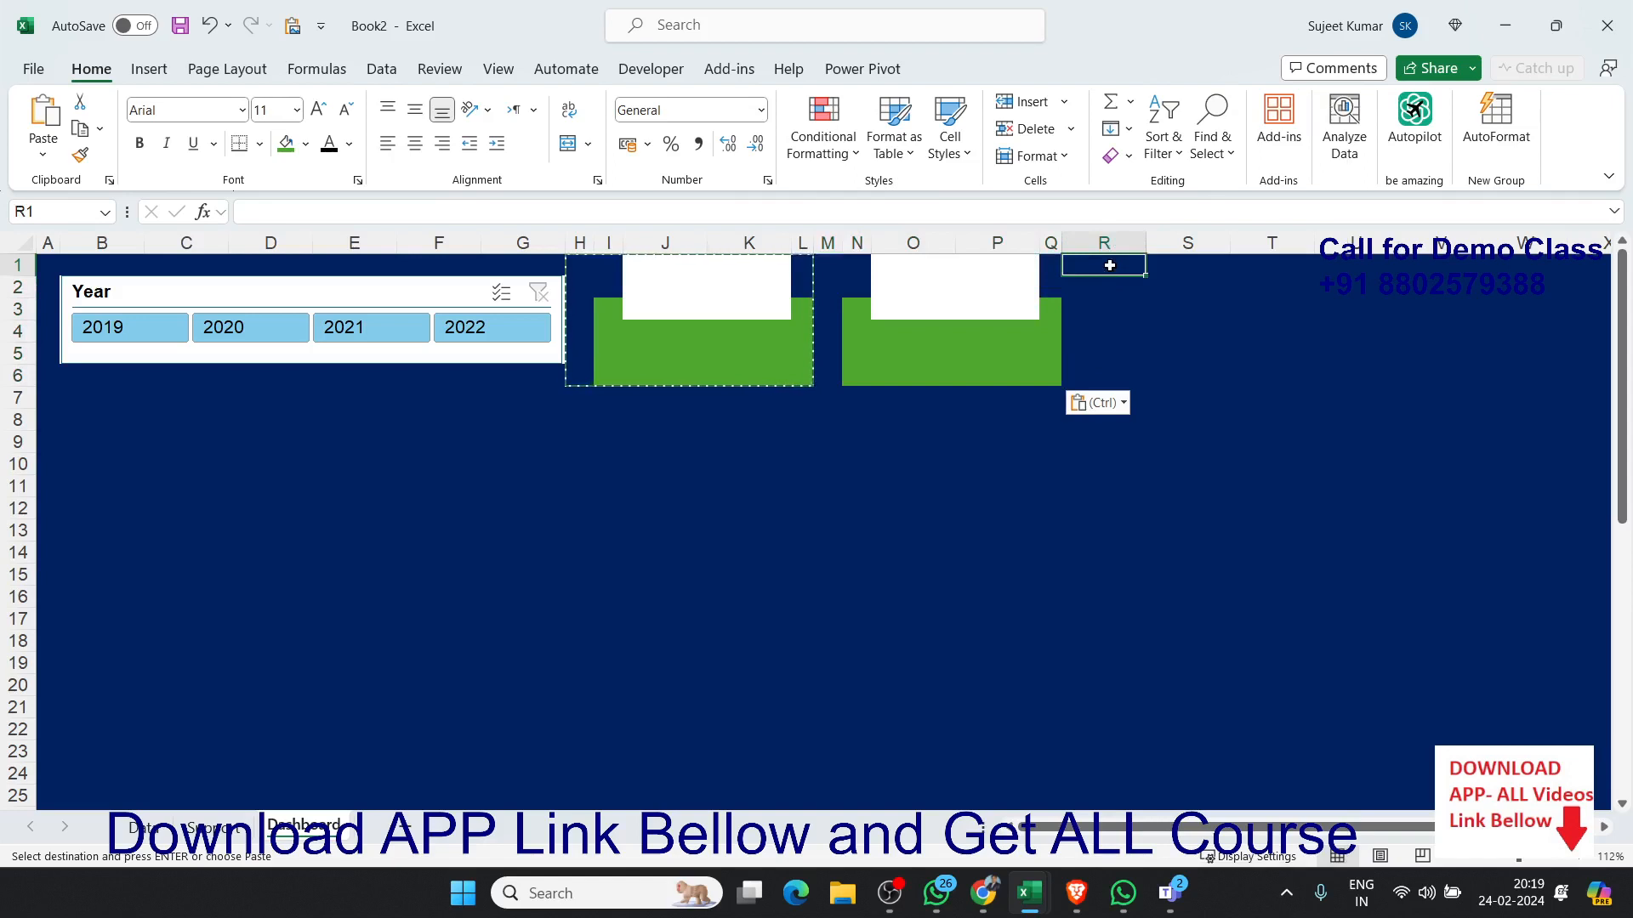
pyautogui.rightClick(1110, 266)
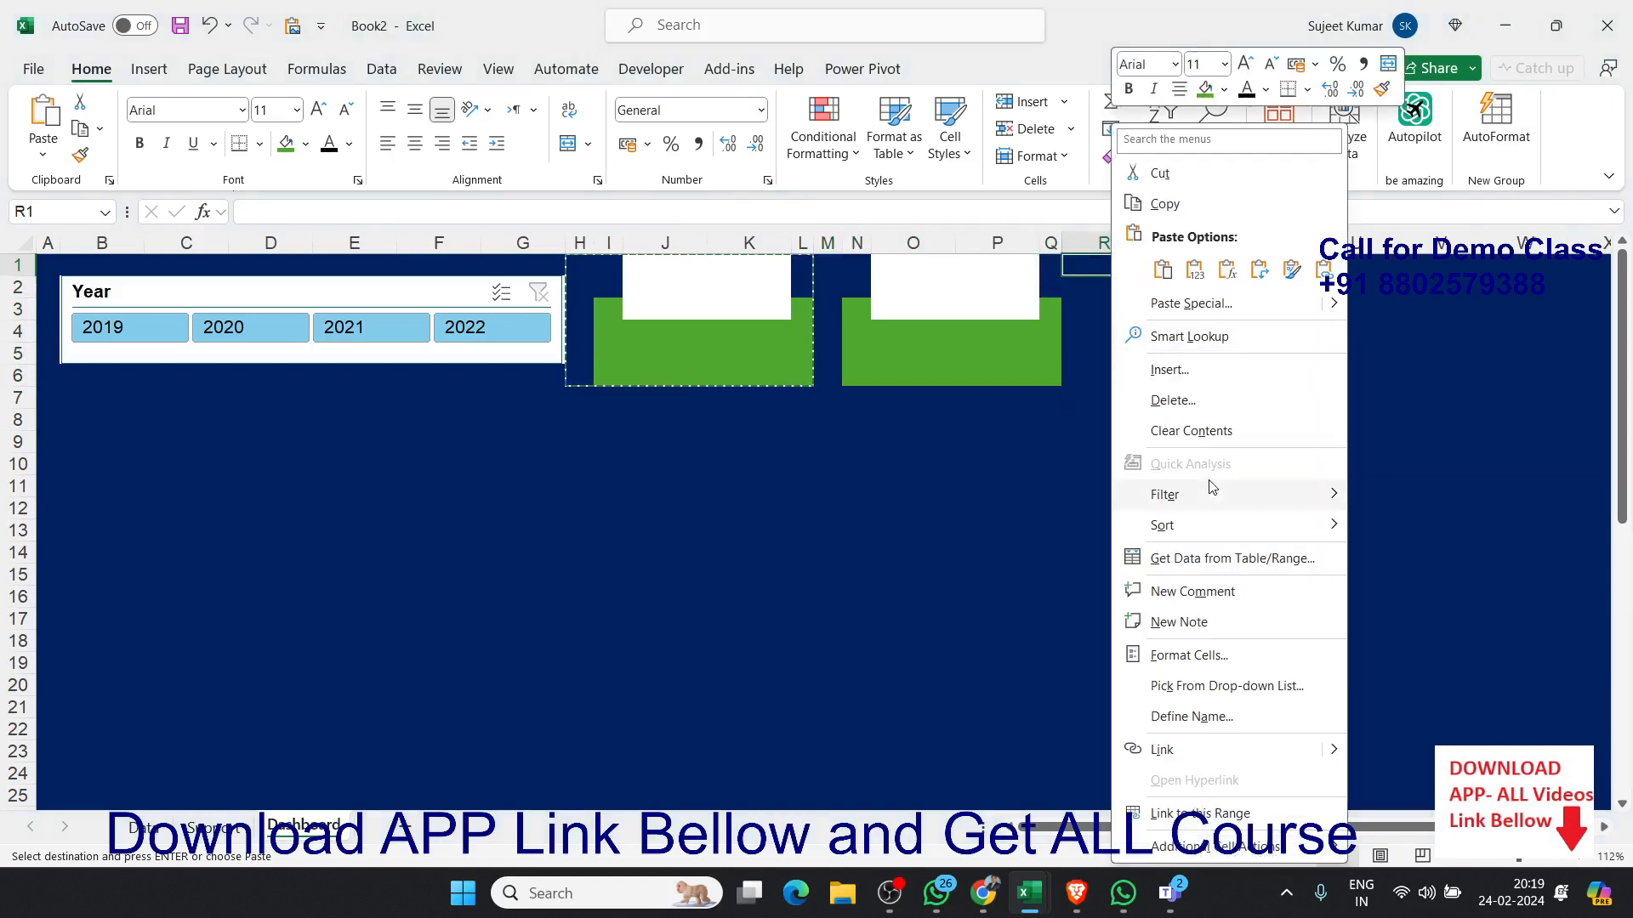
pyautogui.moveTo(1202, 486)
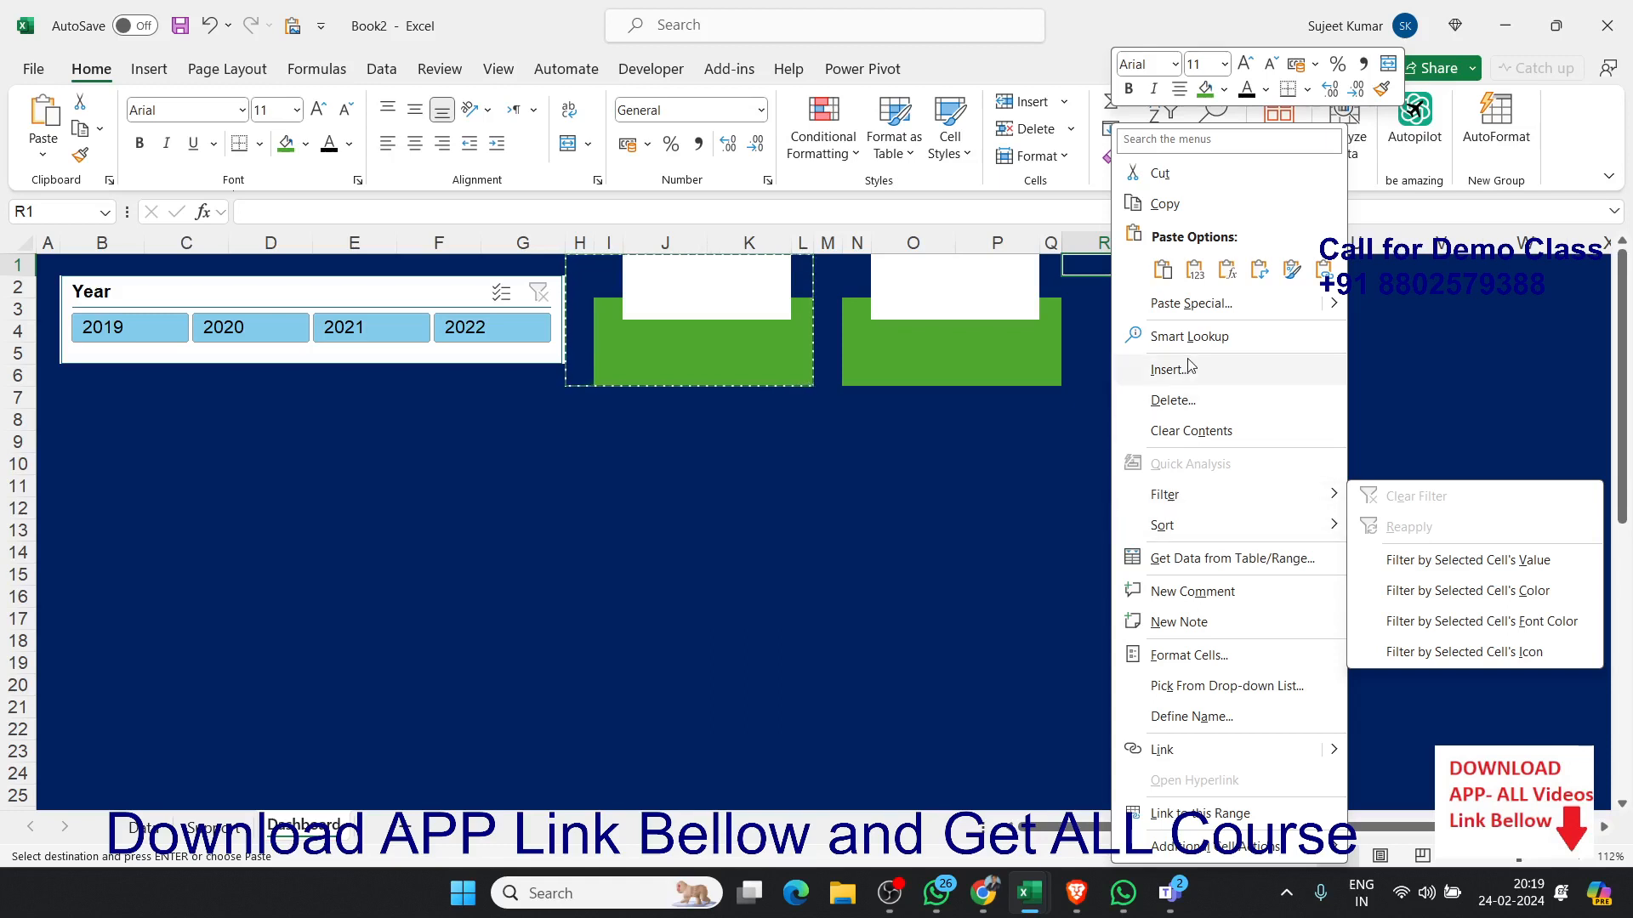
pyautogui.moveTo(1332, 307)
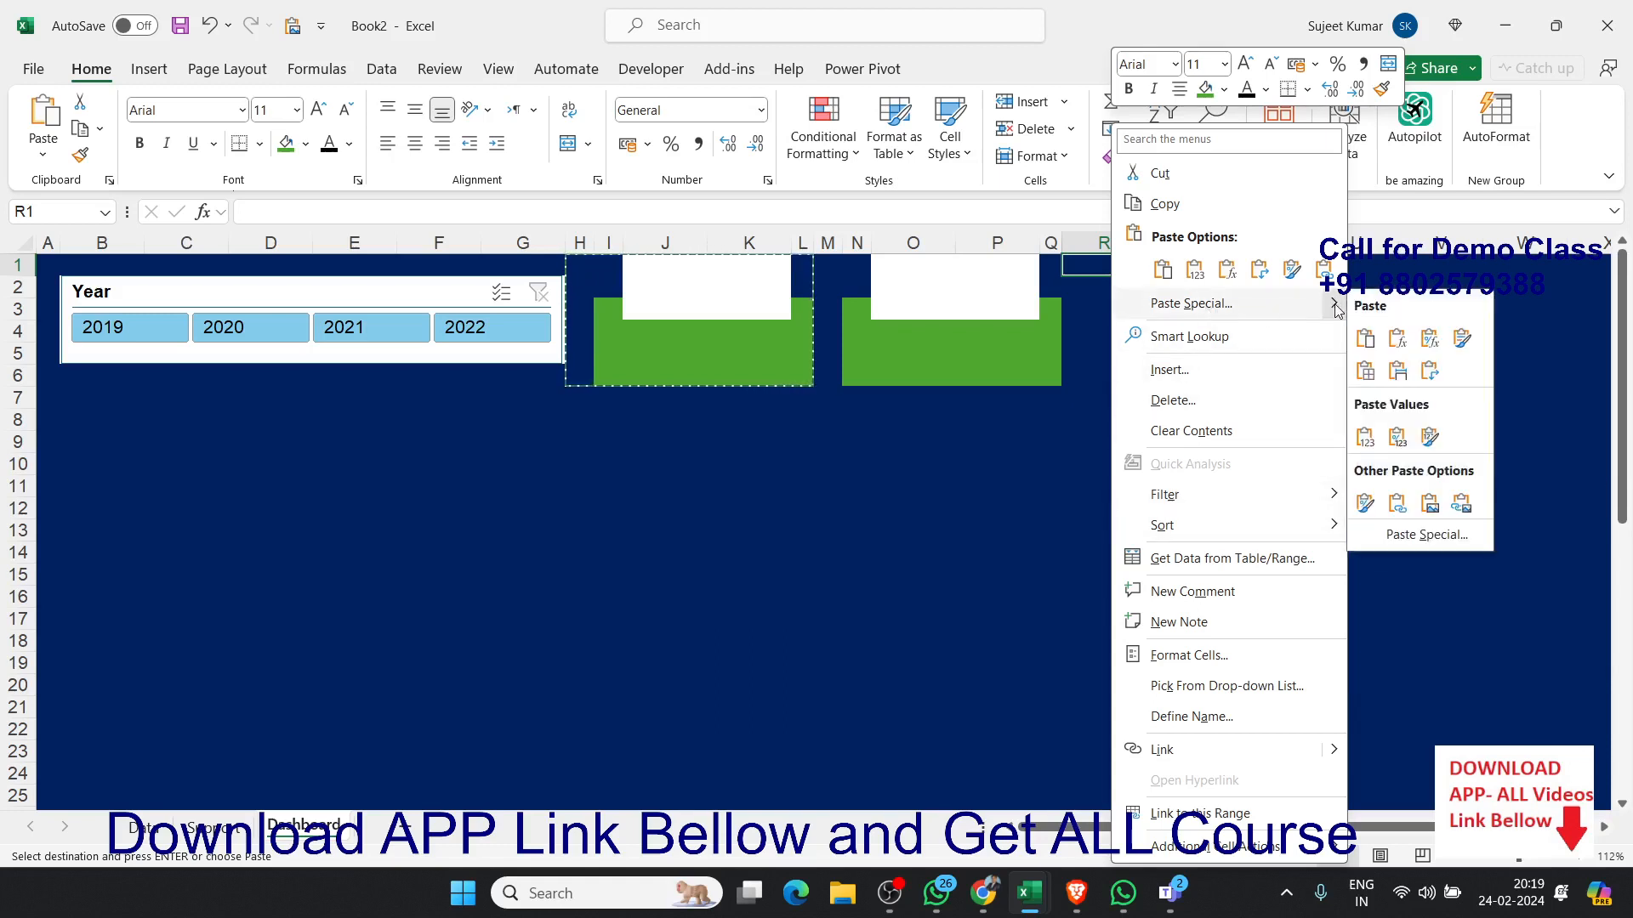
pyautogui.click(1402, 377)
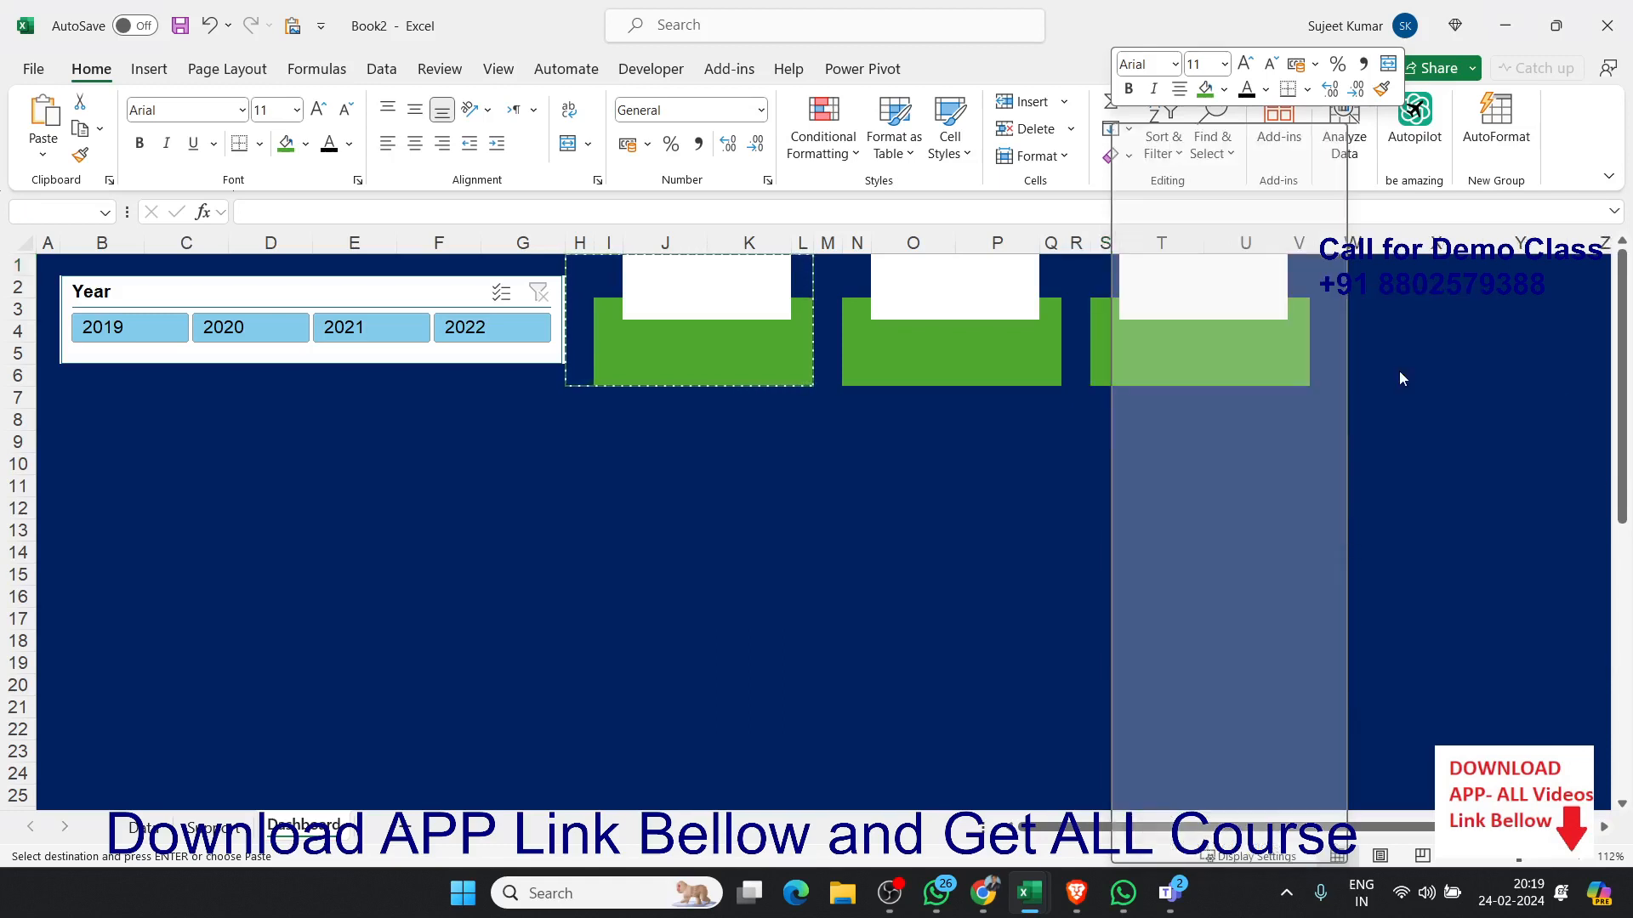
pyautogui.click(1122, 454)
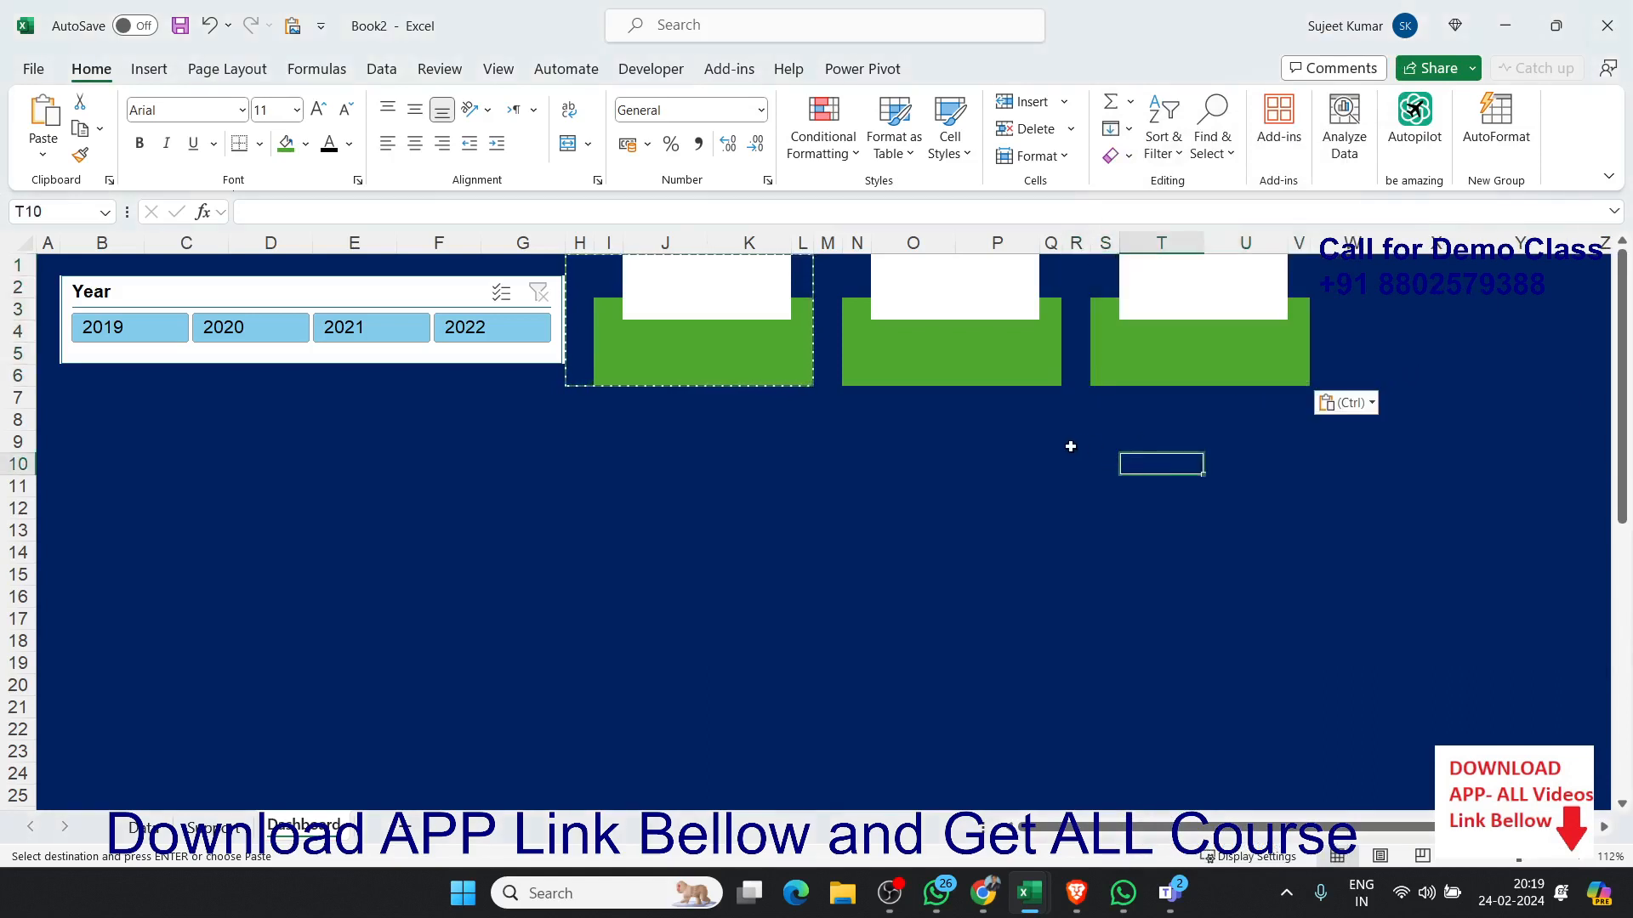
pyautogui.press('Escape')
# Step: Merge and centre J4:K6 in the first card's green area and give it a bold white font
pyautogui.moveTo(632, 330); pyautogui.dragTo(757, 349)
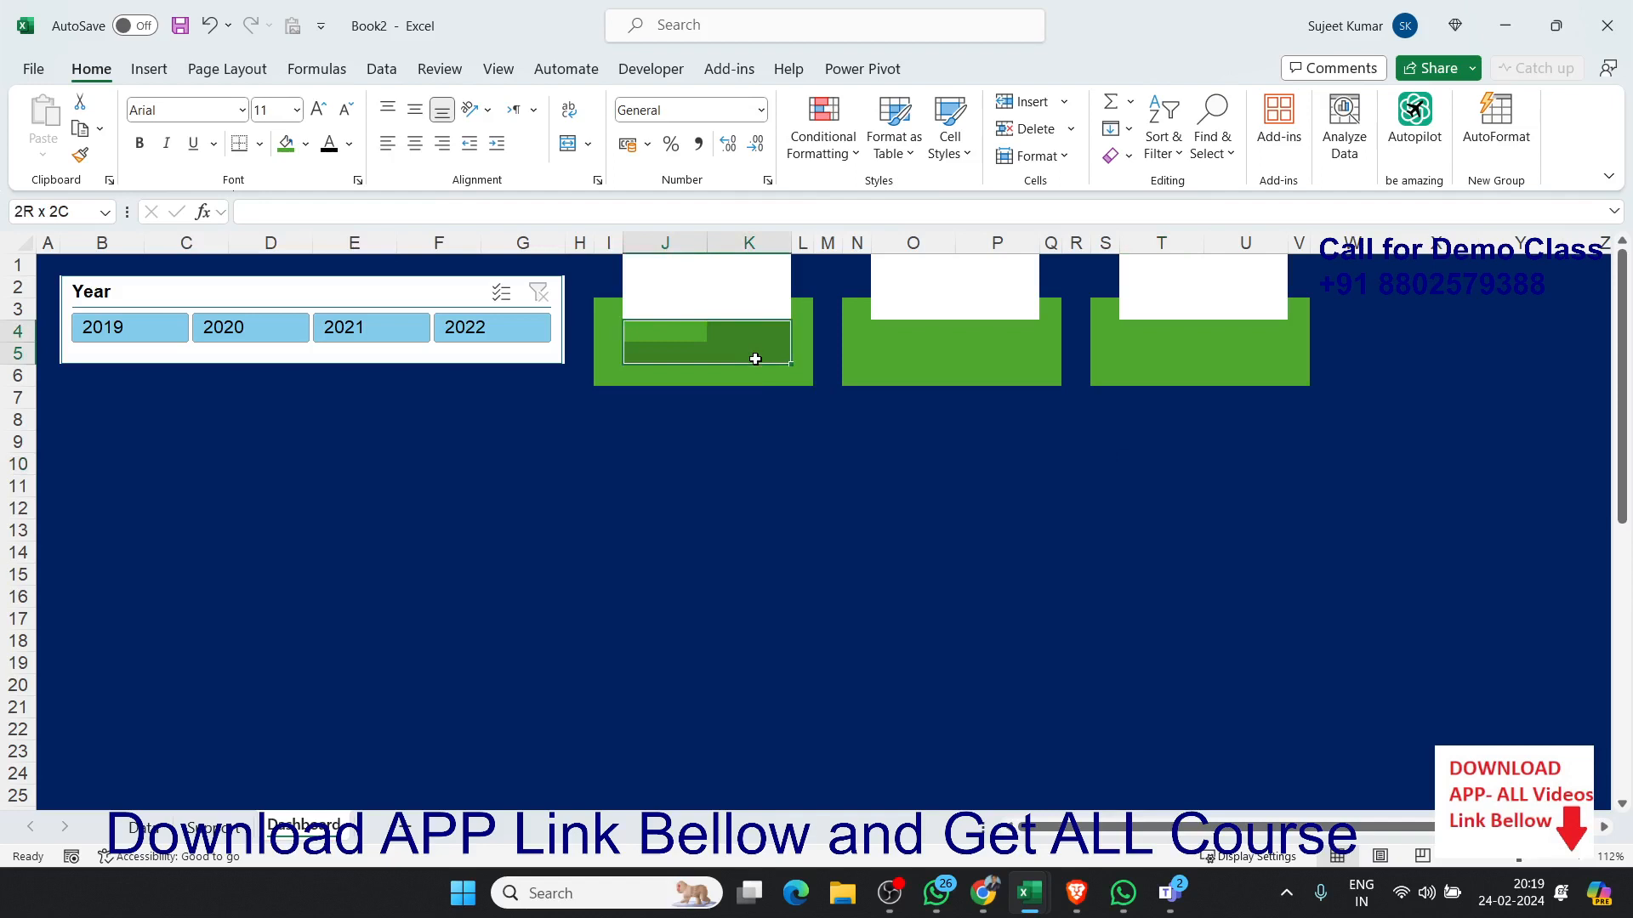
pyautogui.moveTo(755, 358); pyautogui.dragTo(755, 358)
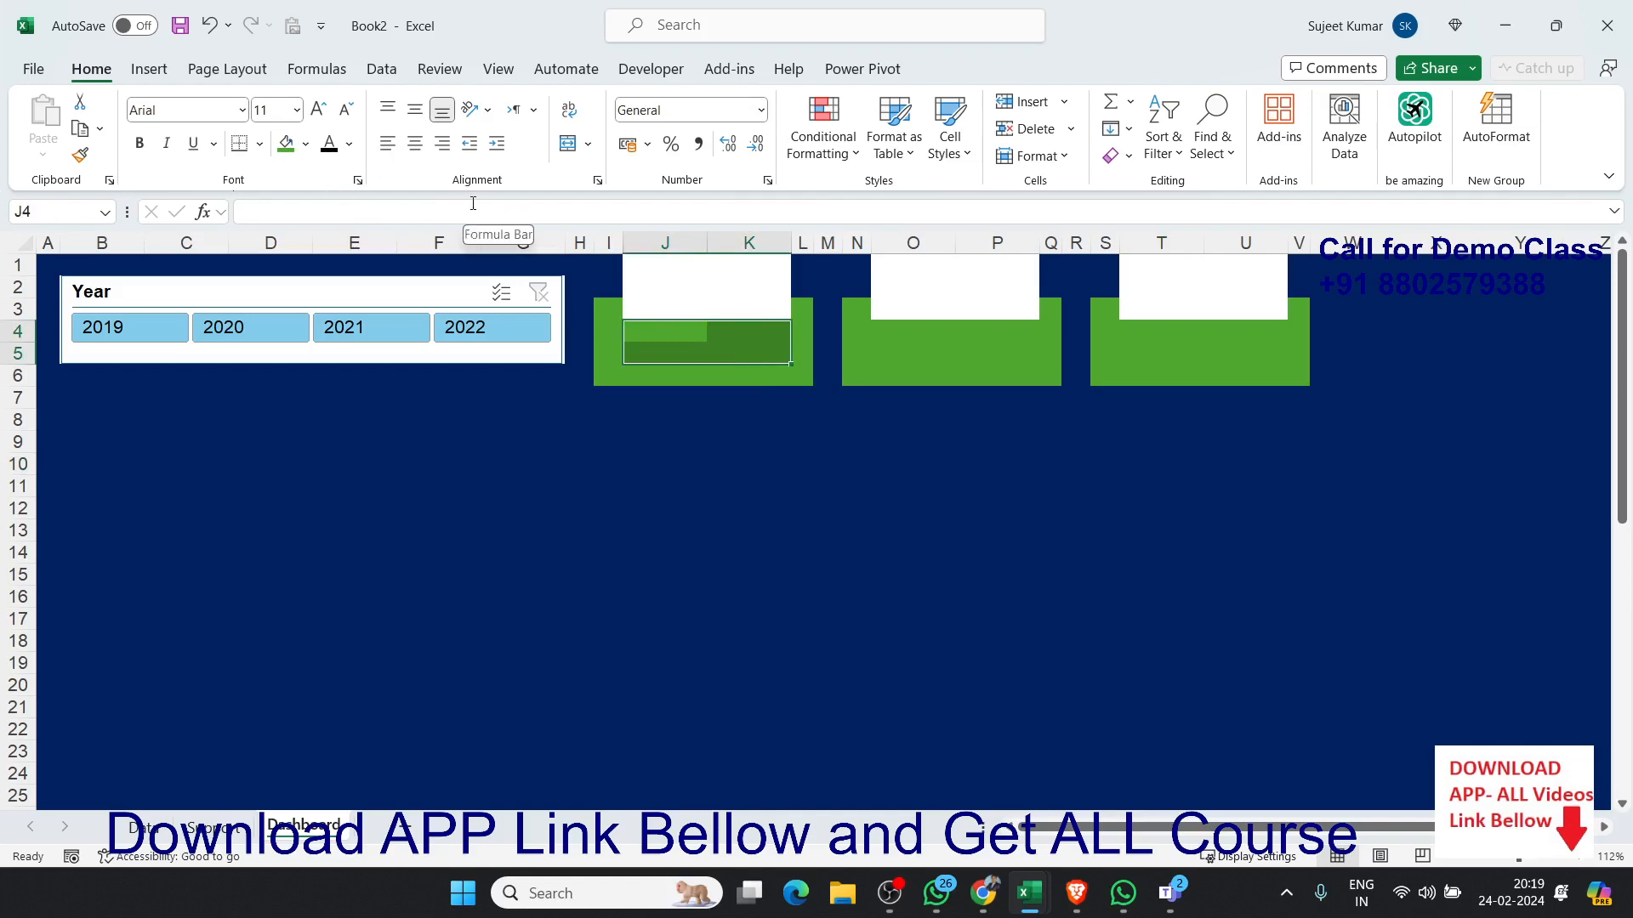
pyautogui.hotkey('shift', 'Down')
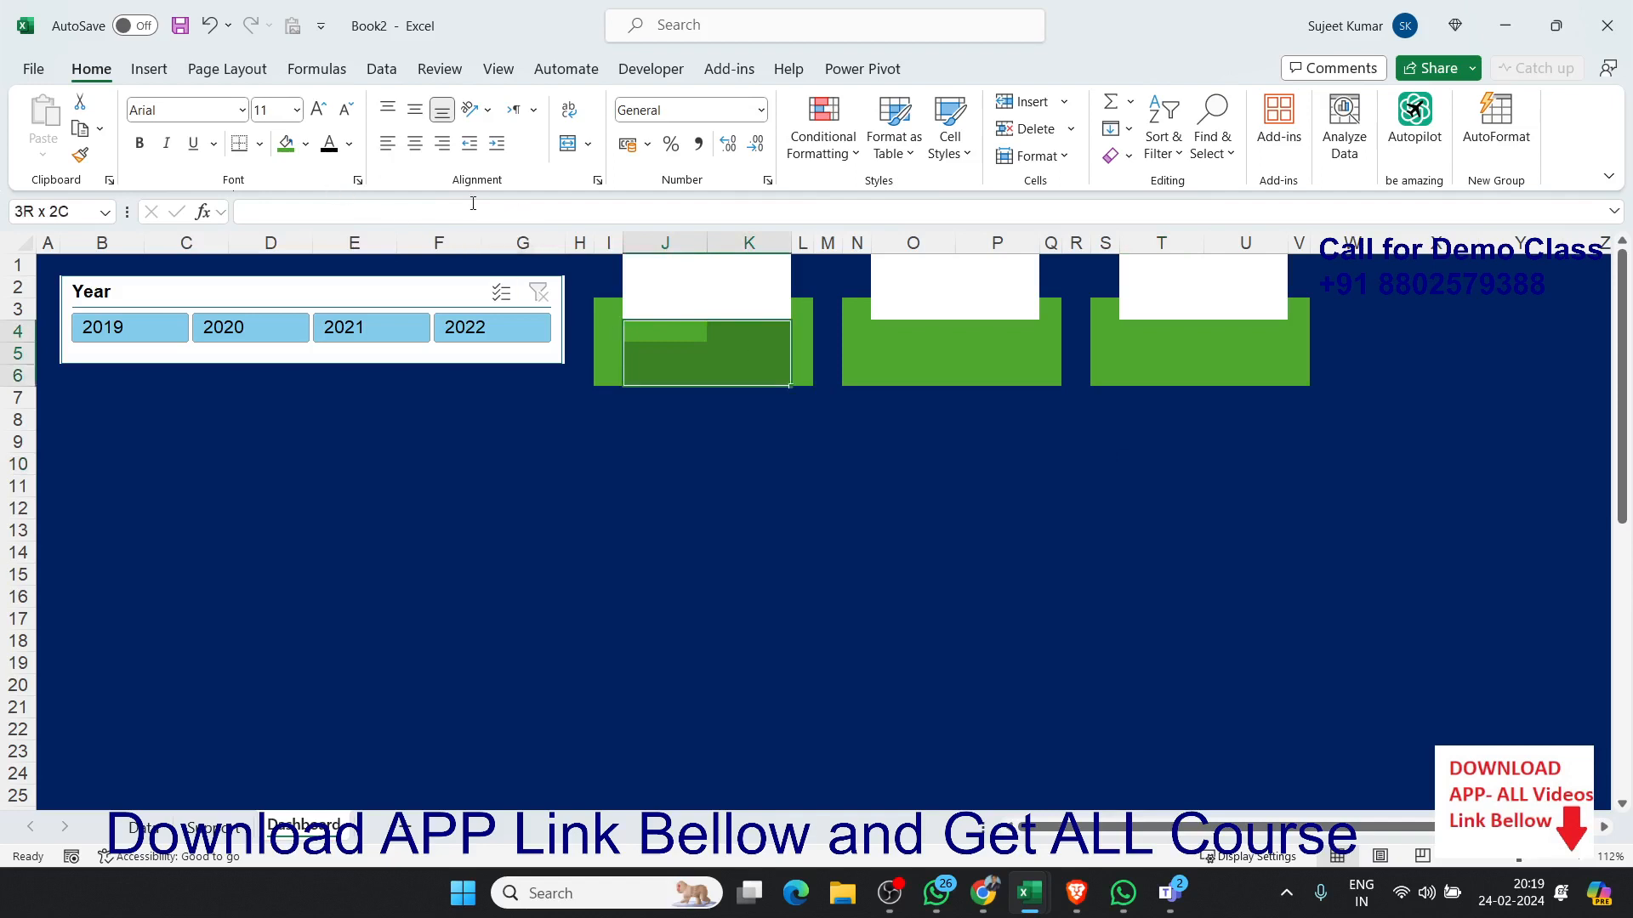
pyautogui.click(569, 143)
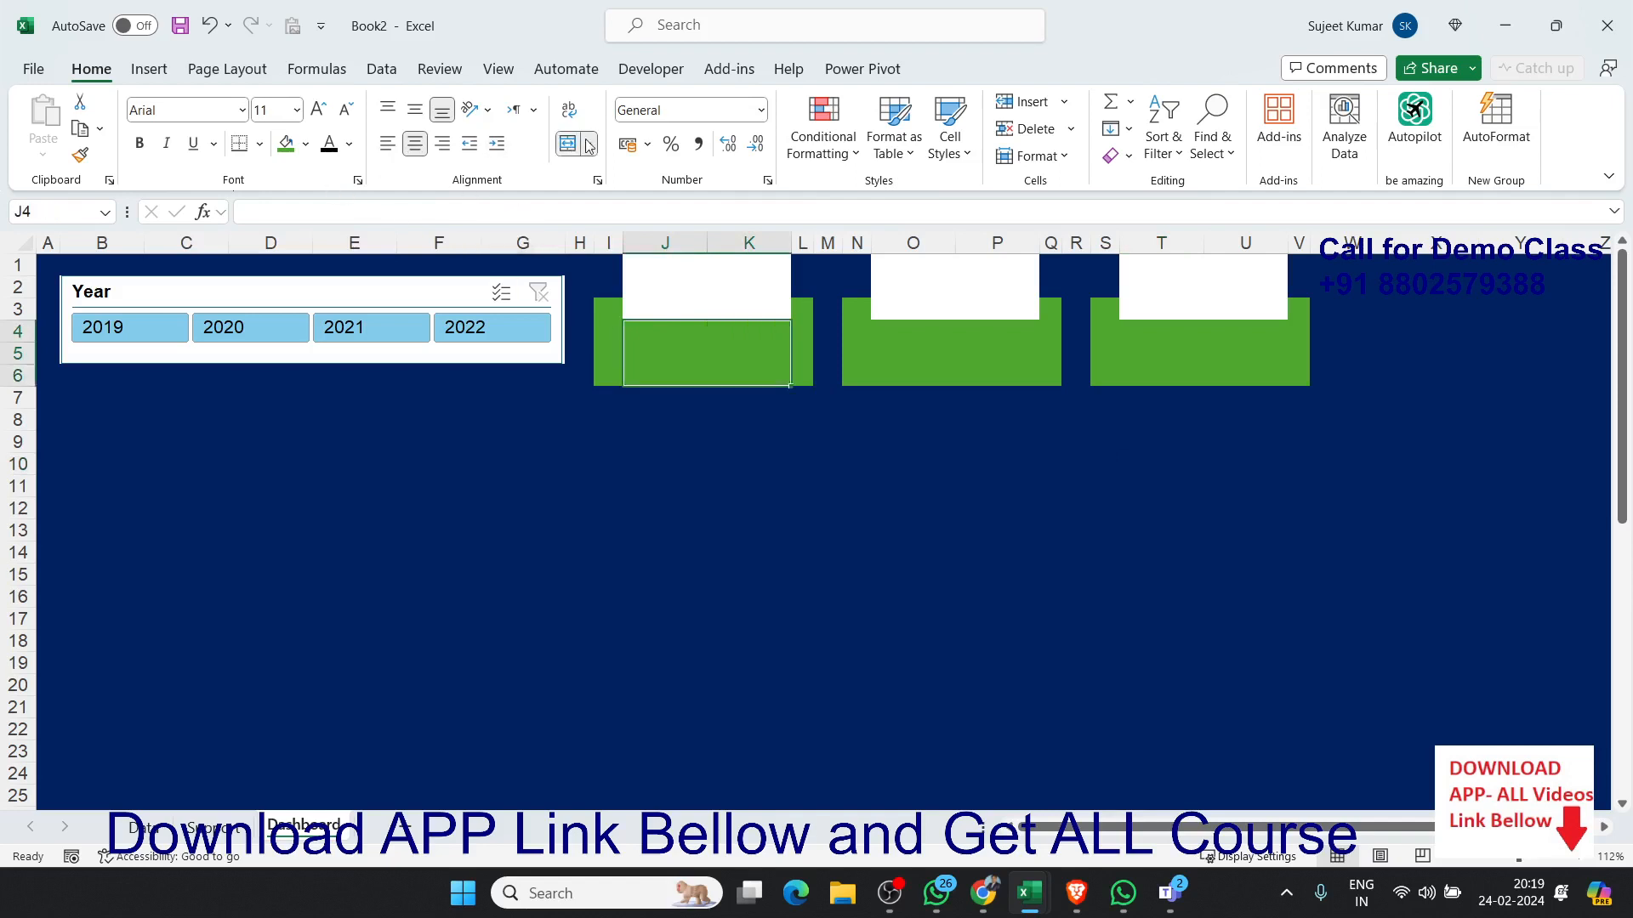
pyautogui.click(348, 142)
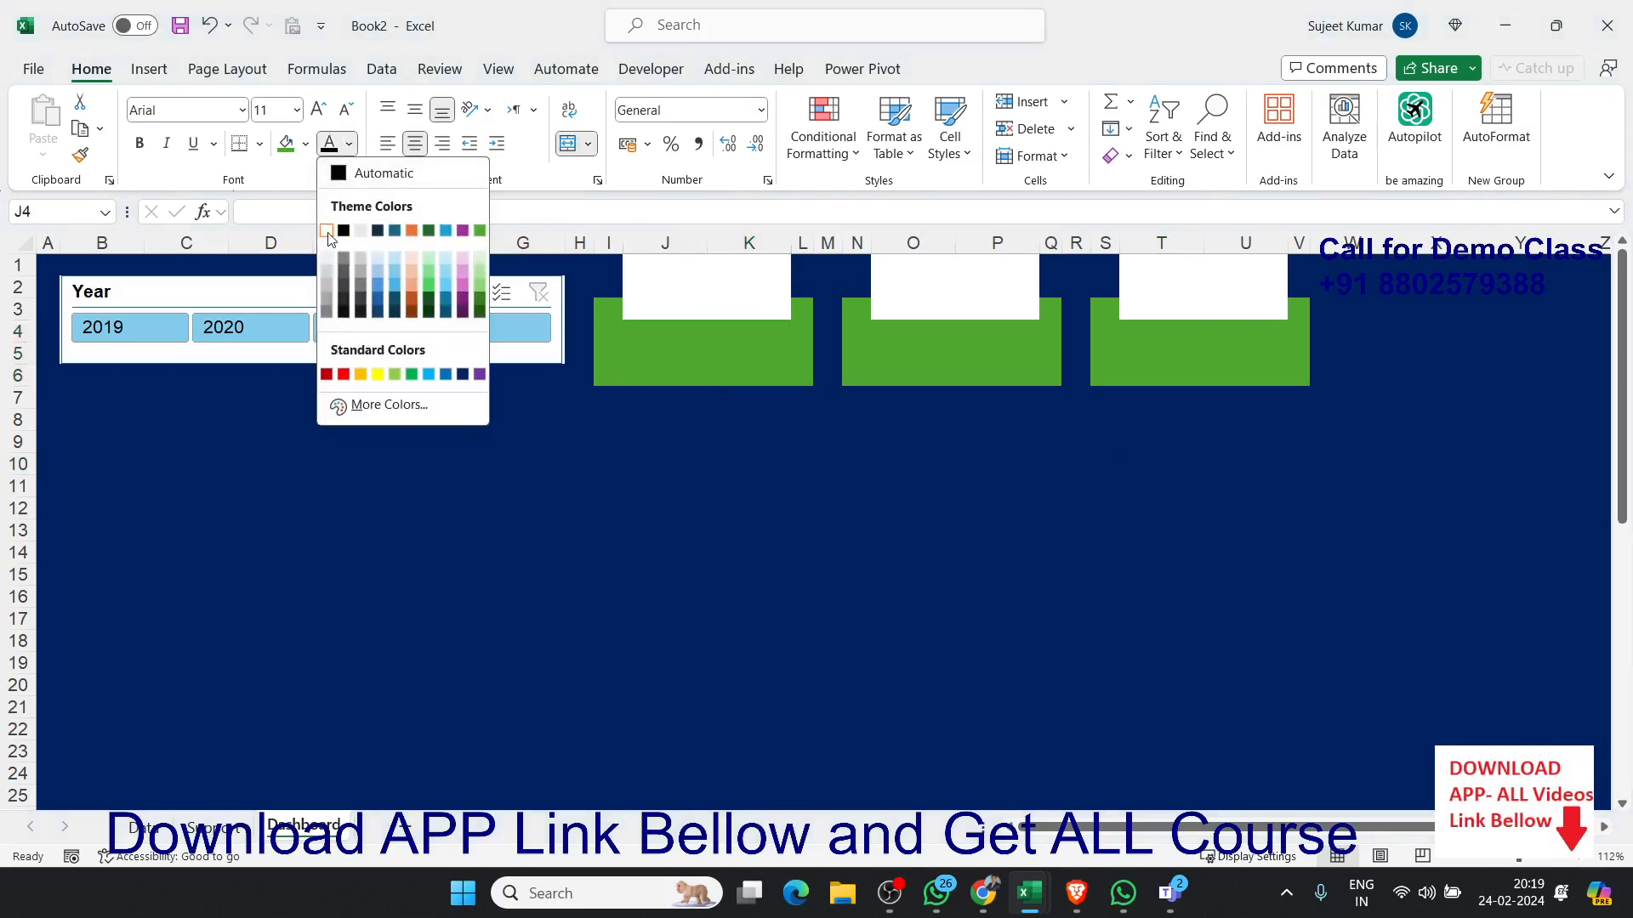
pyautogui.click(327, 230)
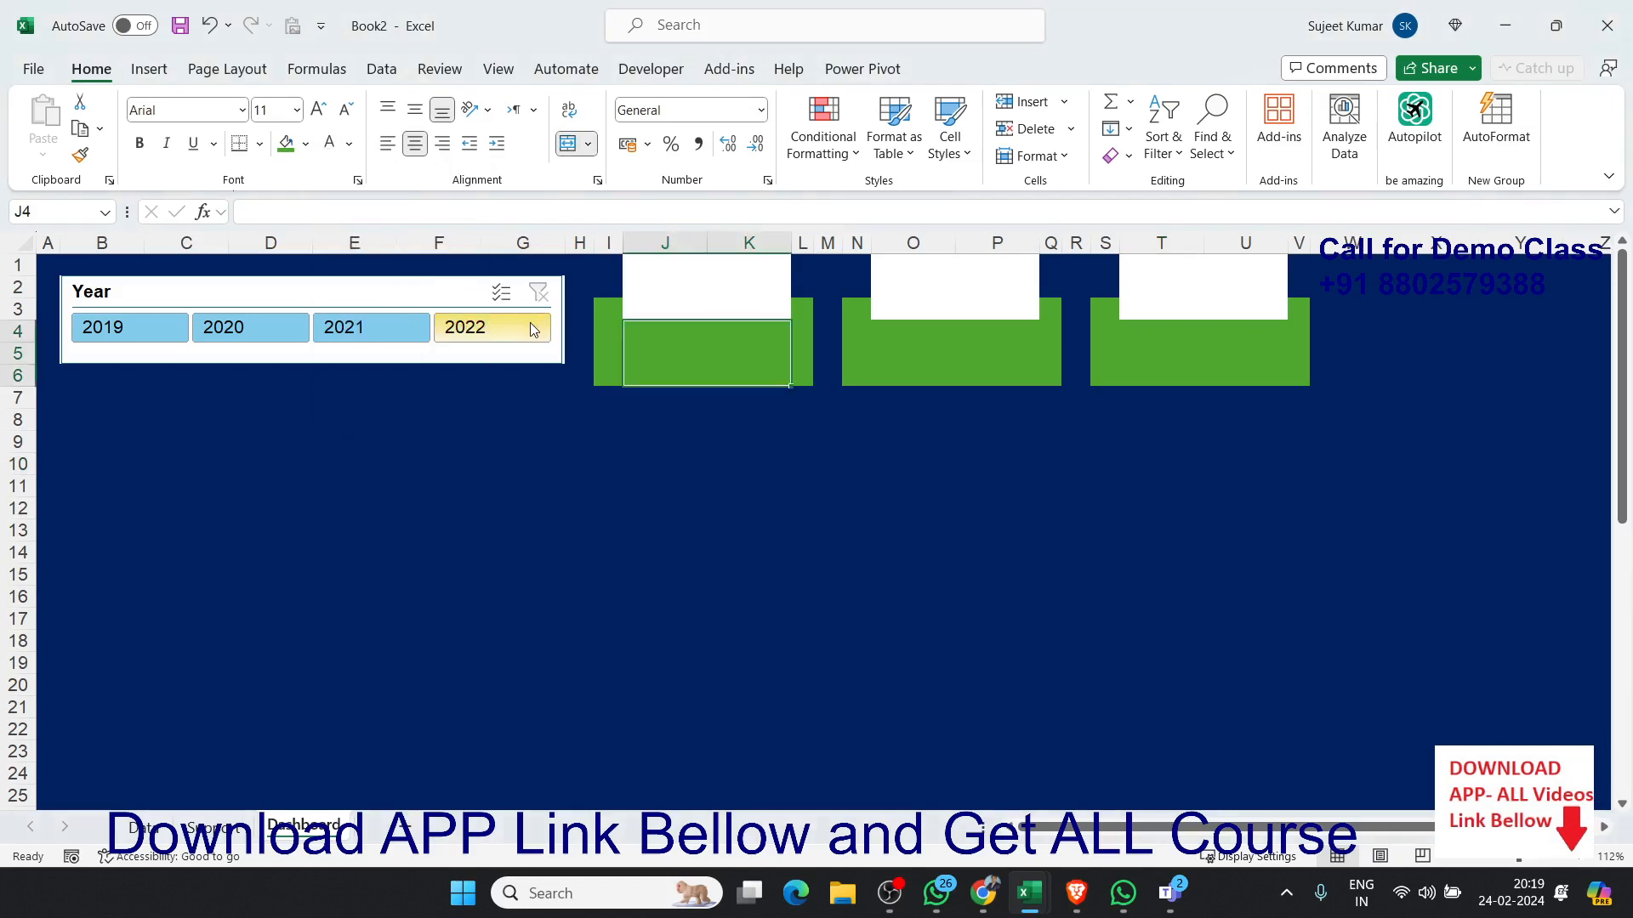
pyautogui.hotkey('ctrl', 'b')
# Step: Copy the merged value cell J4:K6 to O4 in the second card and T4 in the third card
pyautogui.hotkey('ctrl', 'c')
pyautogui.press('Right')
pyautogui.press('Right')
pyautogui.press('Right')
pyautogui.press('Right')
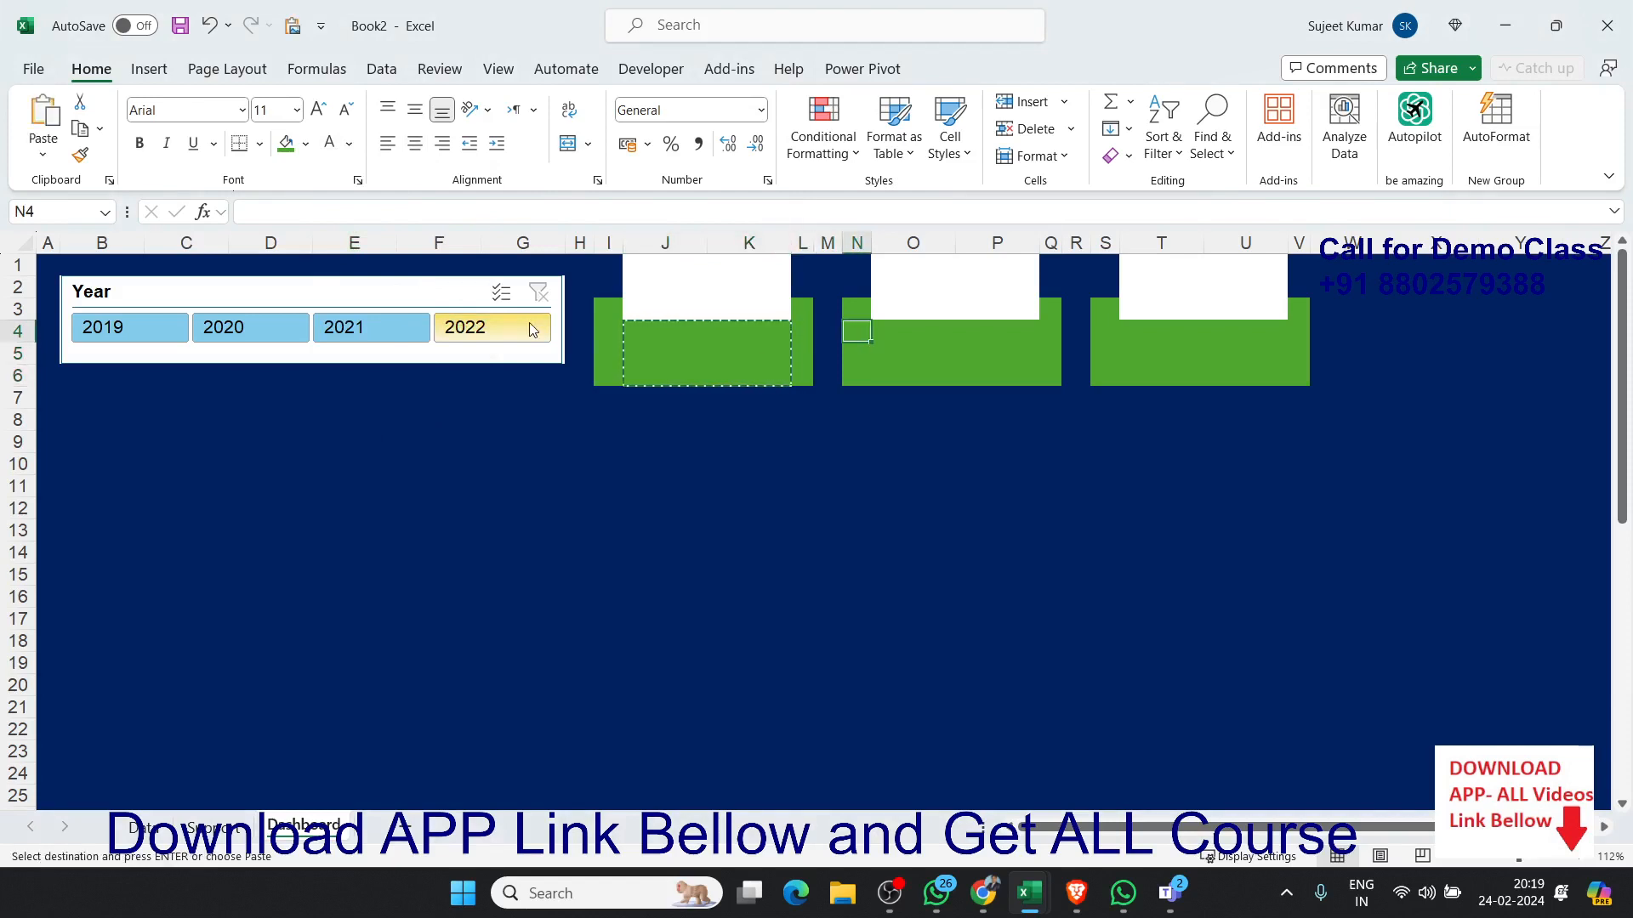
pyautogui.hotkey('ctrl', 'v')
pyautogui.press('Right')
pyautogui.press('Right')
pyautogui.press('Right')
pyautogui.press('Right')
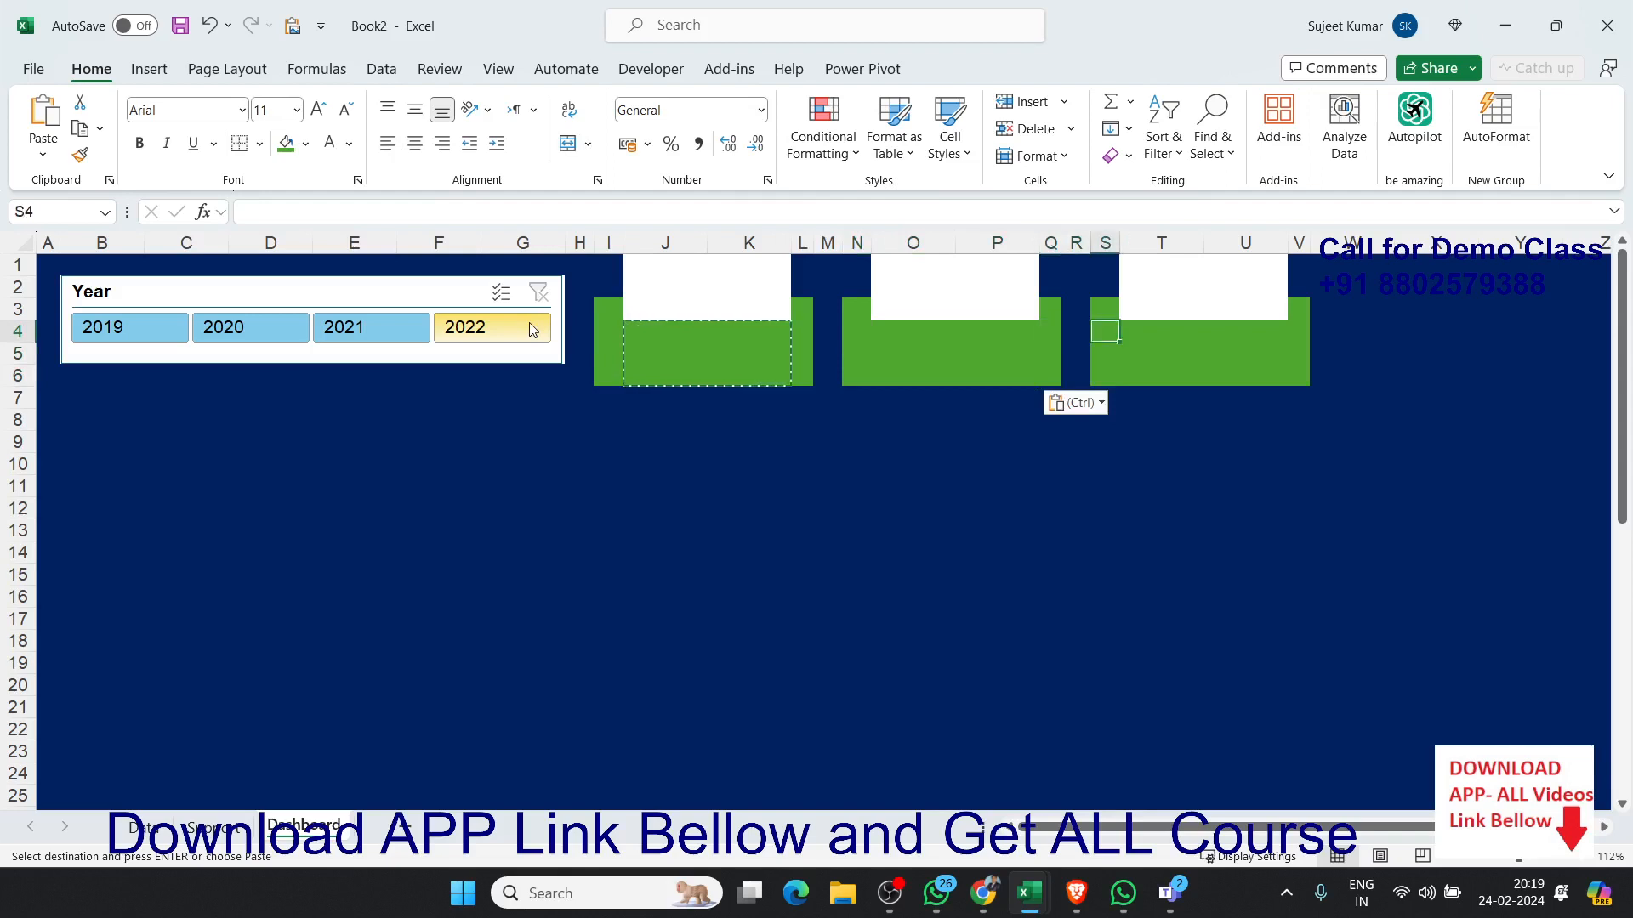
pyautogui.hotkey('ctrl', 'v')
pyautogui.press('Escape')
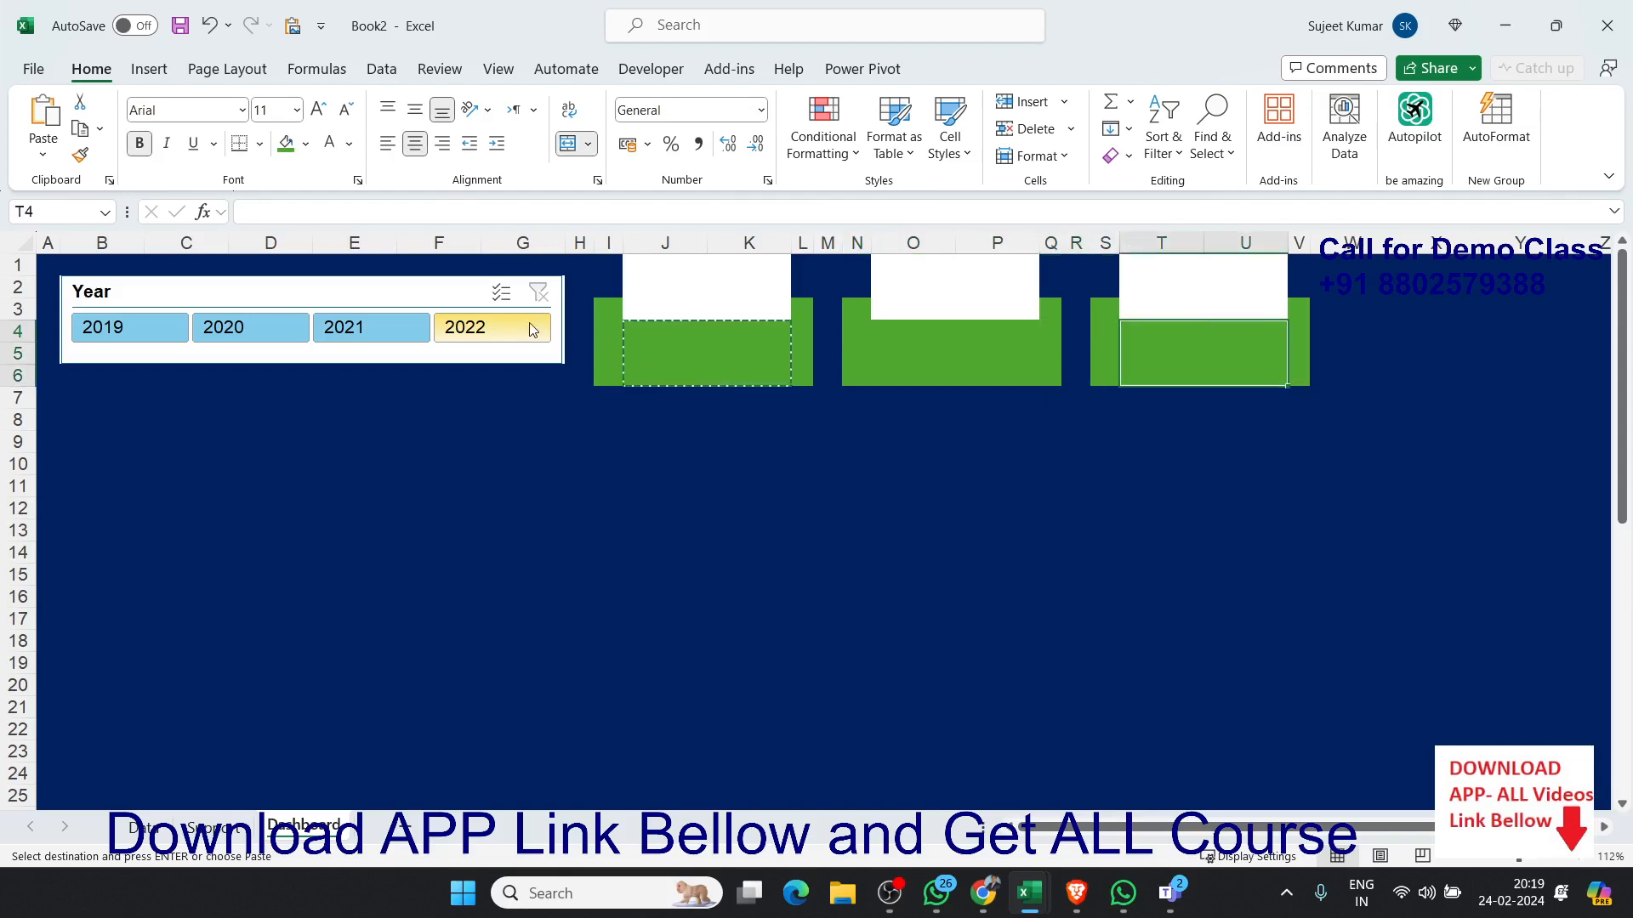
# Step: Merge and centre each card's white title block: J1:K3, O1:P3 and T1:U3
pyautogui.click(715, 282)
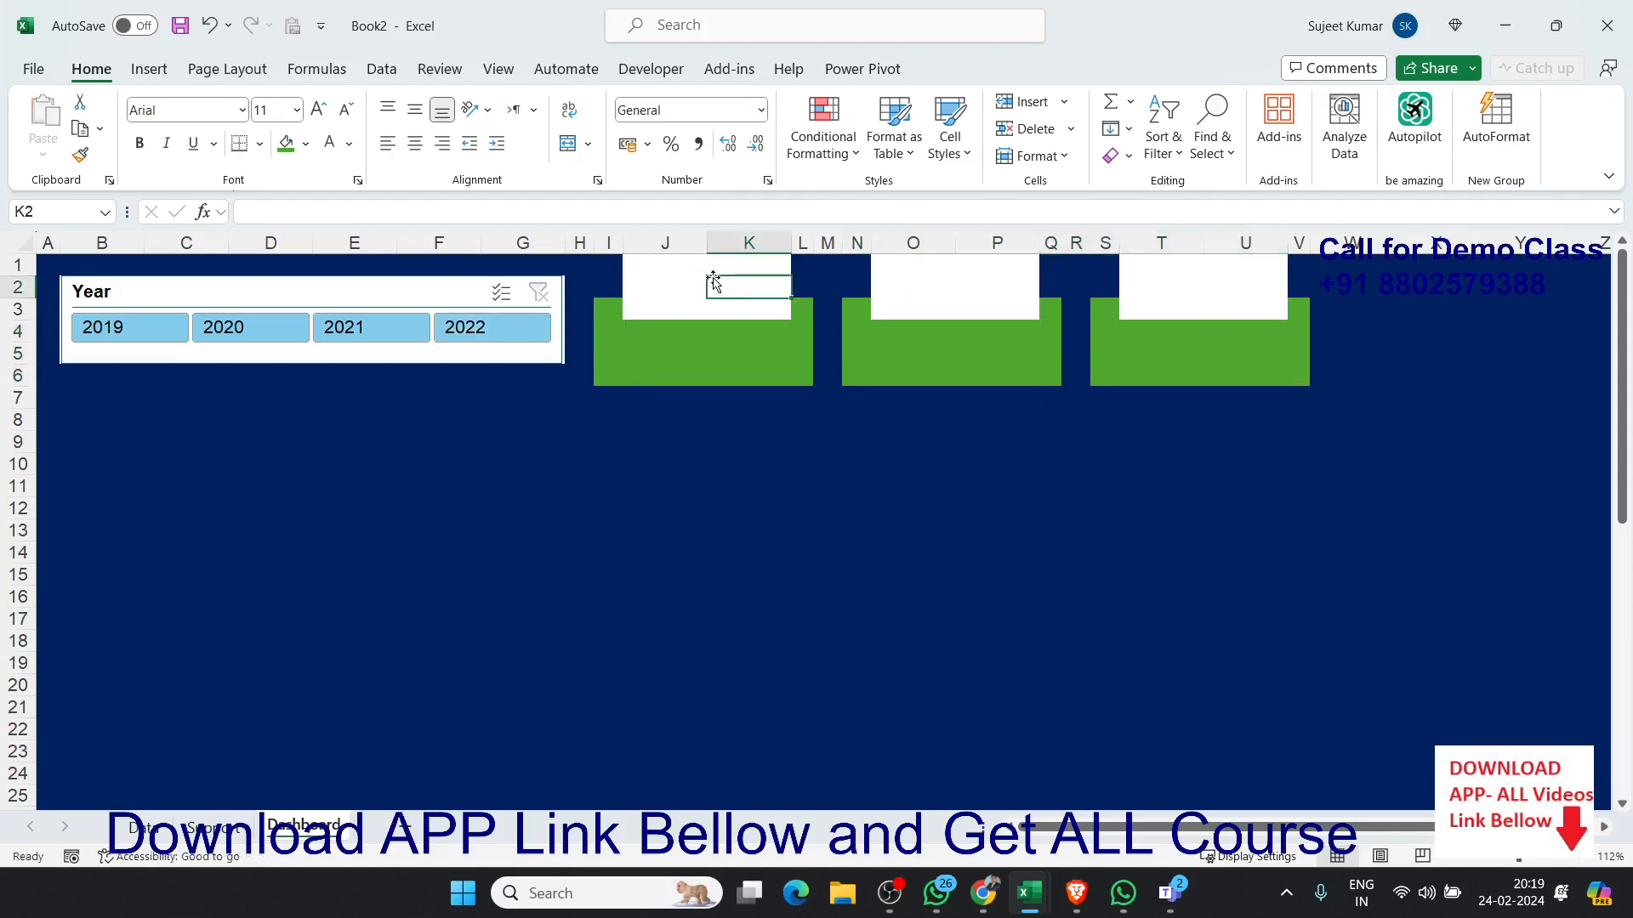
pyautogui.moveTo(667, 266); pyautogui.dragTo(741, 307)
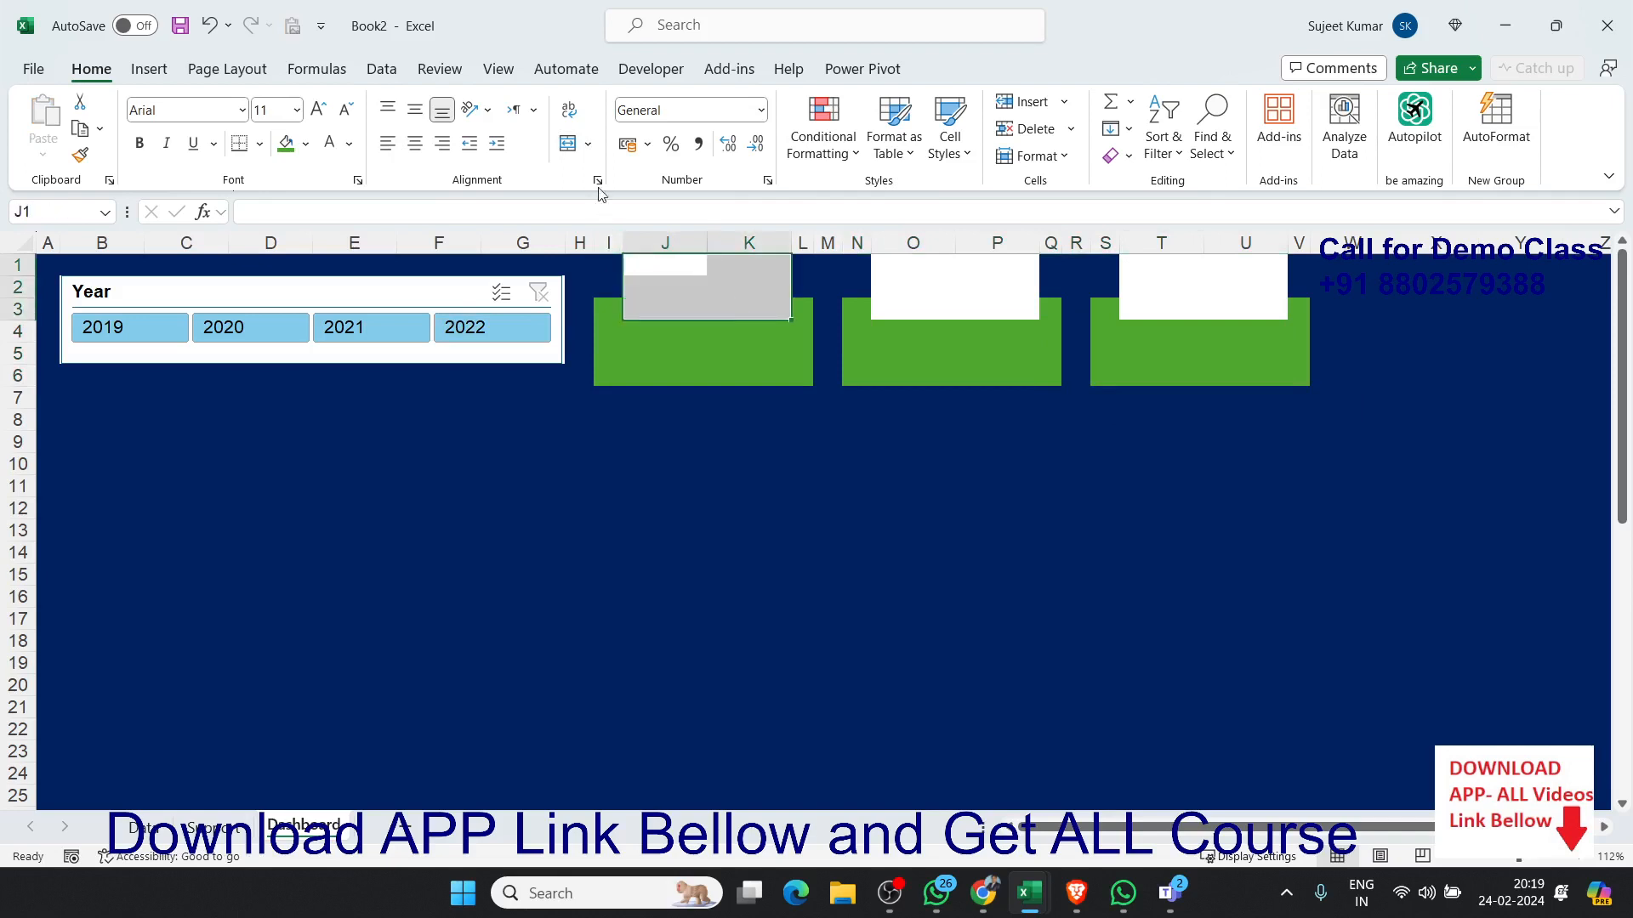
pyautogui.click(567, 143)
pyautogui.moveTo(902, 274); pyautogui.dragTo(986, 304)
pyautogui.click(567, 143)
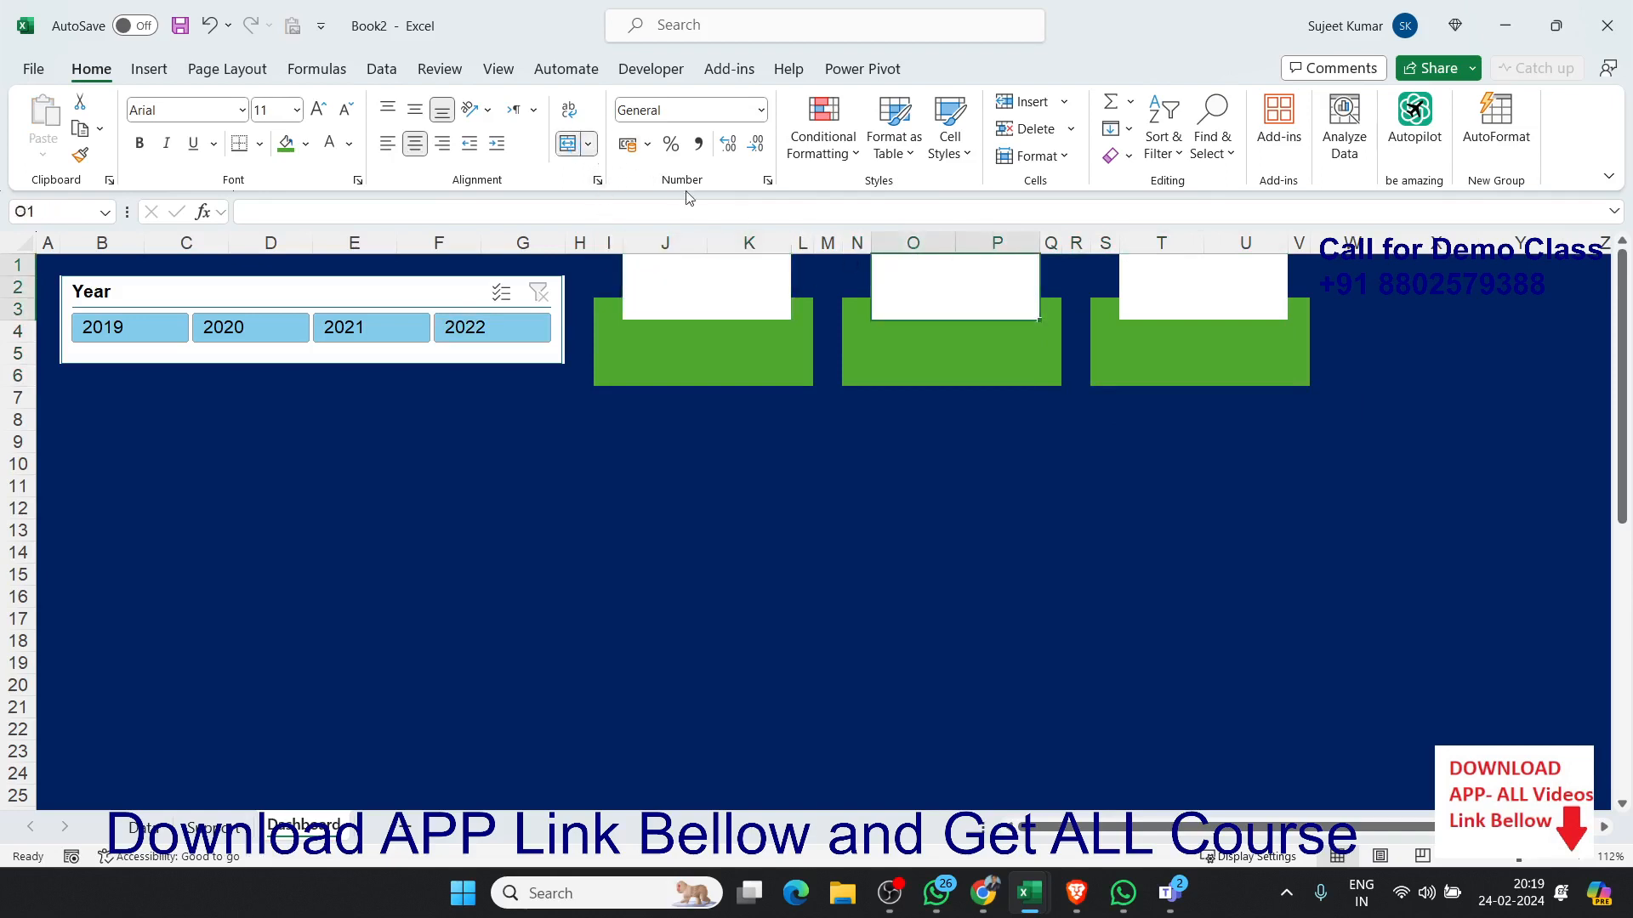
pyautogui.moveTo(1133, 263); pyautogui.dragTo(1240, 309)
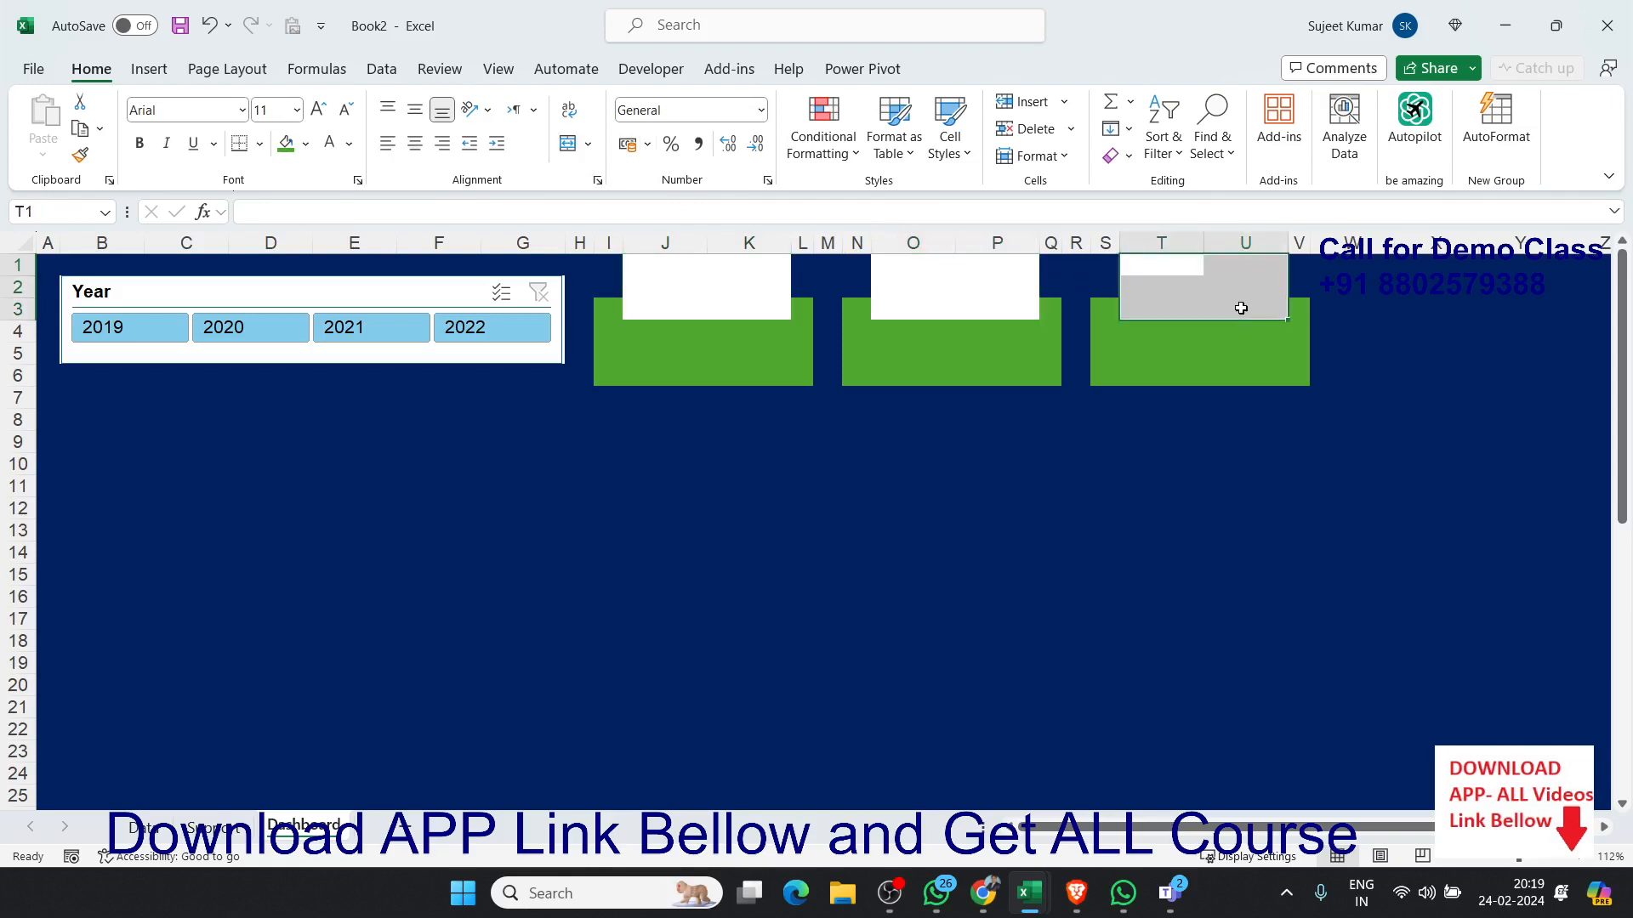
pyautogui.click(567, 143)
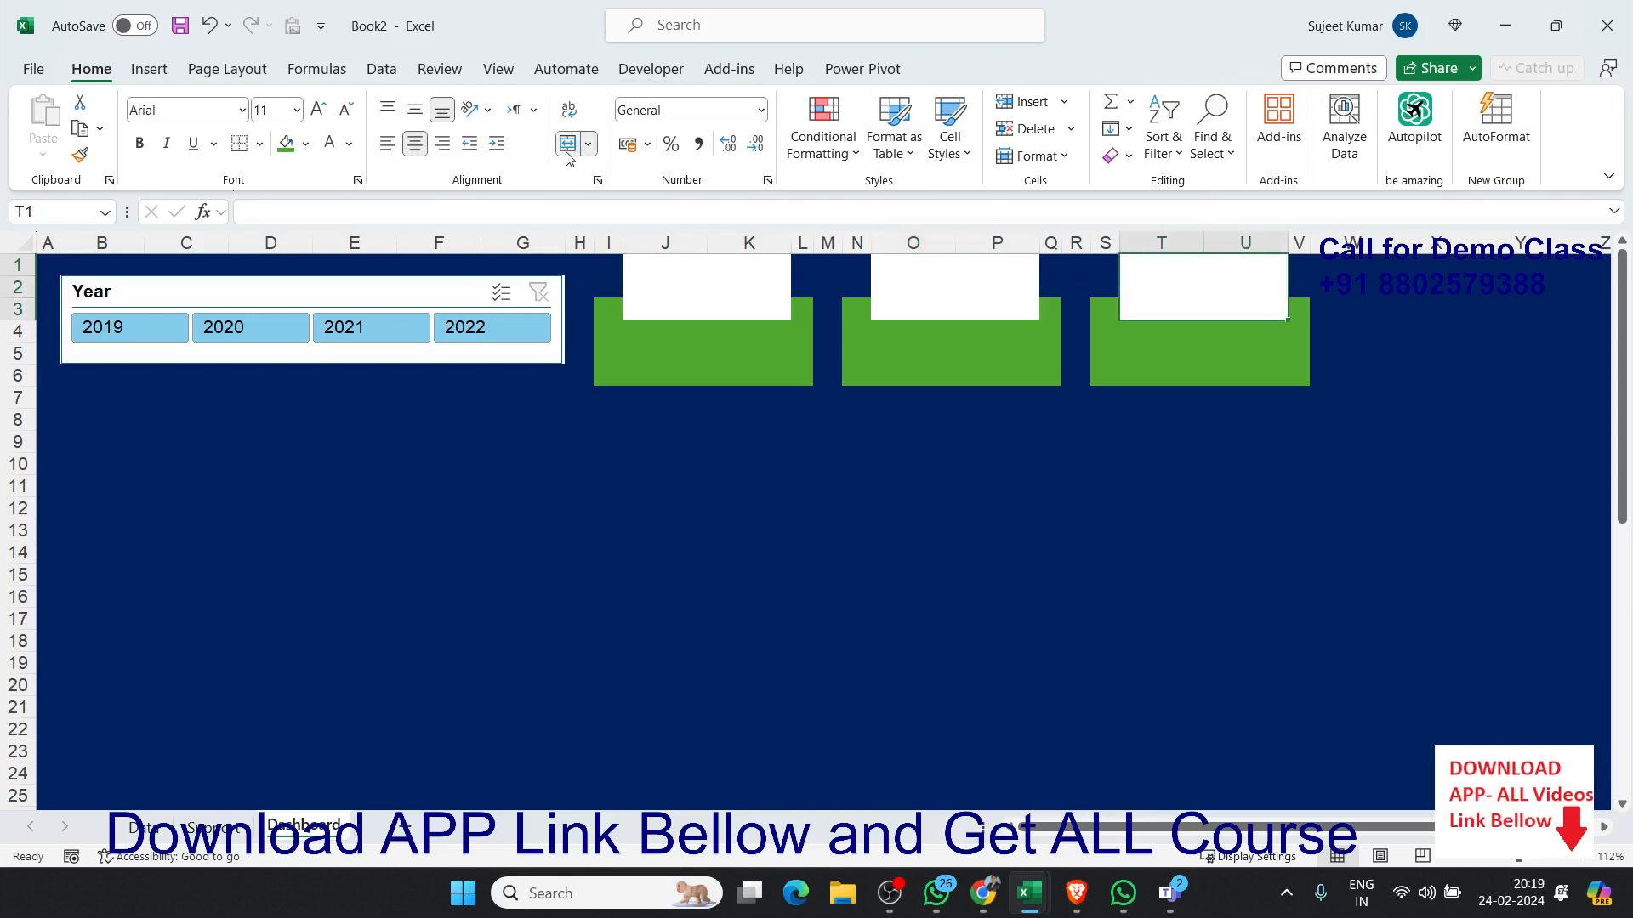
# Step: Enter the title "Sales" in the first card's white block and align it vertically to the middle
pyautogui.click(666, 268)
pyautogui.write('Sales')
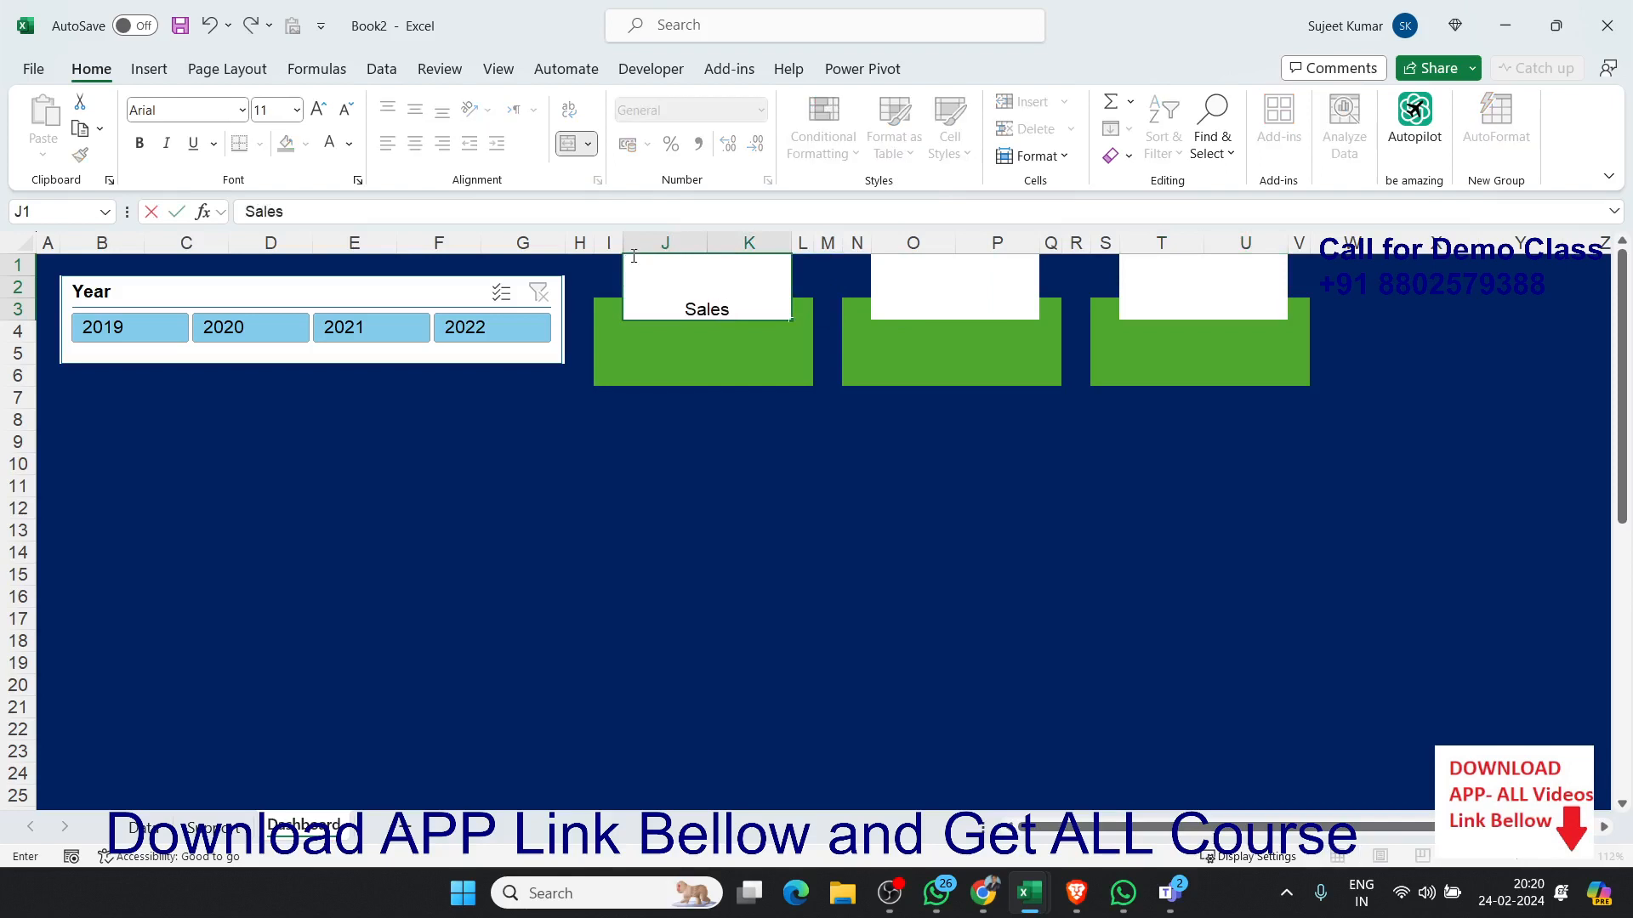
pyautogui.press('Return')
pyautogui.press('Up')
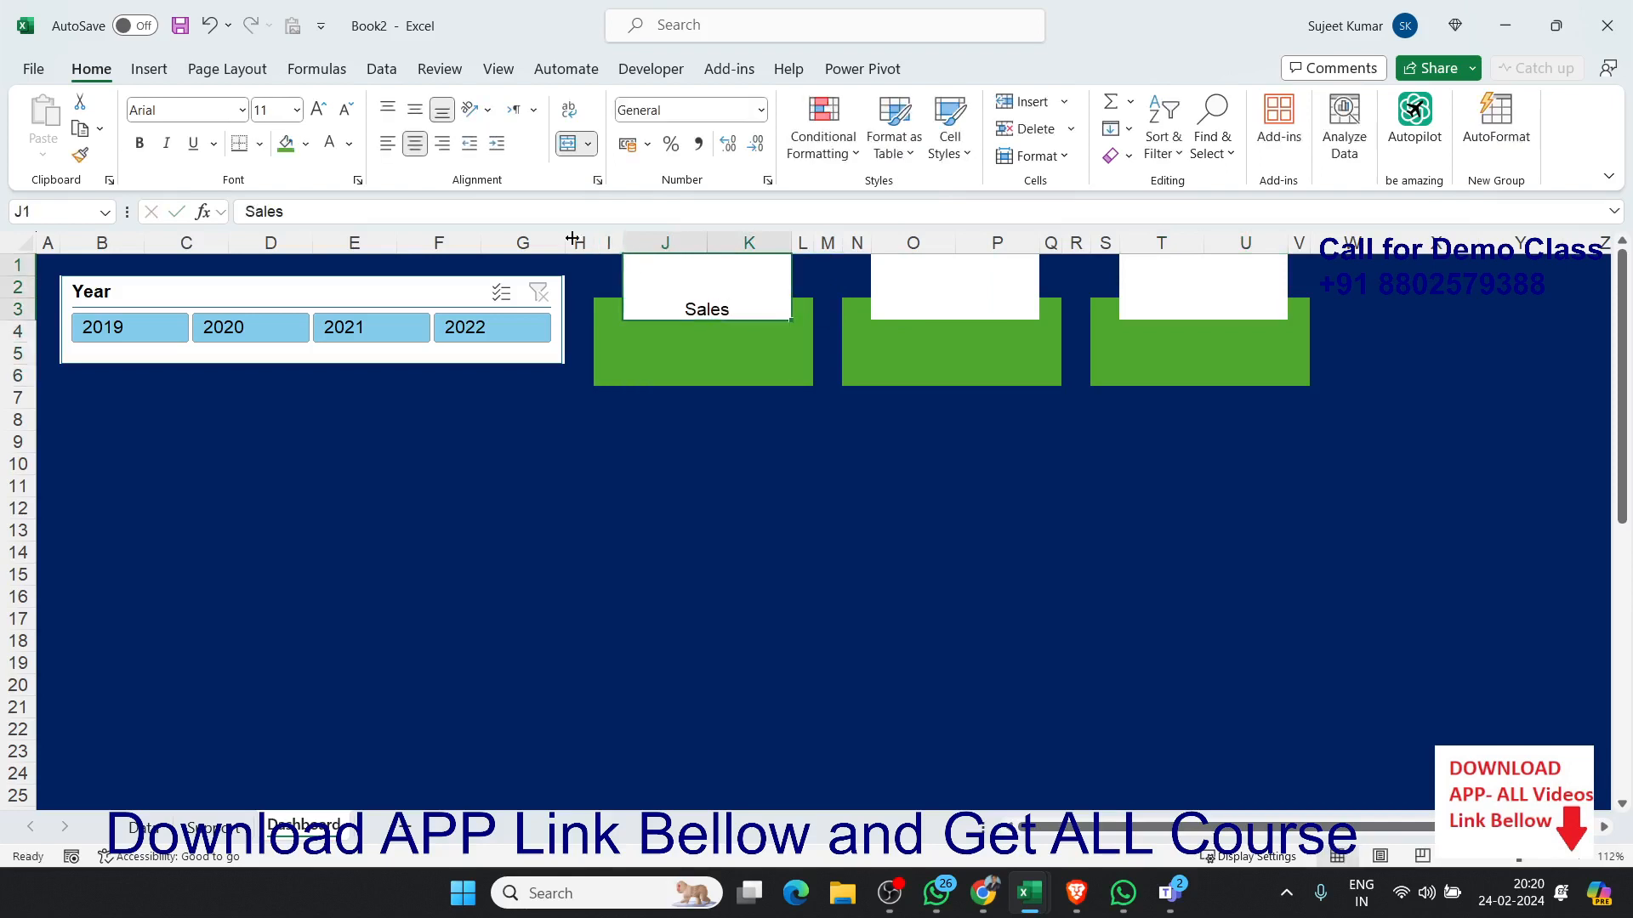
pyautogui.click(415, 115)
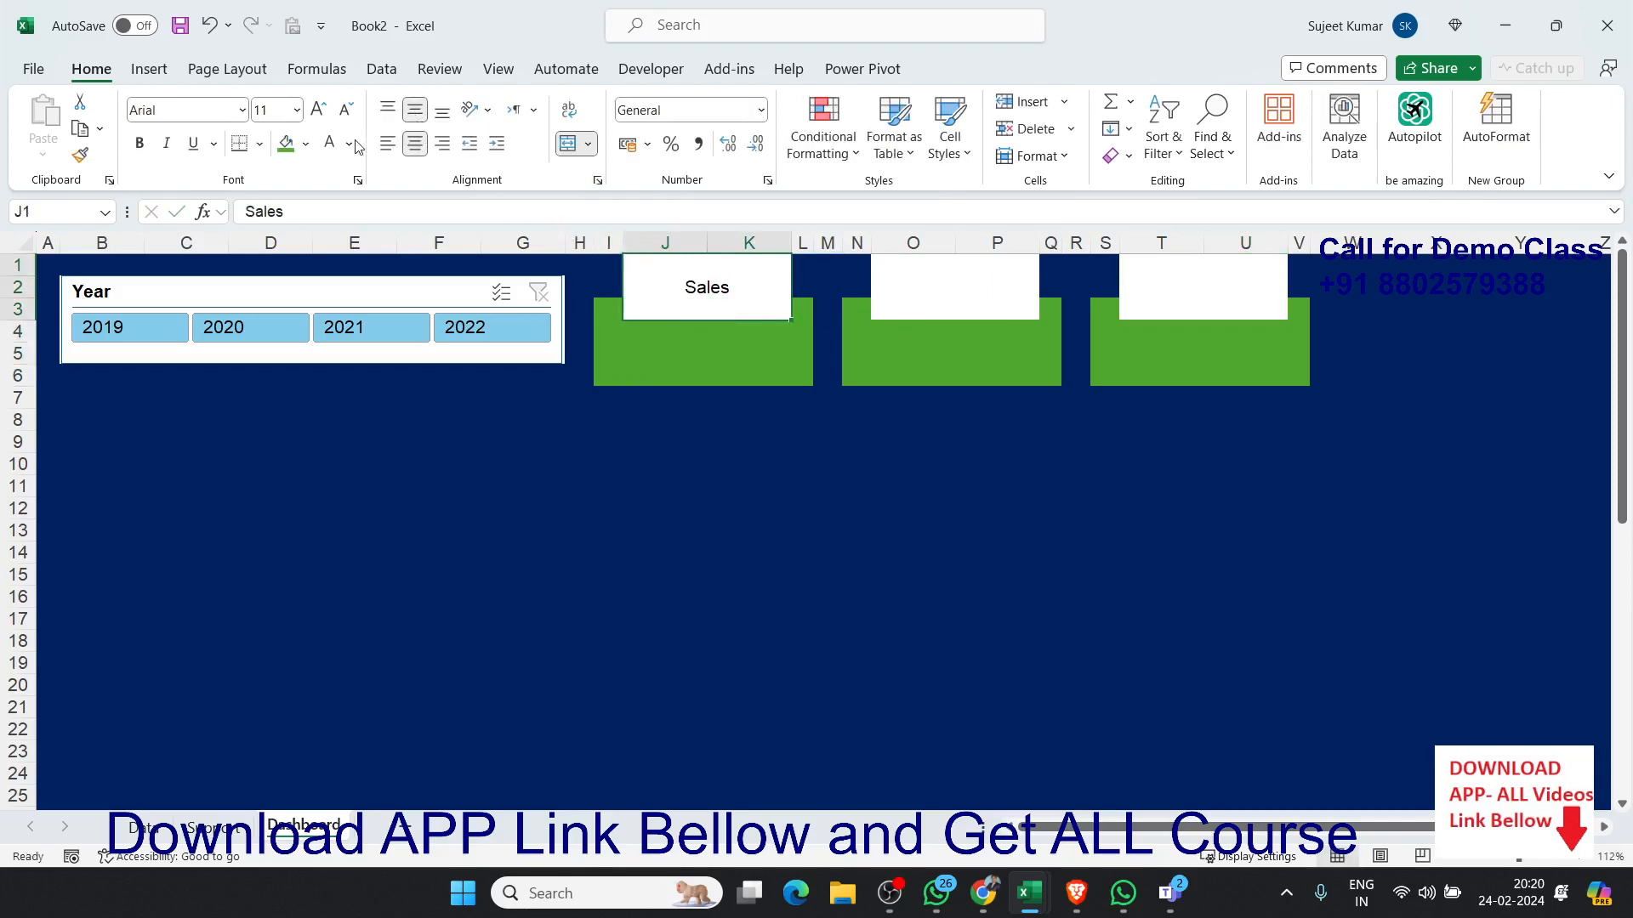
# Step: Increase the Sales title's font size to 26
pyautogui.click(320, 112)
pyautogui.click(320, 112)
pyautogui.click(320, 112)
pyautogui.click(319, 113)
pyautogui.click(319, 112)
pyautogui.click(320, 112)
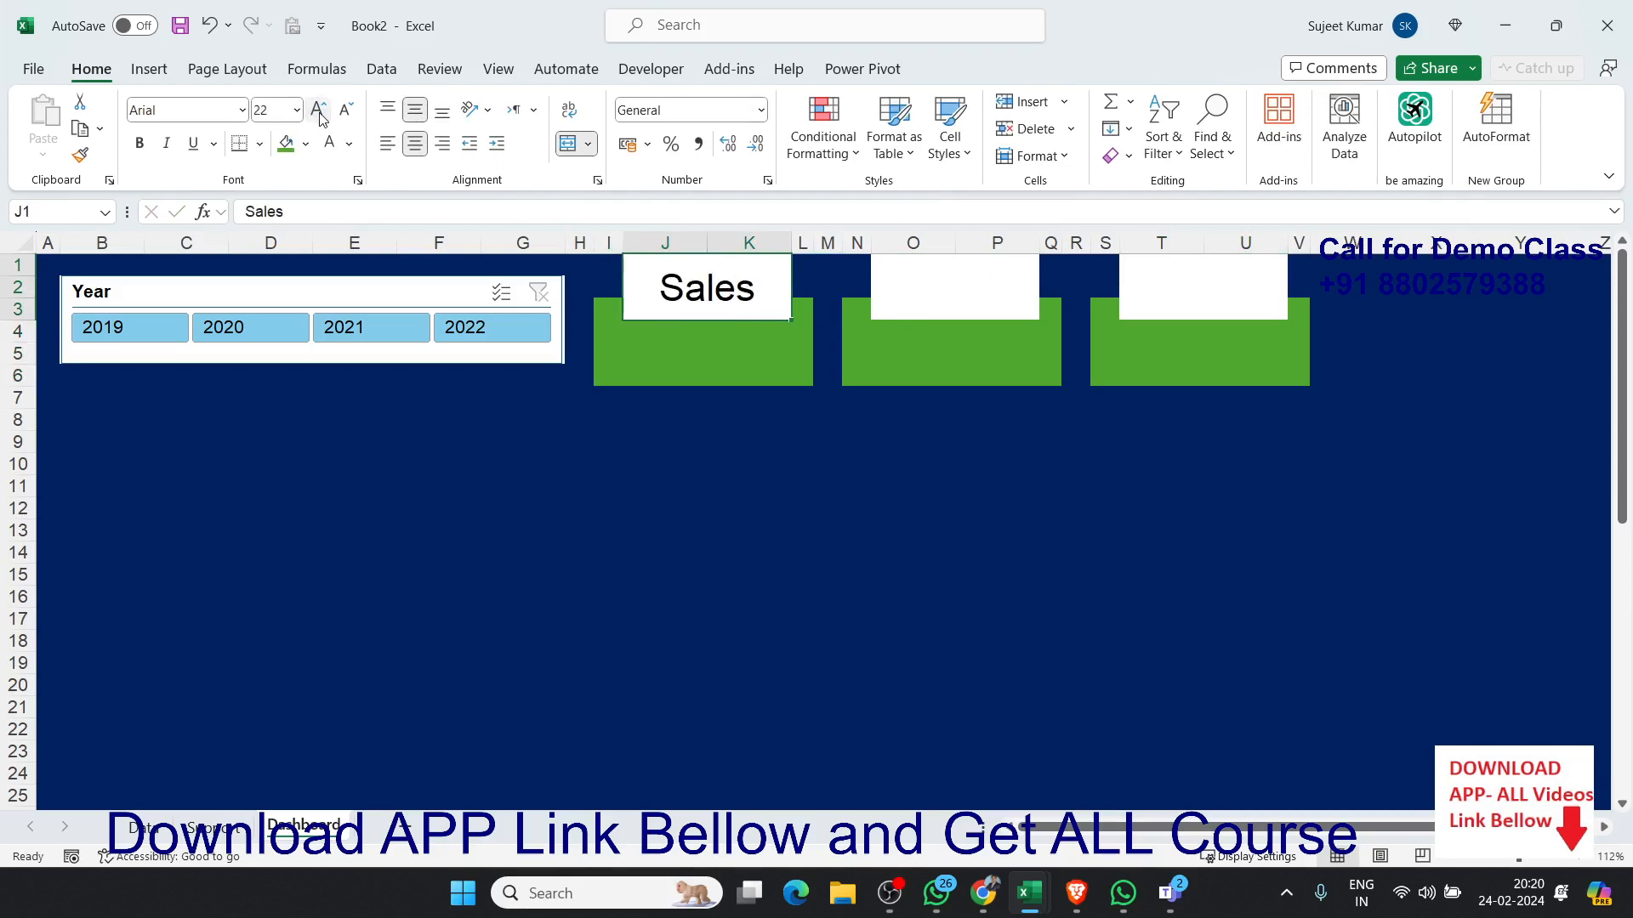
pyautogui.click(320, 112)
pyautogui.click(319, 112)
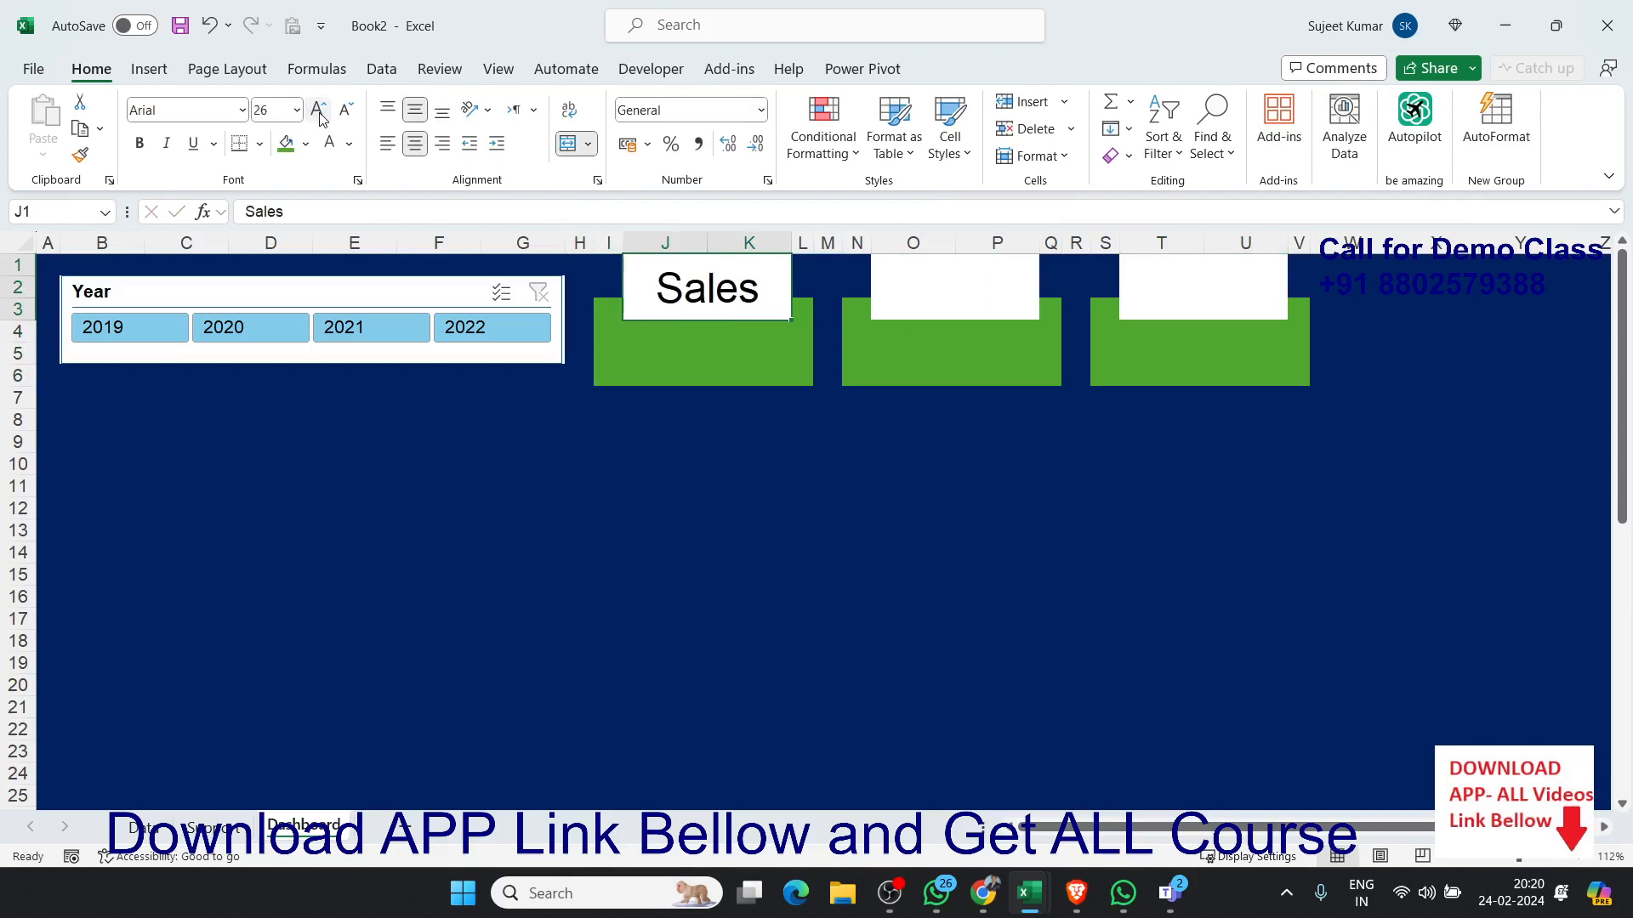
# Step: Enter the title "Profit" in the second card's white block
pyautogui.click(928, 292)
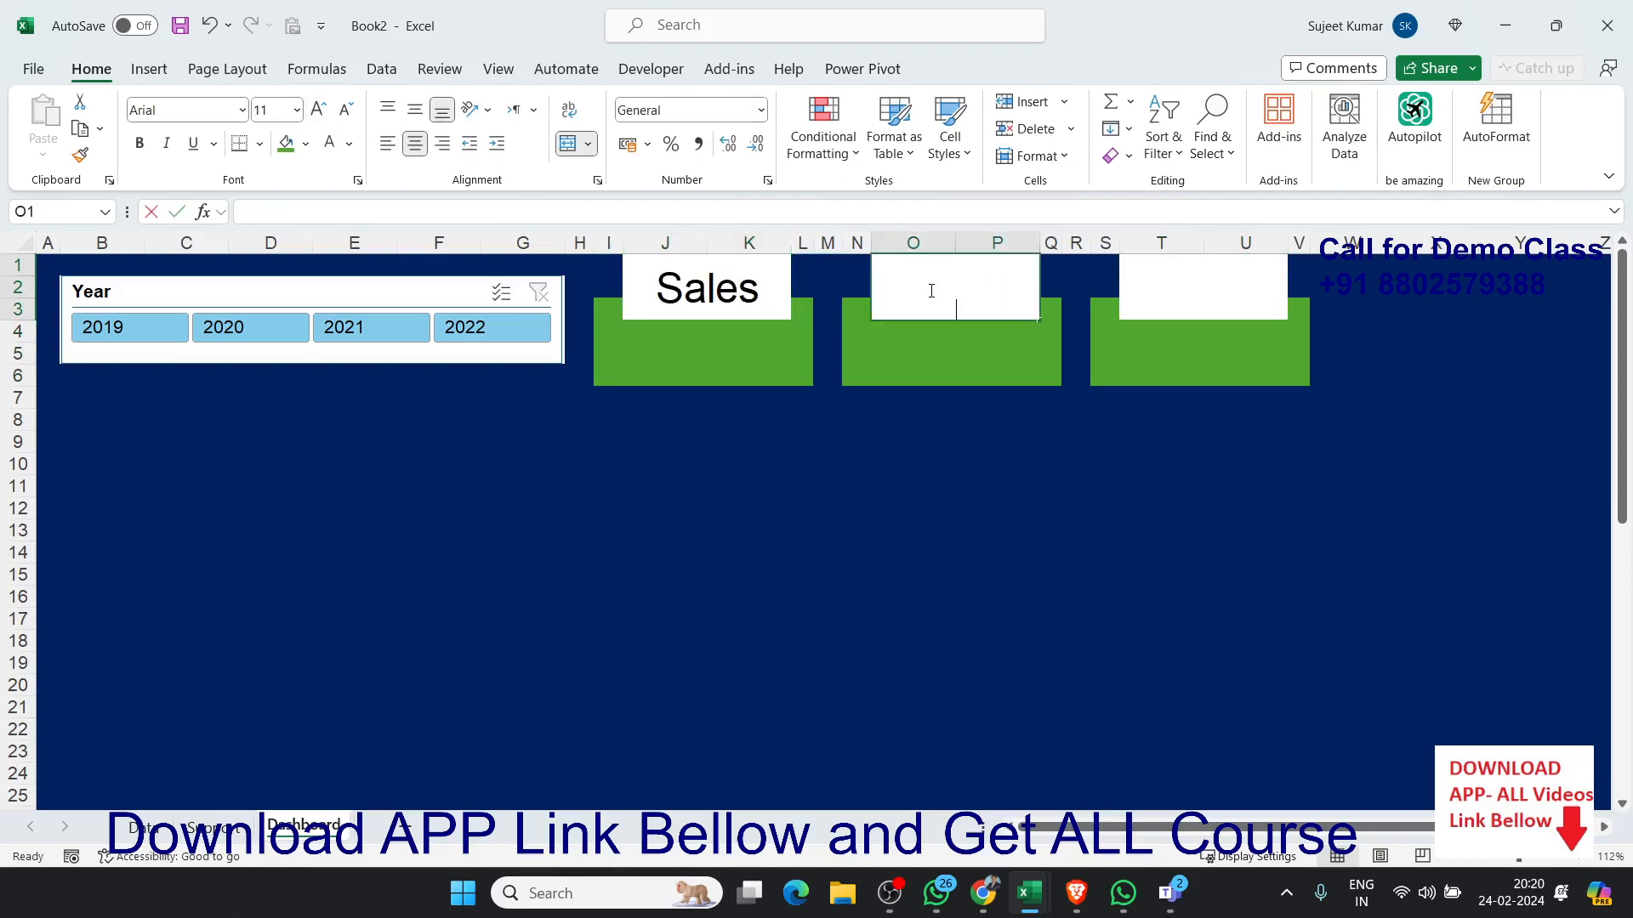
pyautogui.write('Profit')
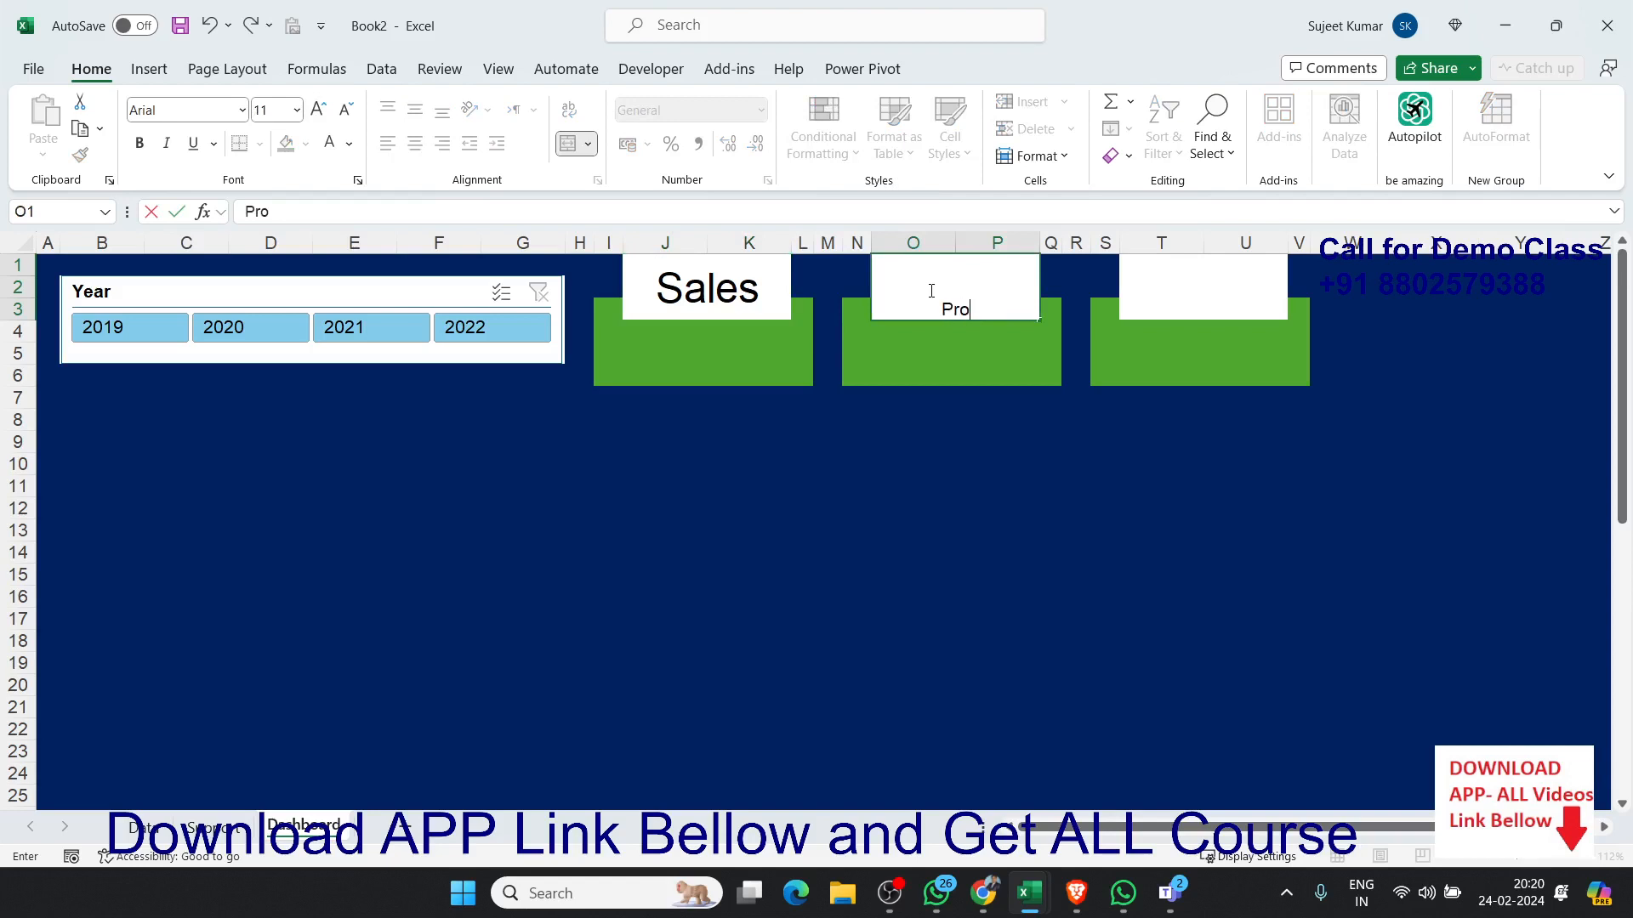
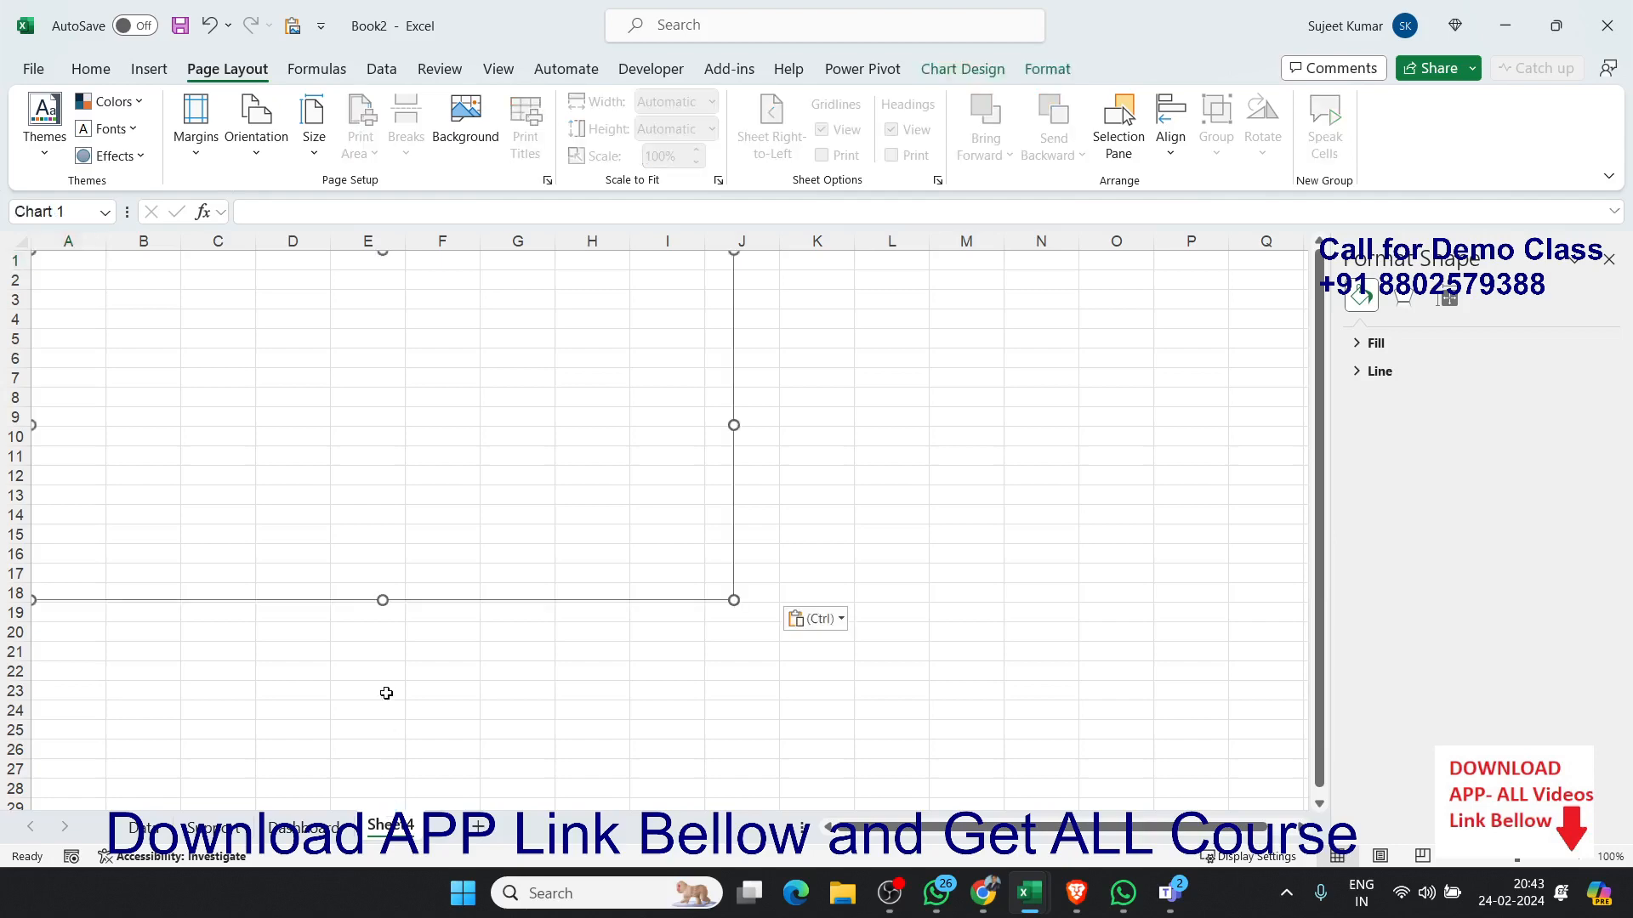
# Step: Enlarge the Sales by State map chart on Sheet4 so it spans most of the visible worksheet
pyautogui.moveTo(734, 600); pyautogui.dragTo(1280, 776)
pyautogui.scroll(-3, 1275, 748)
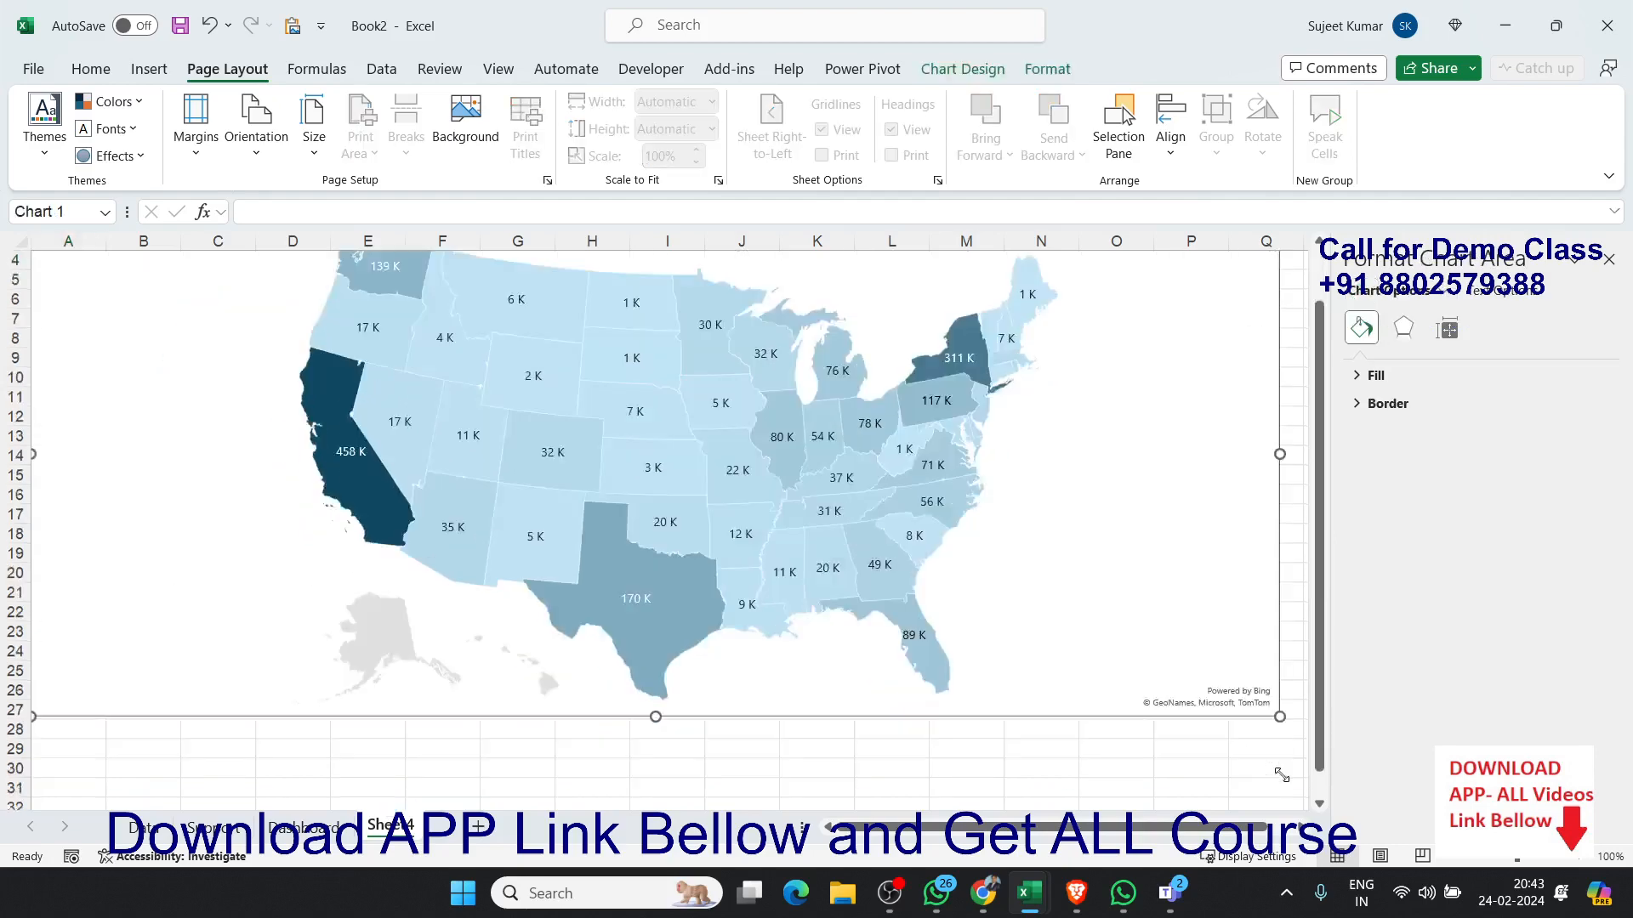
pyautogui.moveTo(1282, 628); pyautogui.dragTo(1350, 767)
pyautogui.scroll(1, 1303, 770)
pyautogui.scroll(1, 1304, 769)
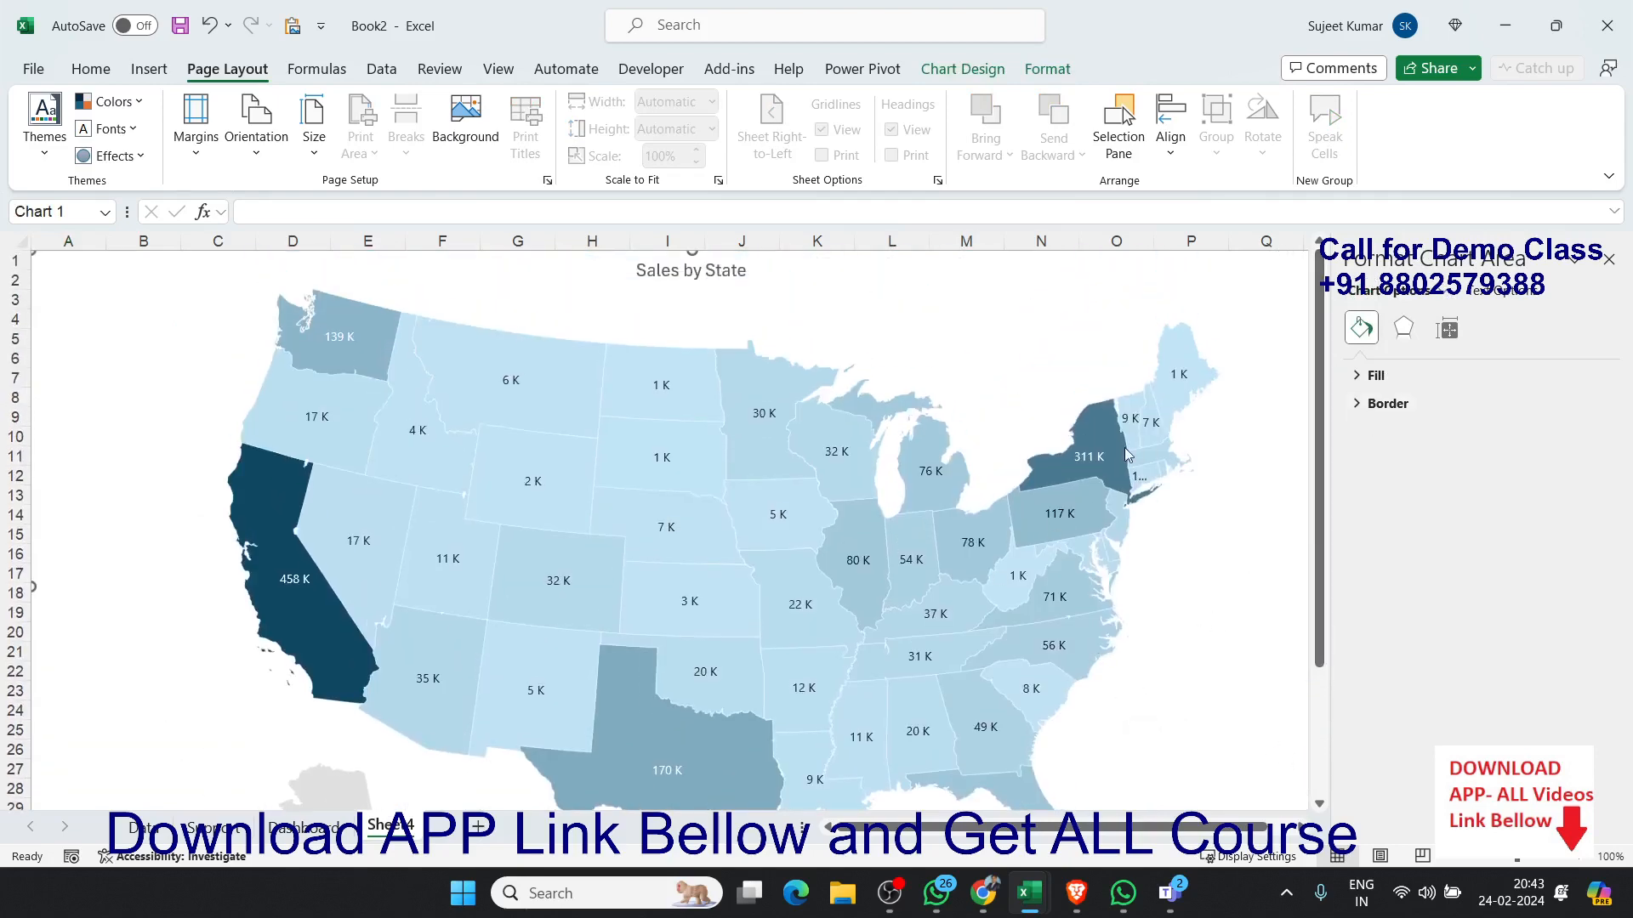
# Step: Add the category name to the map's data labels so each shows the state name alongside its sales value
pyautogui.click(1091, 458)
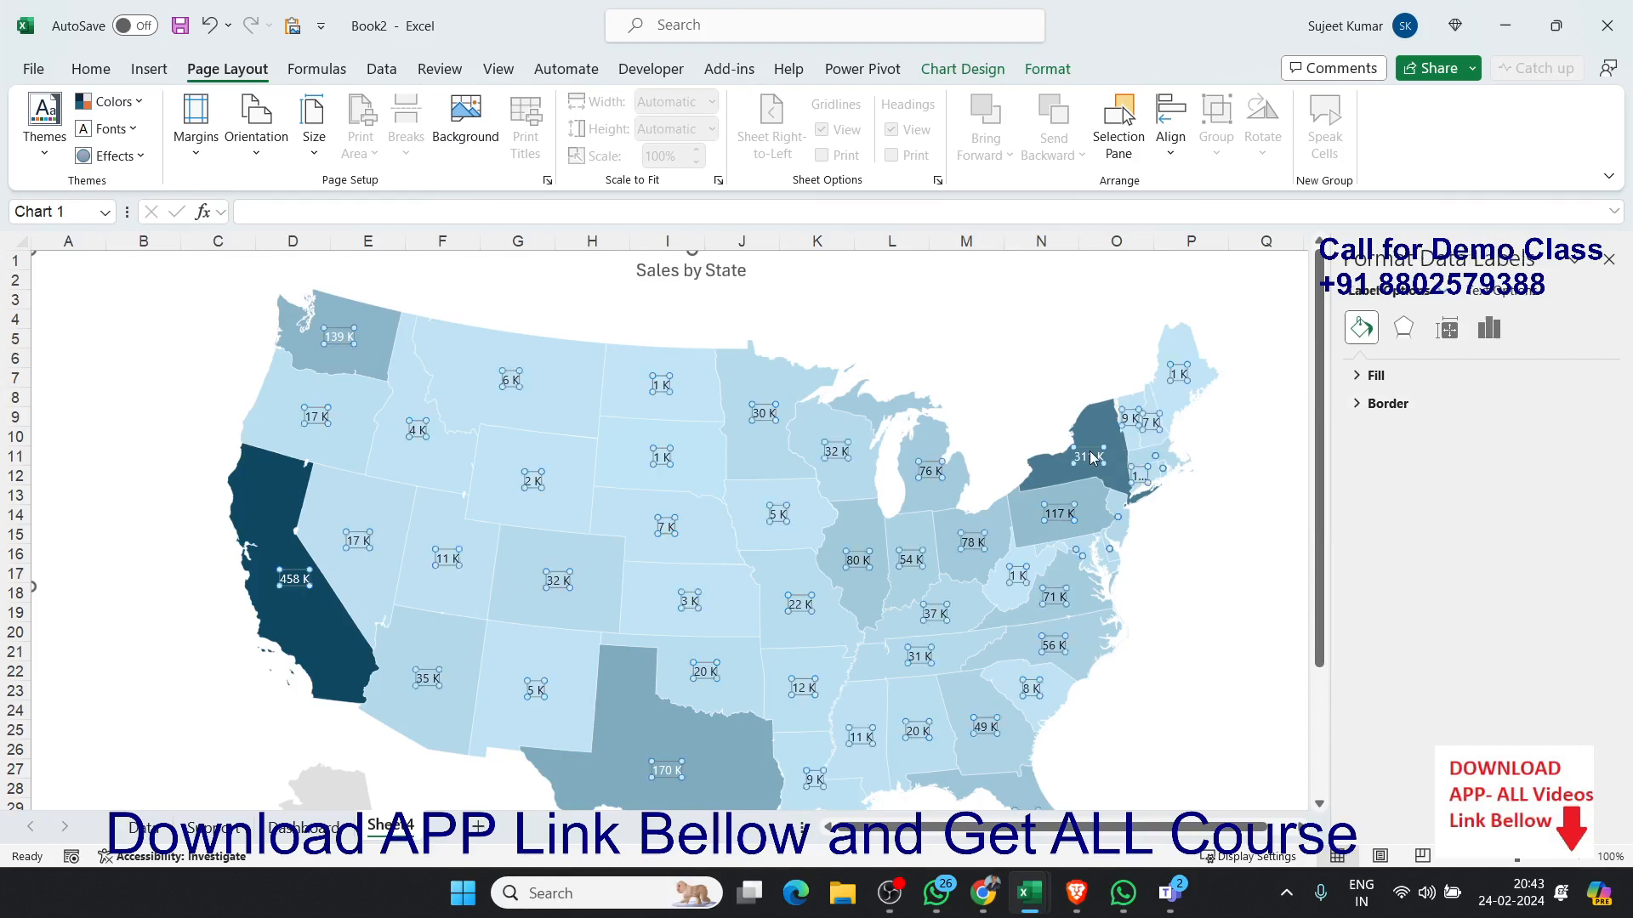
pyautogui.click(1479, 333)
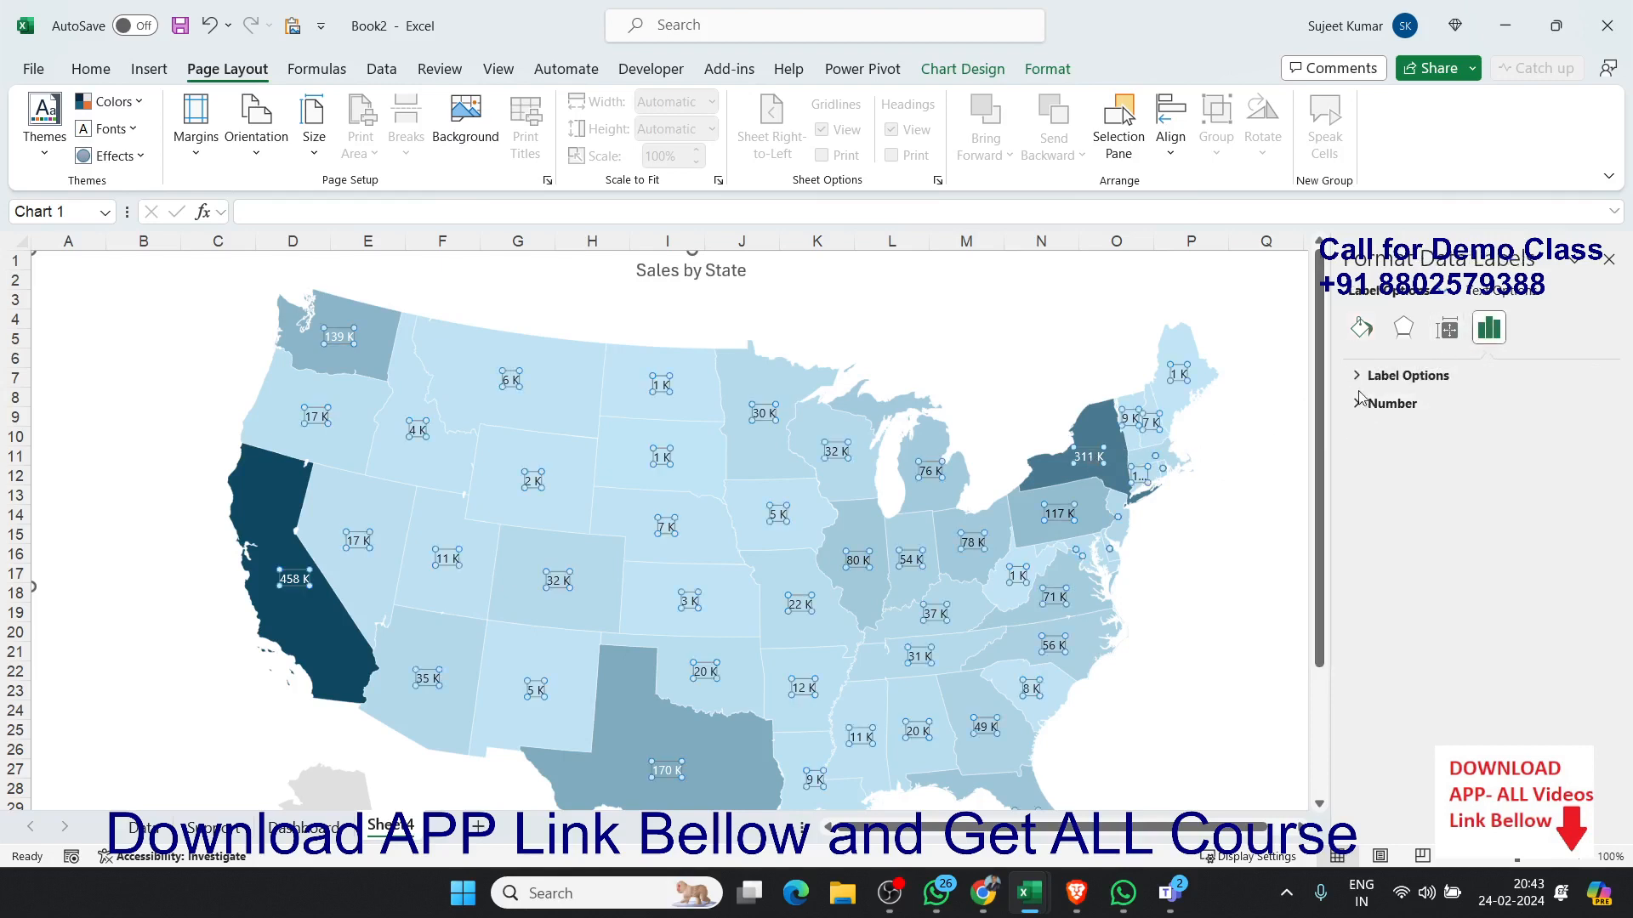
pyautogui.click(1357, 376)
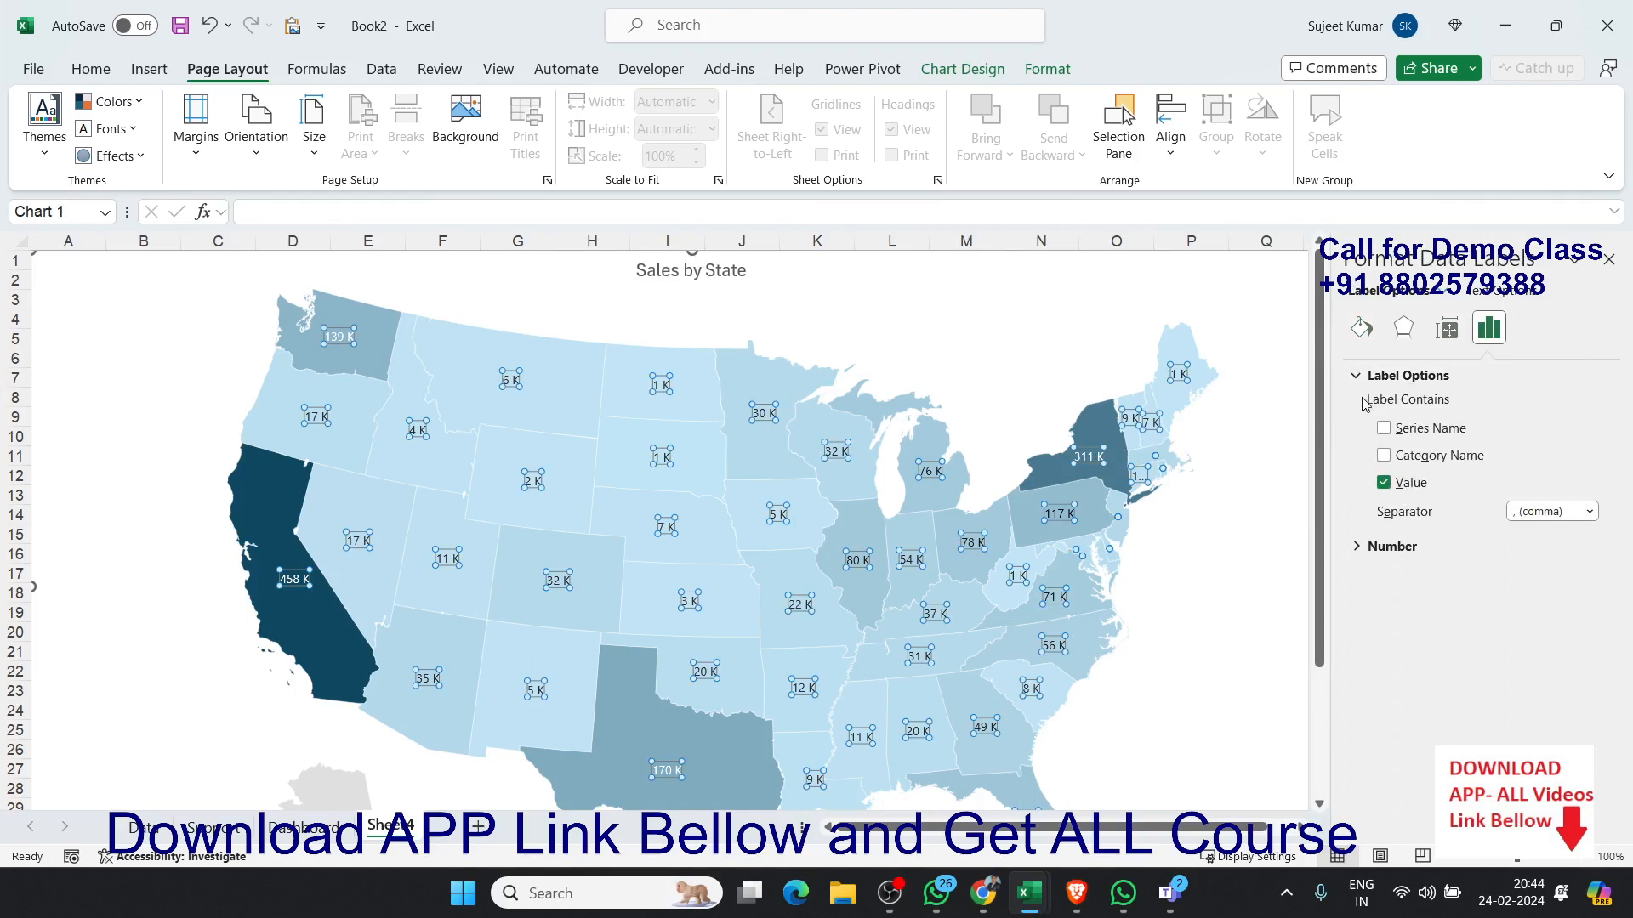
pyautogui.click(1383, 456)
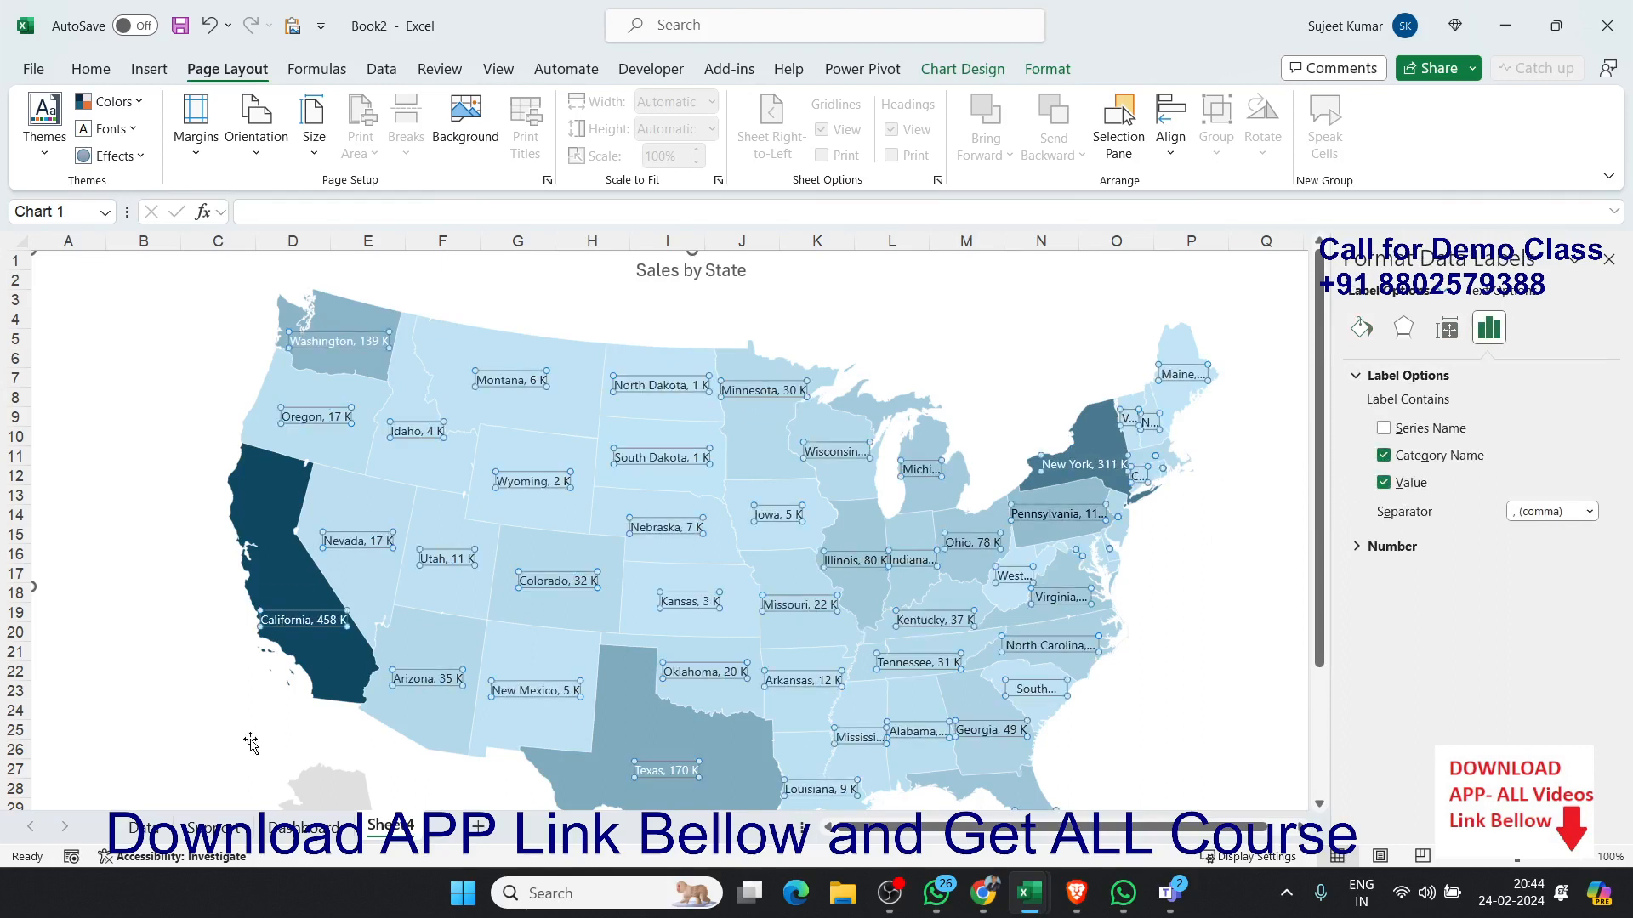
pyautogui.click(114, 719)
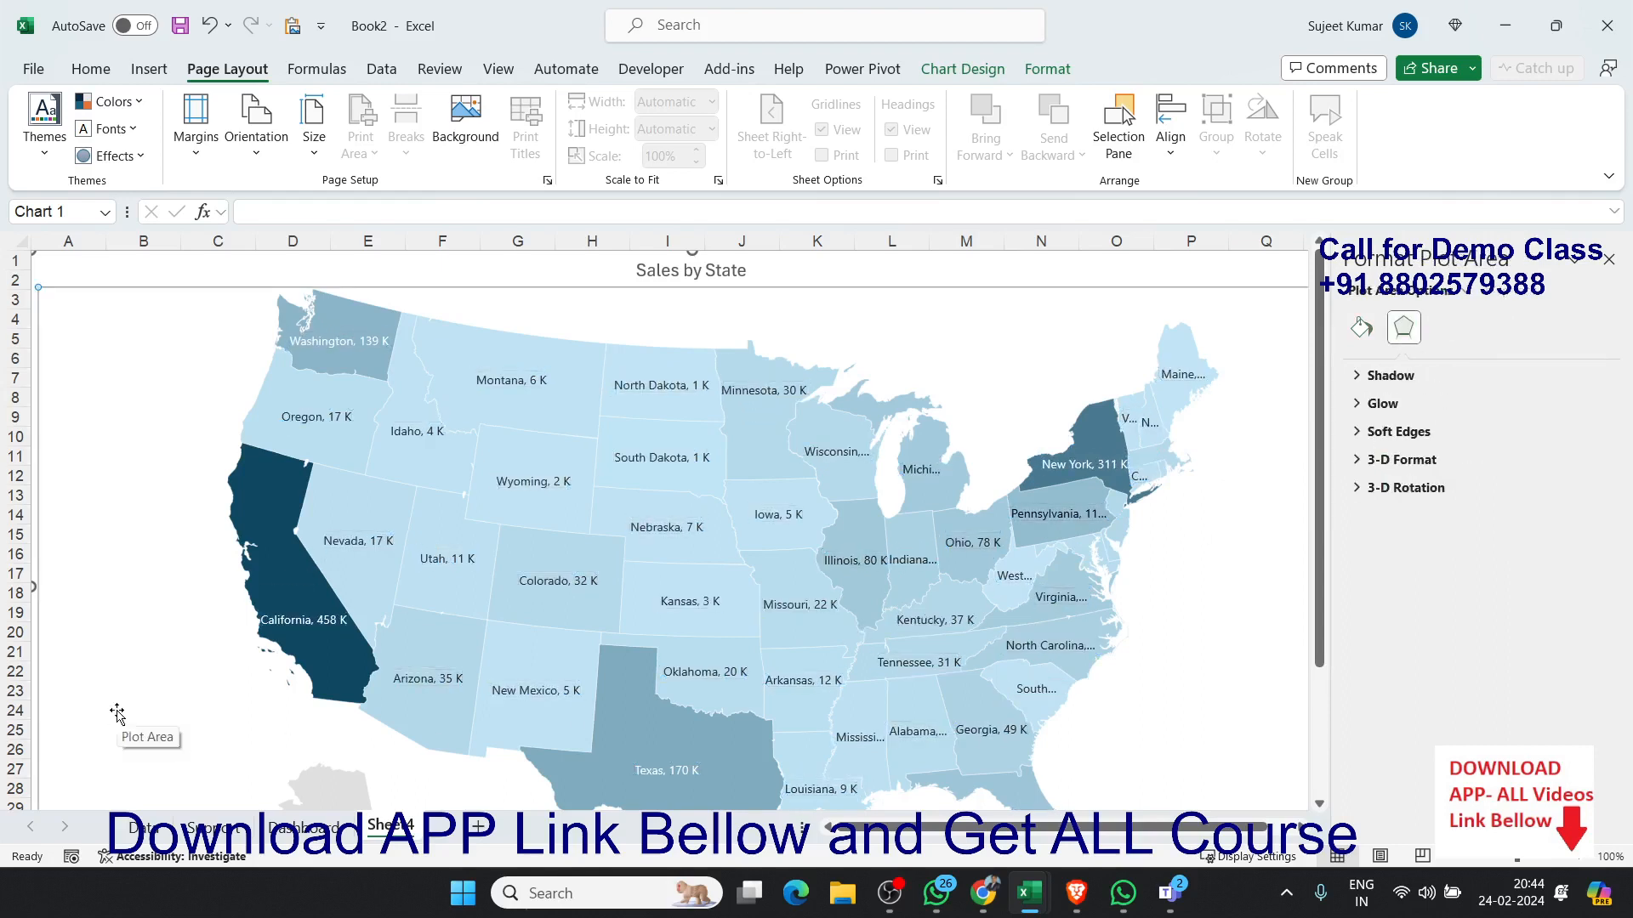
# Step: Change the font color of the map's data labels to purple
pyautogui.click(644, 539)
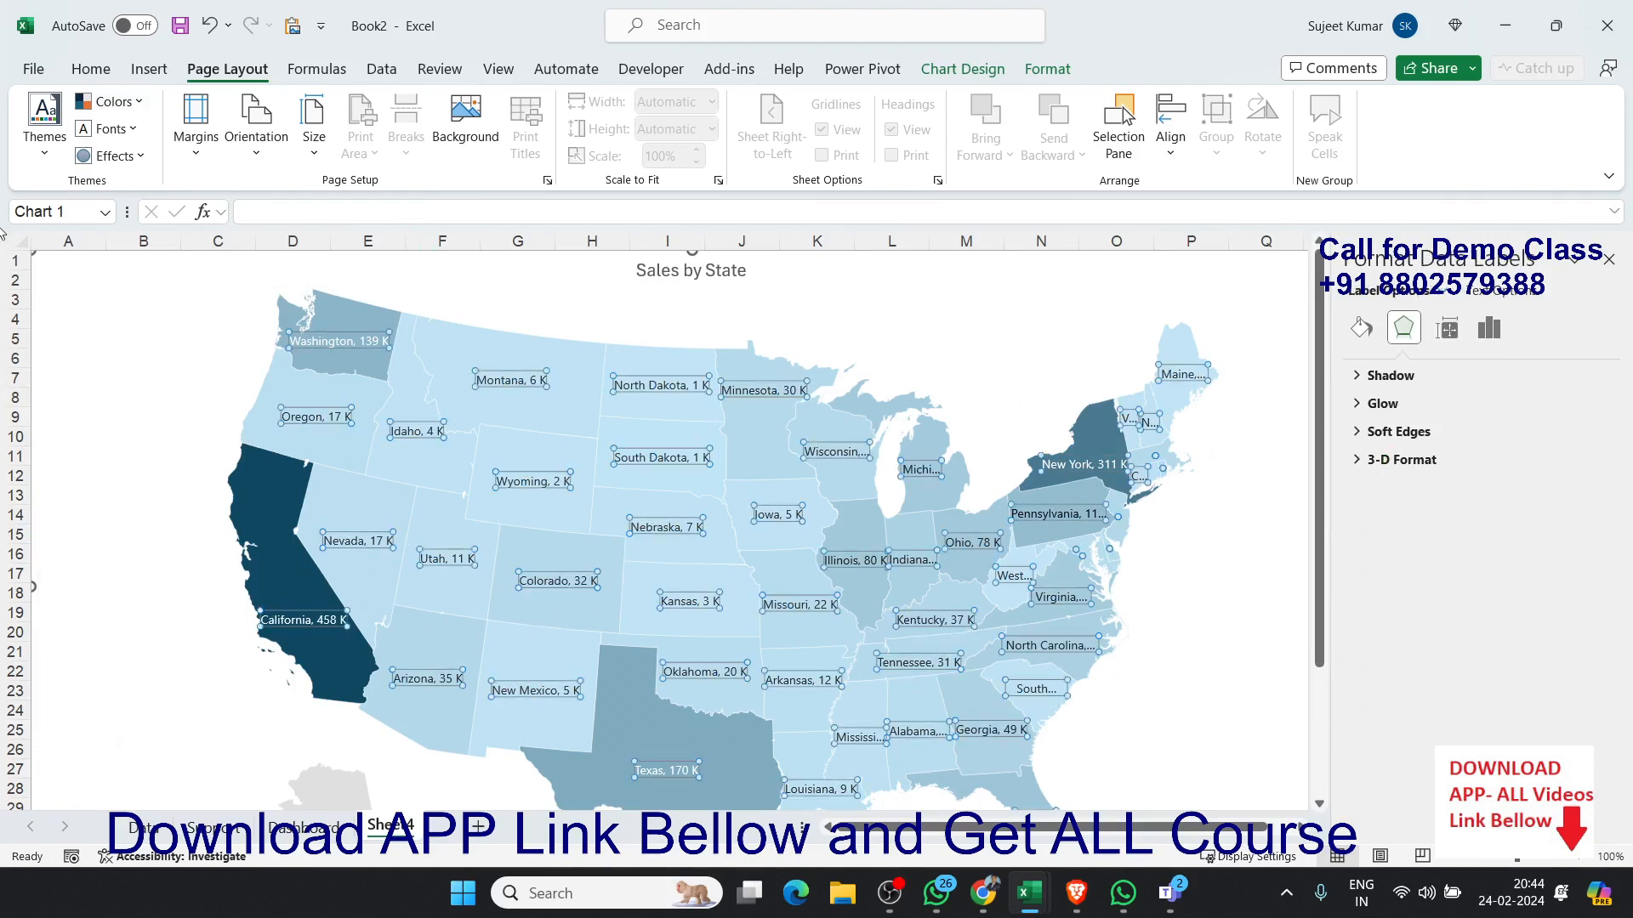
pyautogui.click(98, 70)
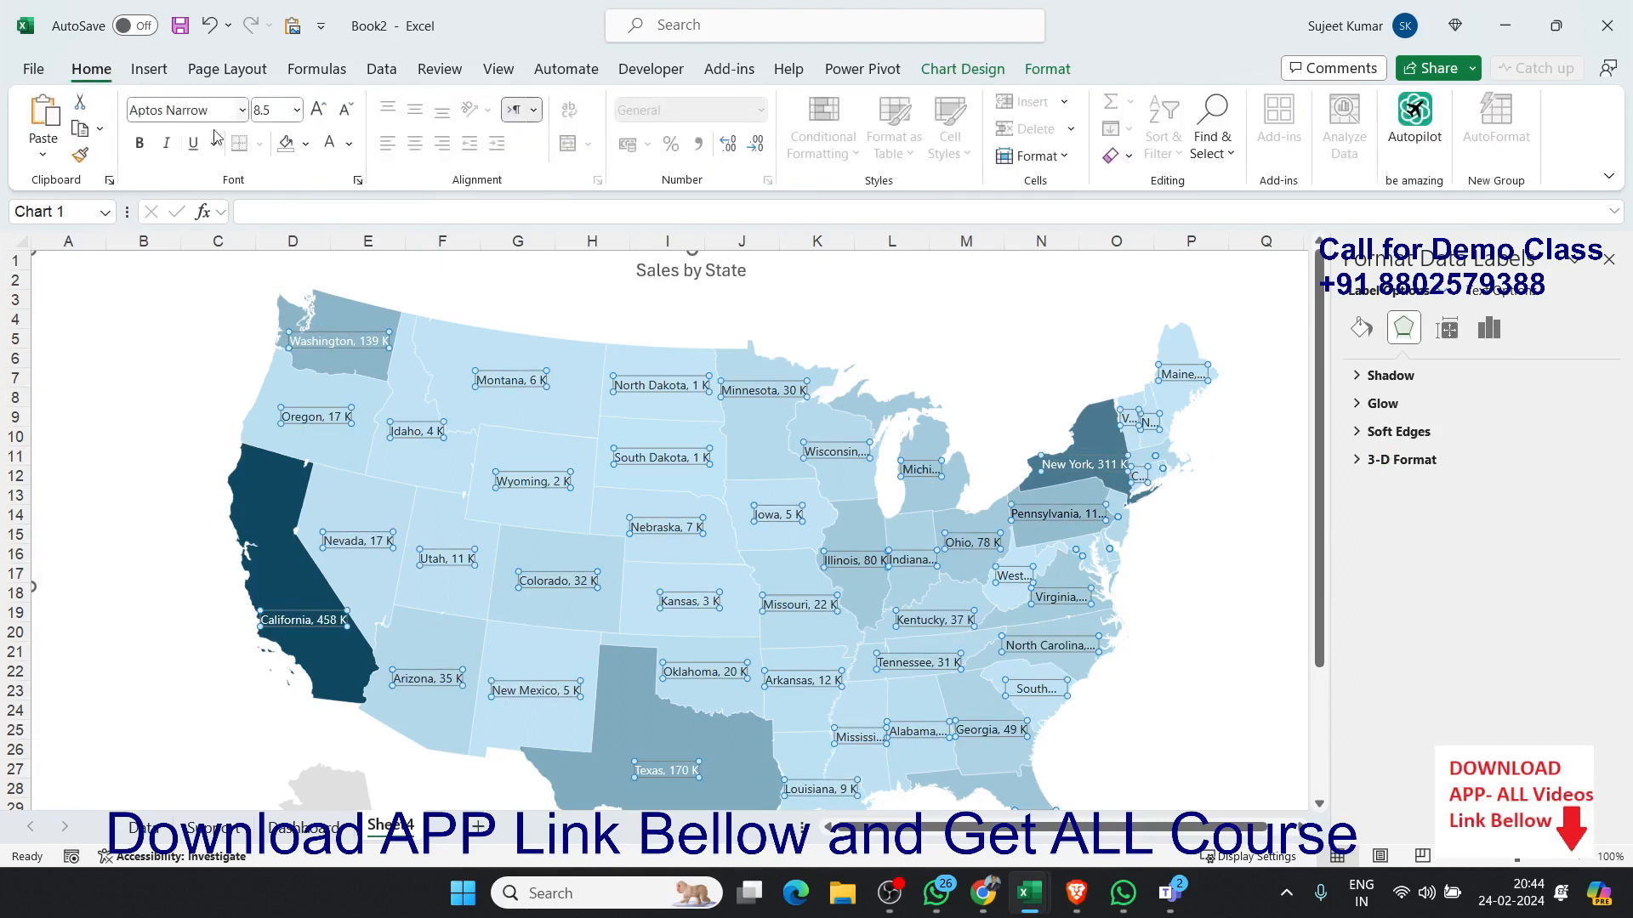
pyautogui.click(329, 142)
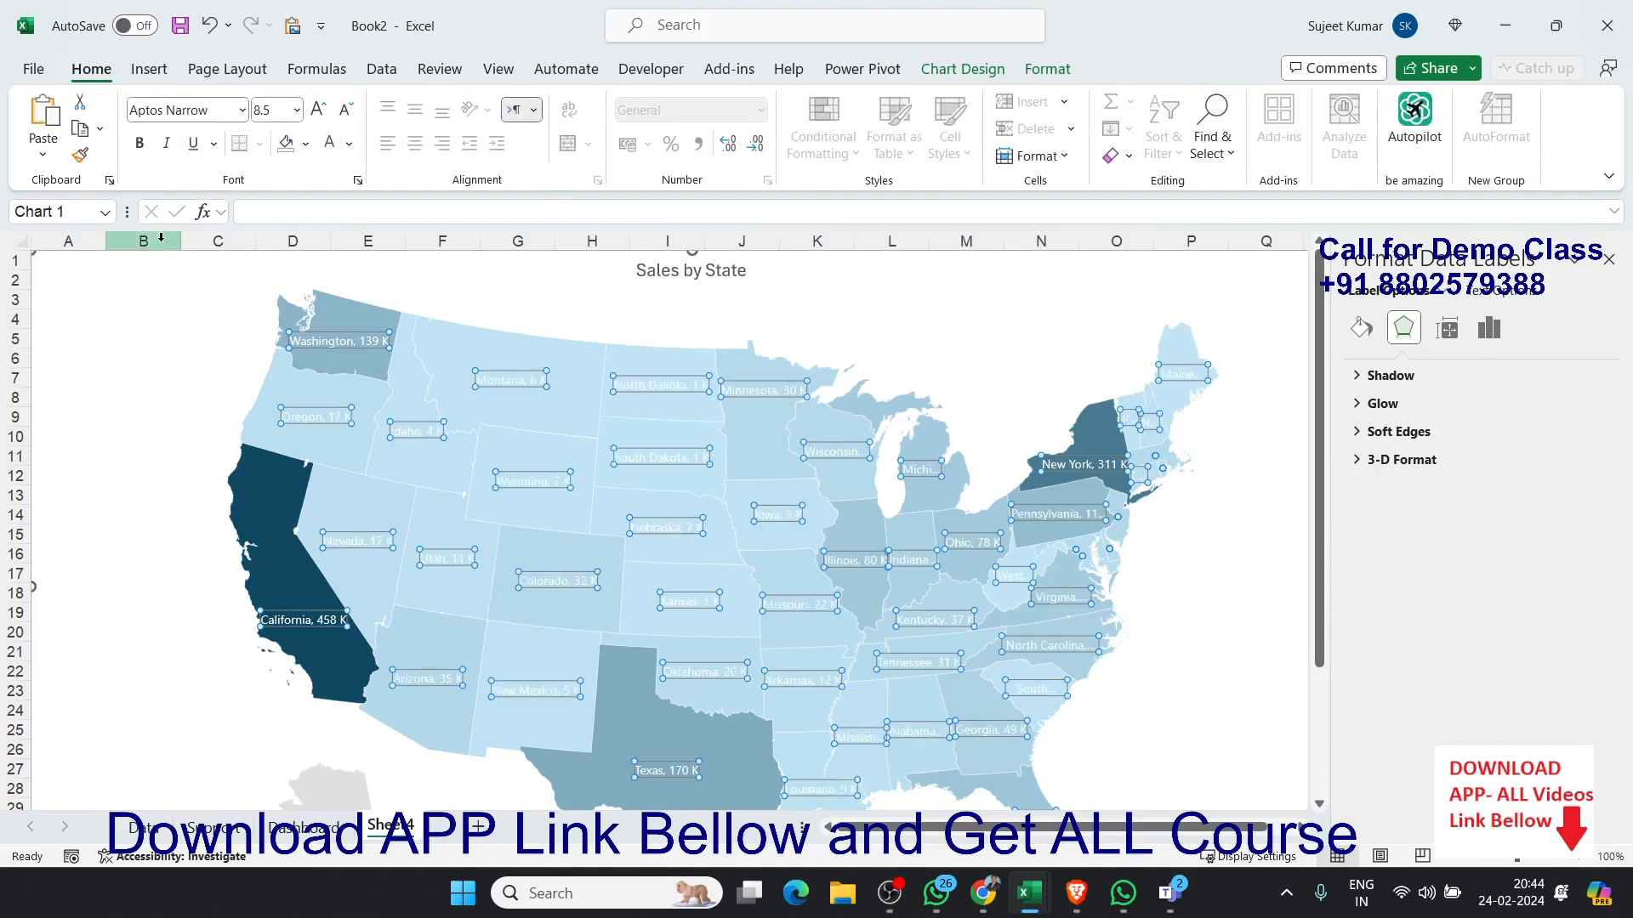
pyautogui.click(348, 145)
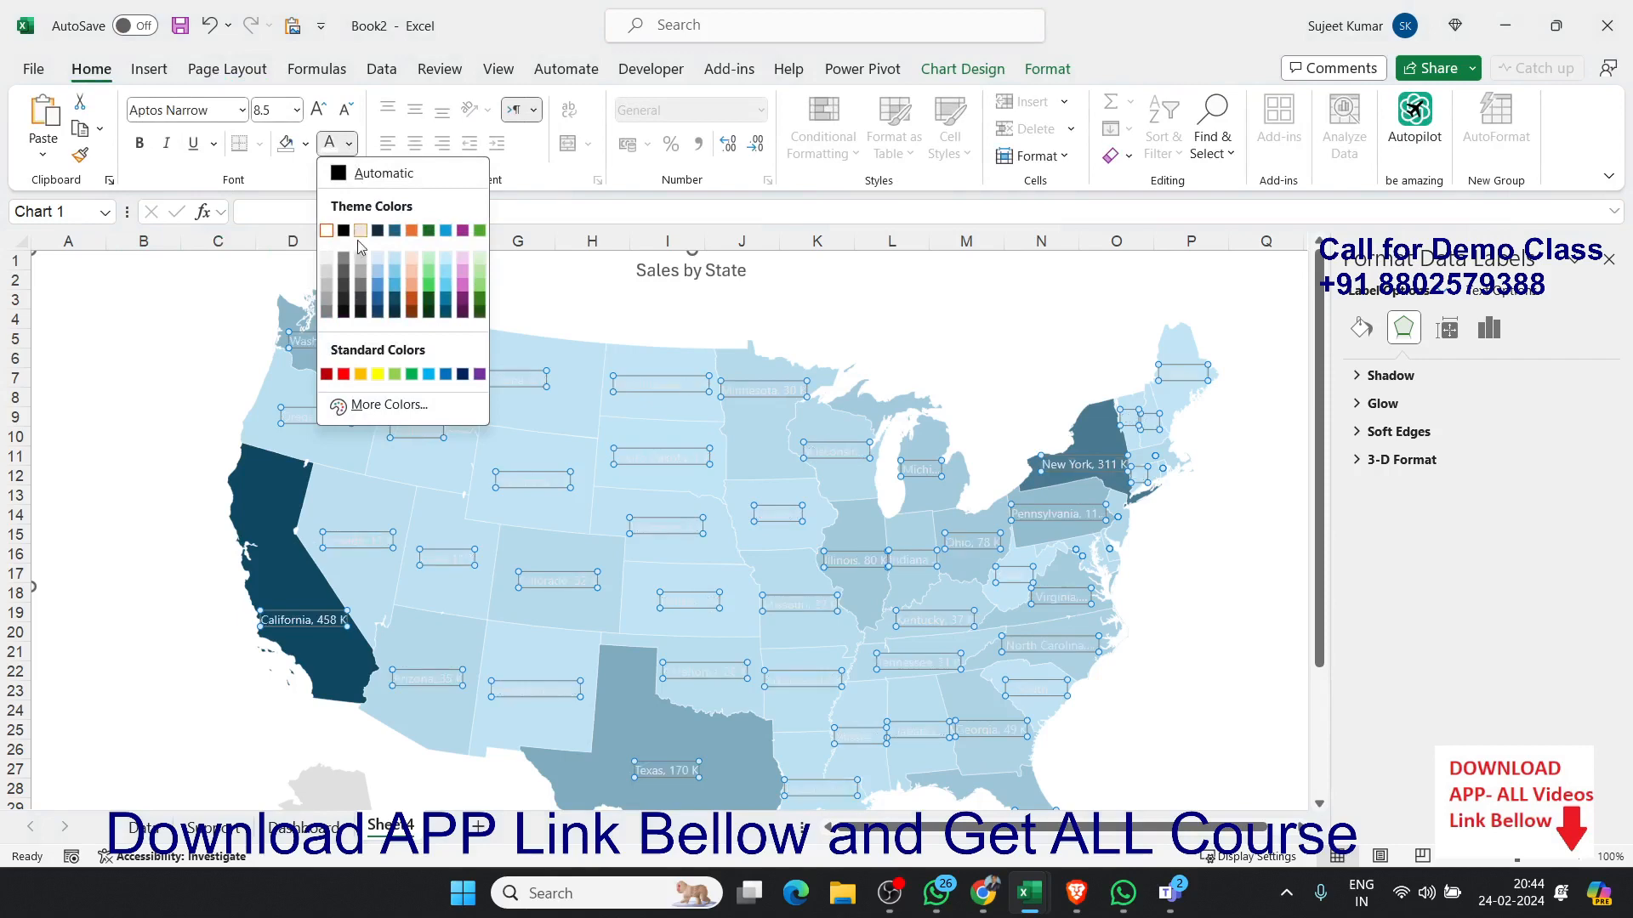
pyautogui.click(463, 231)
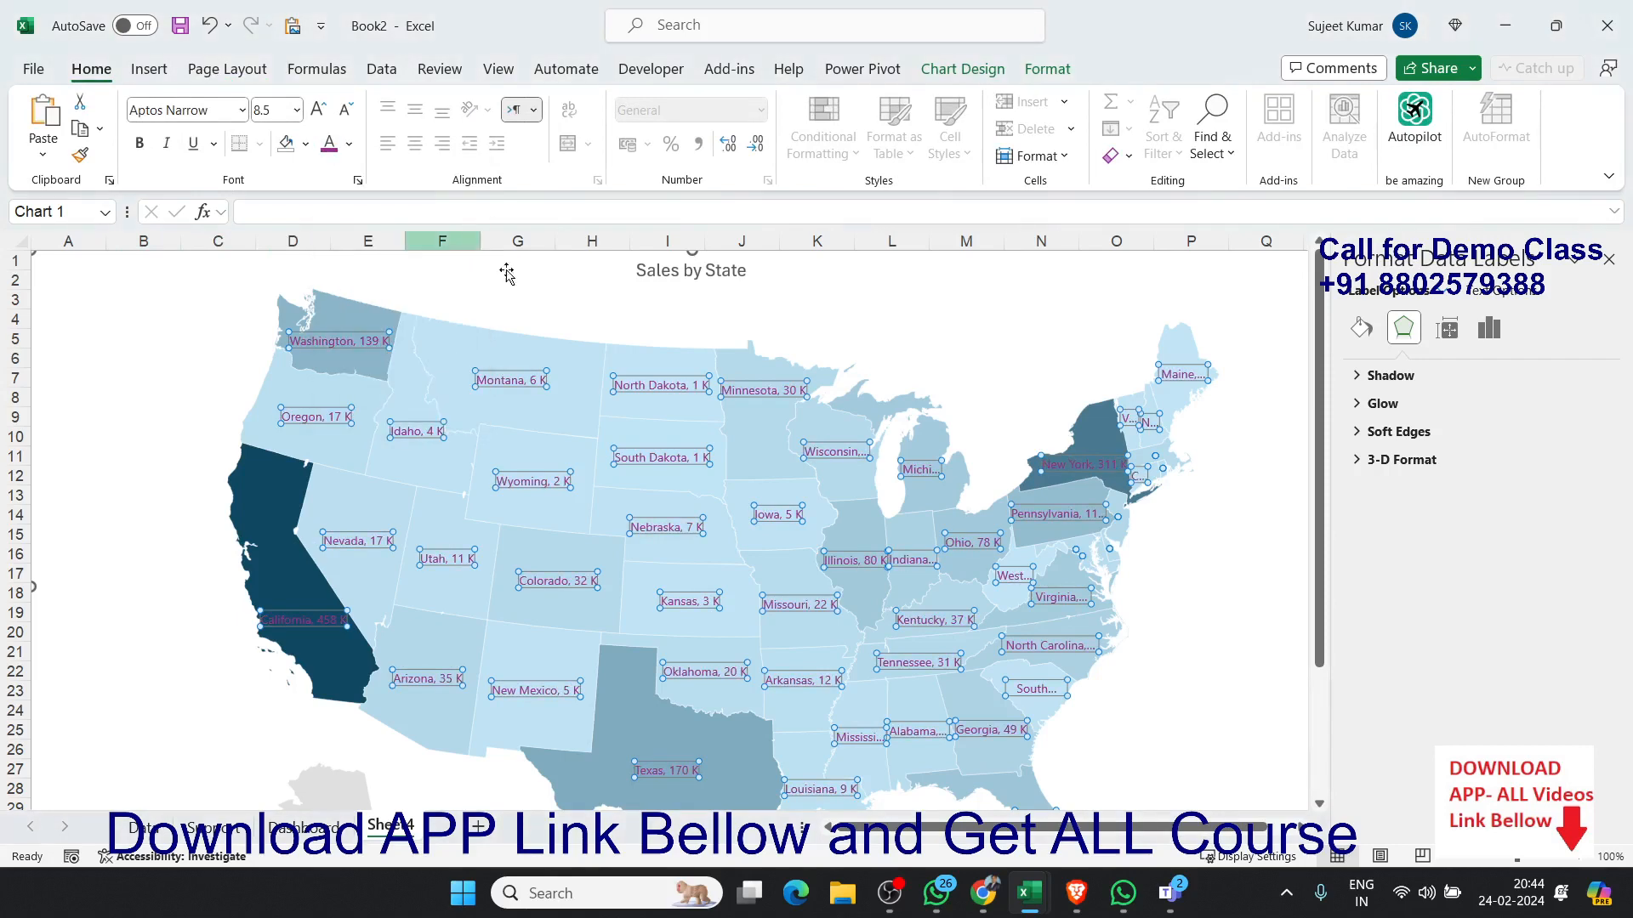
pyautogui.click(123, 491)
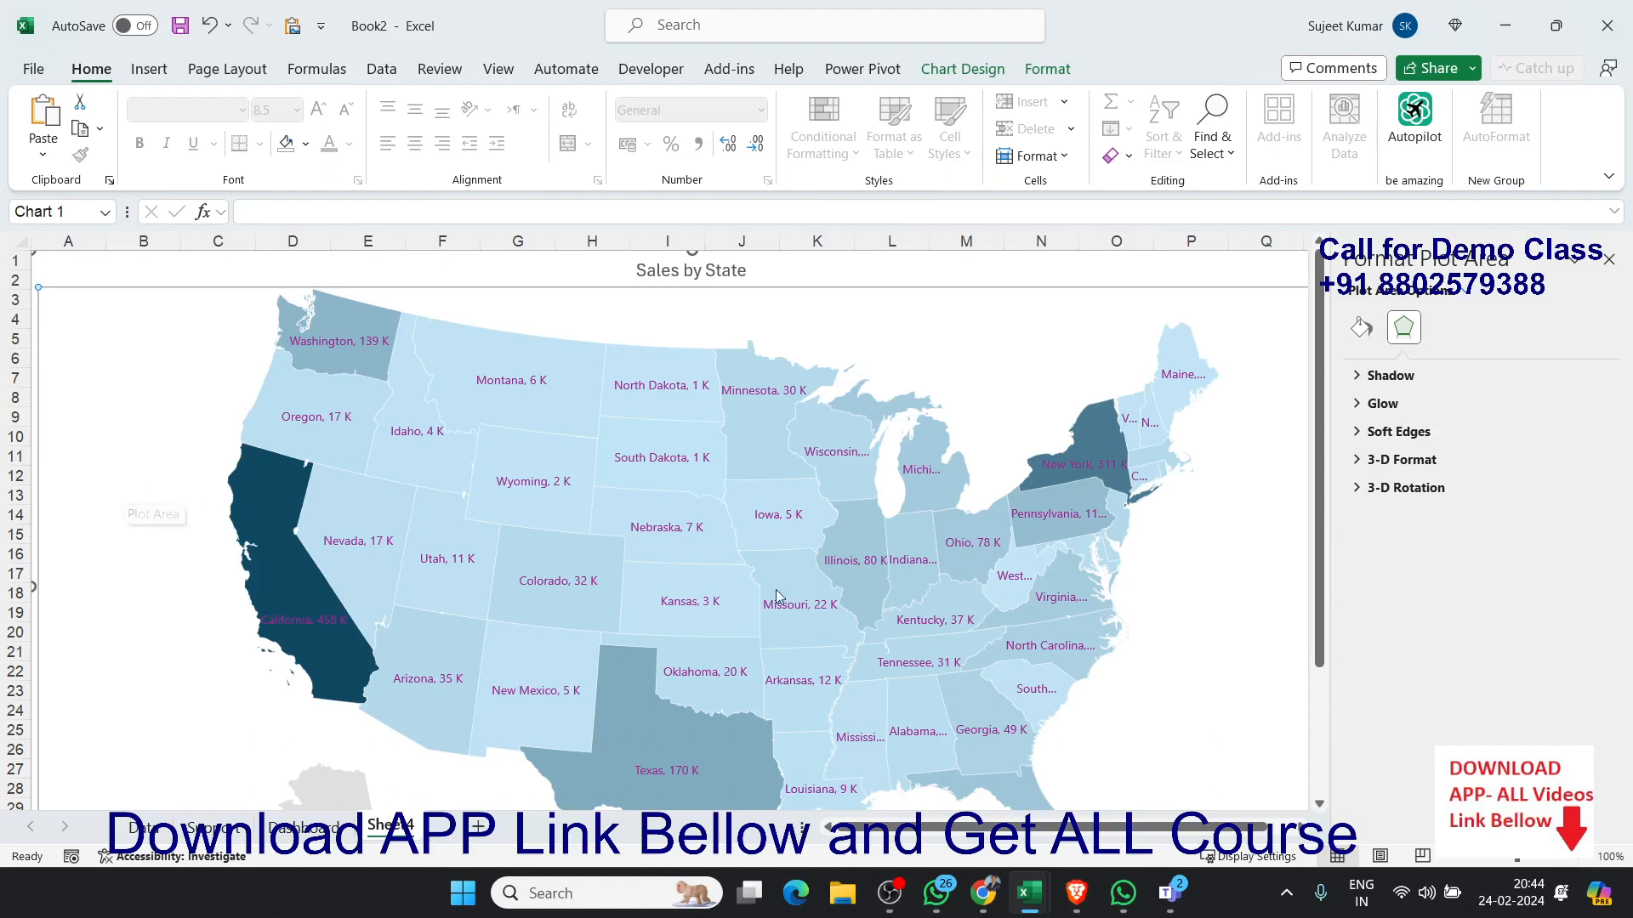
# Step: Set the fill of the Montana data point on the map to picture or texture fill
pyautogui.click(1360, 330)
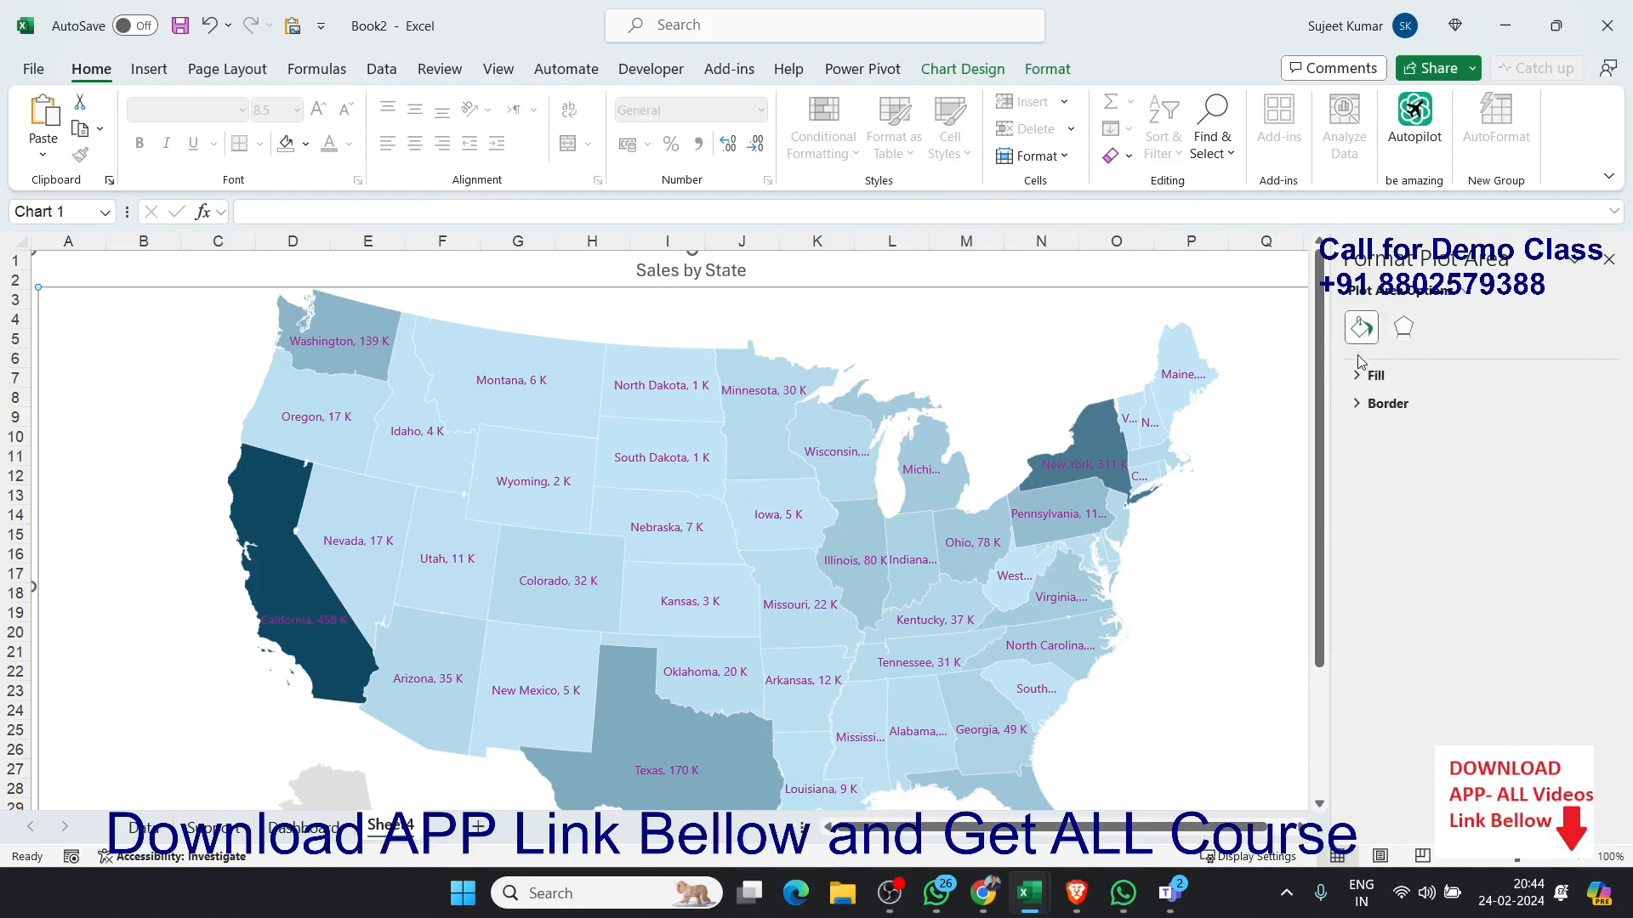
pyautogui.click(579, 366)
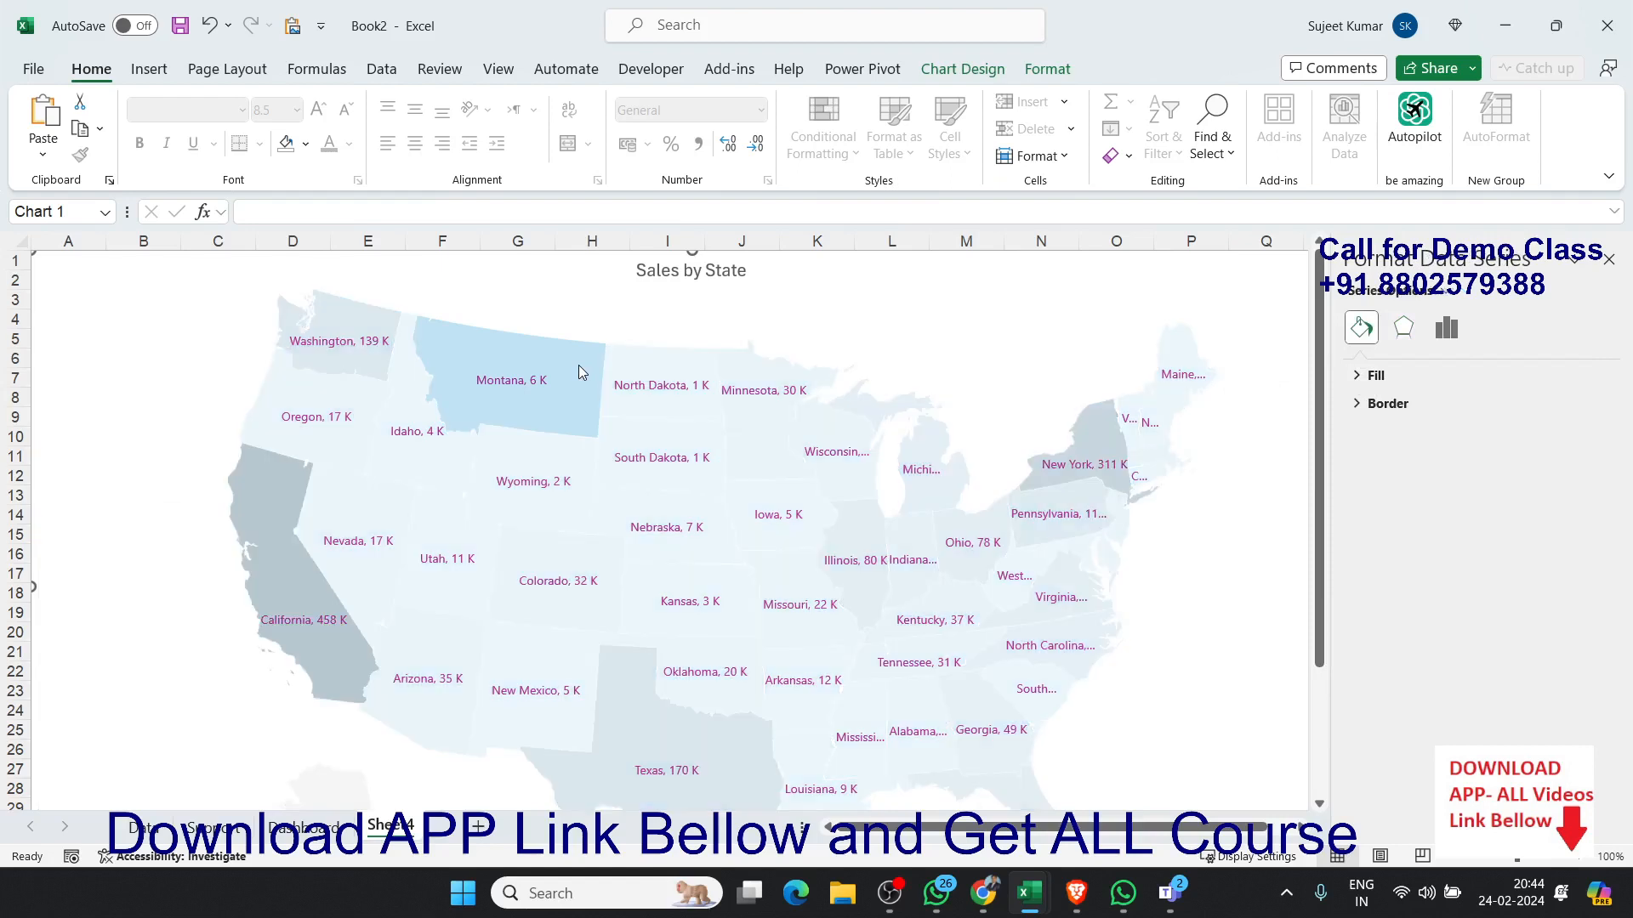
pyautogui.click(1370, 375)
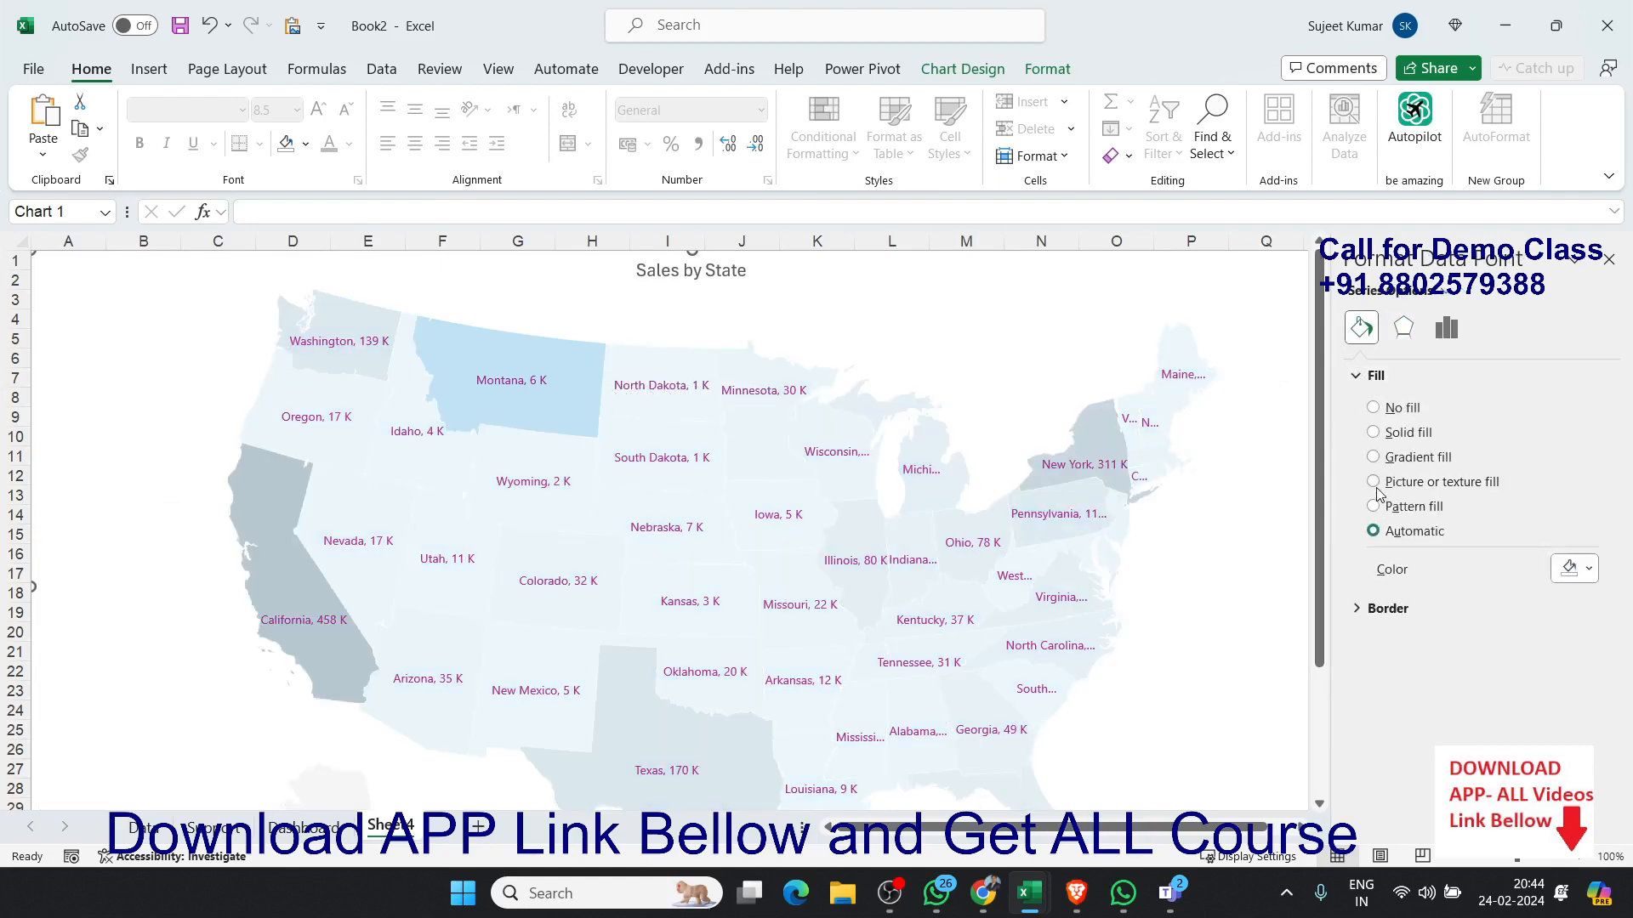
pyautogui.click(1375, 482)
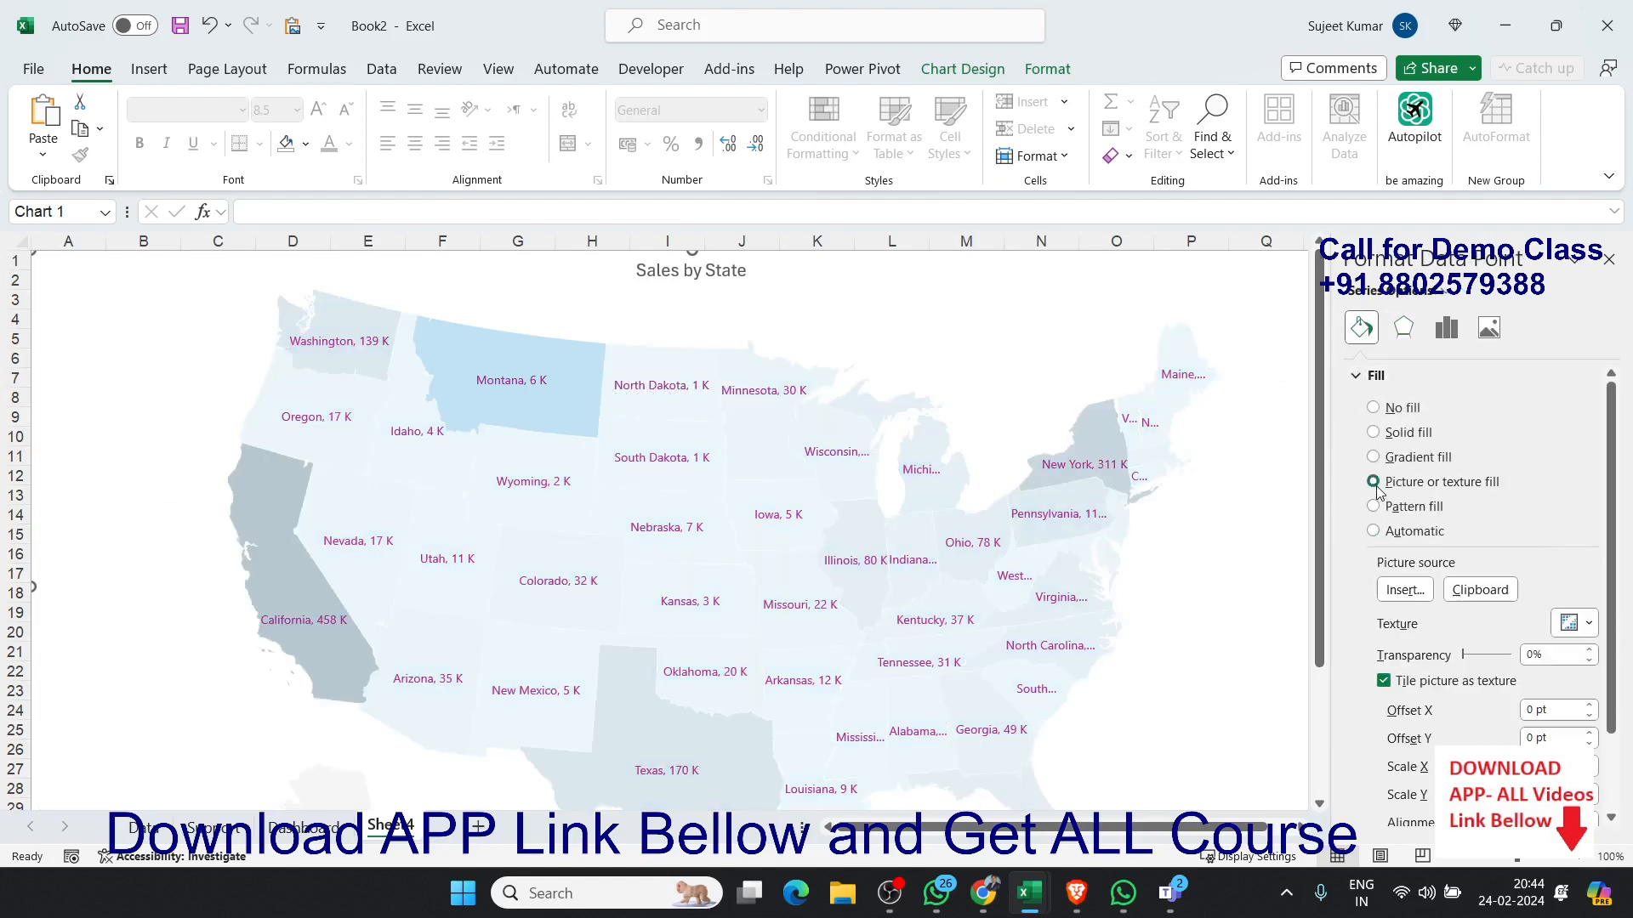
# Step: Try to fill Montana with the excel-2 picture file from the Pictures folder
pyautogui.click(1390, 591)
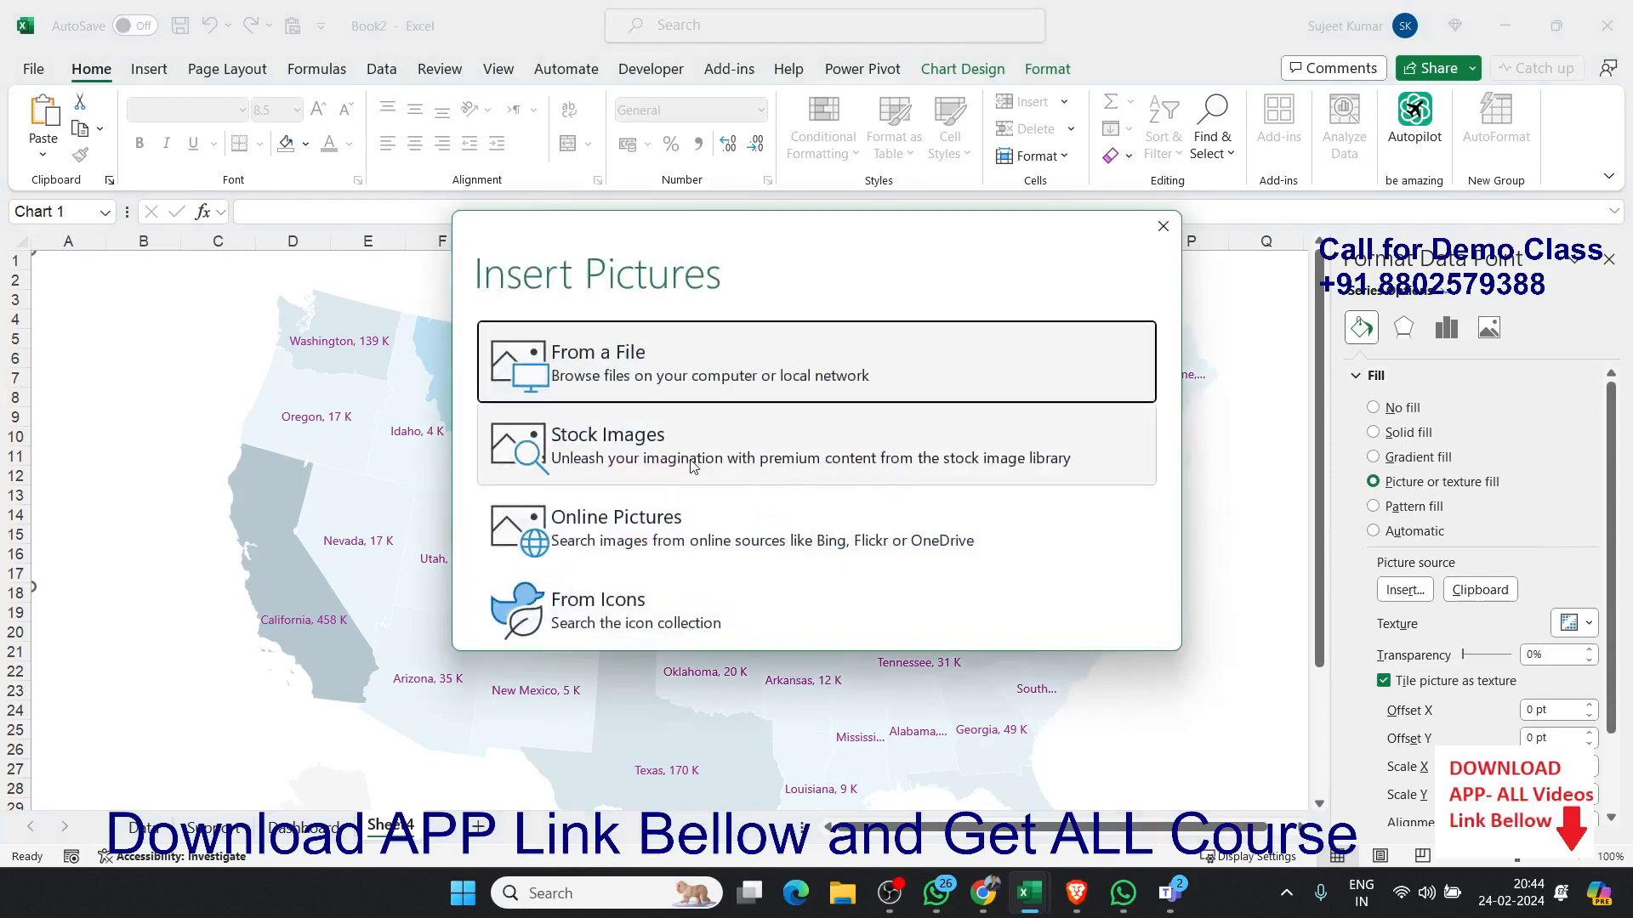
pyautogui.click(637, 372)
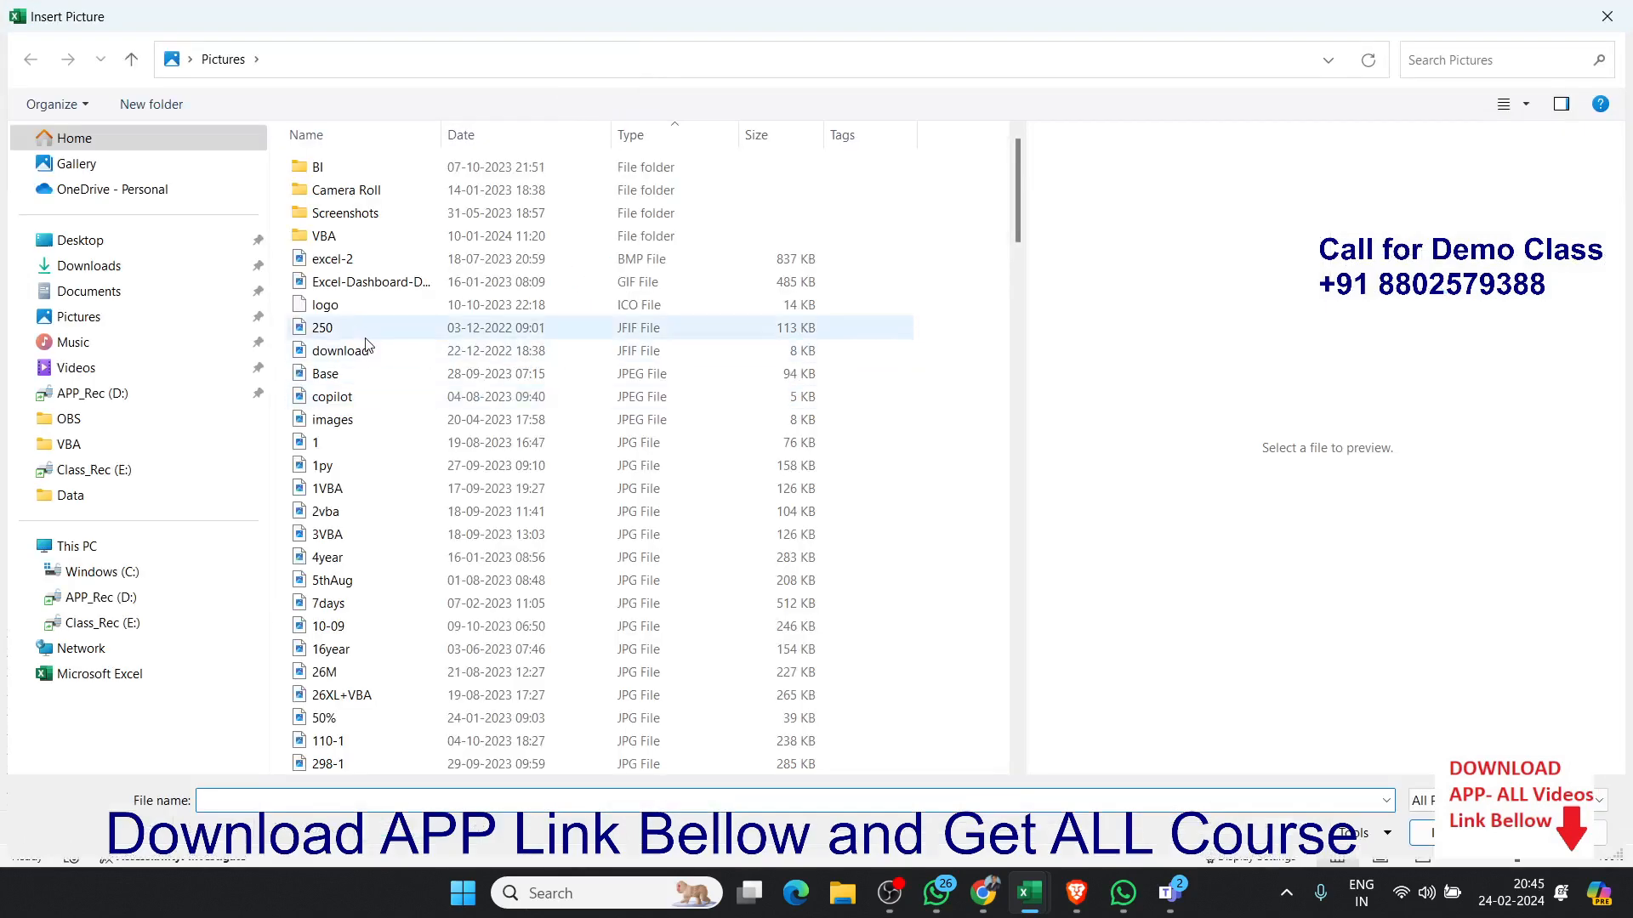
pyautogui.doubleClick(330, 262)
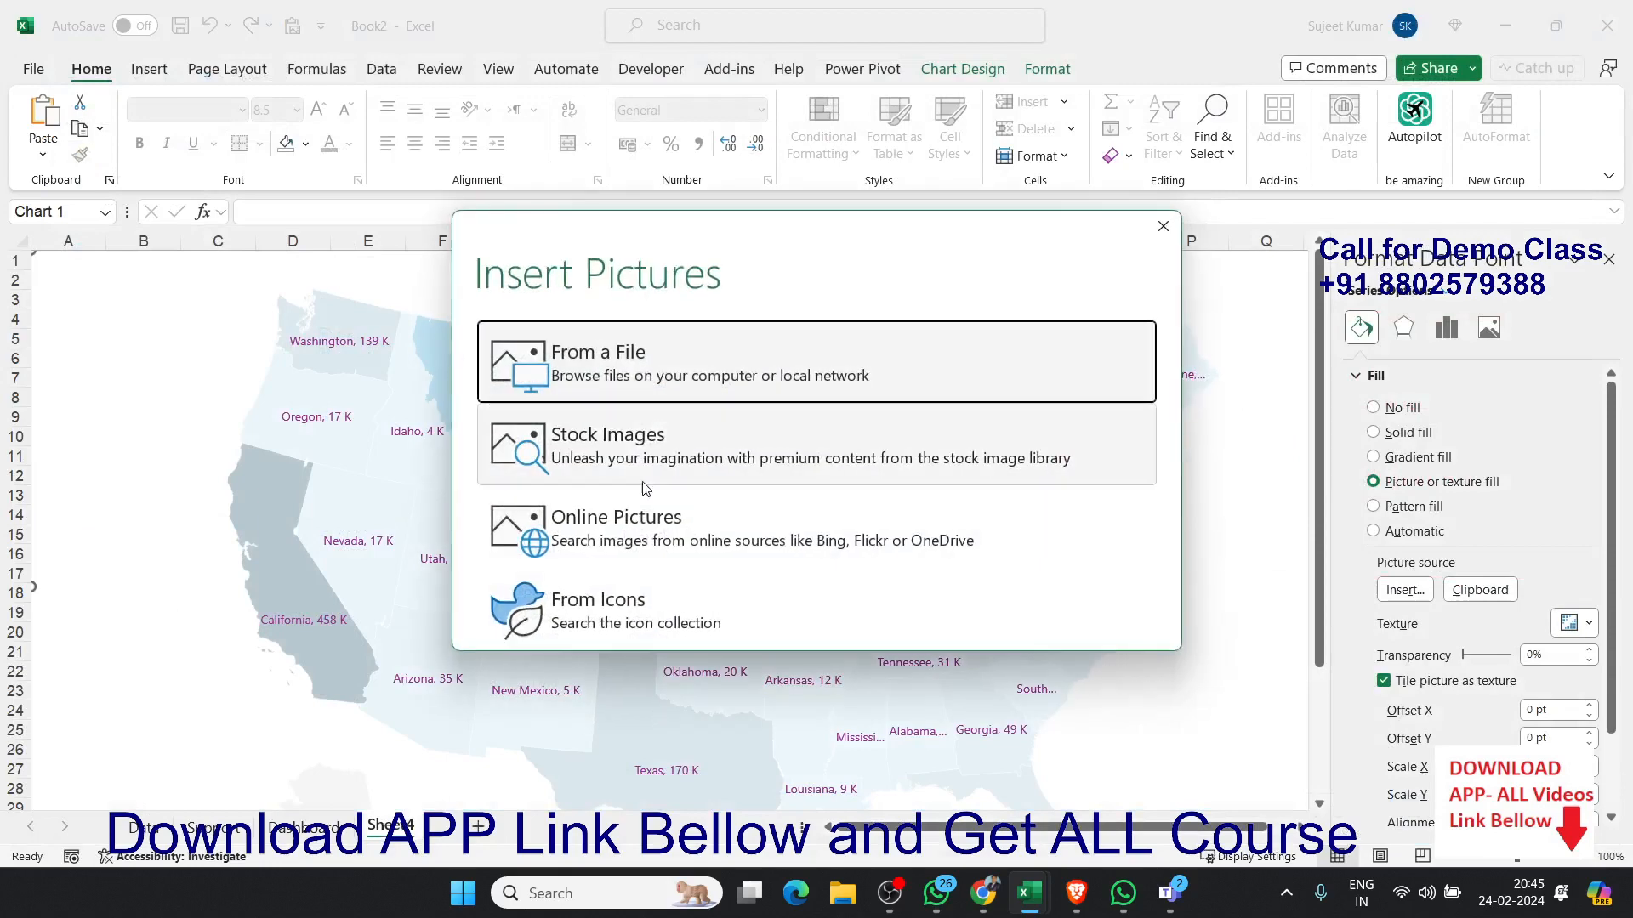
# Step: Insert the images (2) picture from the Downloads folder as Montana's fill
pyautogui.click(784, 383)
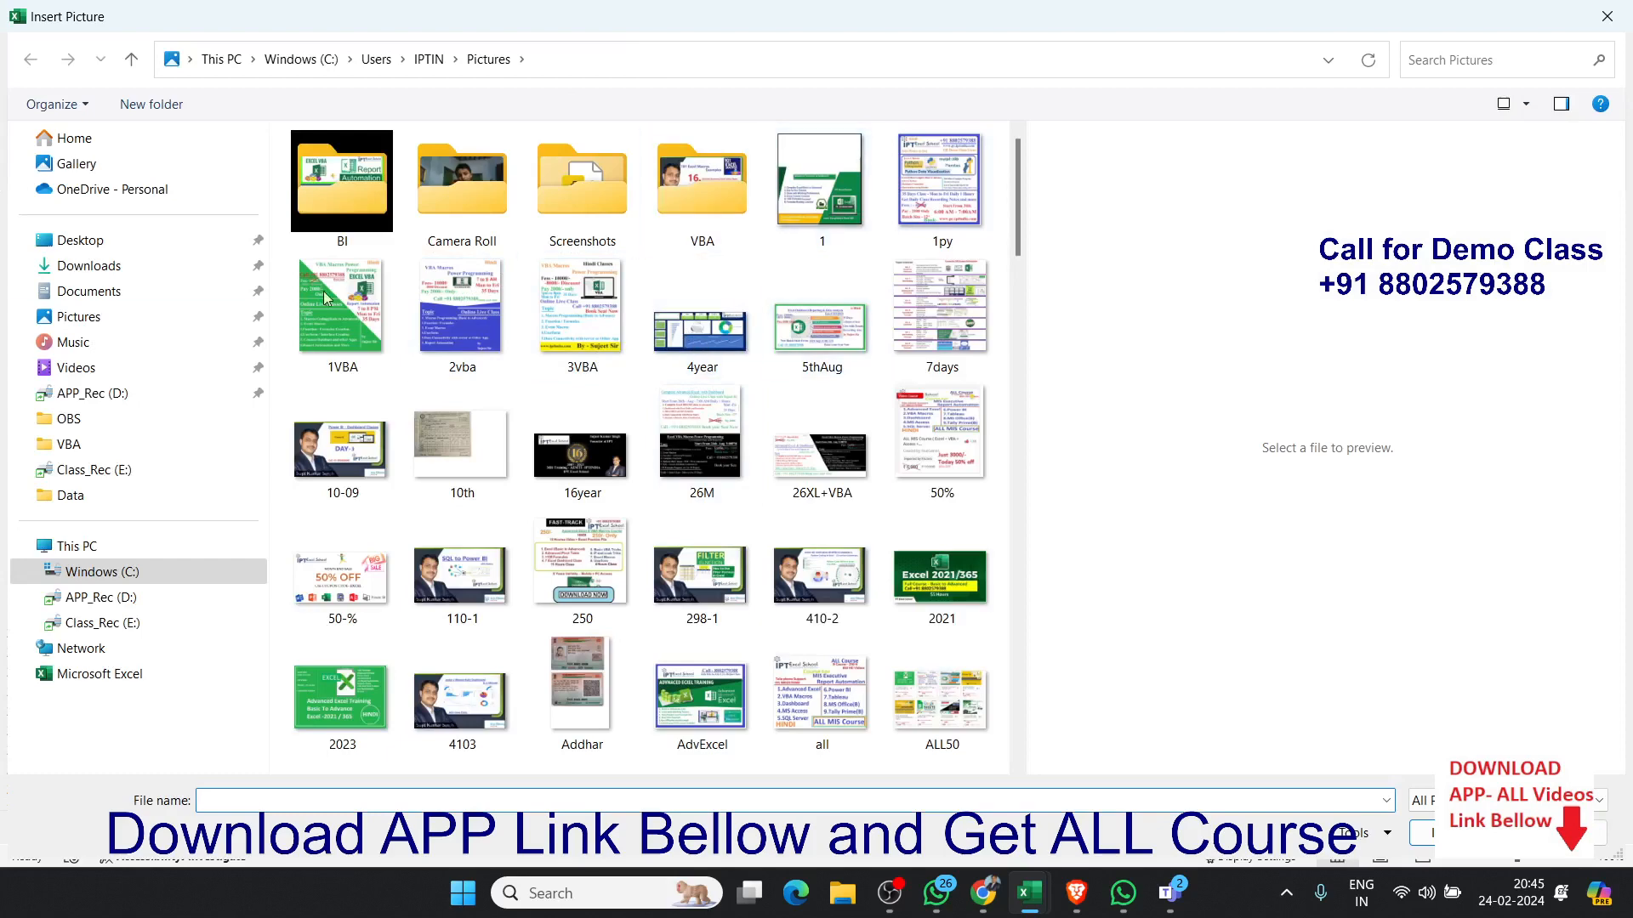
pyautogui.doubleClick(702, 217)
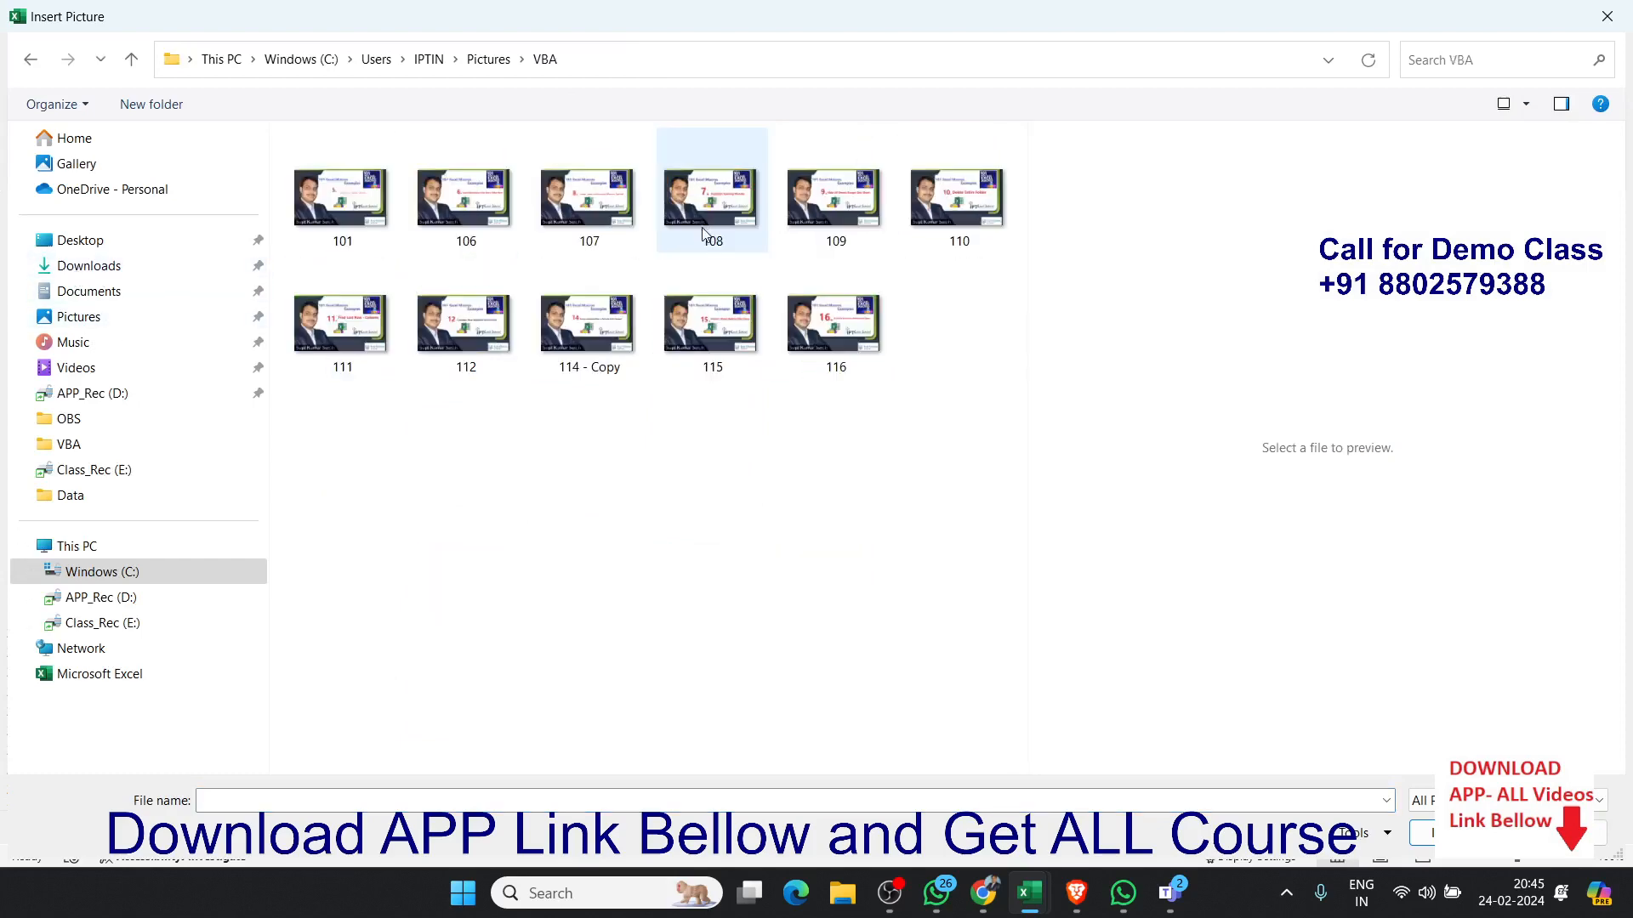
pyautogui.click(110, 265)
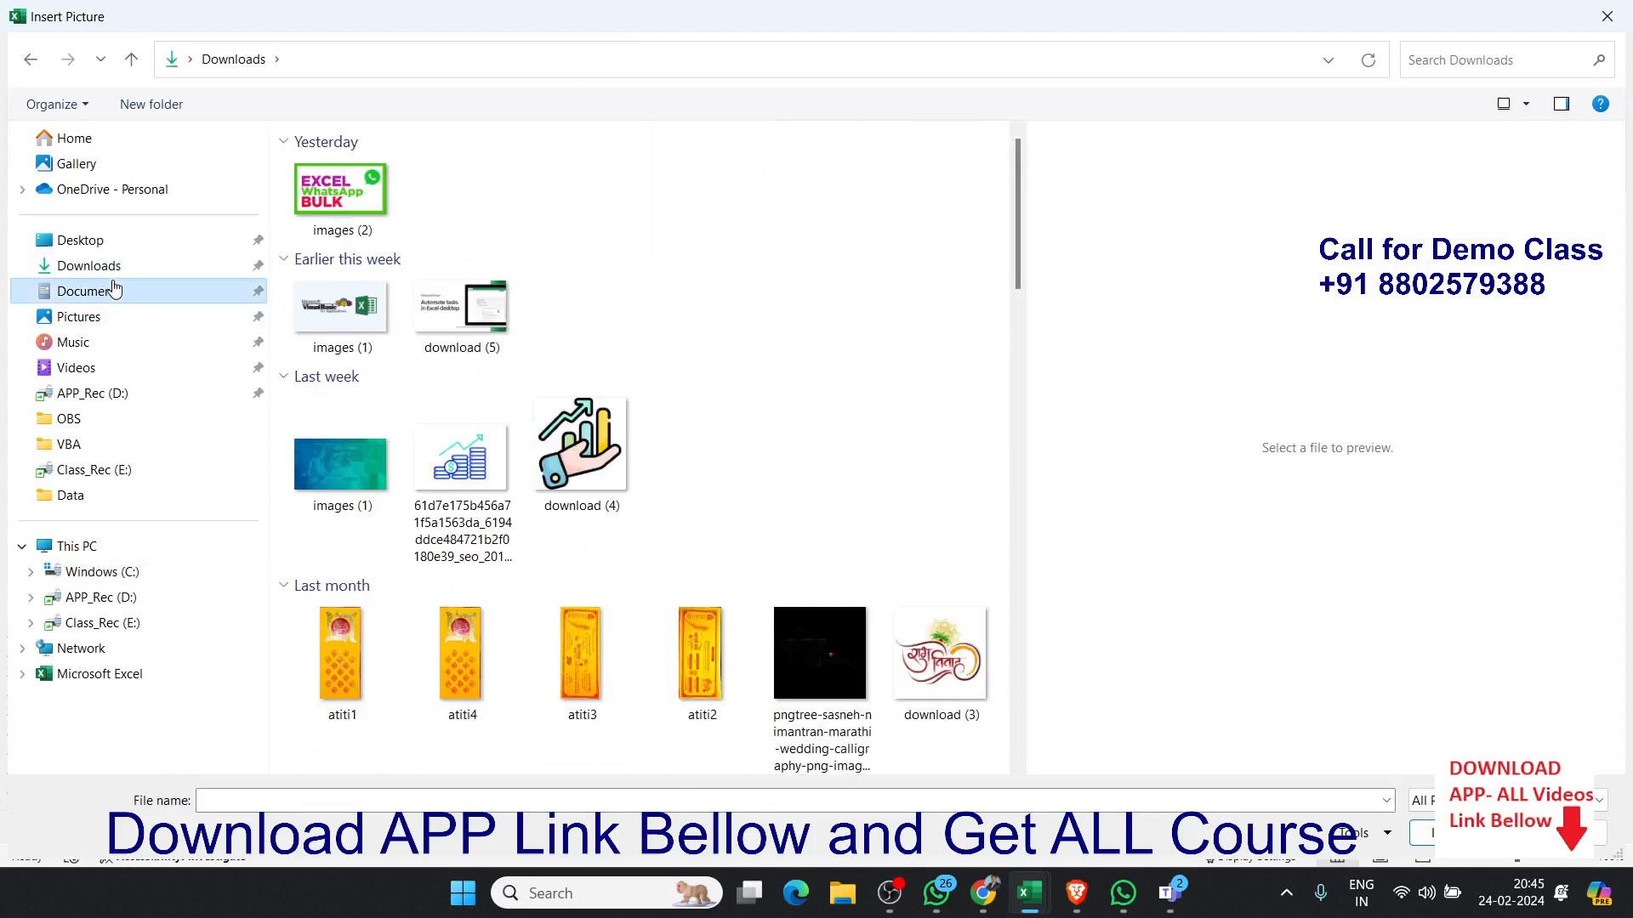
pyautogui.click(115, 290)
pyautogui.click(110, 266)
pyautogui.click(331, 201)
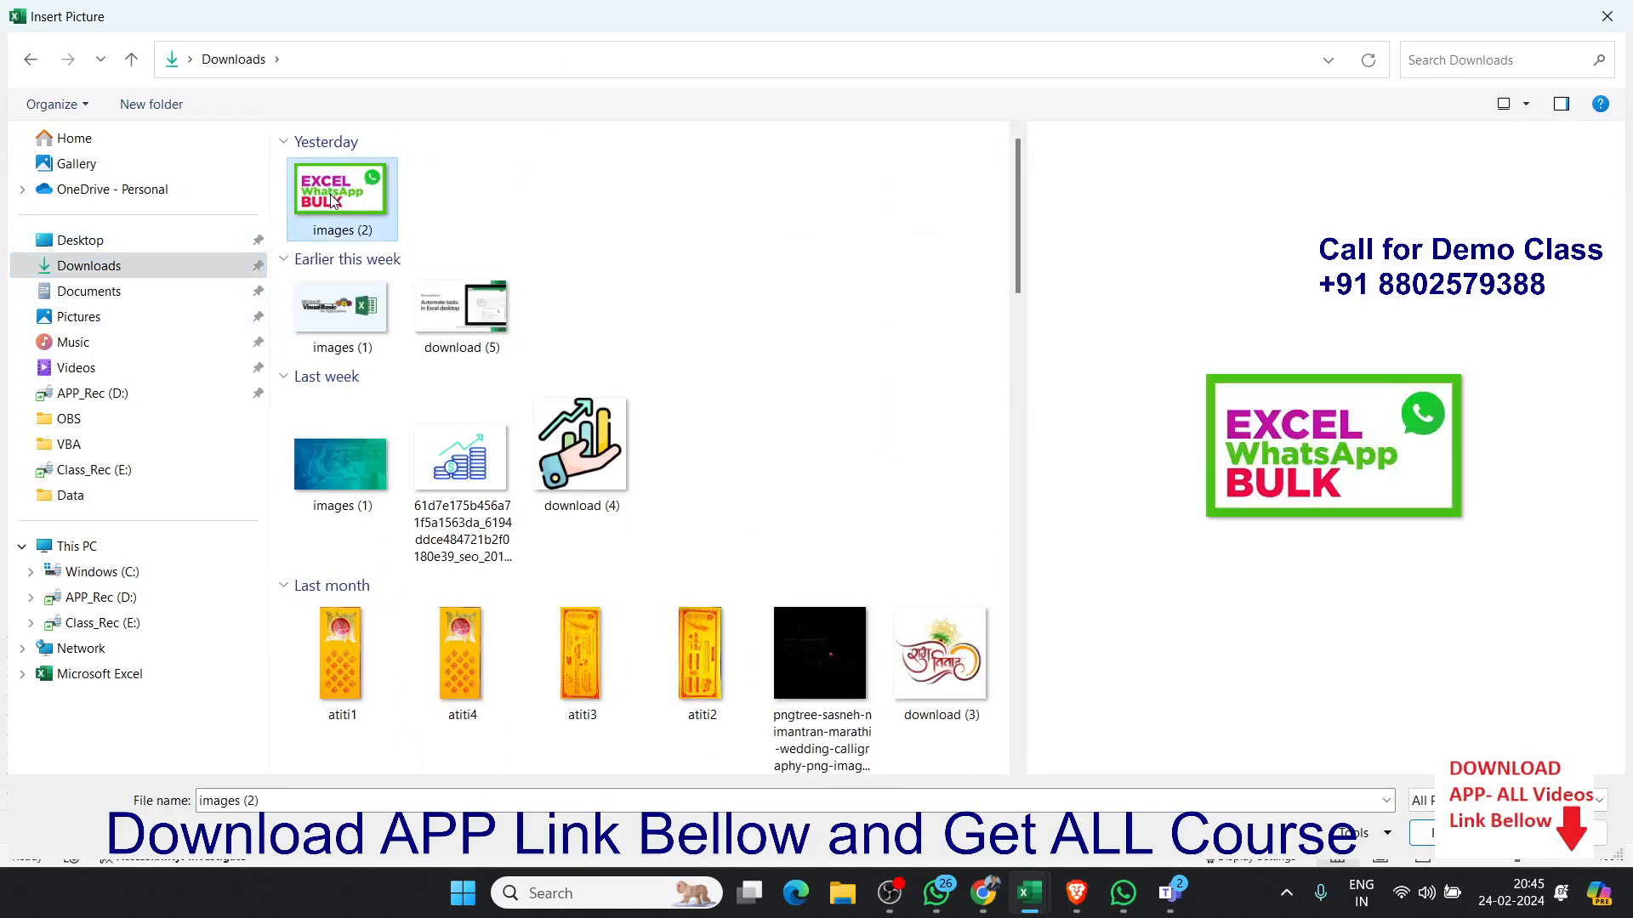
pyautogui.doubleClick(331, 201)
pyautogui.moveTo(550, 454)
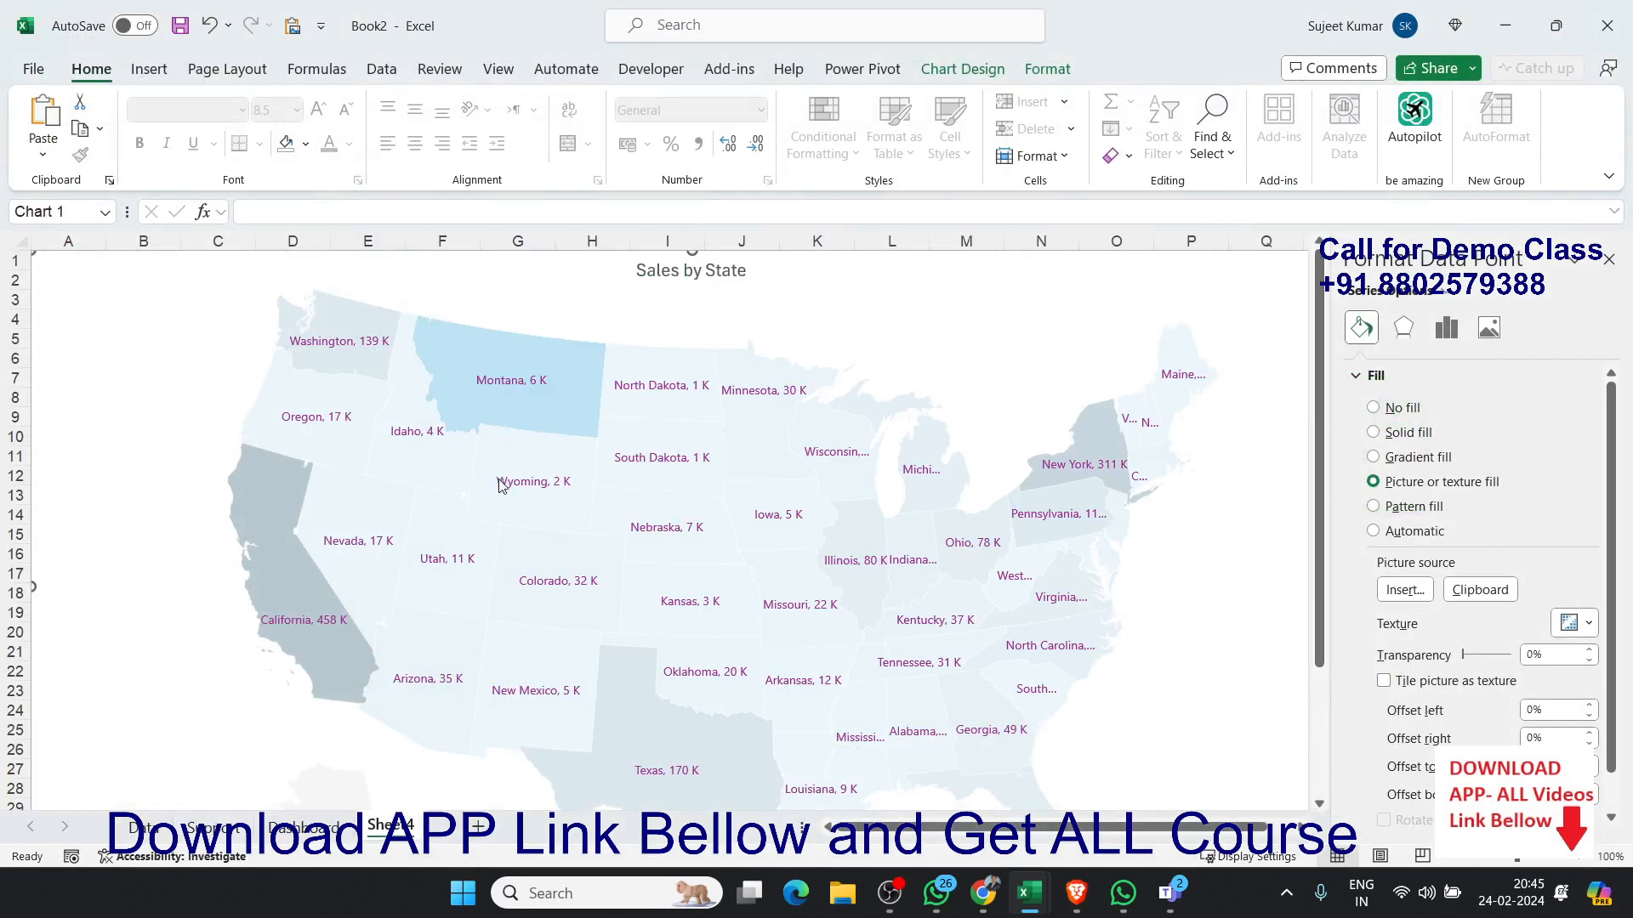
# Step: Try again to fill Montana with the images (2) picture from the Downloads folder
pyautogui.click(563, 508)
pyautogui.click(504, 408)
pyautogui.click(1418, 599)
pyautogui.click(612, 341)
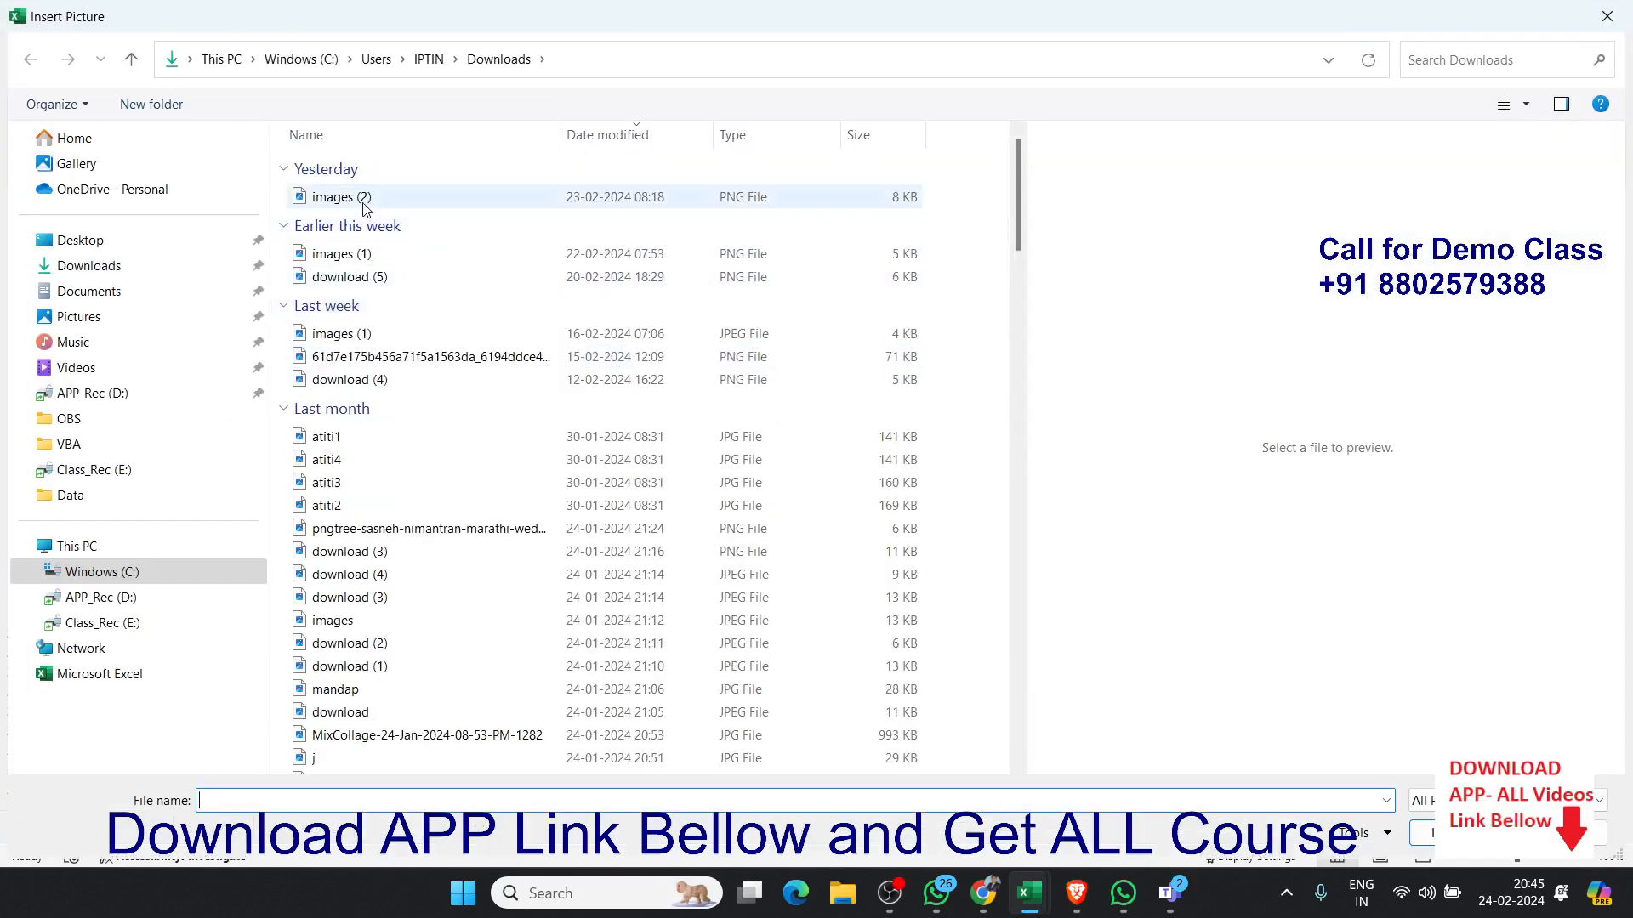
pyautogui.click(364, 197)
pyautogui.click(1429, 842)
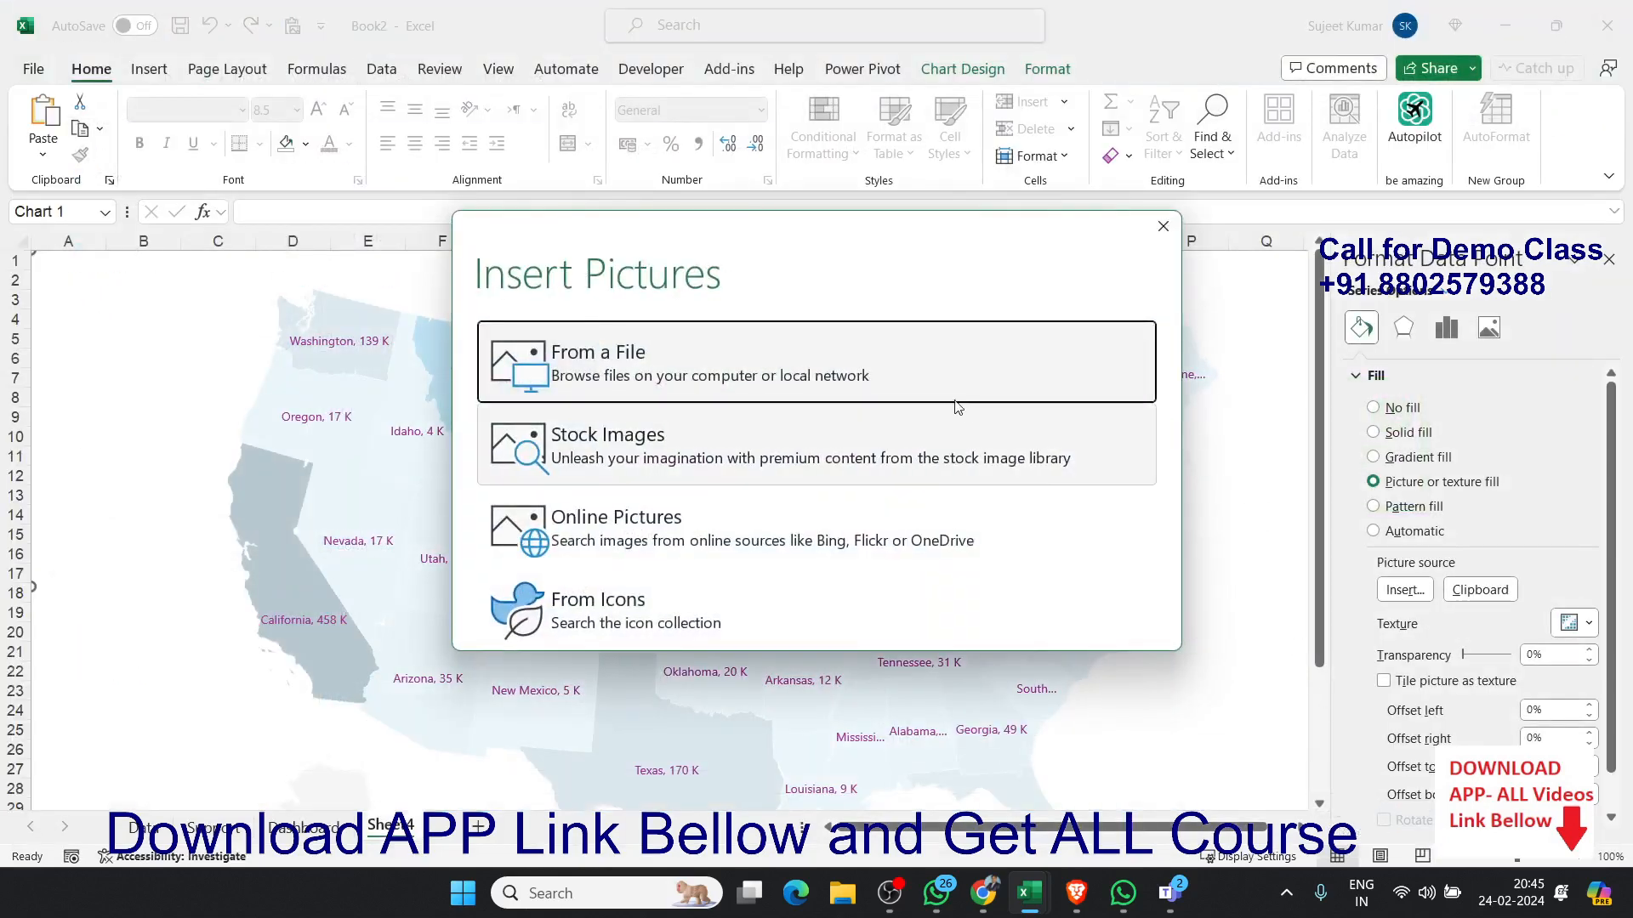
# Step: Copy the images (2) picture file in the Downloads folder and leave picture insertion without inserting anything
pyautogui.click(894, 389)
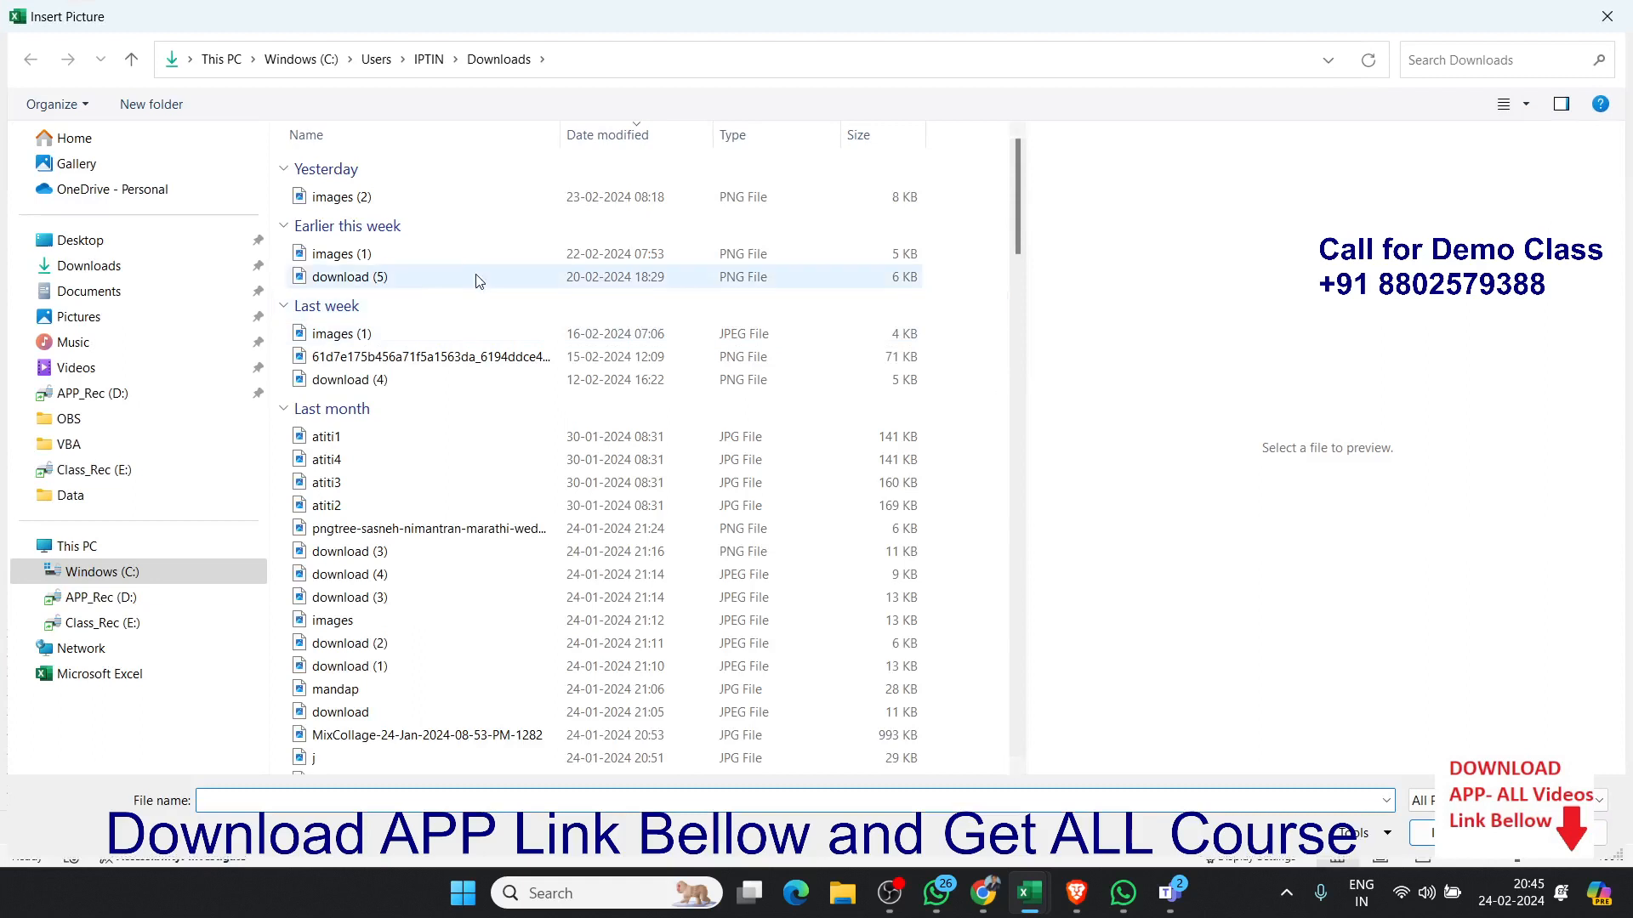
pyautogui.click(410, 213)
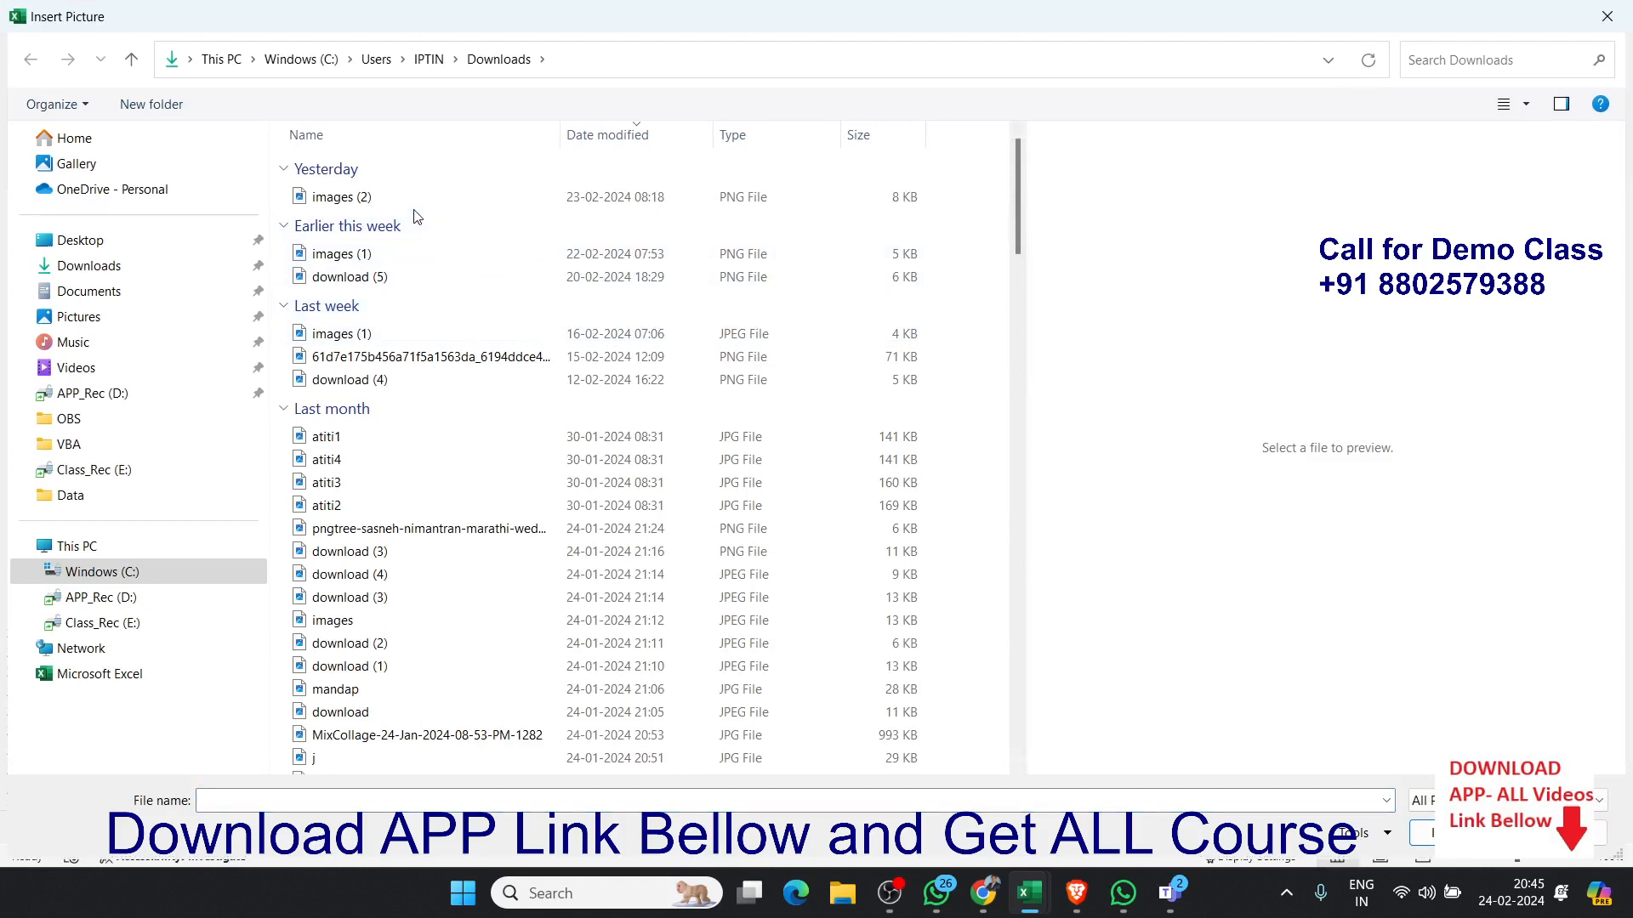
pyautogui.click(410, 202)
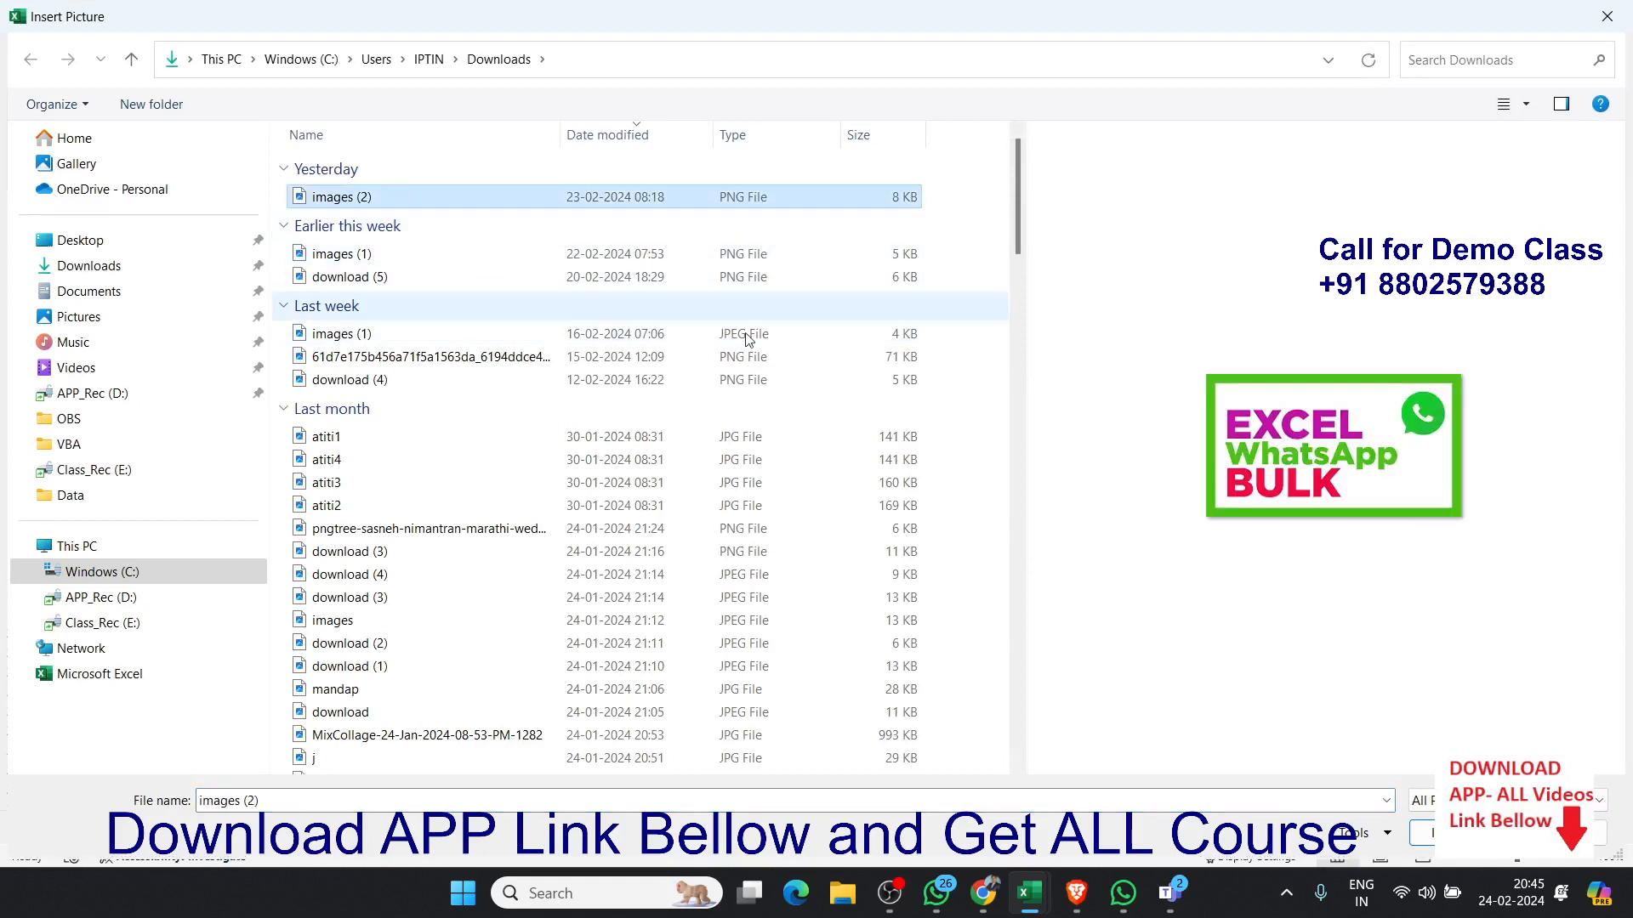
pyautogui.rightClick(1328, 481)
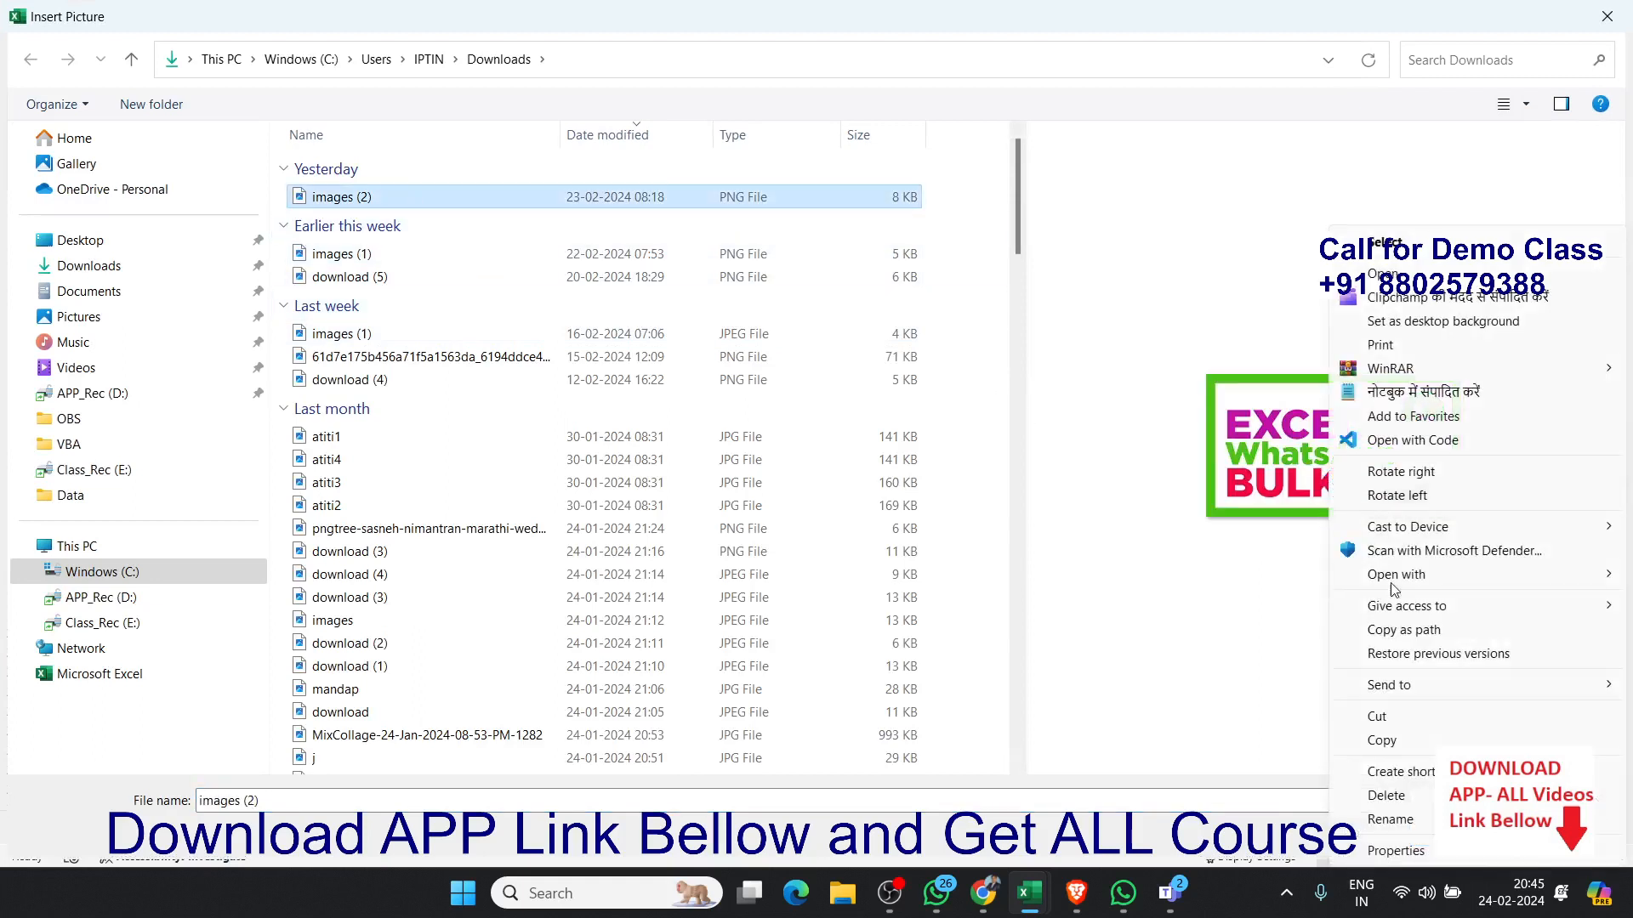
pyautogui.click(1382, 739)
pyautogui.click(1607, 16)
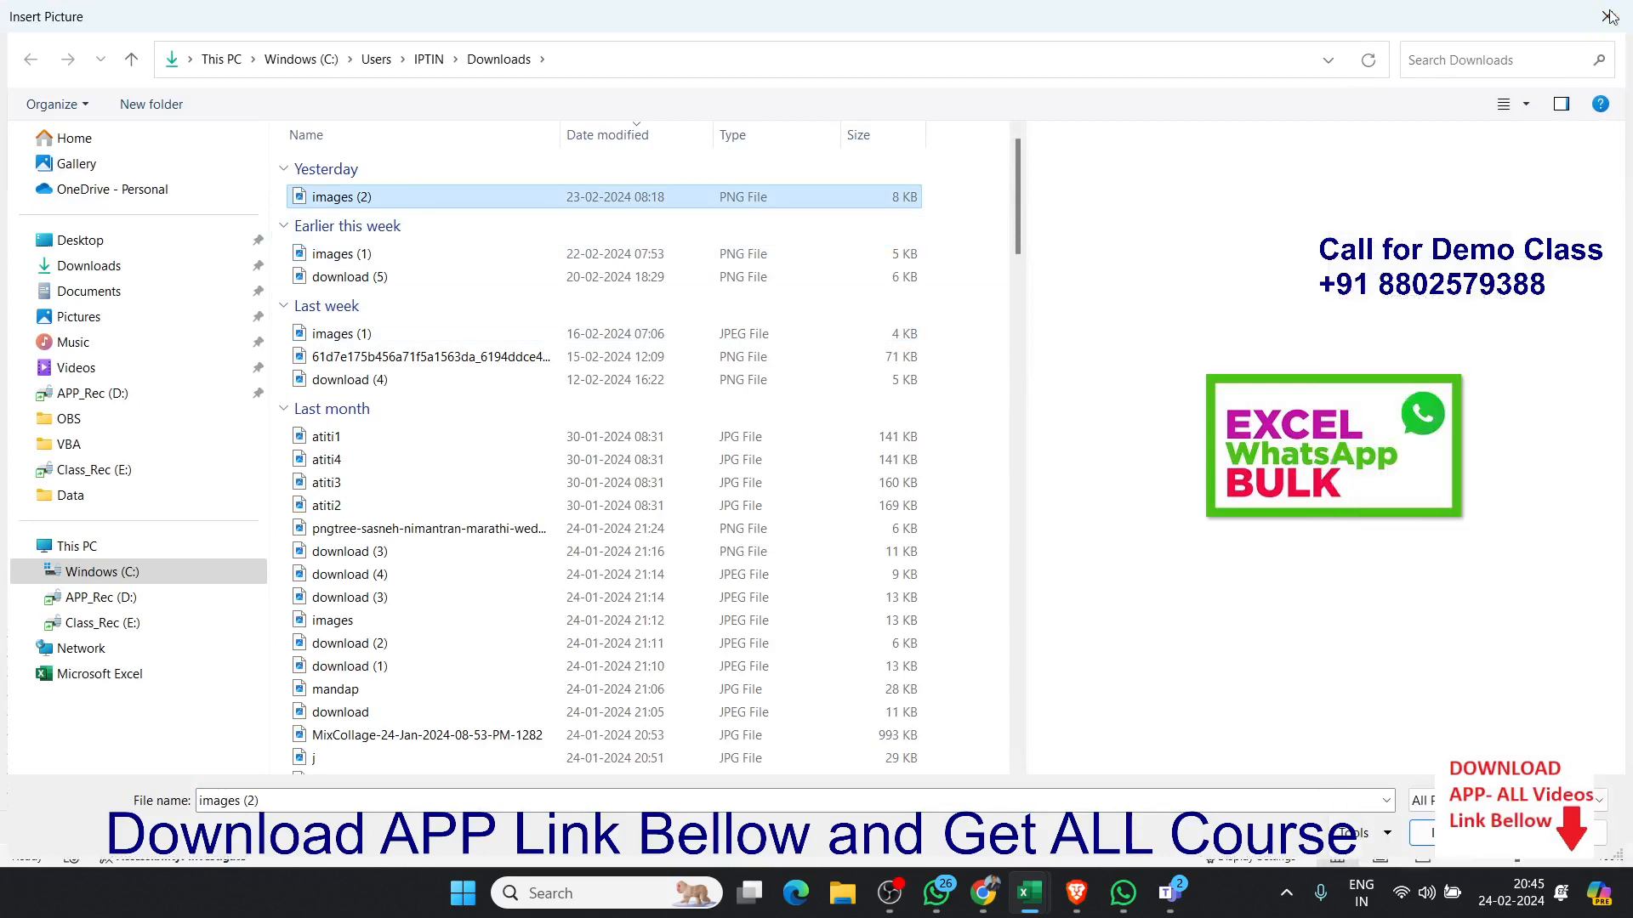
pyautogui.click(1163, 226)
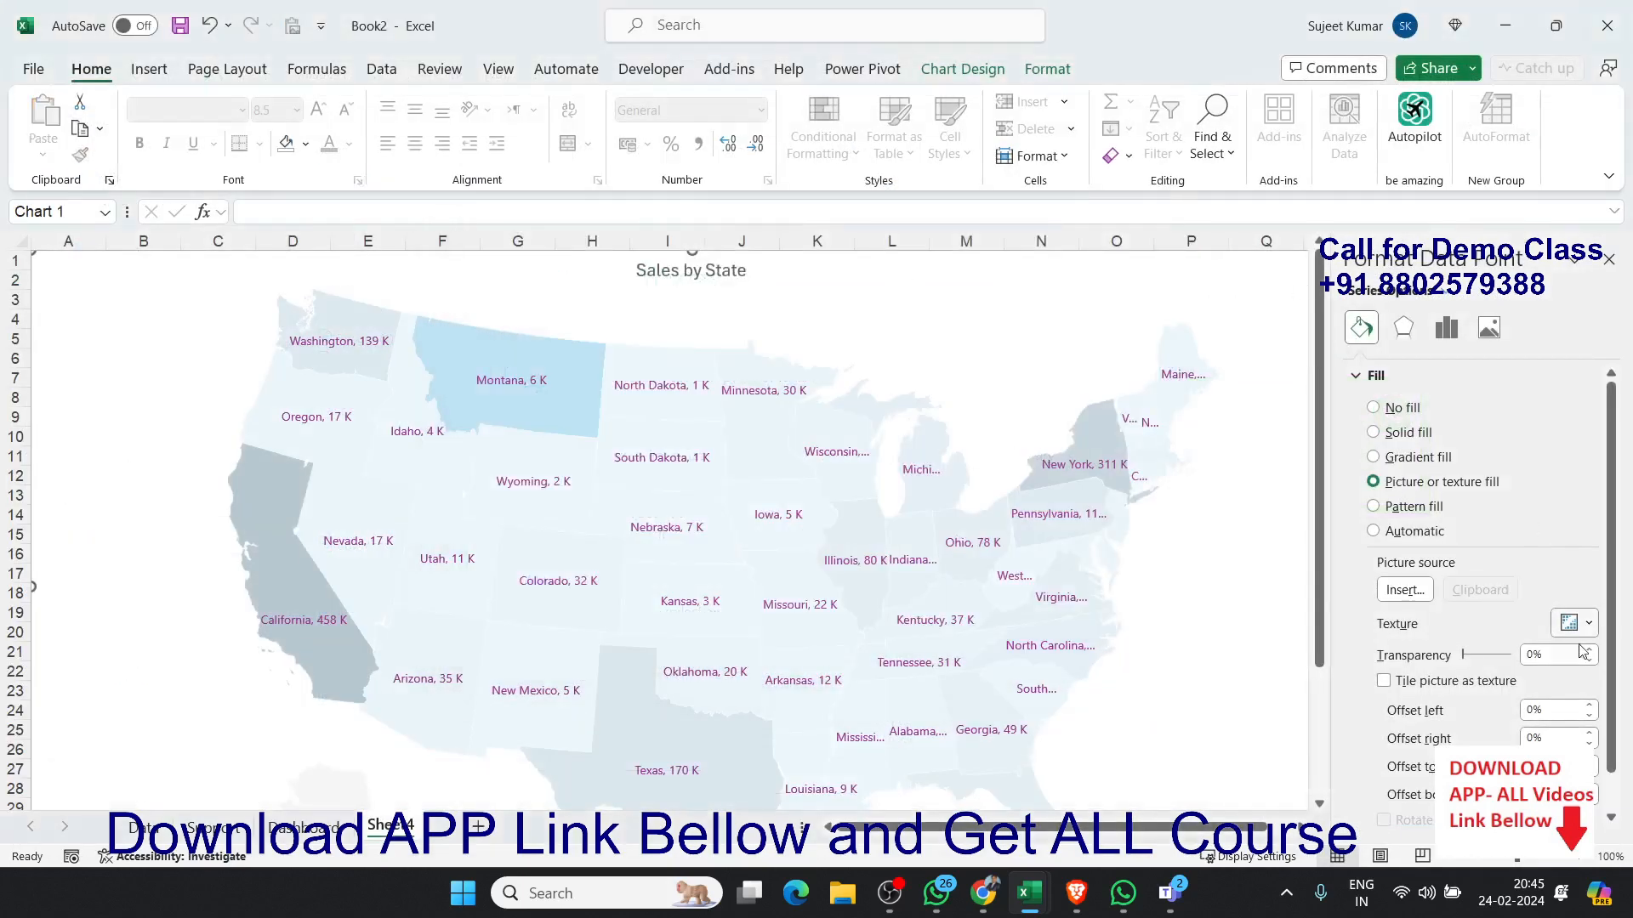
# Step: With Montana selected on the map, open the images (2) picture from the Downloads folder and copy the image itself to the clipboard
pyautogui.click(582, 408)
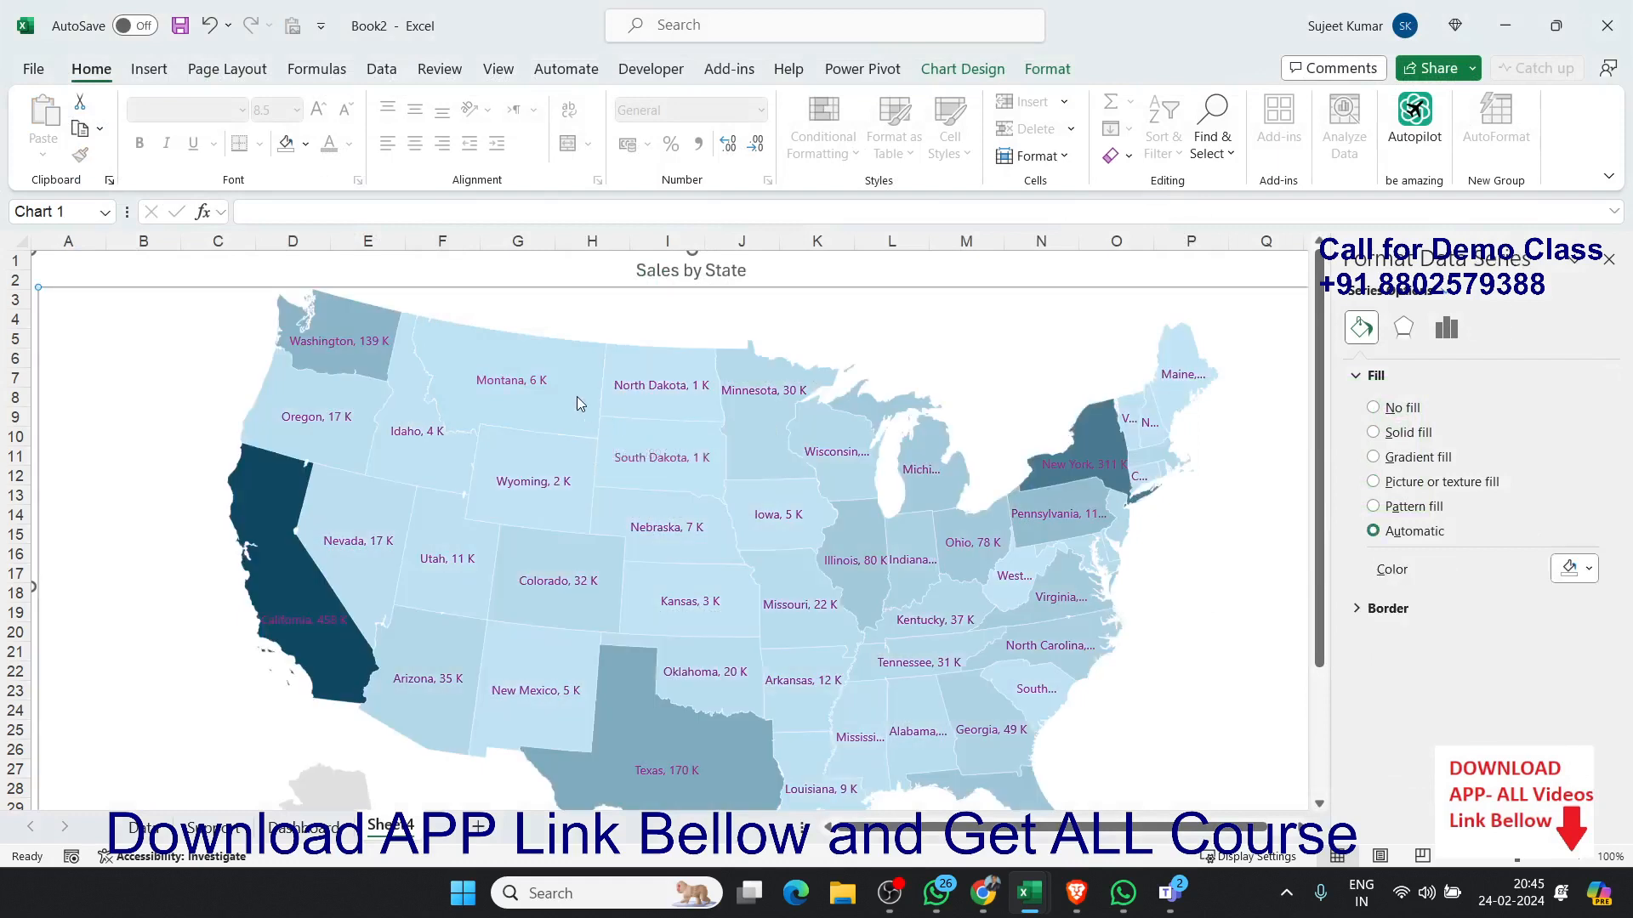
pyautogui.click(577, 398)
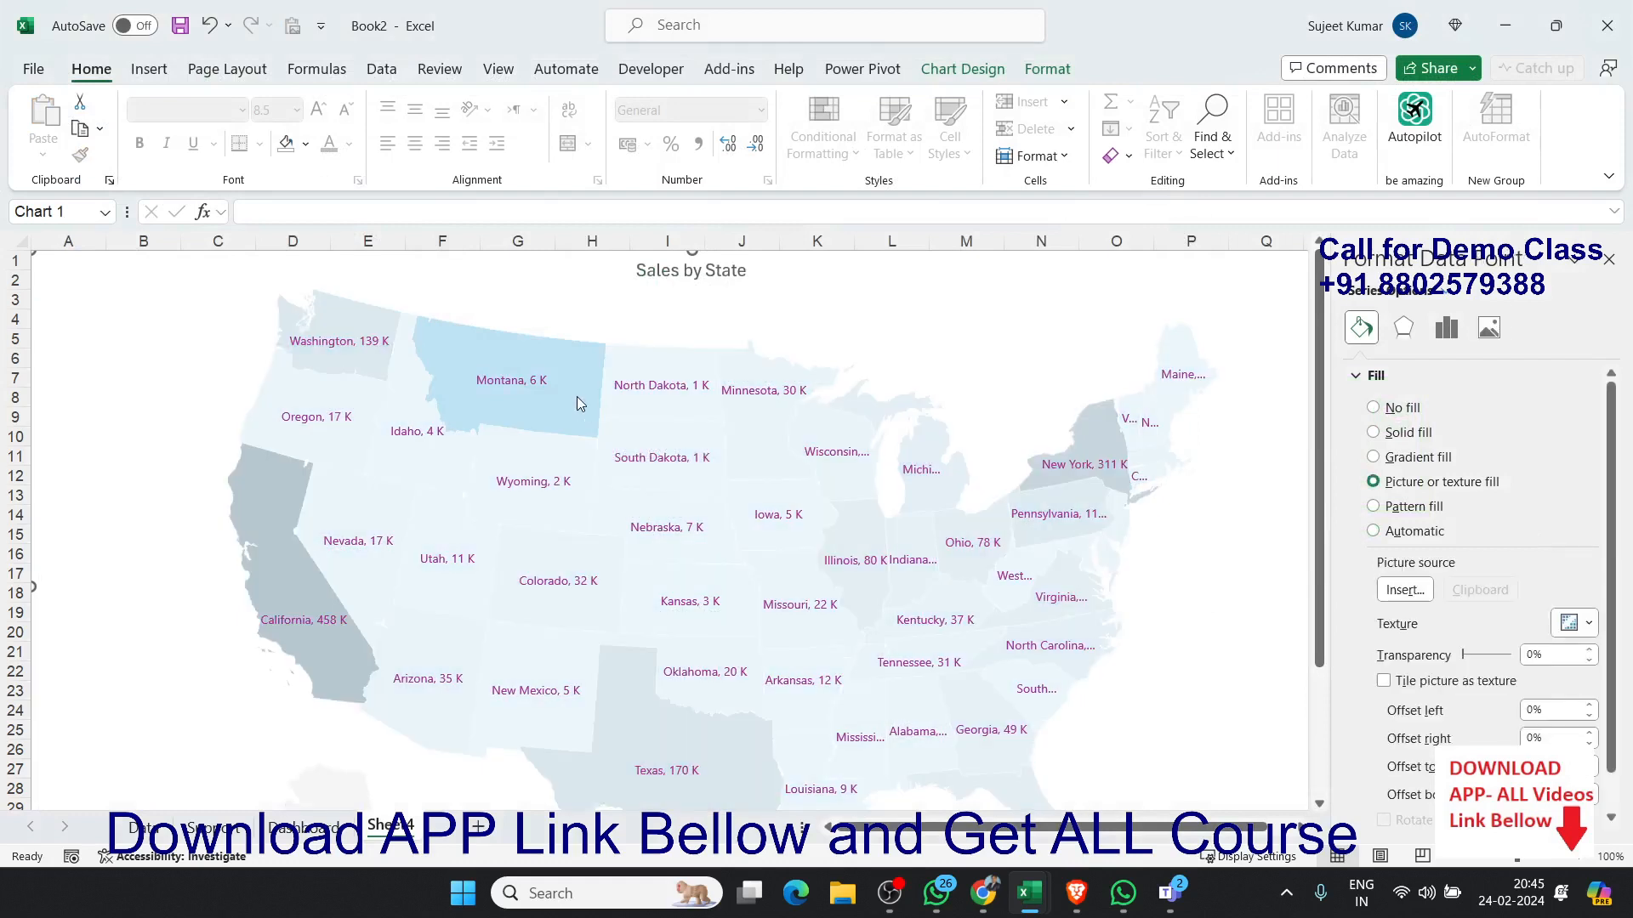
pyautogui.click(853, 900)
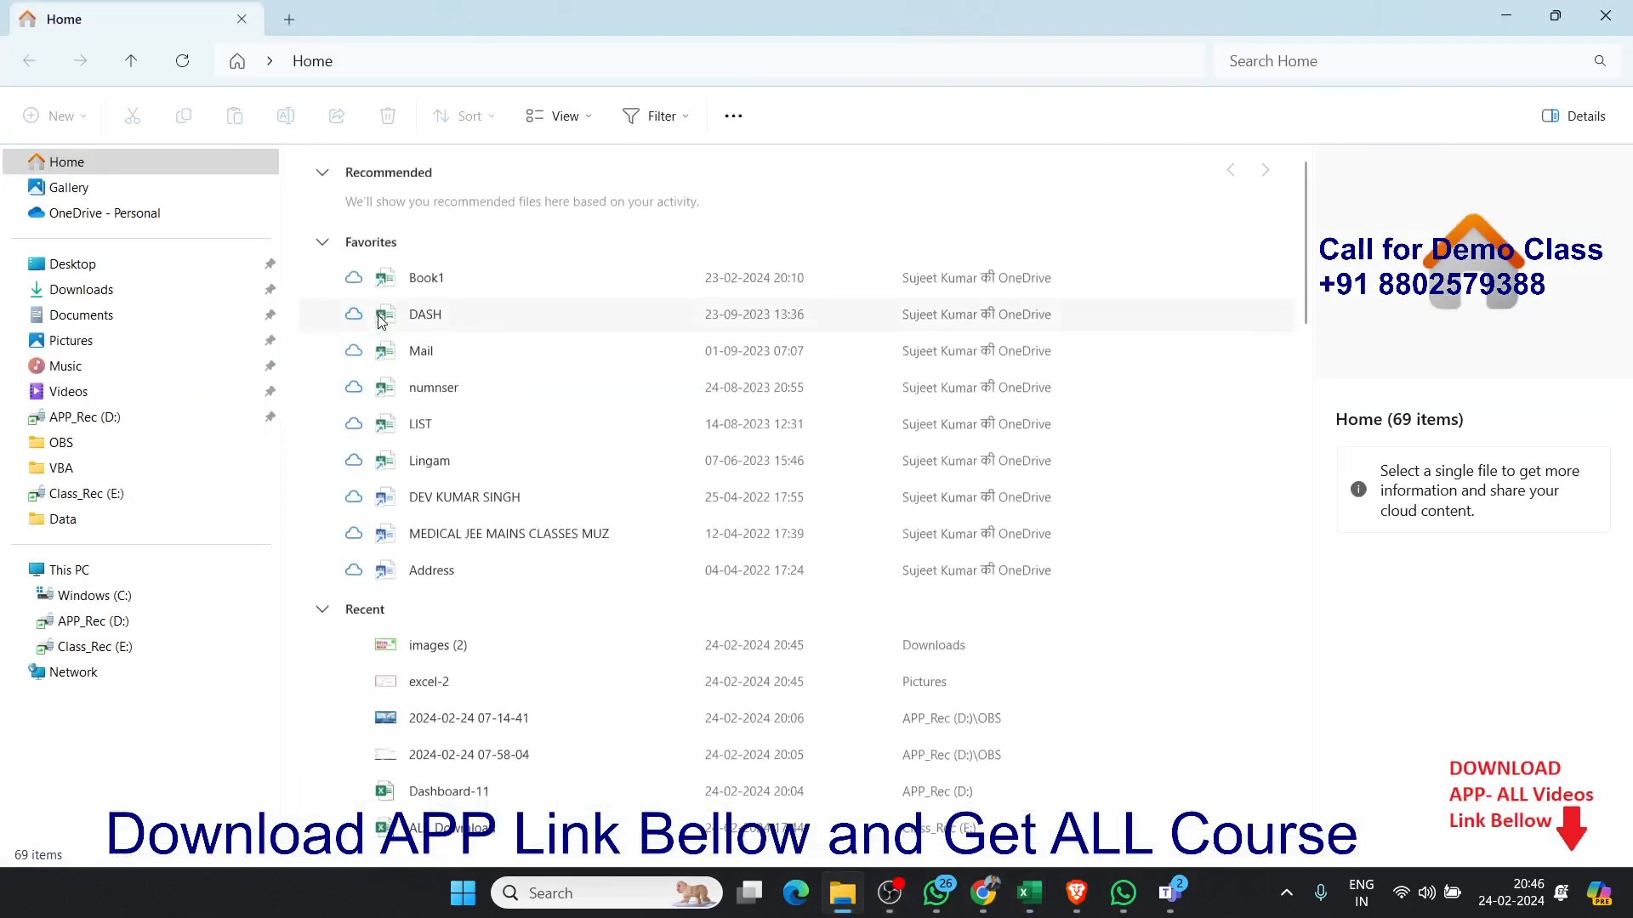
pyautogui.click(112, 354)
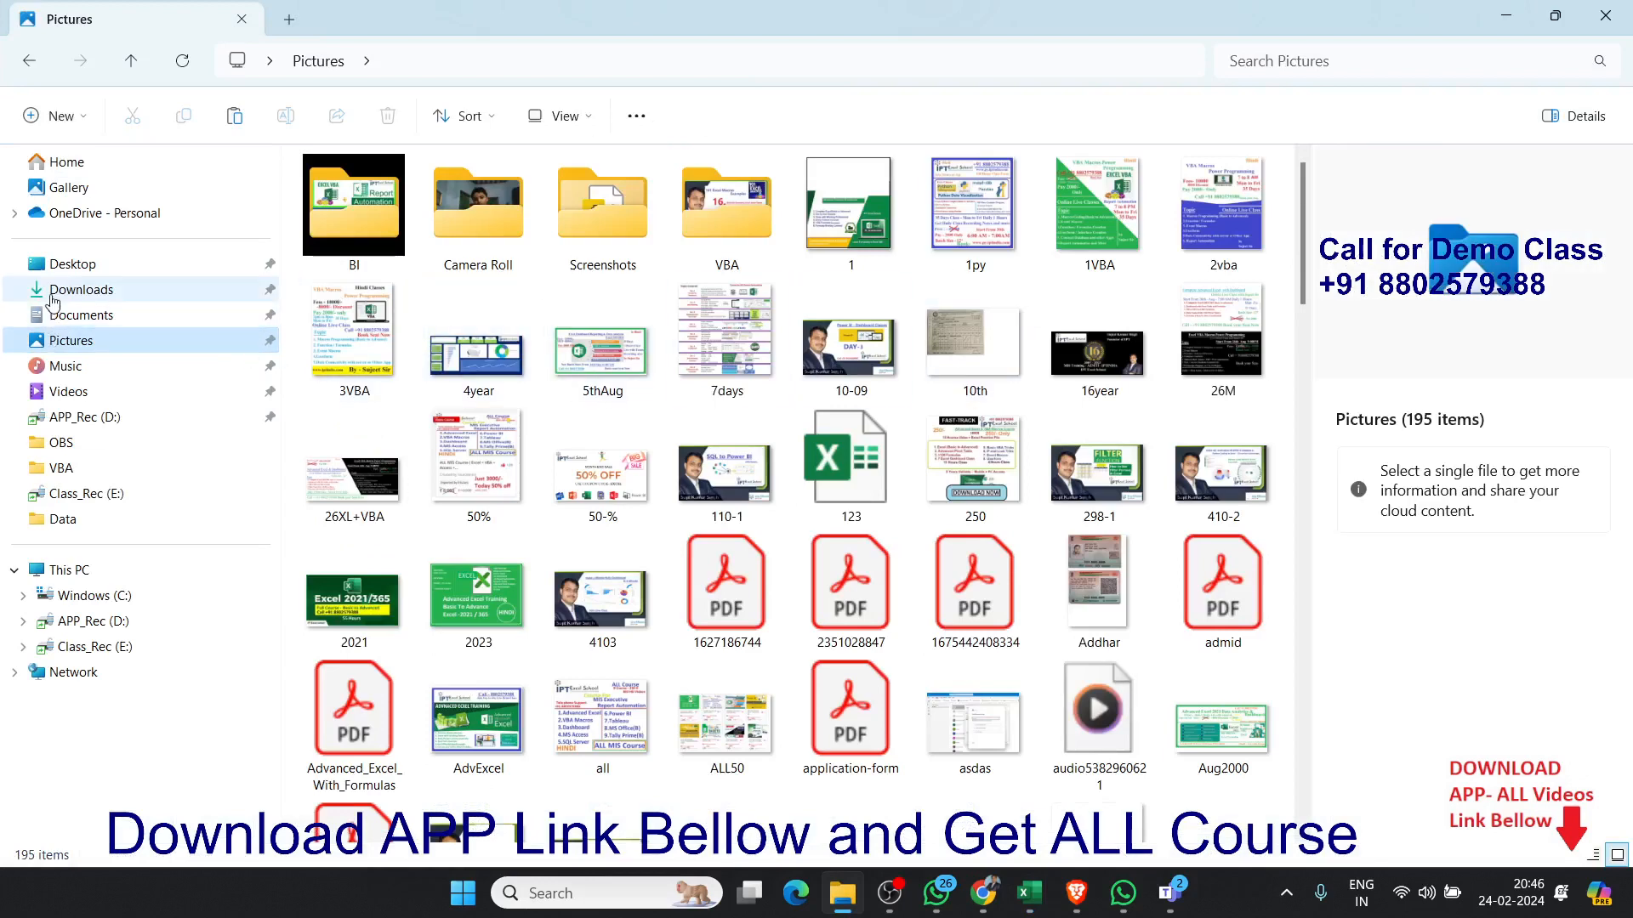
pyautogui.click(82, 290)
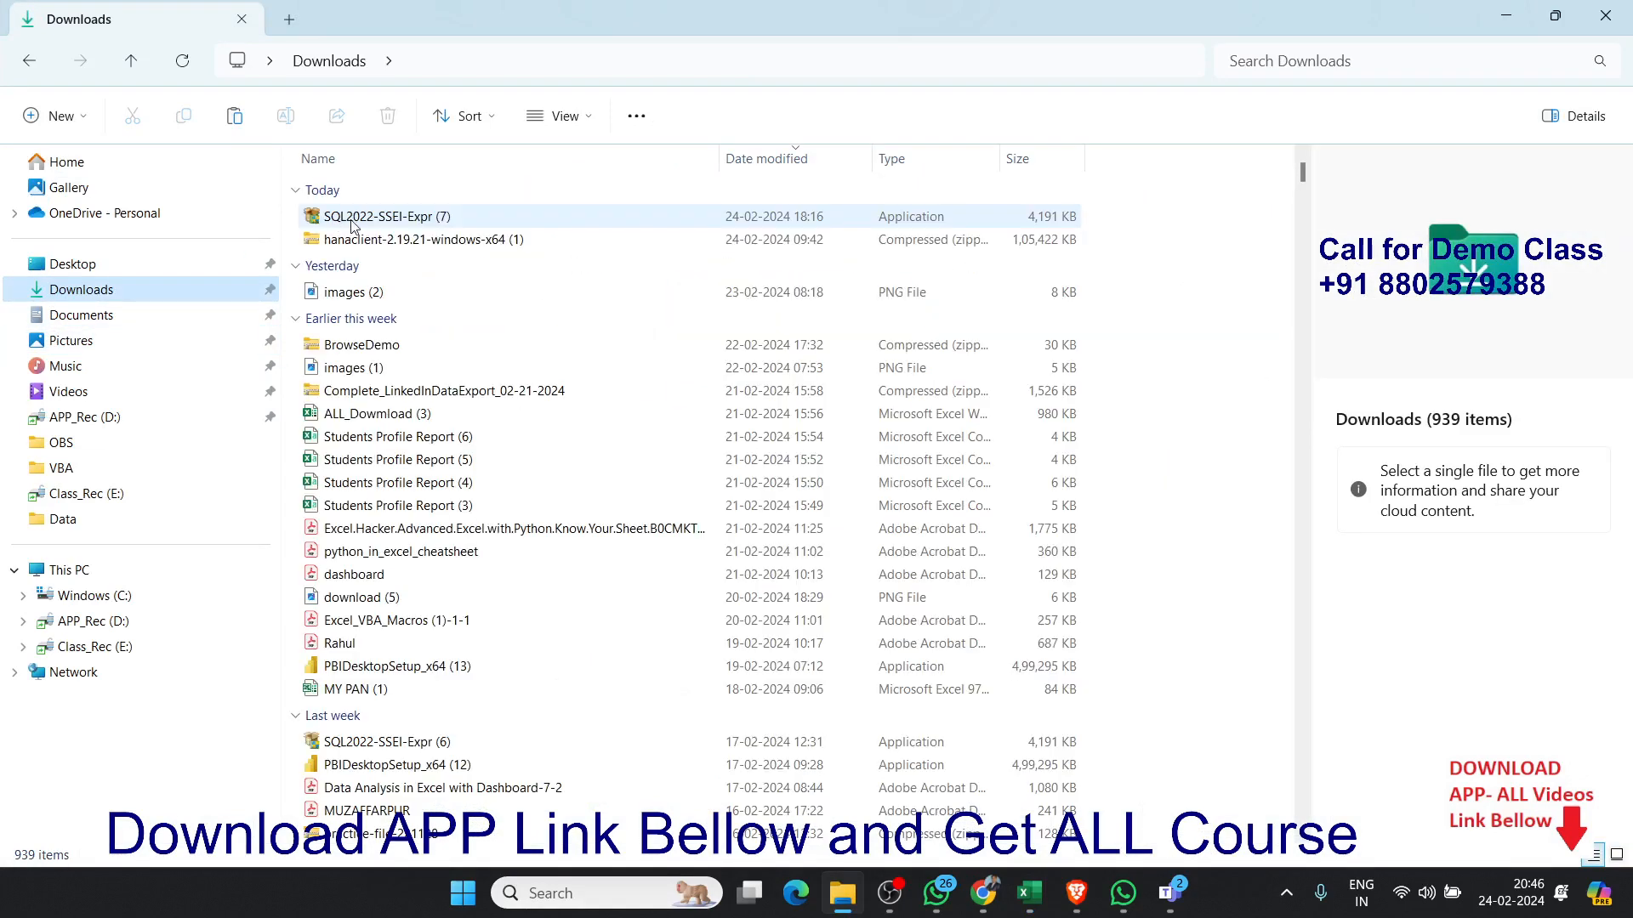
pyautogui.click(340, 292)
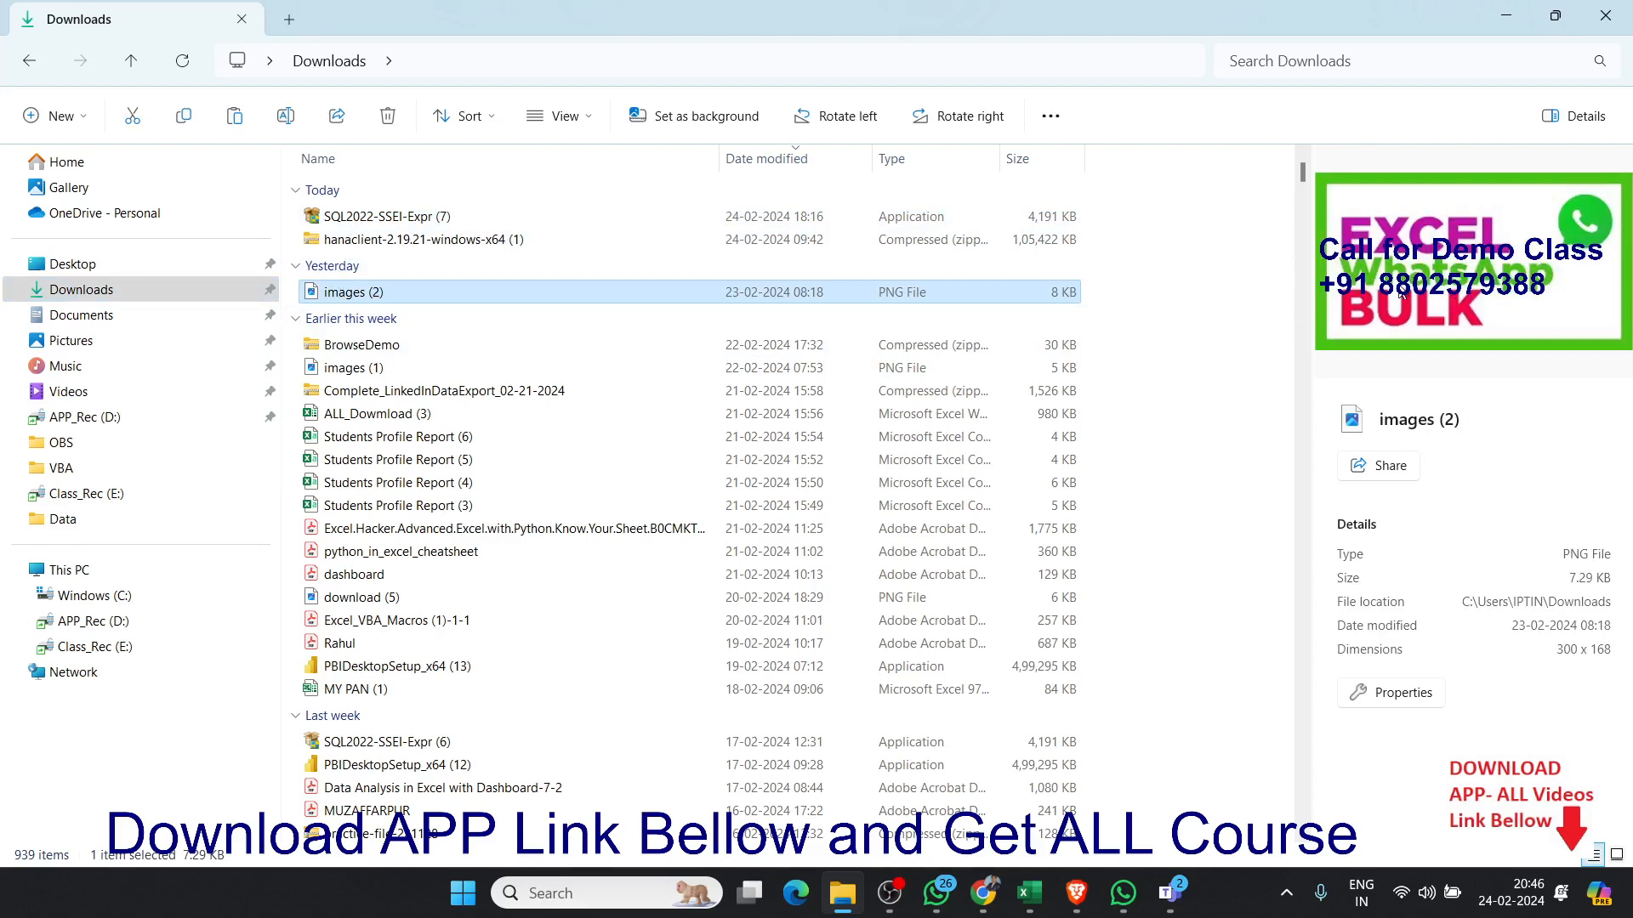
pyautogui.doubleClick(627, 295)
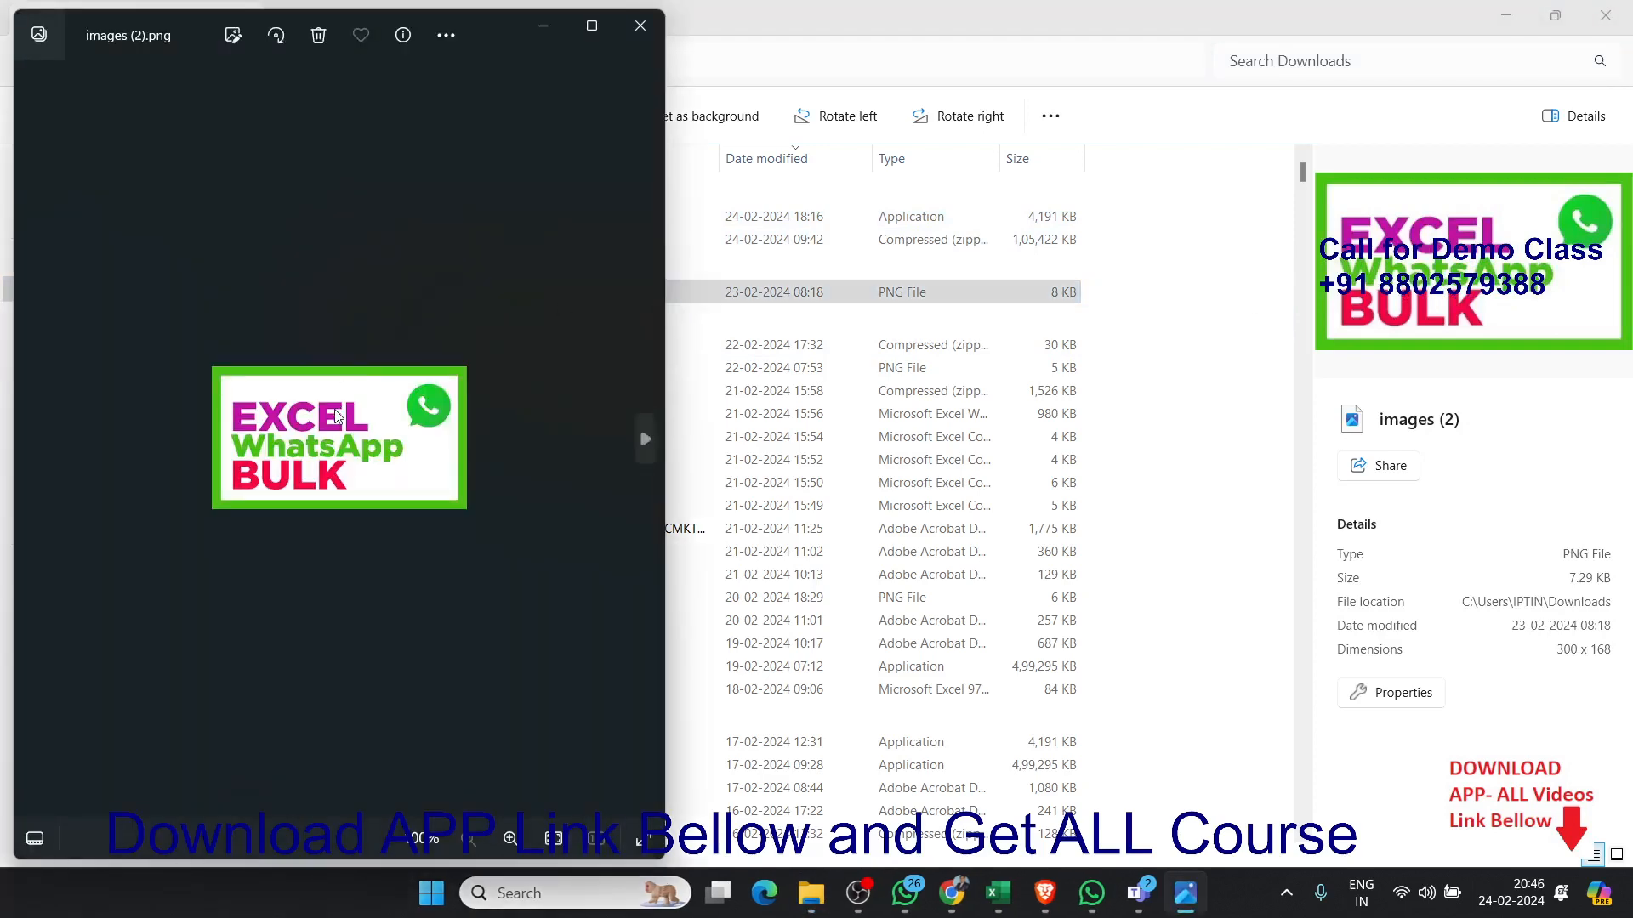
pyautogui.rightClick(337, 417)
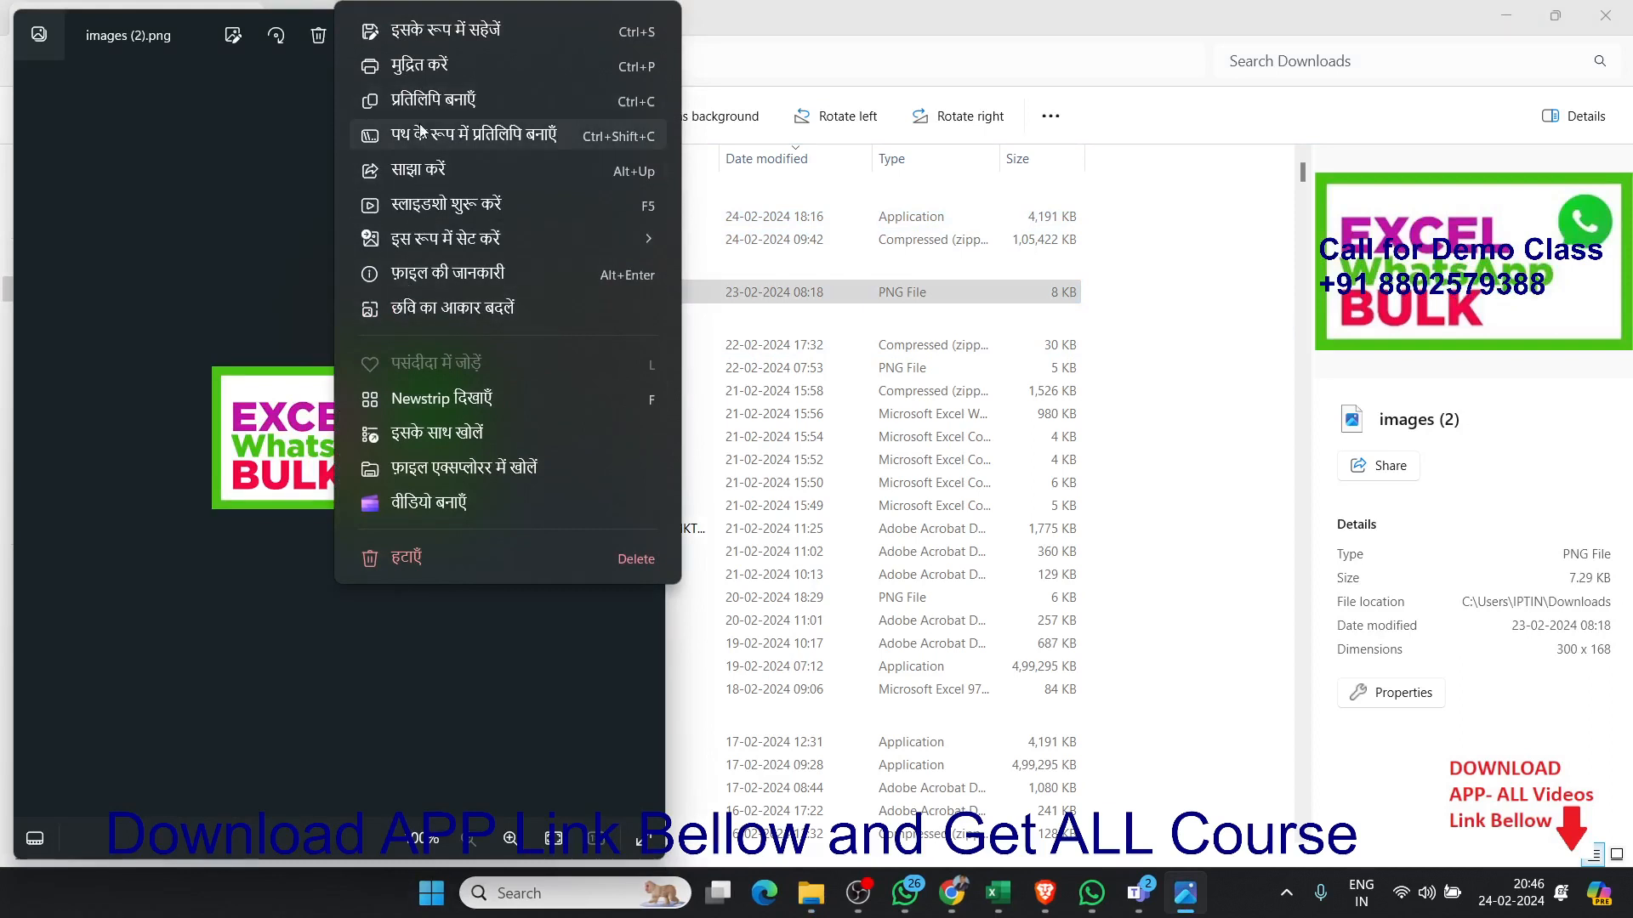
pyautogui.click(429, 102)
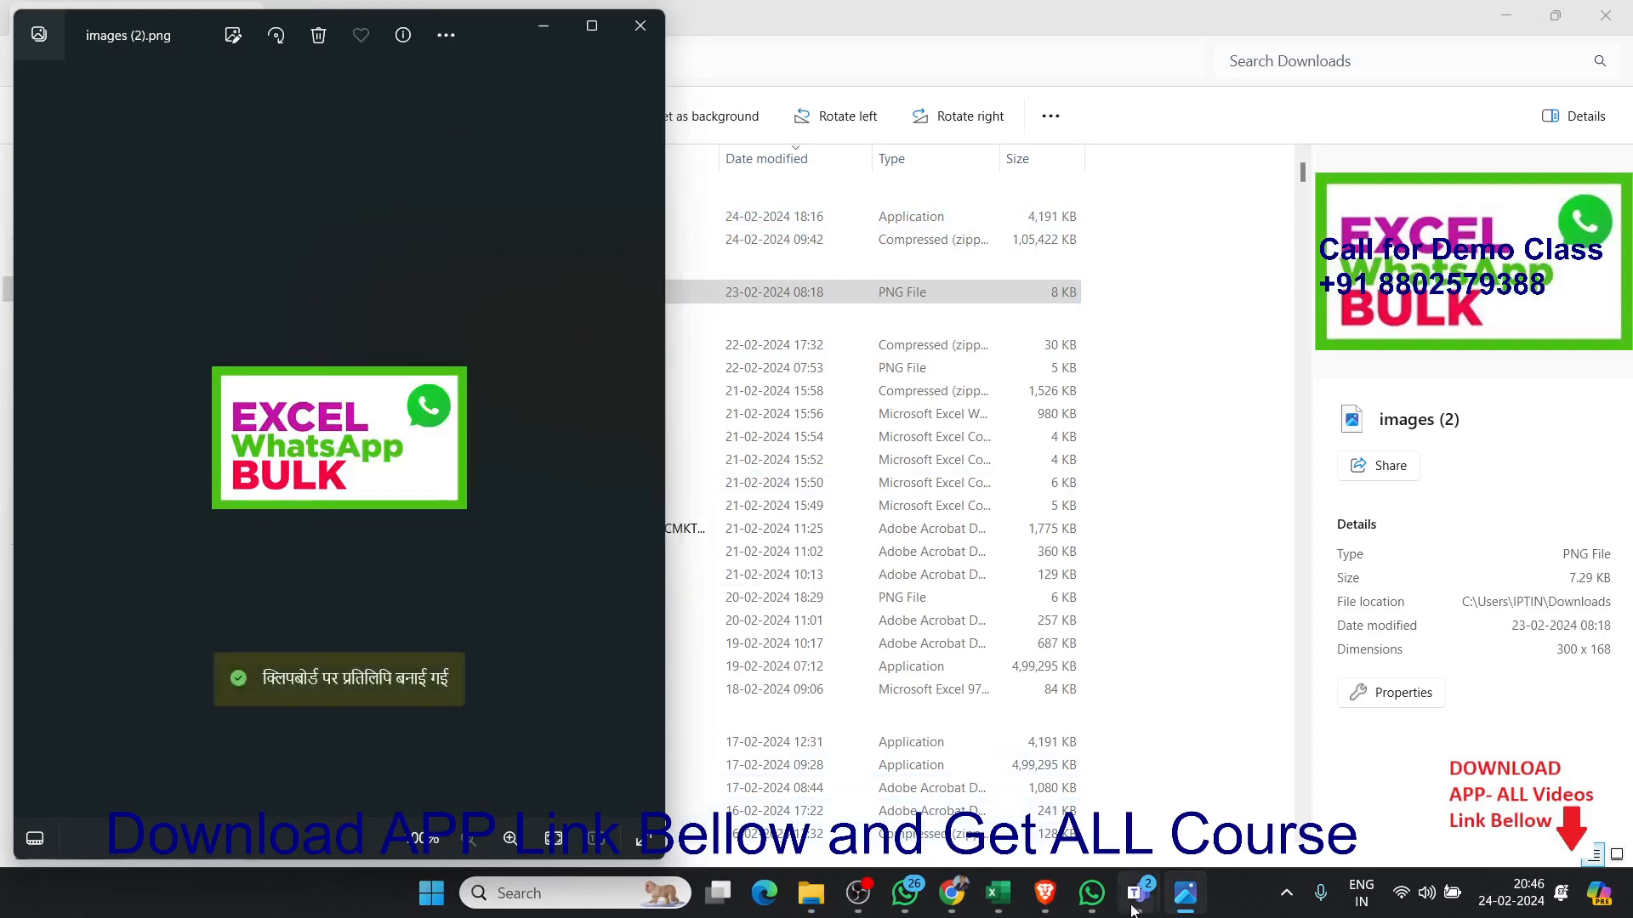
# Step: Return to the Book2 workbook and try preset textures as Montana's fill
pyautogui.moveTo(978, 903)
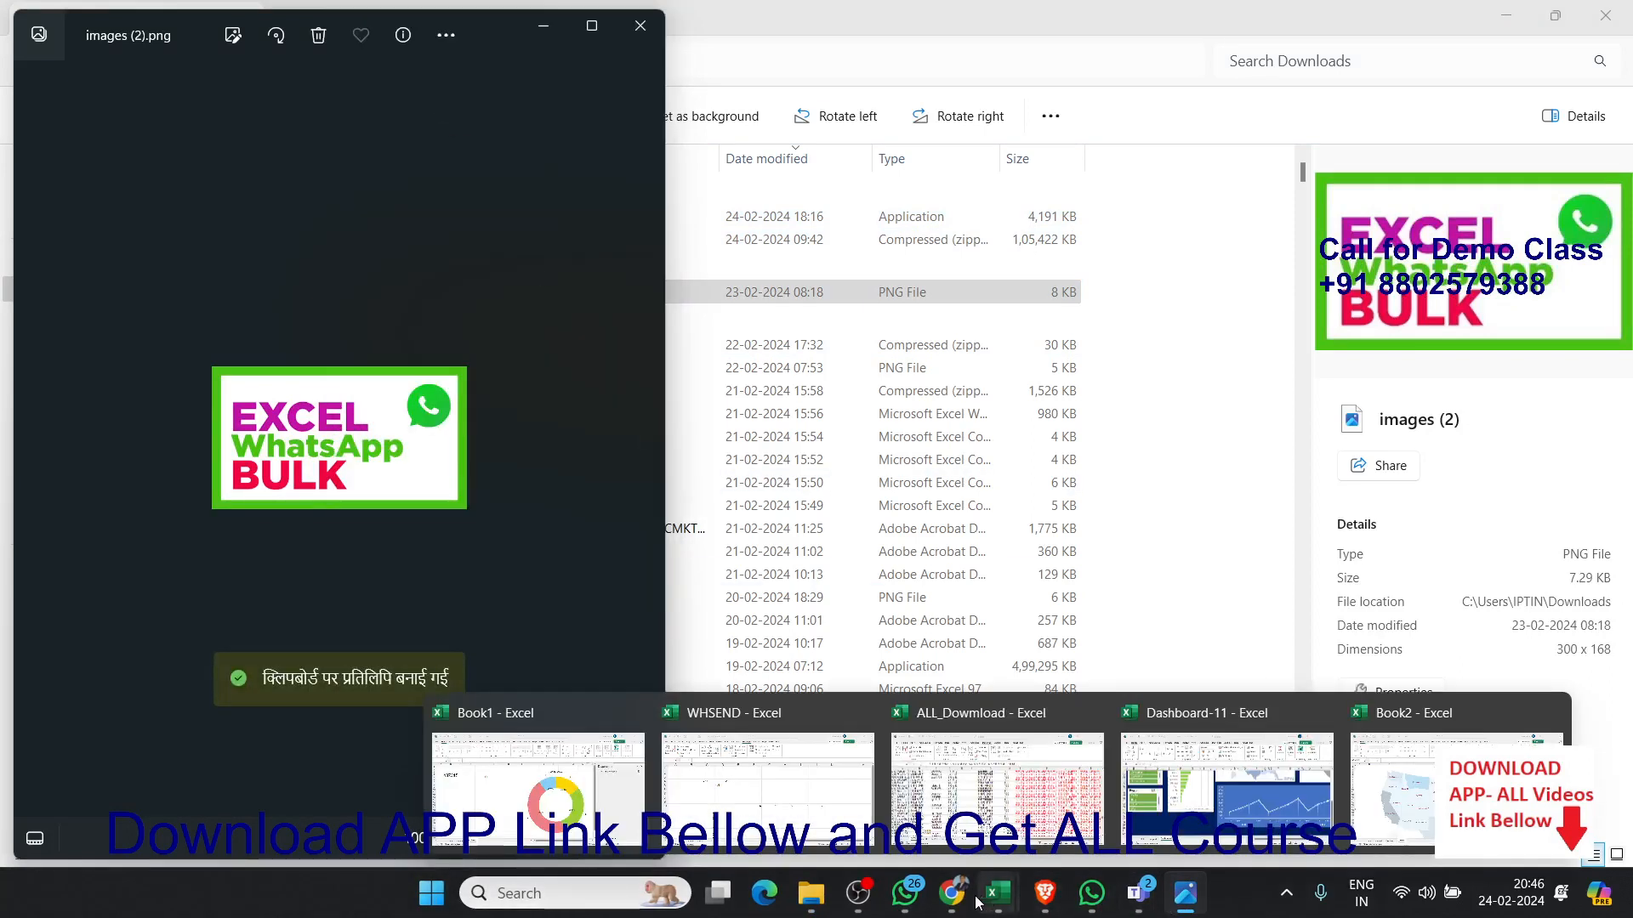
pyautogui.click(1374, 838)
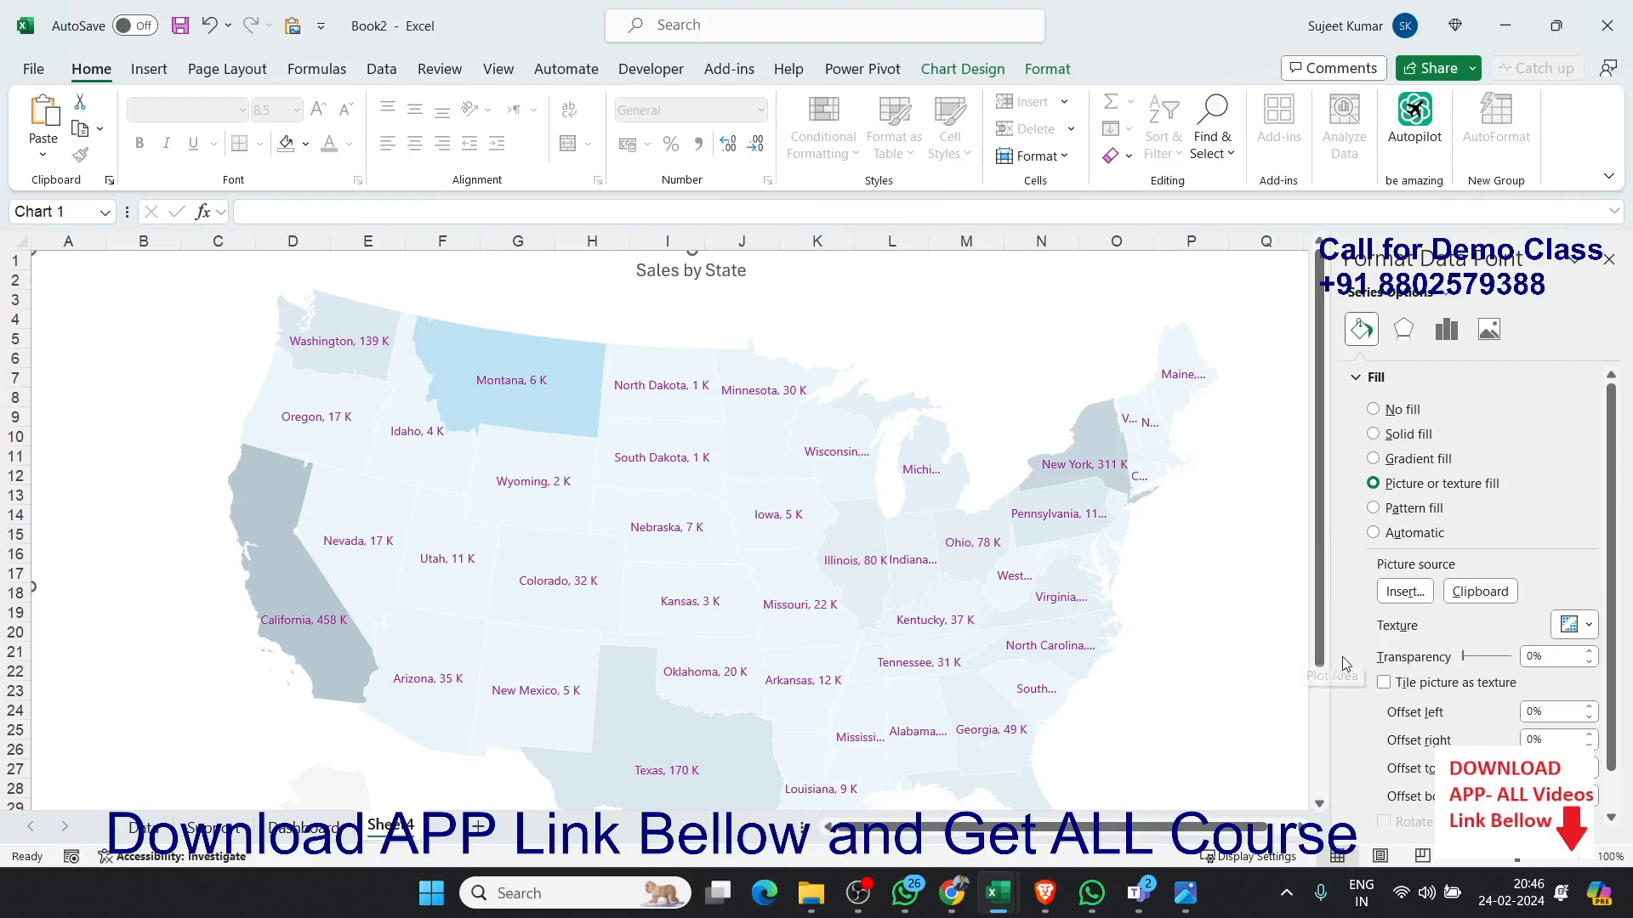
pyautogui.click(1579, 625)
pyautogui.press('Escape')
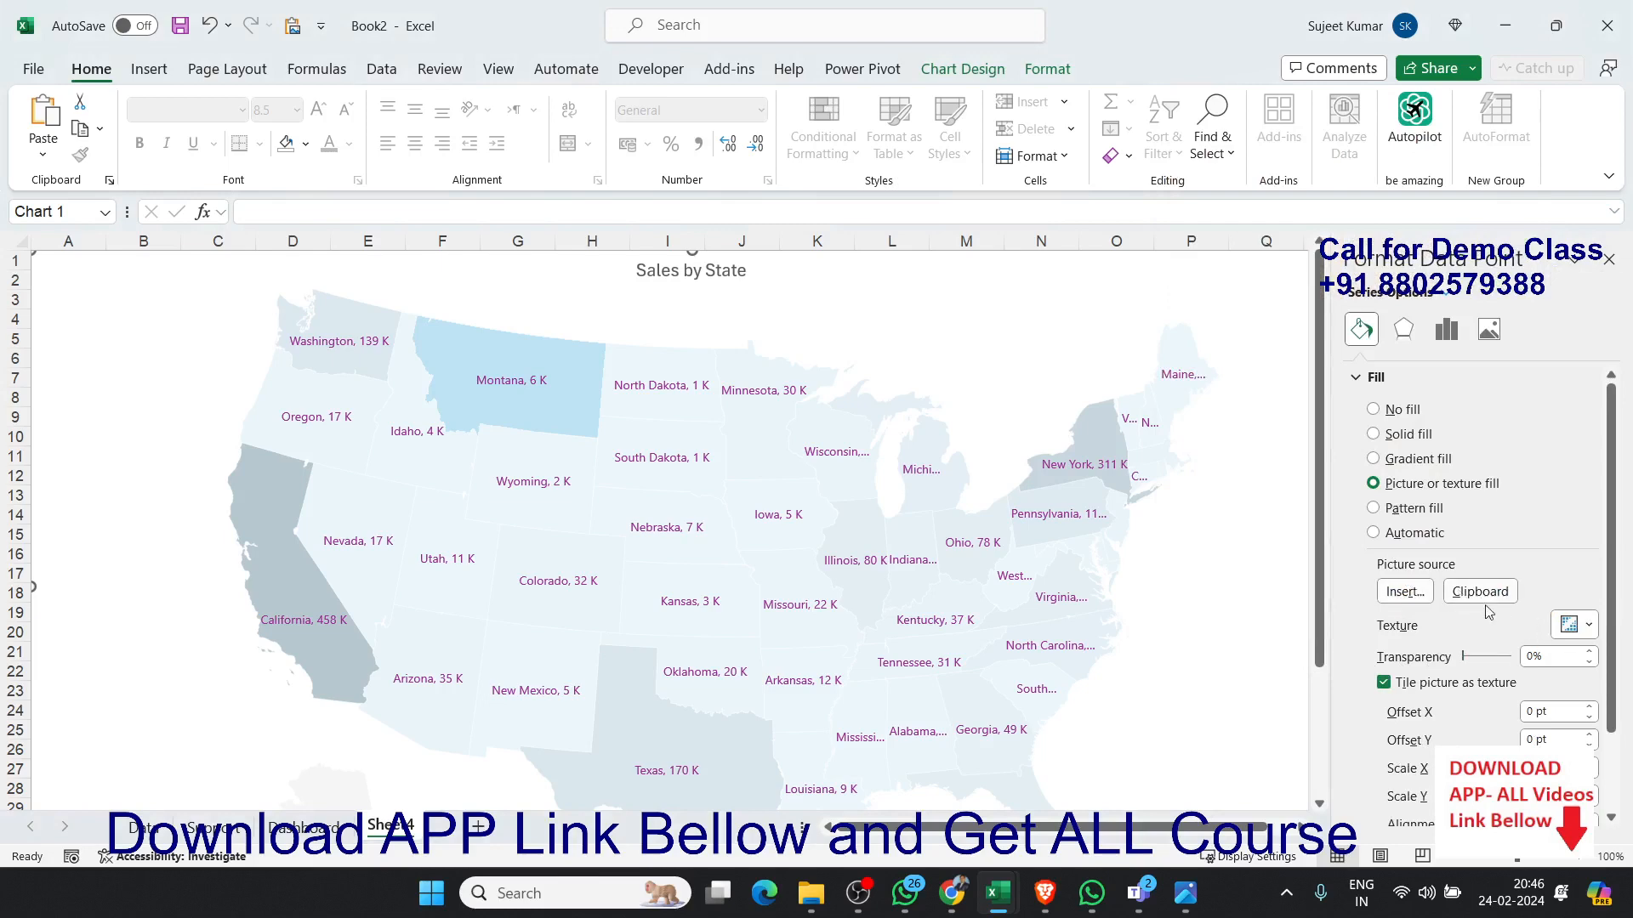
pyautogui.click(1569, 625)
pyautogui.click(1477, 548)
# Step: Check the fill settings of individual states such as Wyoming, Utah and Kansas, and leave the map chart
pyautogui.click(534, 429)
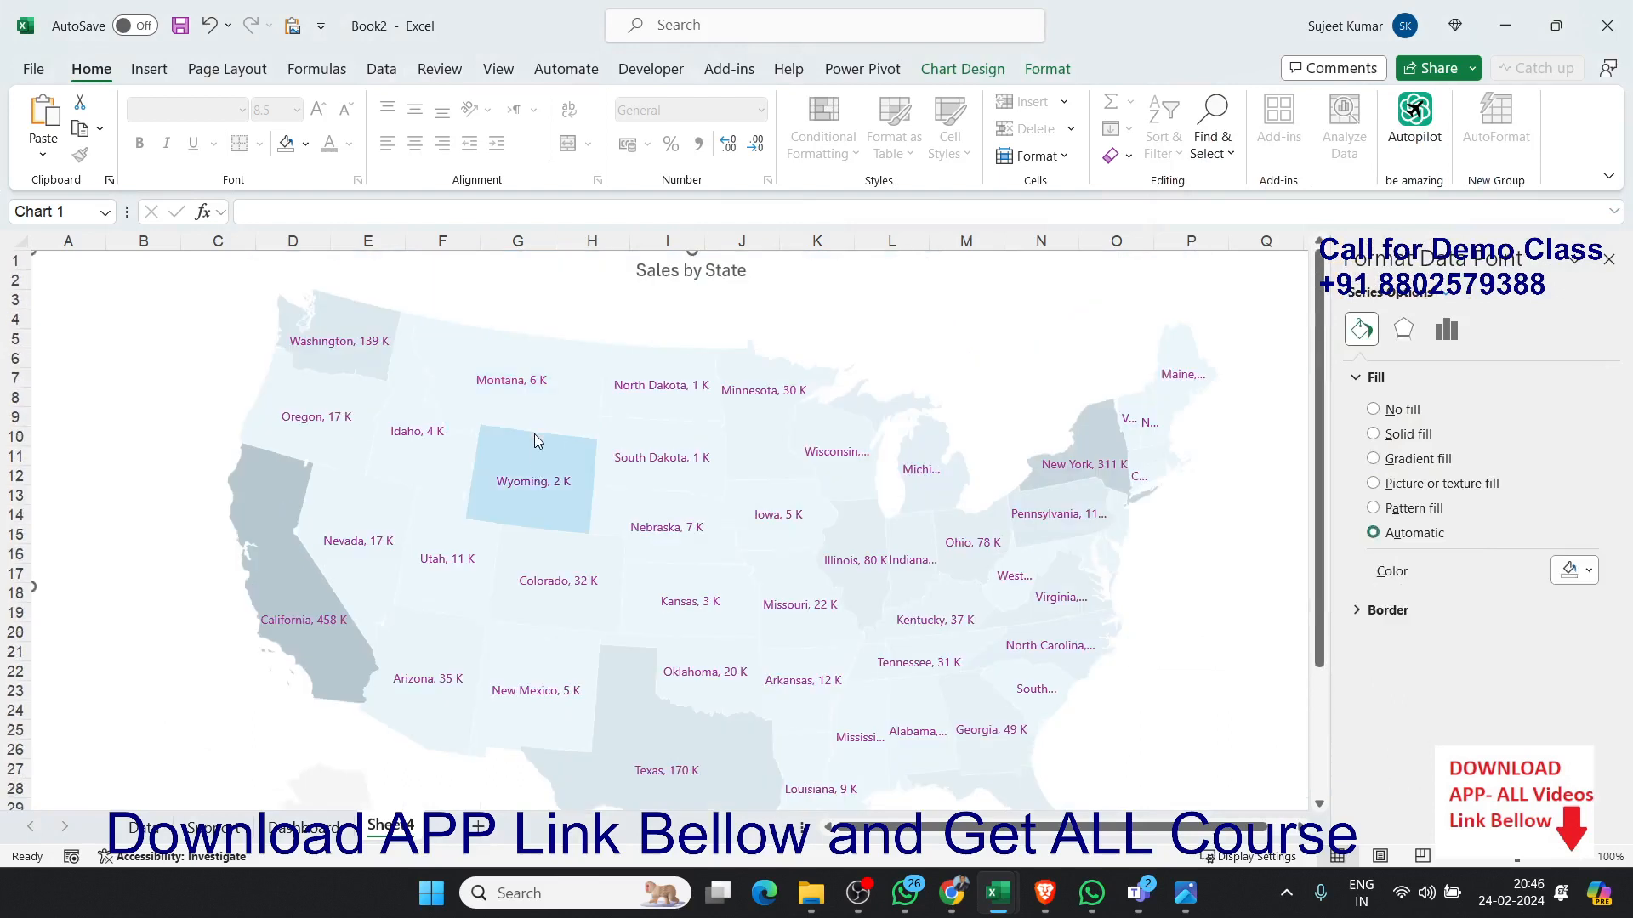
pyautogui.click(470, 464)
pyautogui.click(410, 547)
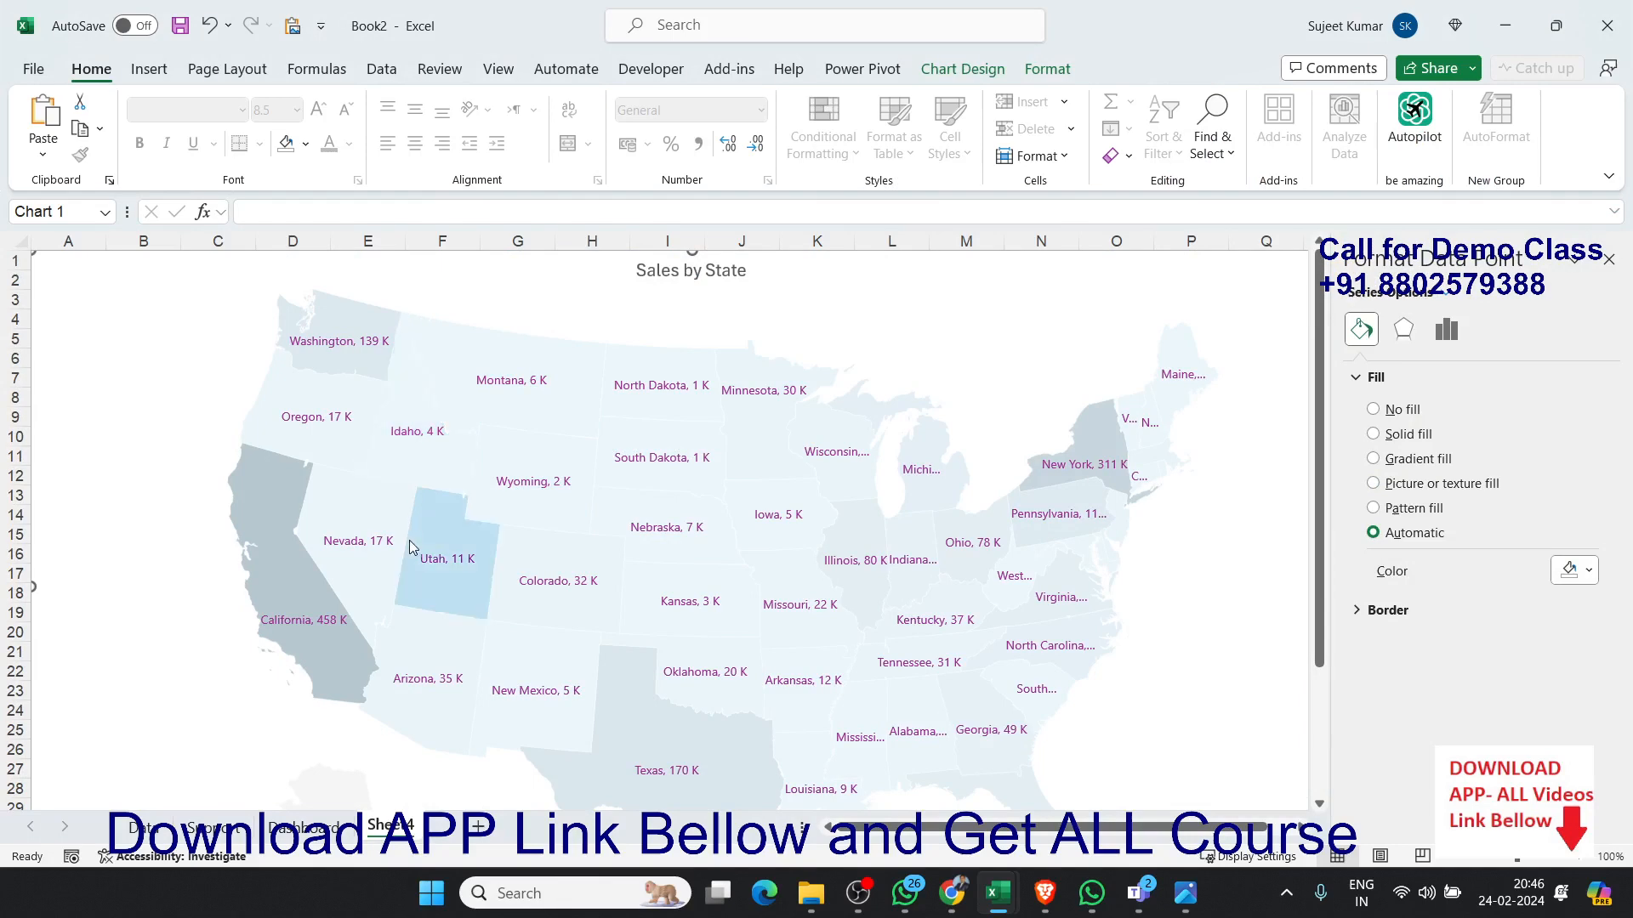
pyautogui.click(520, 575)
pyautogui.click(711, 619)
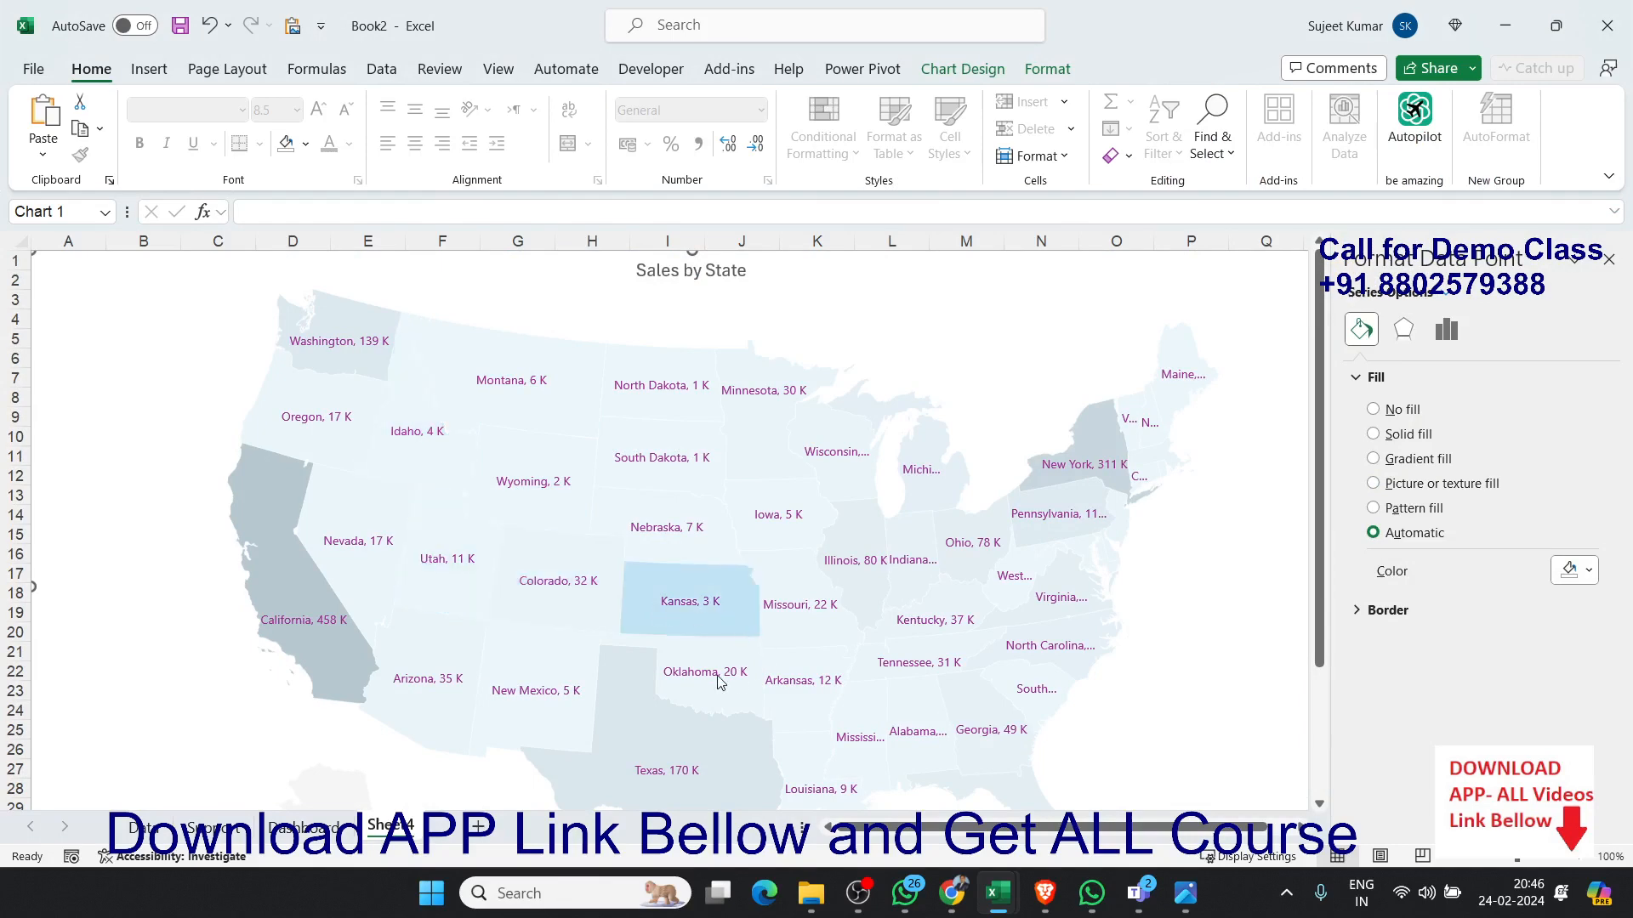
pyautogui.click(702, 716)
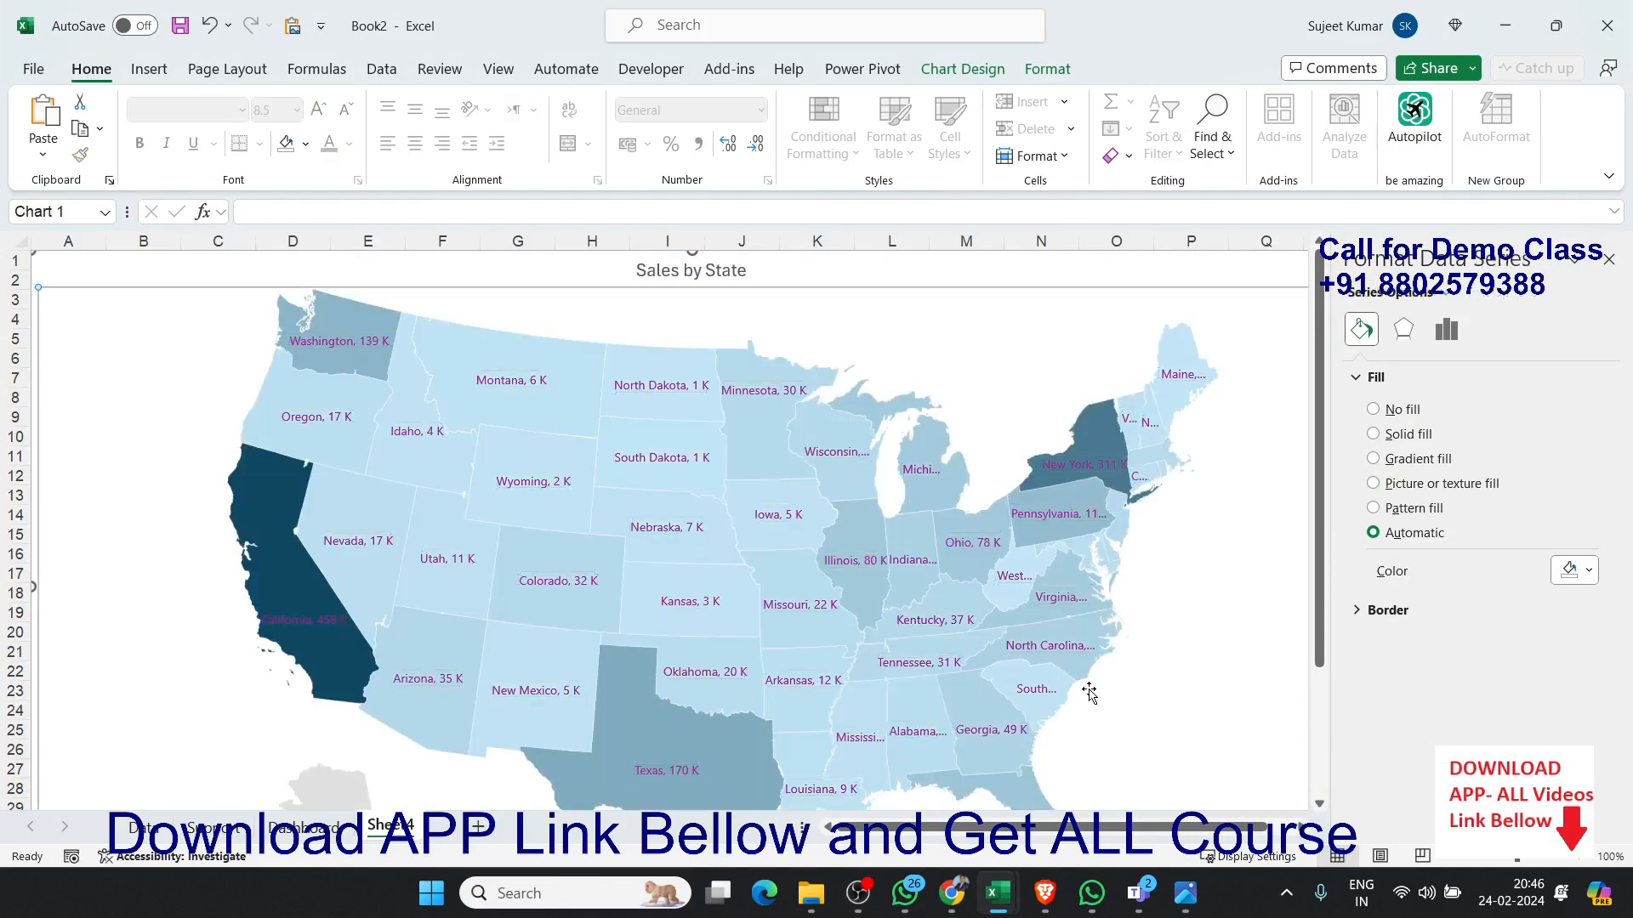
pyautogui.click(1165, 681)
pyautogui.scroll(-3, 1165, 676)
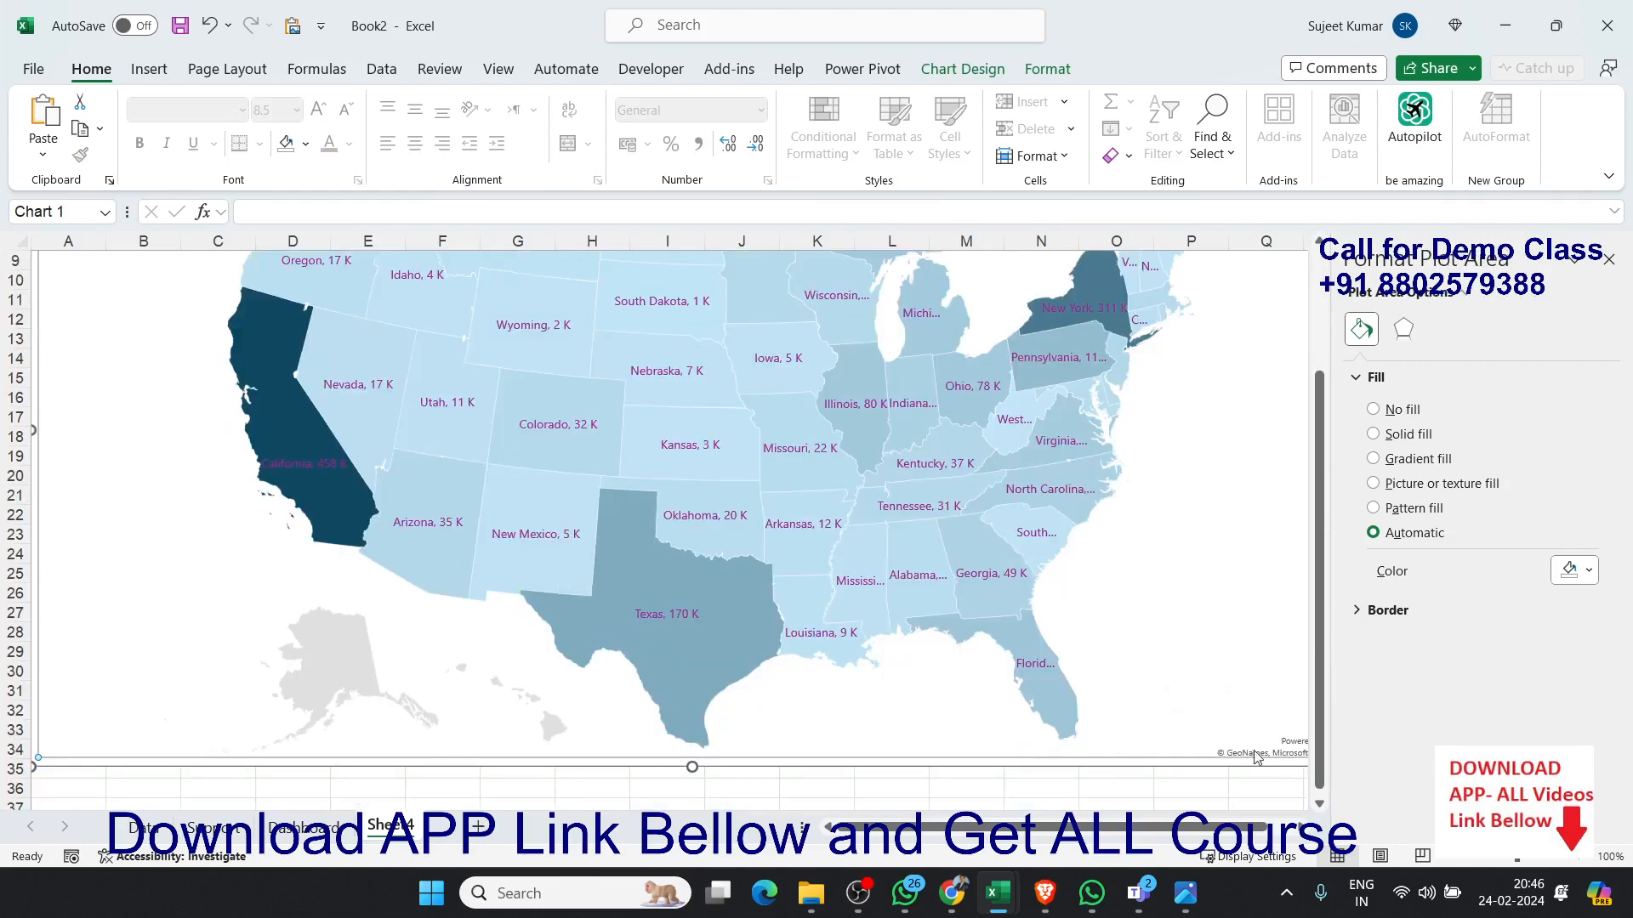
pyautogui.click(1105, 788)
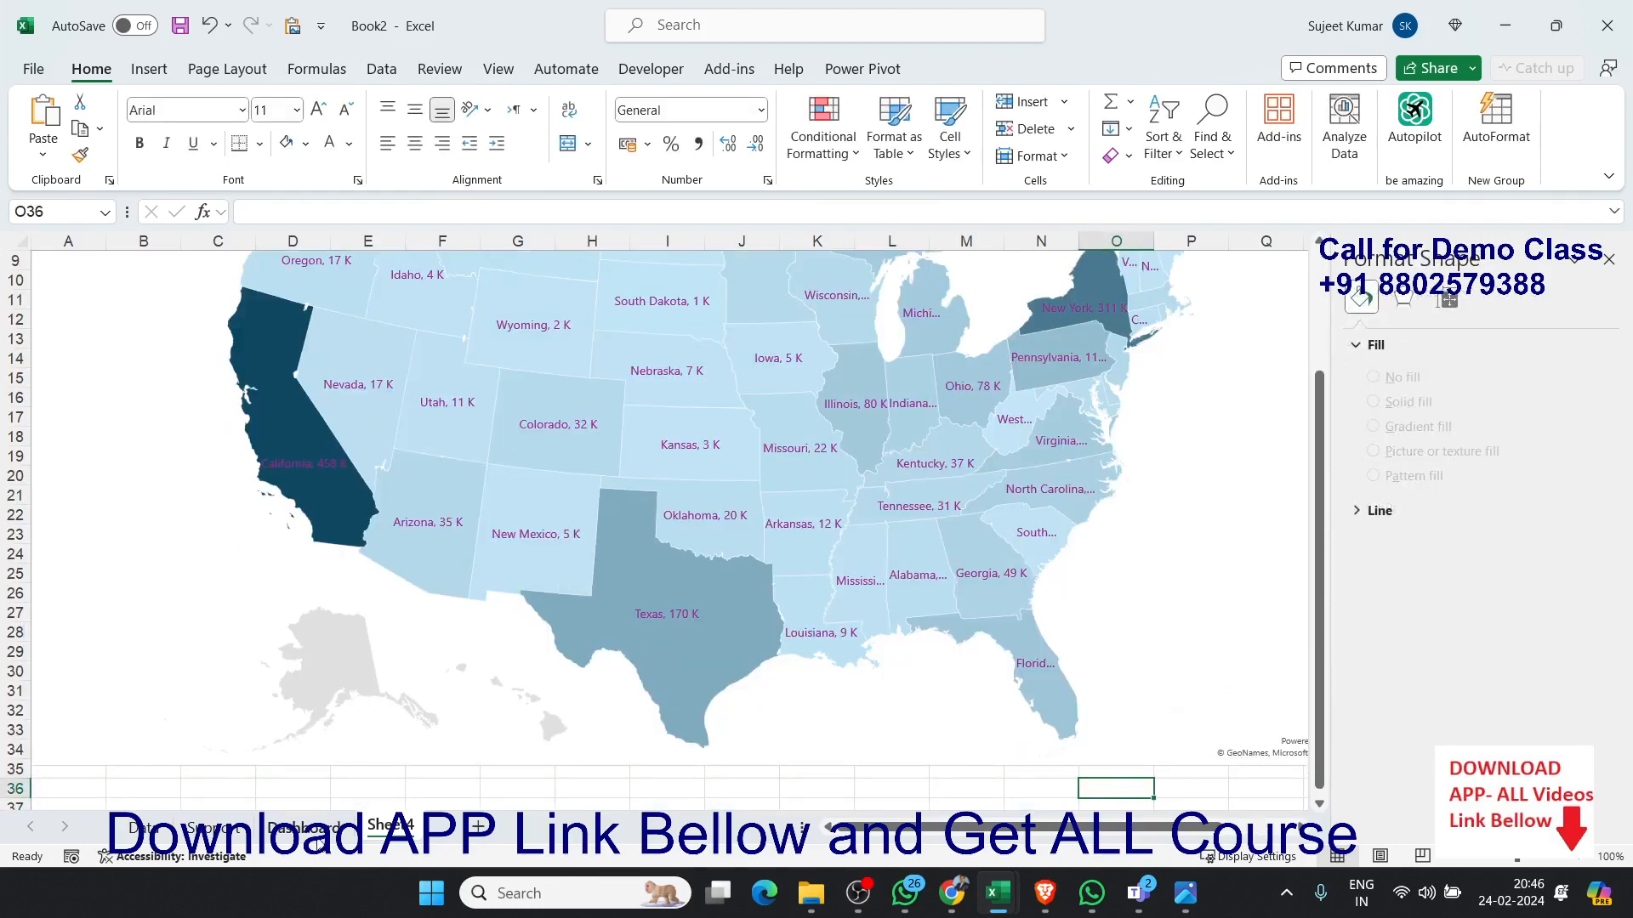
# Step: Go to the Dashboard sheet and start saving the workbook as DS8PM2024 in .xlsm format, opening the full save options
pyautogui.click(306, 828)
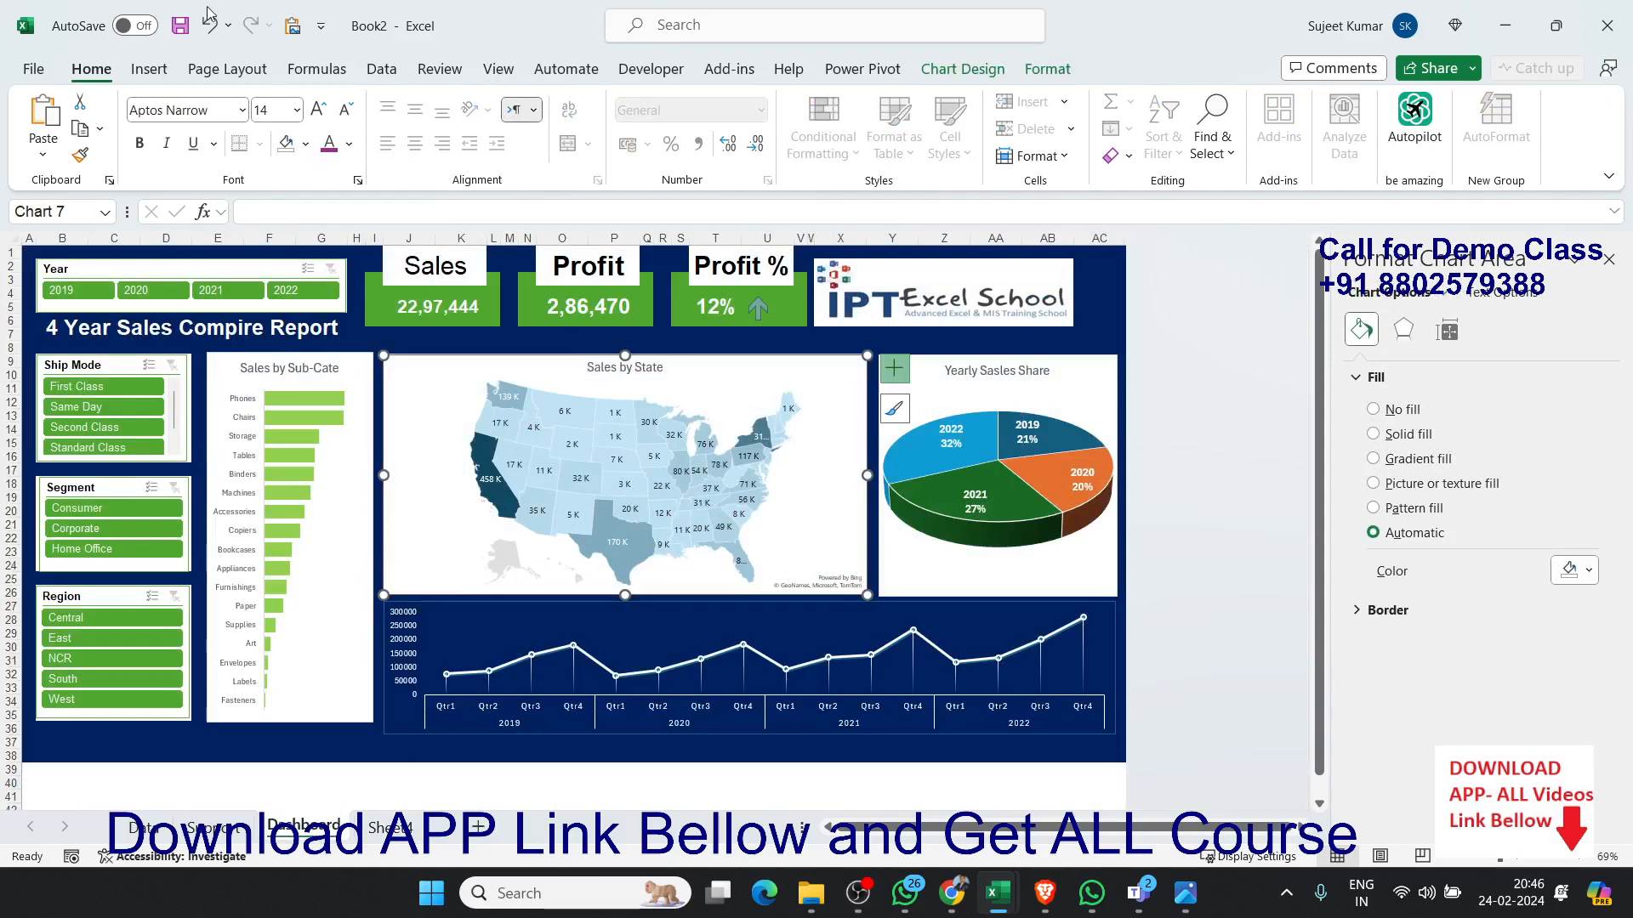
pyautogui.click(182, 26)
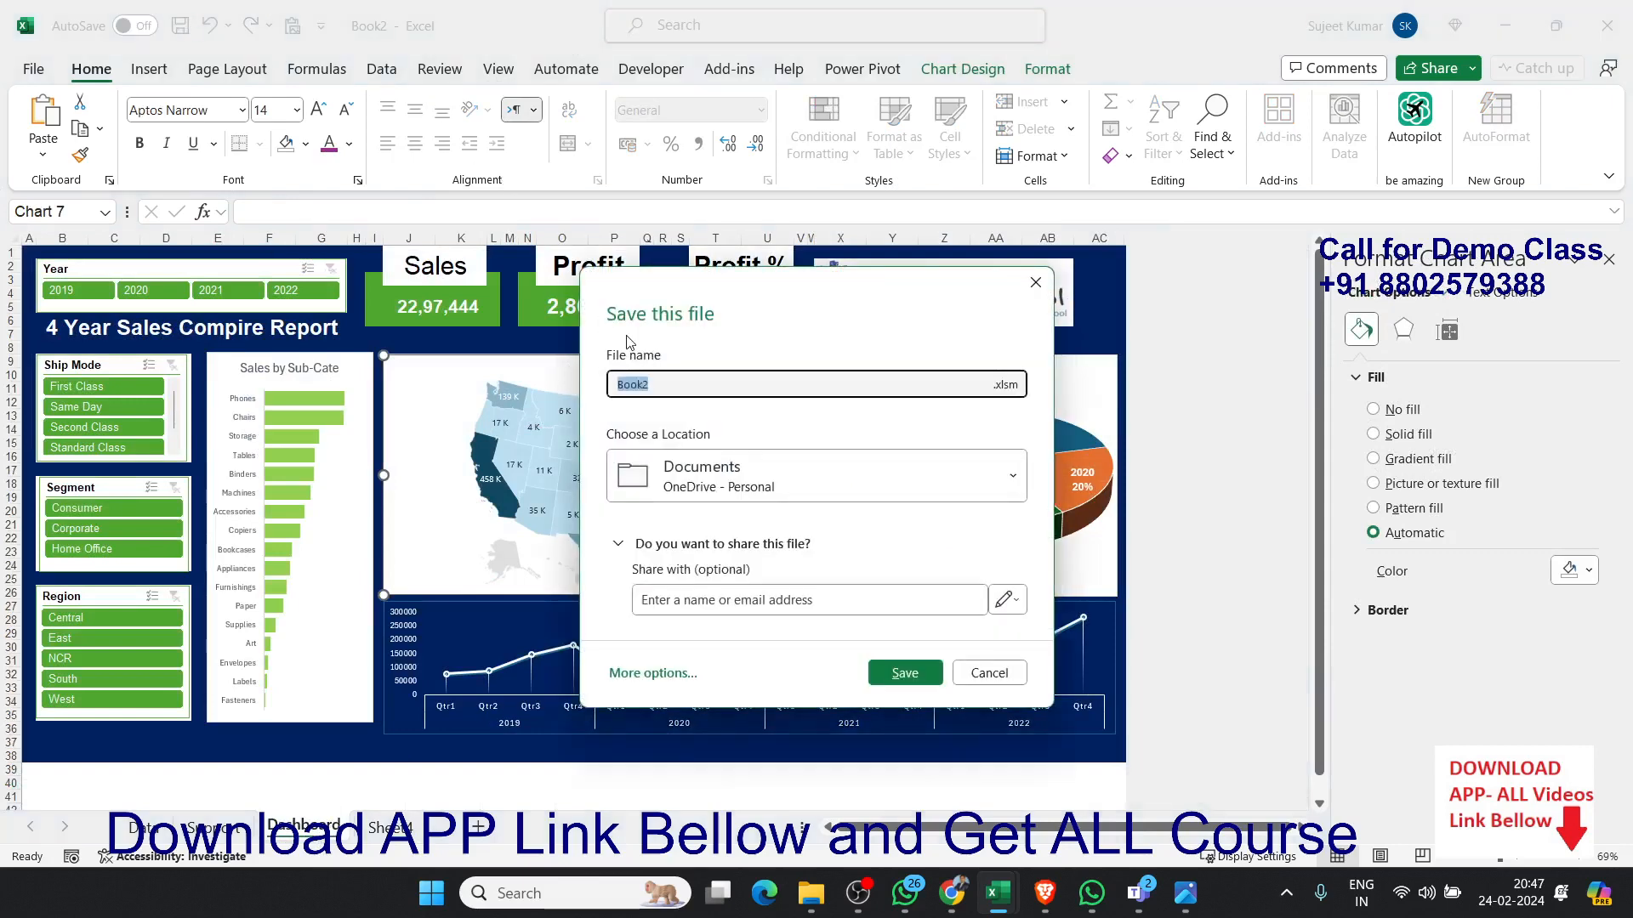
pyautogui.write('DS8P')
pyautogui.write('M2024')
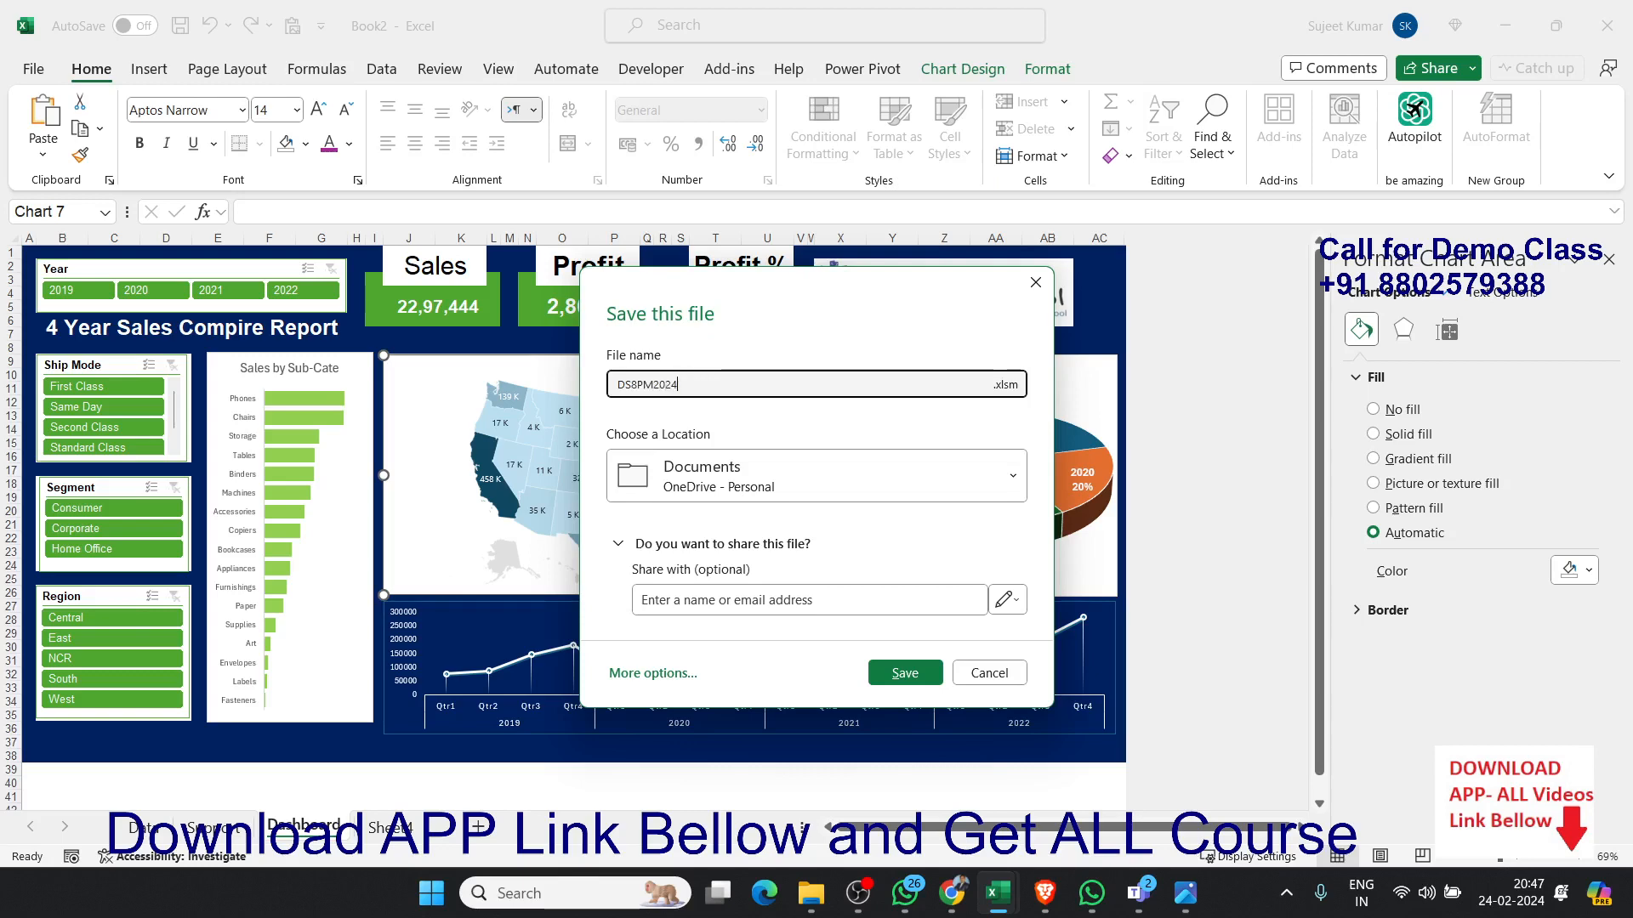
pyautogui.click(631, 672)
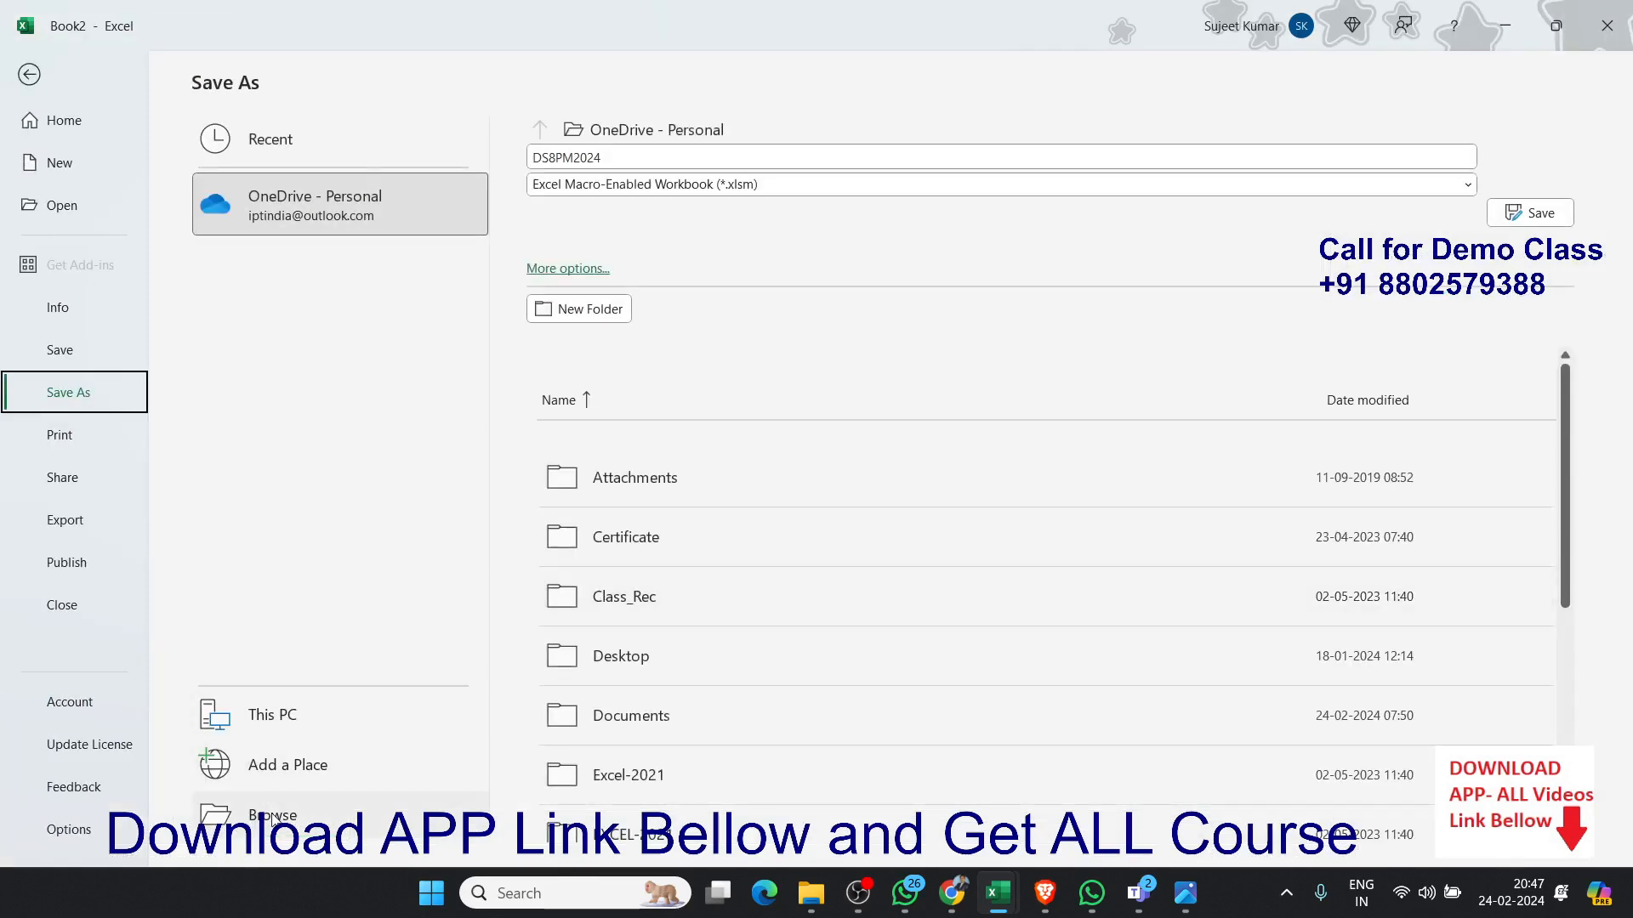